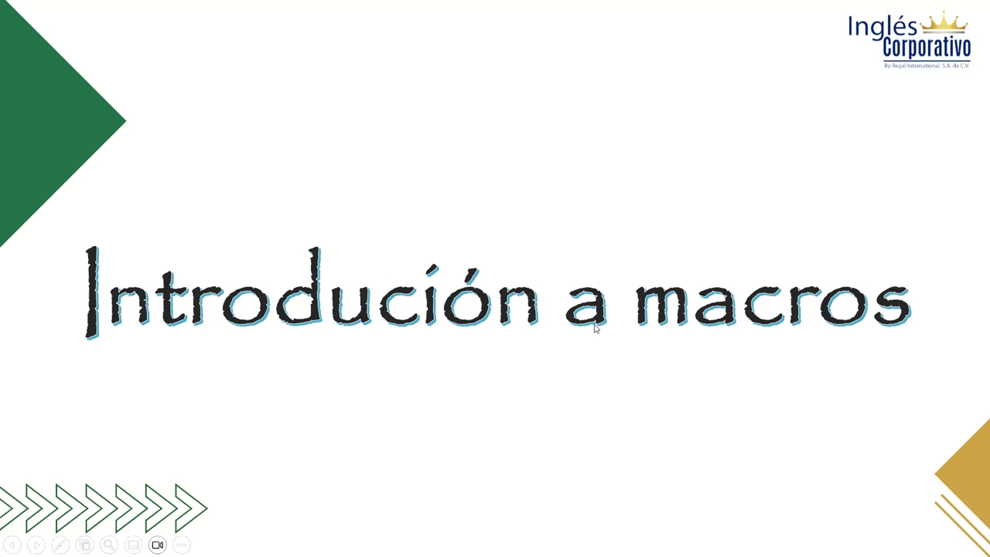
# Step: Advance from the 'Introdución a macros' title slide to the slide defining a macro
pyautogui.click(594, 326)
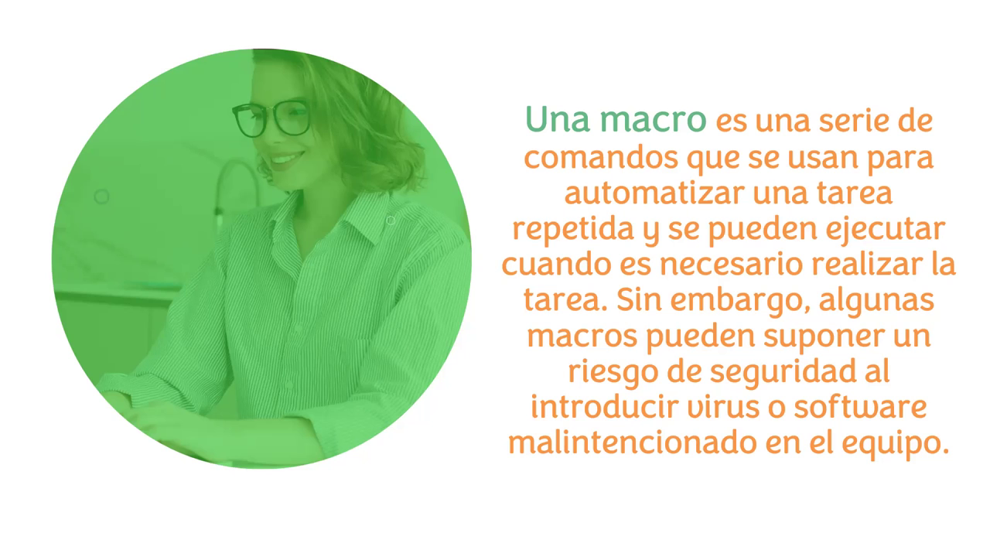
# Step: Advance past the Excel-tasks and Ejemplos slides to the Desempeño de Ventas 2022 example slide
pyautogui.click(671, 283)
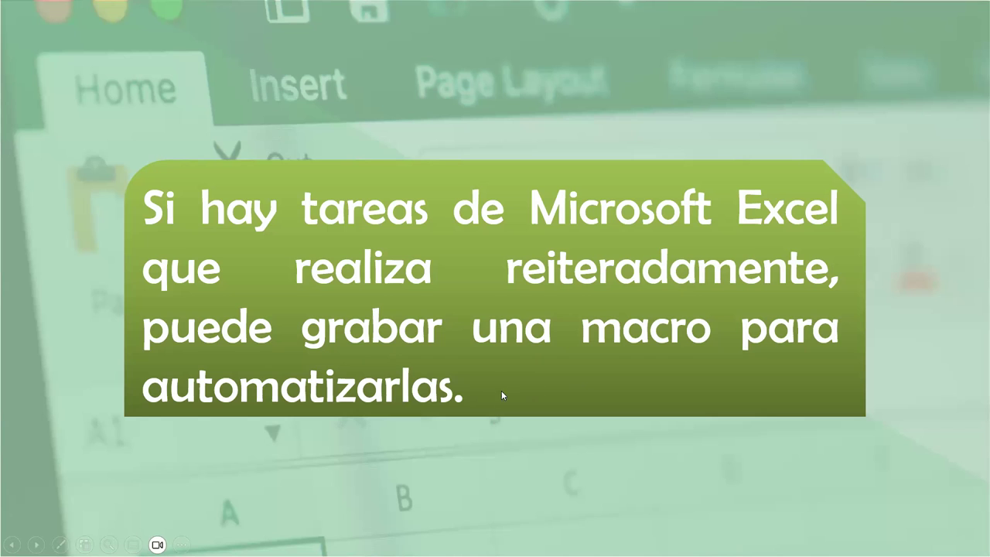
pyautogui.click(532, 380)
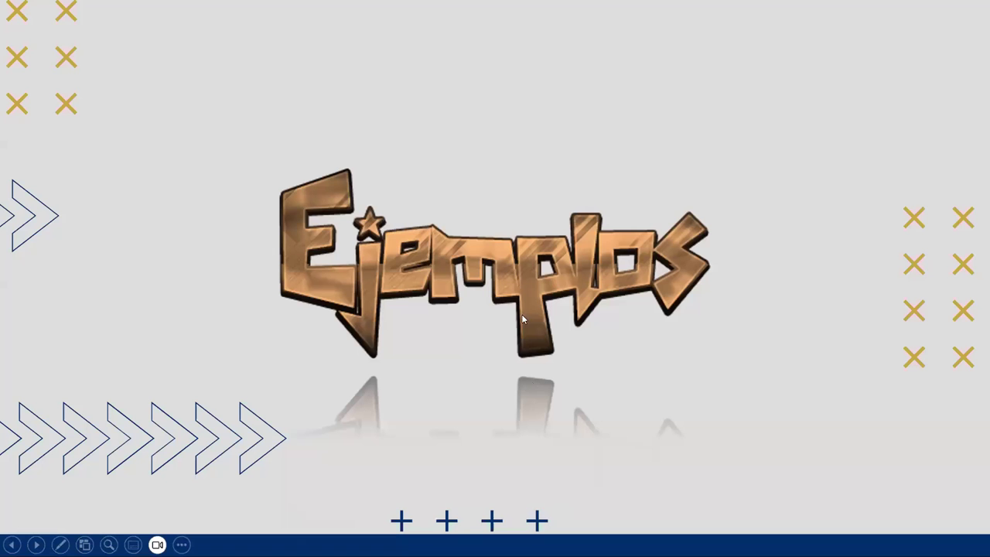
pyautogui.click(498, 271)
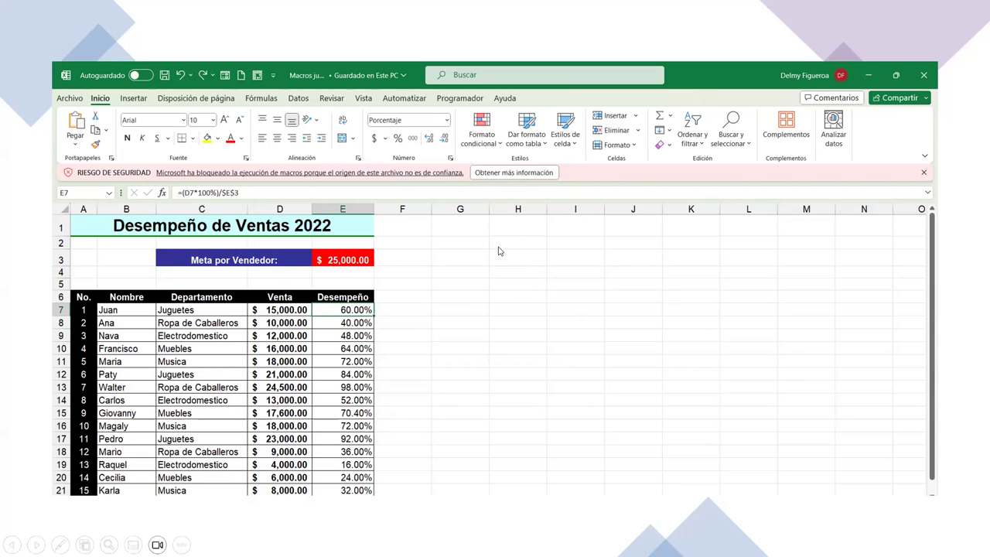
# Step: Advance through the folder and file-unblocking slides to the Propiedades: Macros jue 16 slide
pyautogui.click(463, 300)
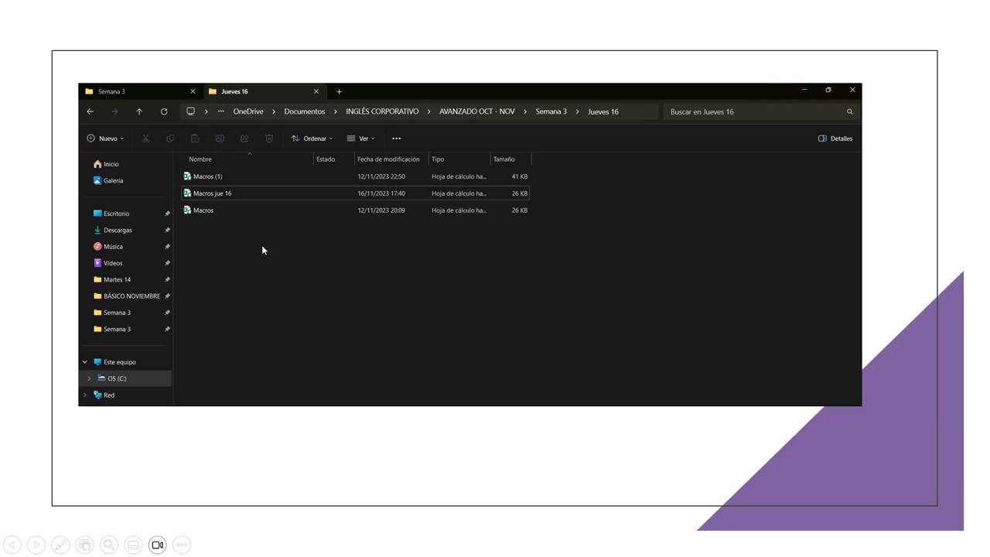
pyautogui.click(259, 196)
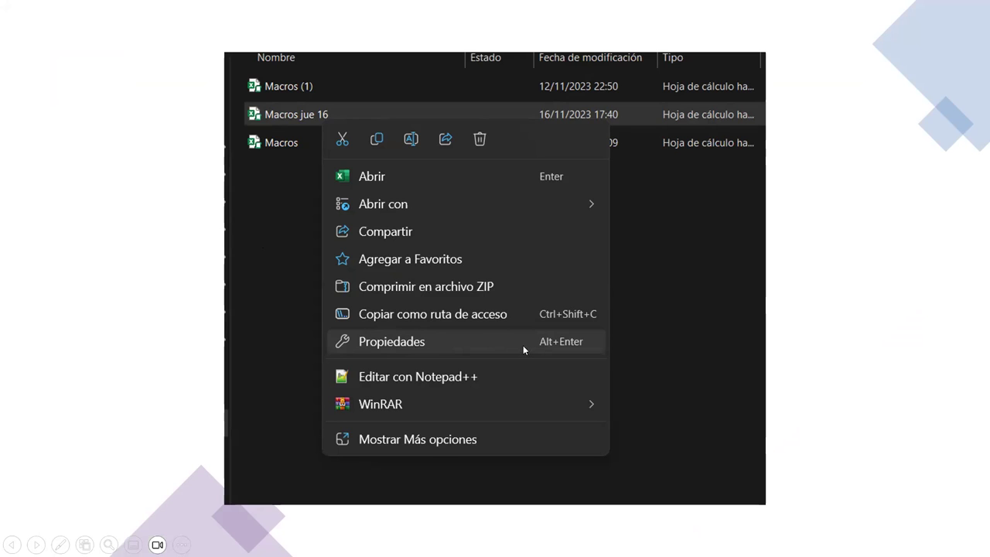
pyautogui.click(495, 224)
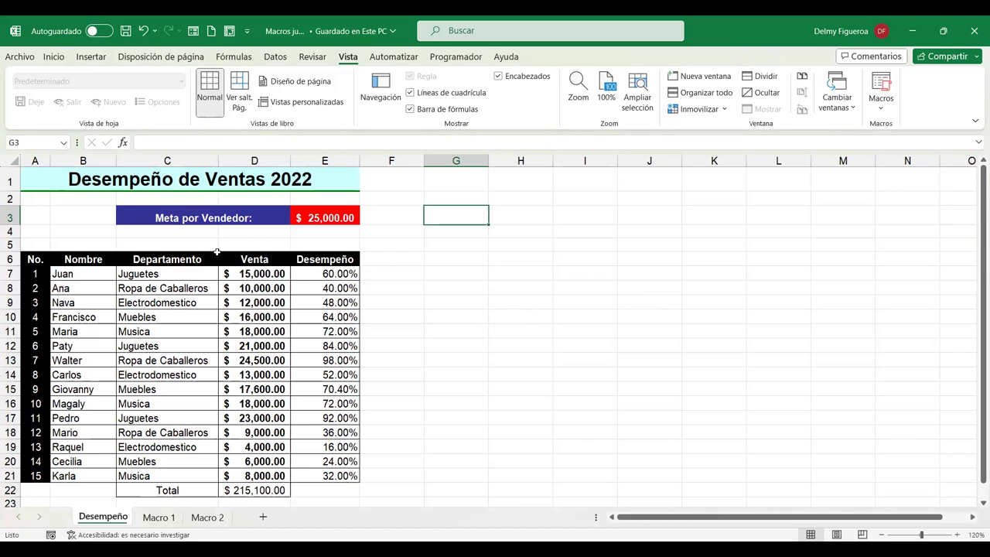
# Step: Show the Desempeño sheet and select E7 to view its formula =(D7*100%)/$E$3
pyautogui.hotkey('ctrl', 'shift', 'm')
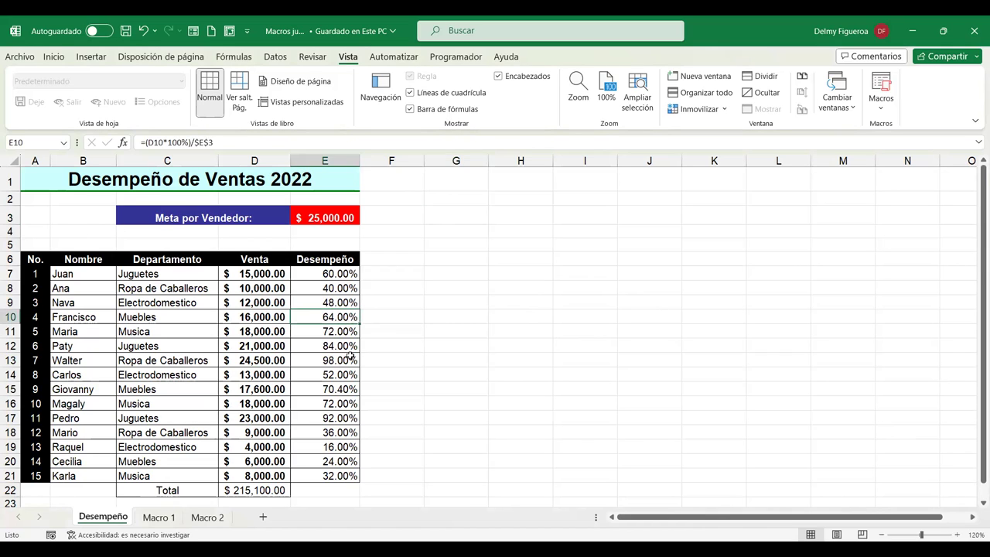
pyautogui.click(337, 276)
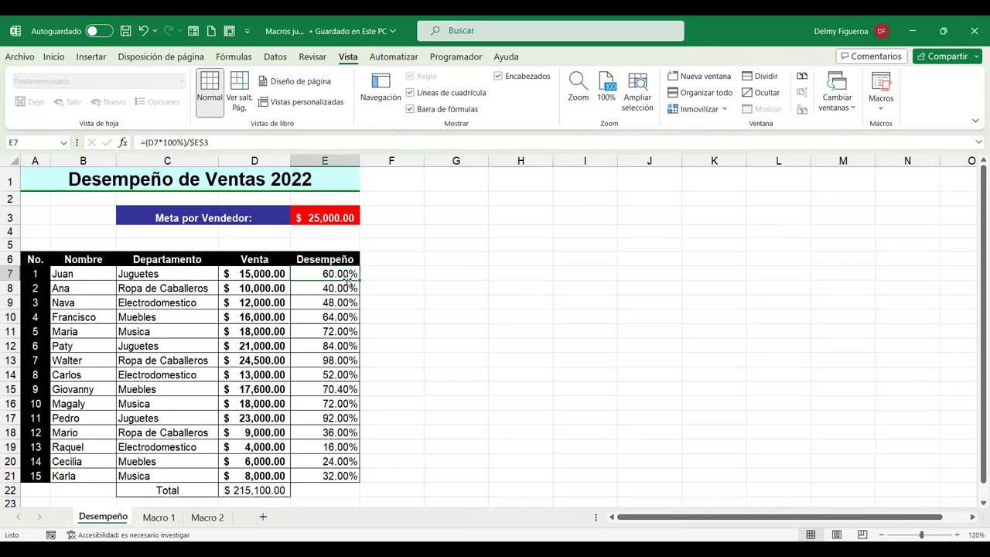
# Step: Check the $25,000 Meta por Vendedor value in E3, then switch to the Macro 1 sheet
pyautogui.click(335, 214)
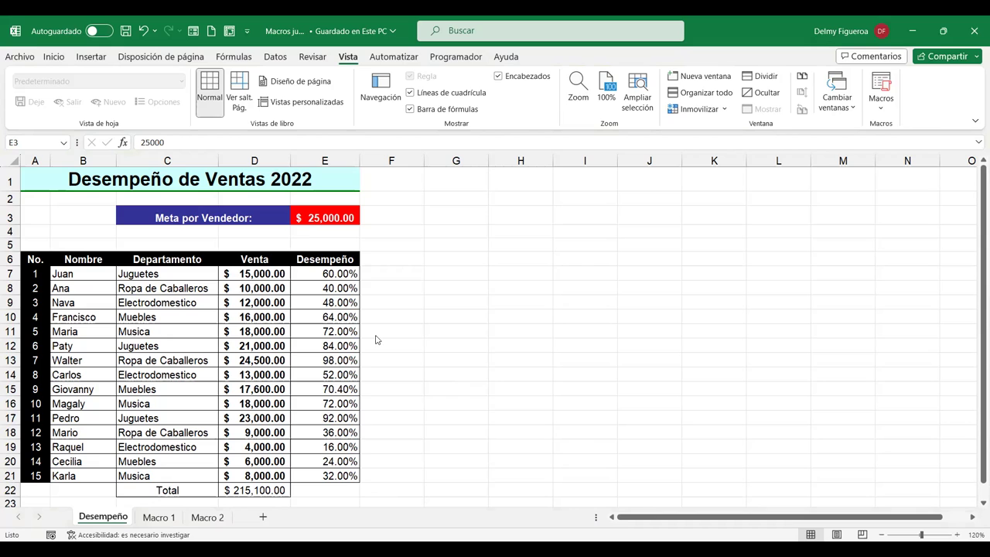
pyautogui.click(325, 222)
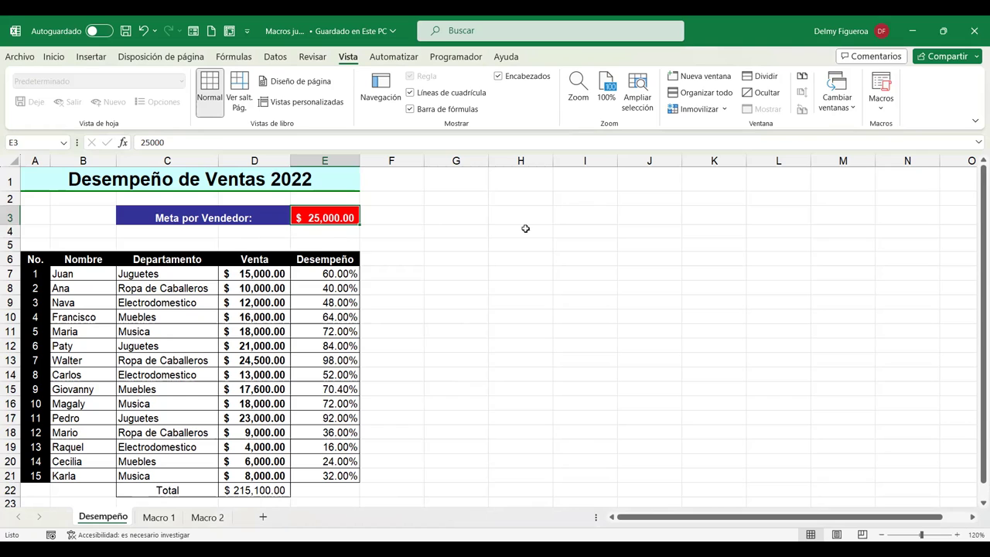
pyautogui.click(586, 231)
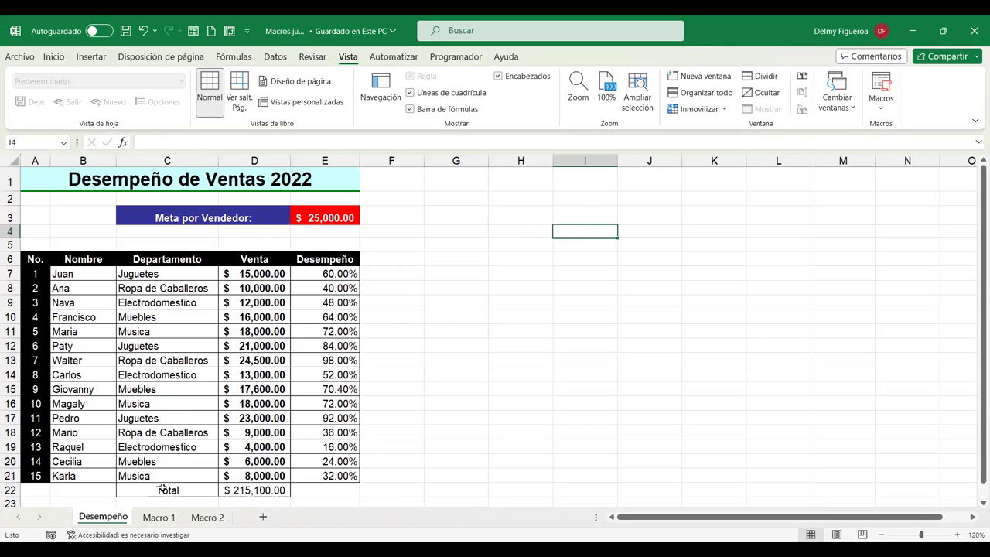
pyautogui.click(159, 518)
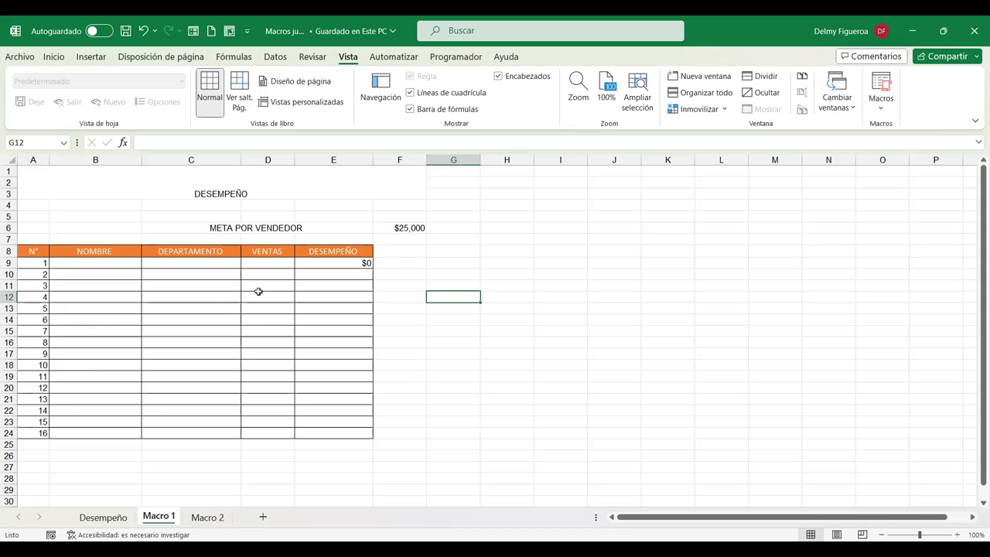
# Step: Switch to the blank Macro 2 sheet, zoom it to 120% and select A1
pyautogui.click(211, 520)
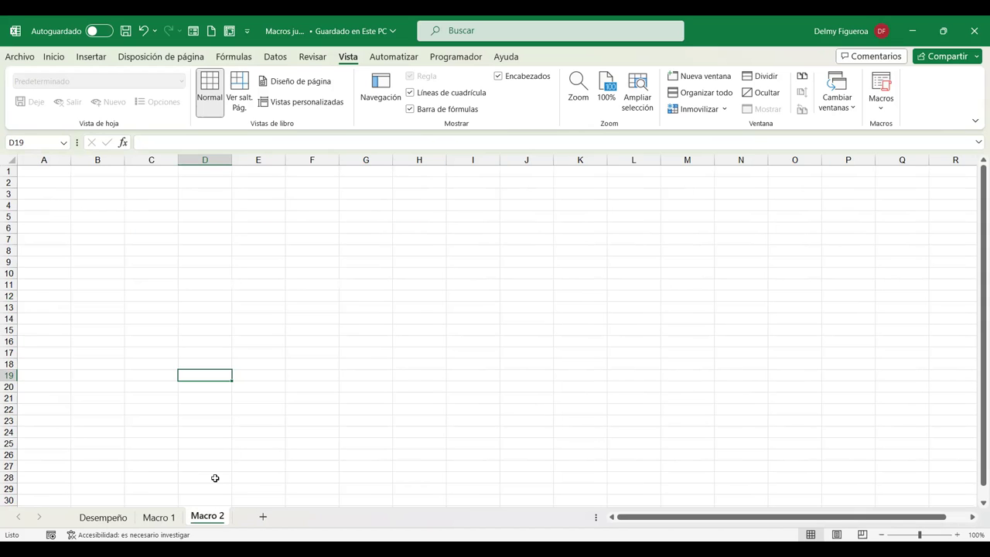
pyautogui.click(956, 535)
pyautogui.click(957, 534)
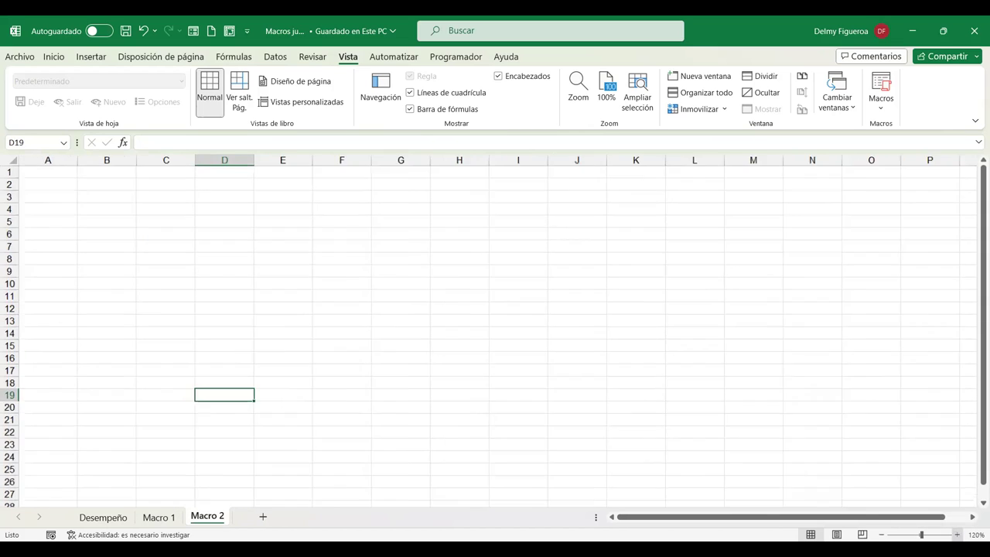
pyautogui.click(66, 176)
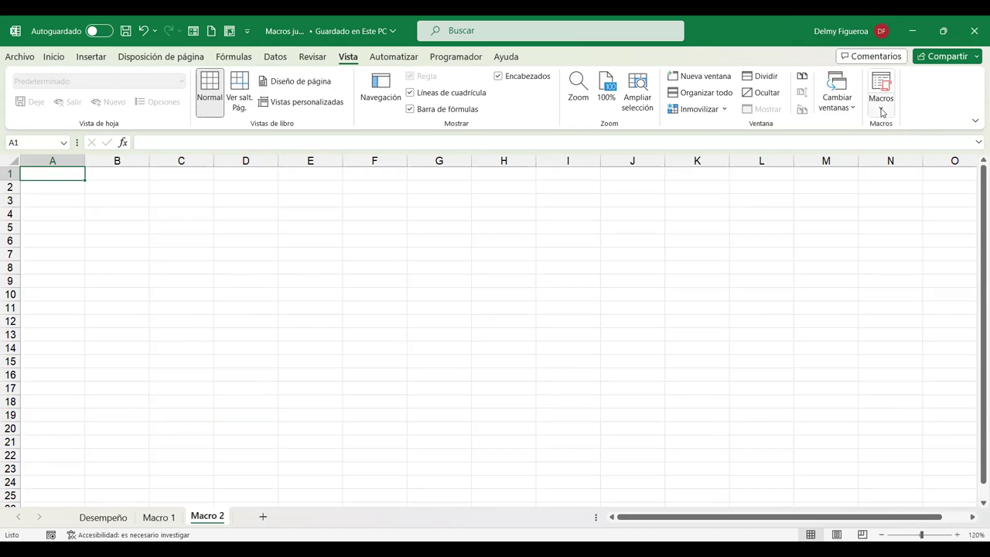
# Step: Run the DESEMPEÑO macro from Vista > Macros > Ver macros on the Macro 2 sheet
pyautogui.click(881, 112)
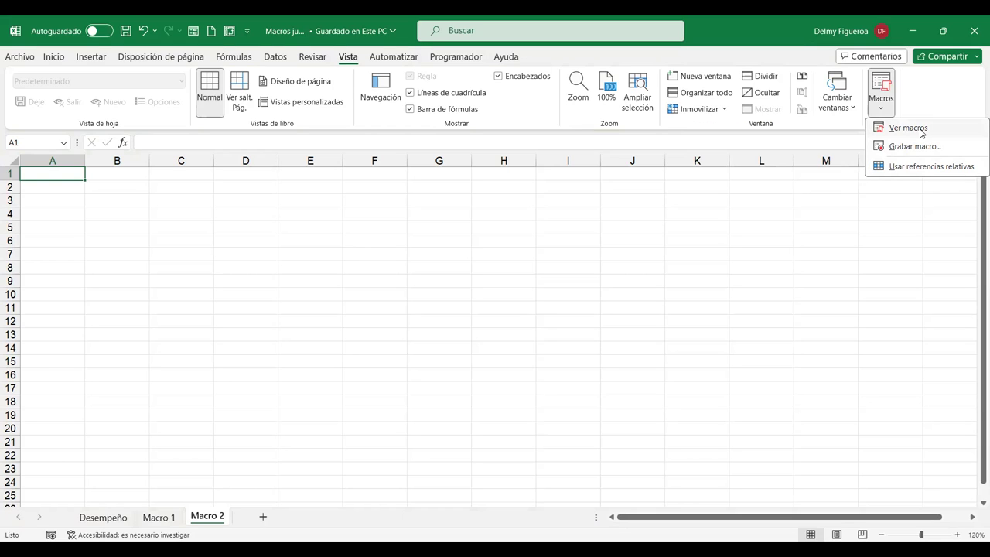
pyautogui.click(921, 131)
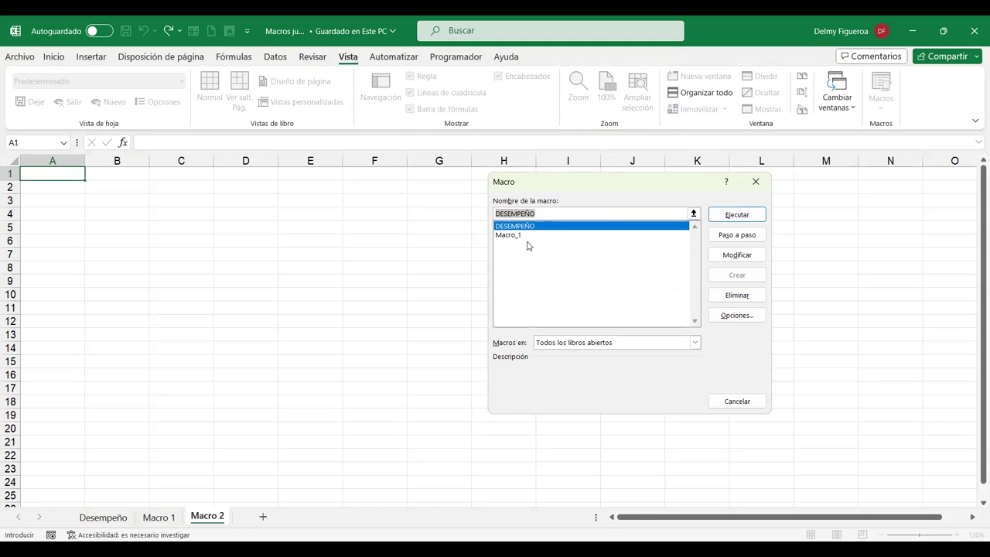
pyautogui.click(504, 236)
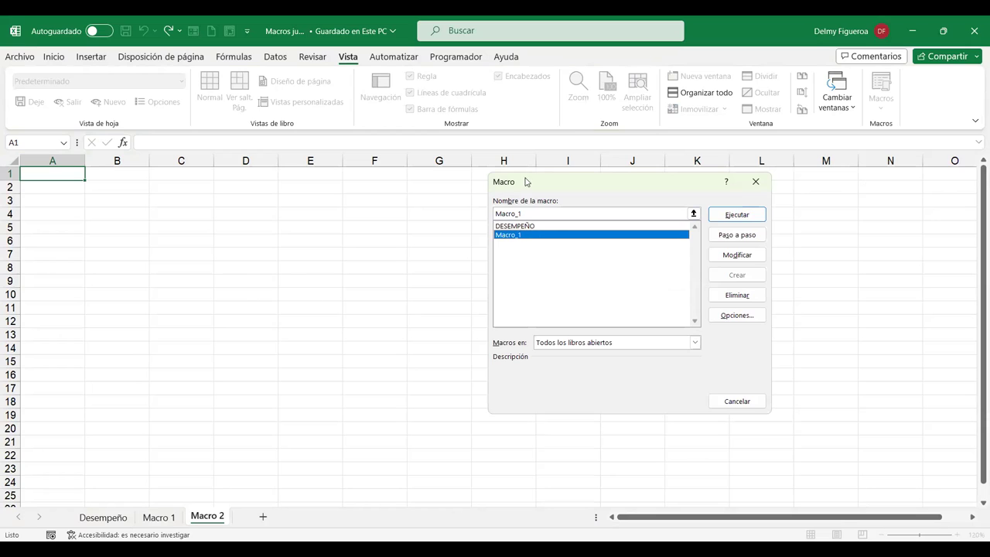
pyautogui.click(519, 226)
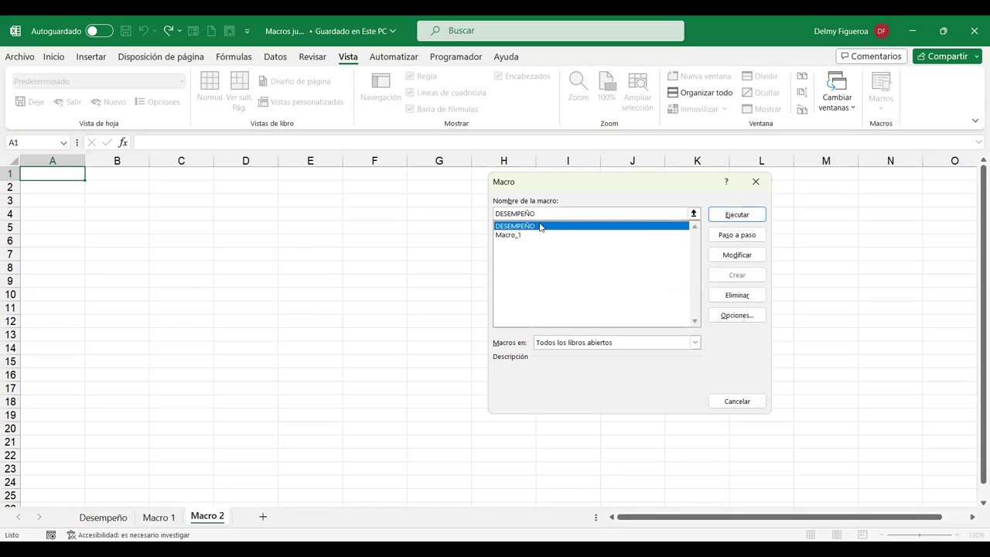
pyautogui.click(735, 214)
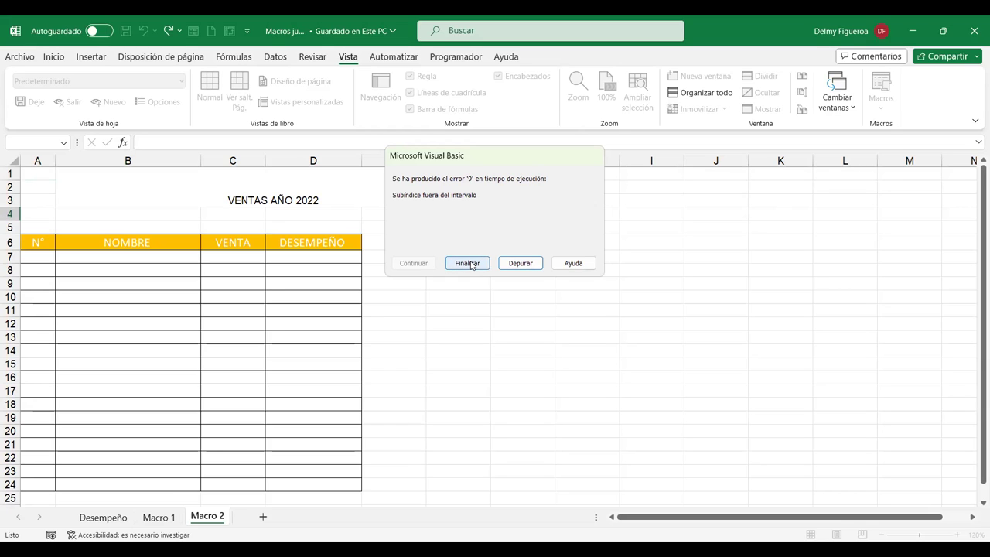
pyautogui.click(469, 263)
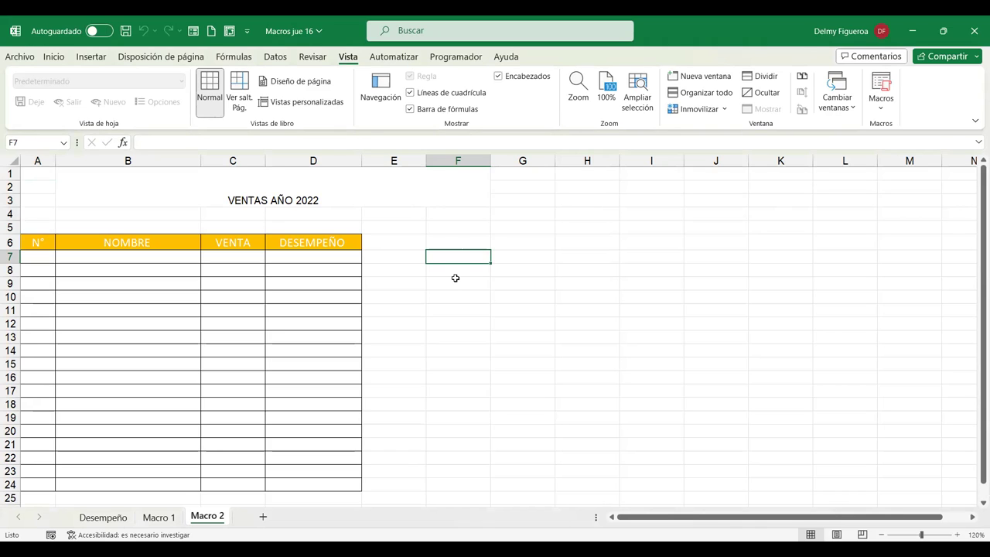
pyautogui.click(291, 196)
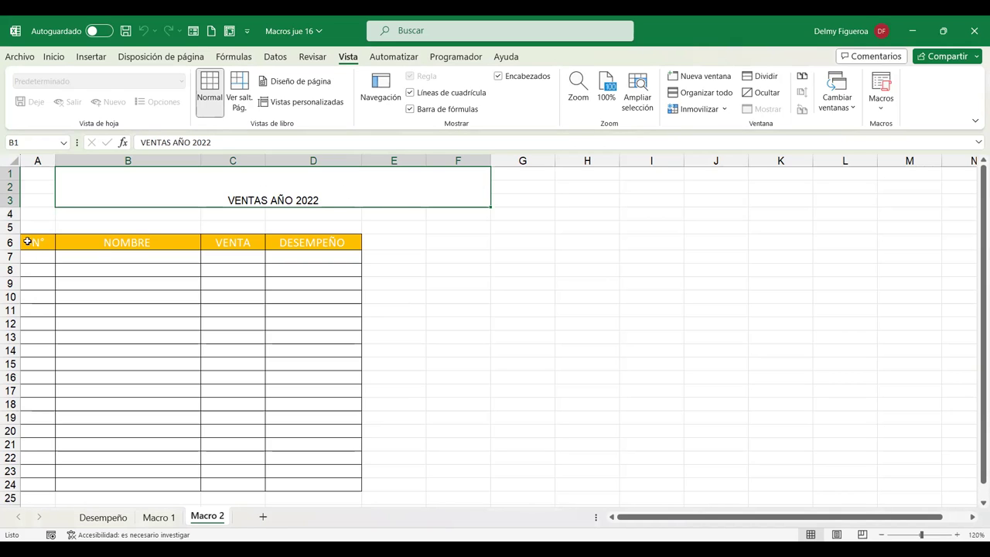
pyautogui.moveTo(36, 241)
pyautogui.mouseDown()
pyautogui.moveTo(188, 256)
pyautogui.moveTo(340, 463)
pyautogui.moveTo(343, 492)
pyautogui.mouseUp()
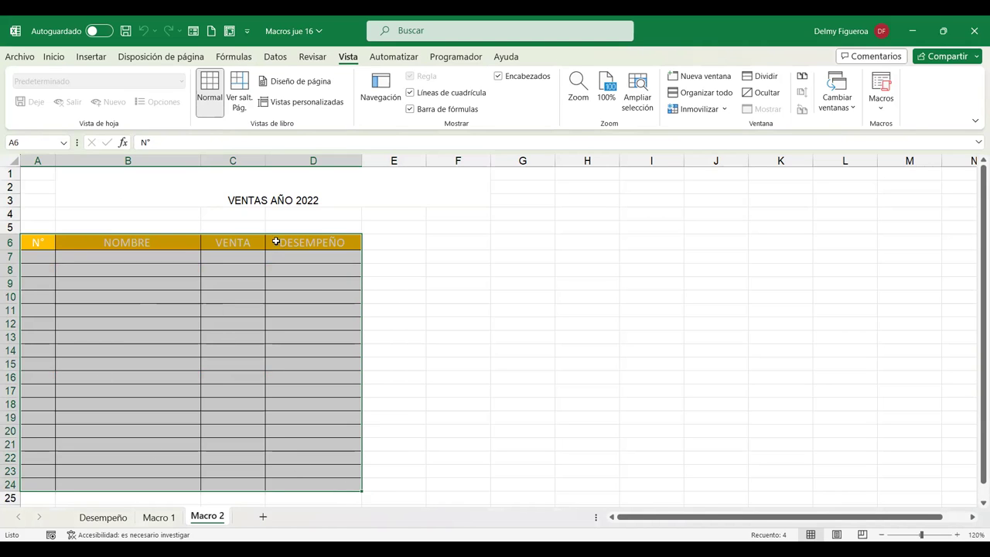
pyautogui.click(616, 239)
pyautogui.click(275, 181)
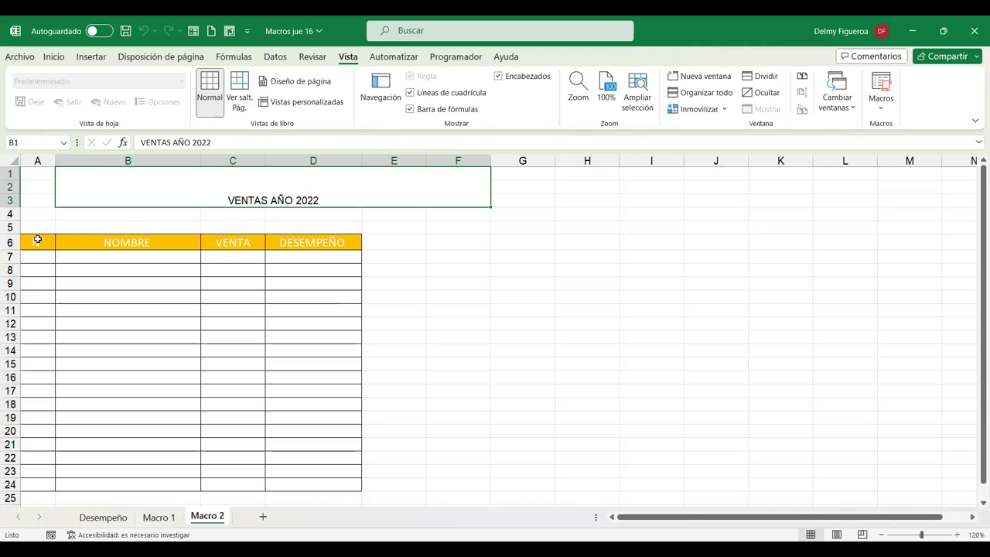
pyautogui.moveTo(38, 240); pyautogui.dragTo(321, 240)
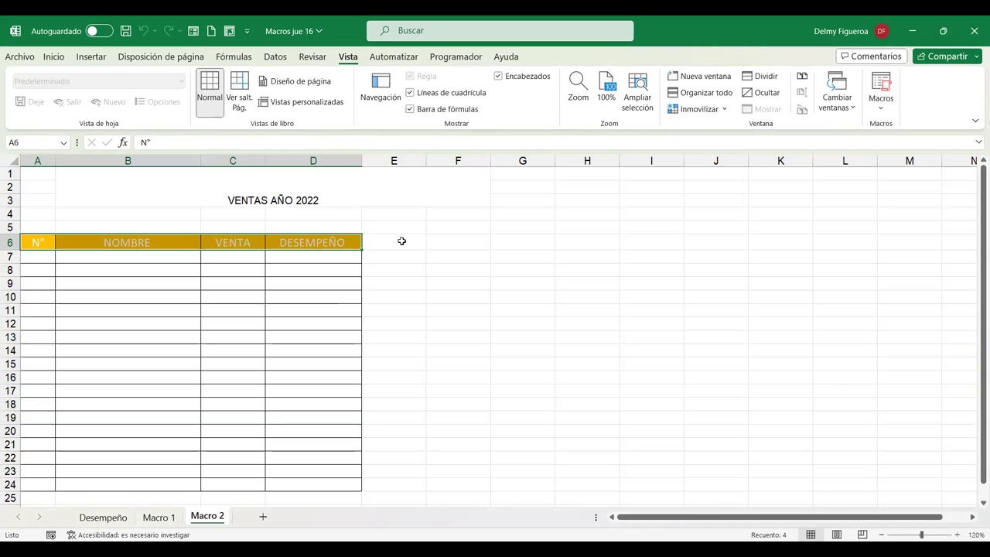
pyautogui.moveTo(348, 243); pyautogui.dragTo(333, 471)
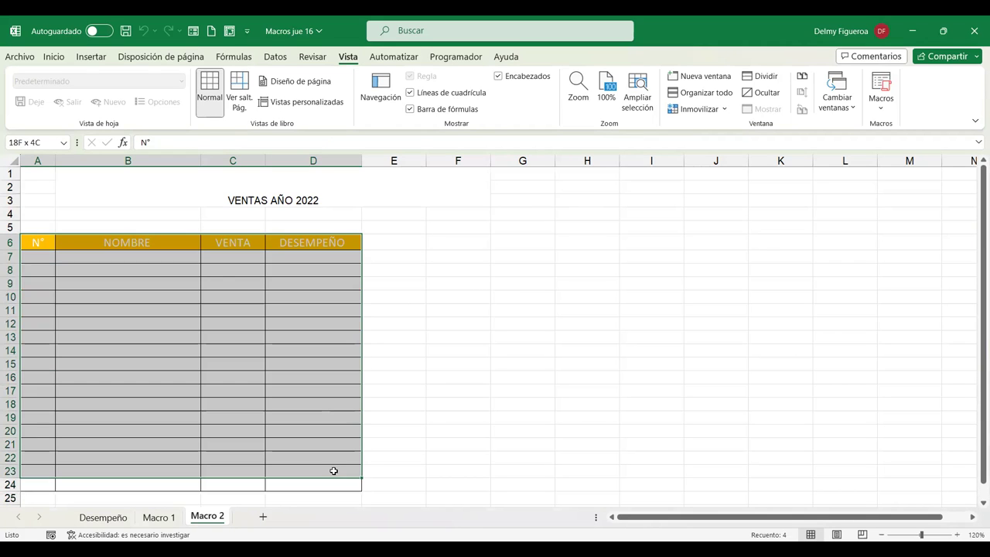
pyautogui.click(313, 348)
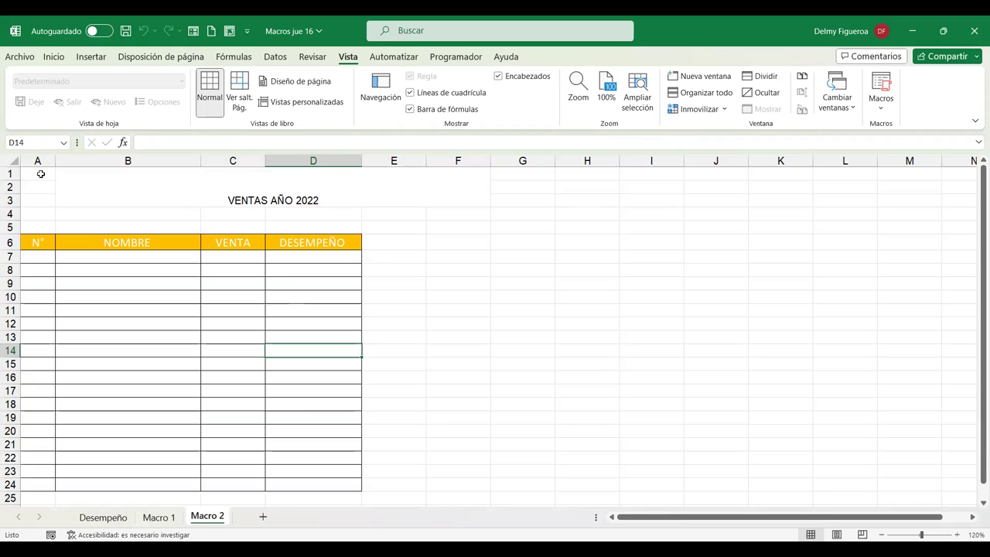
pyautogui.click(40, 175)
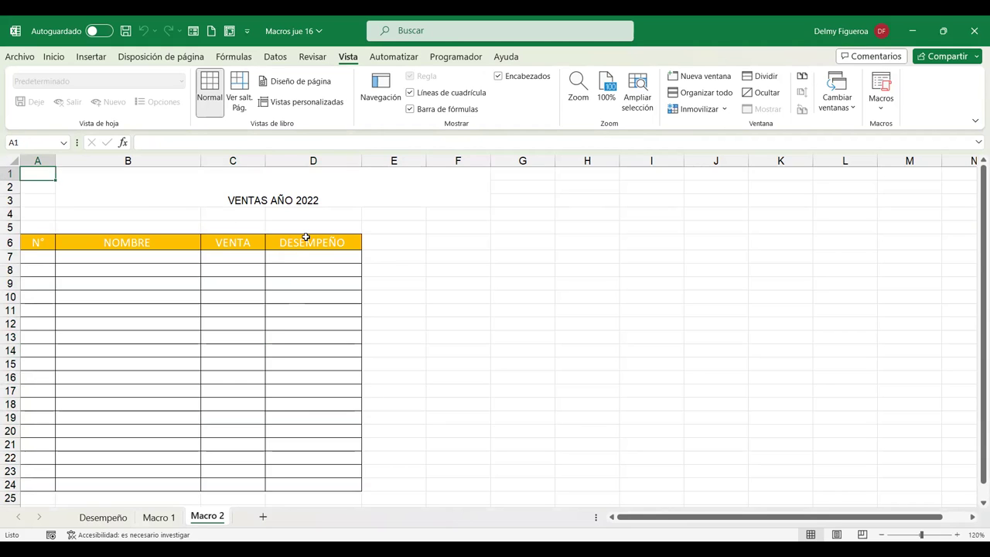
pyautogui.click(315, 244)
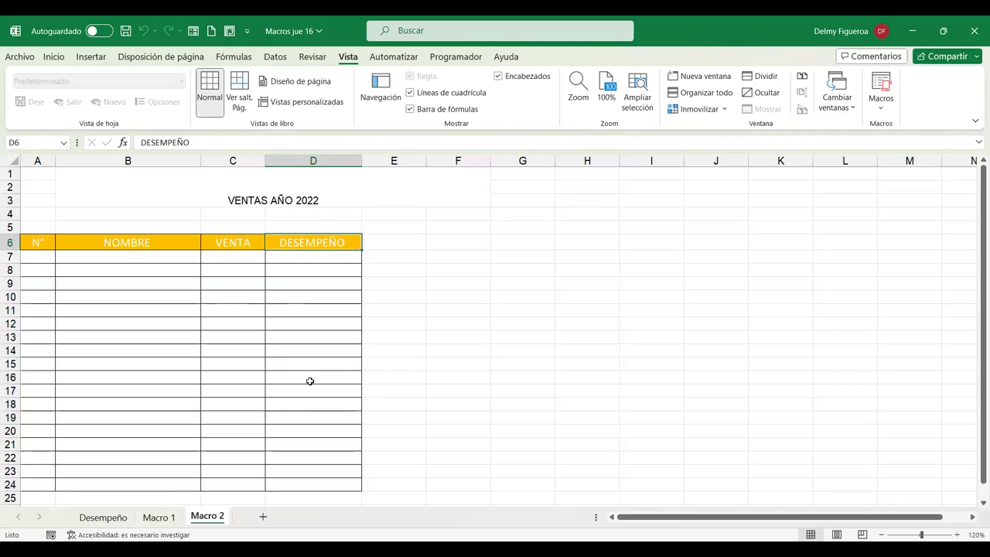
pyautogui.scroll(-3, 247, 368)
pyautogui.scroll(3, 247, 368)
# Step: Add a new sheet Hoja1 and run Macro_1 on it to build the DESEMPEÑO template
pyautogui.click(262, 517)
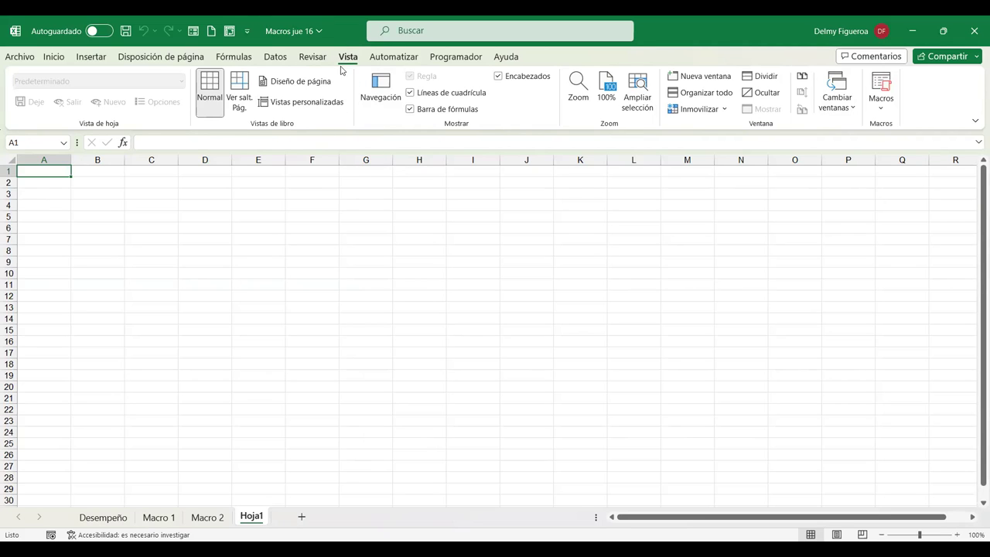
pyautogui.click(882, 115)
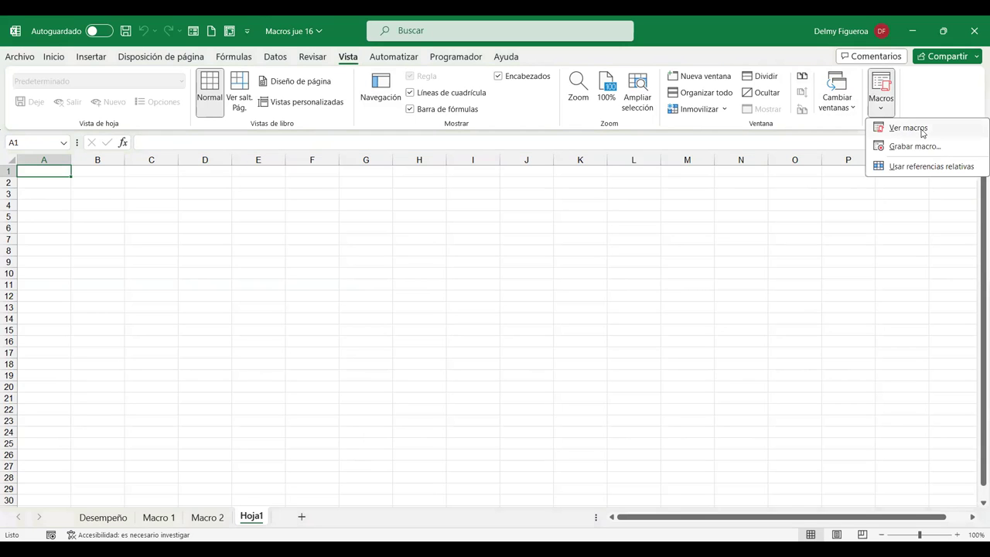
pyautogui.click(908, 128)
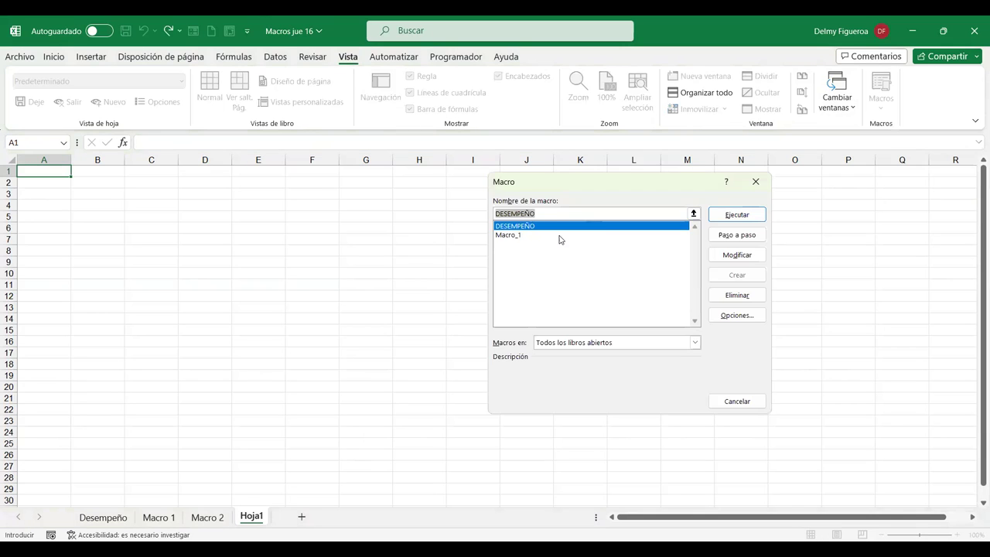
pyautogui.click(505, 237)
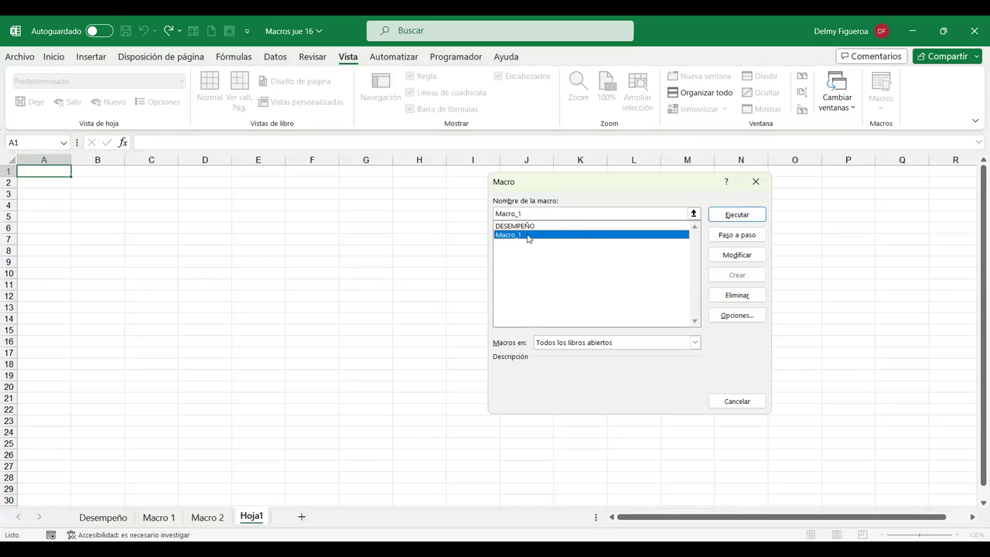
pyautogui.click(736, 215)
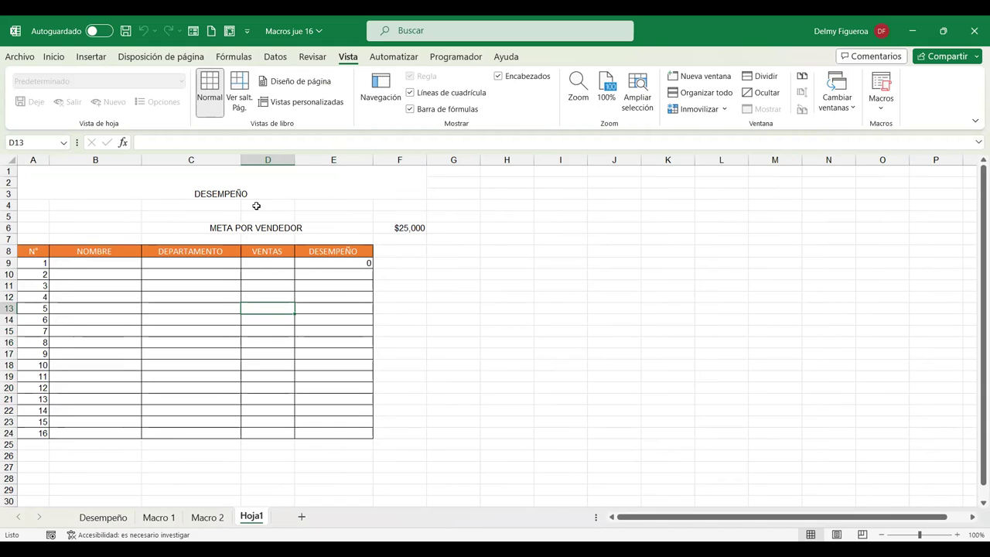
# Step: Compare Hoja1's title, META POR VENDEDOR and $25,000 in F6 against Desempeño's E3, then select B9
pyautogui.click(247, 179)
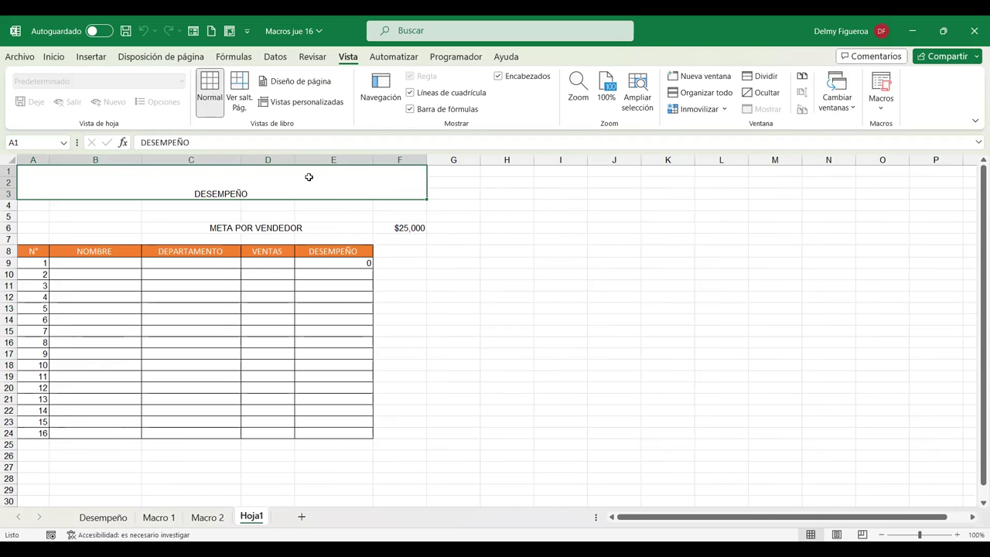
pyautogui.click(279, 225)
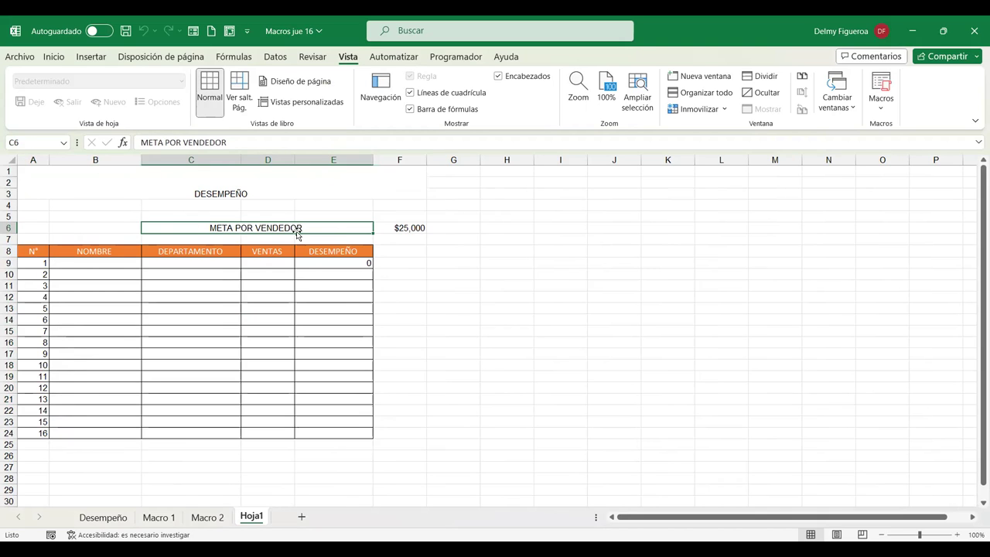
pyautogui.click(403, 225)
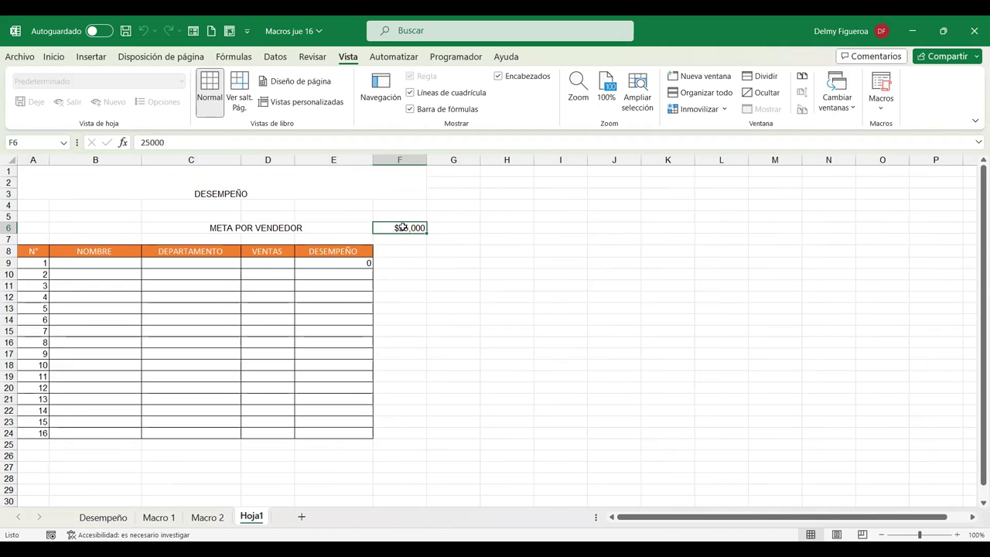
pyautogui.click(113, 519)
pyautogui.click(326, 215)
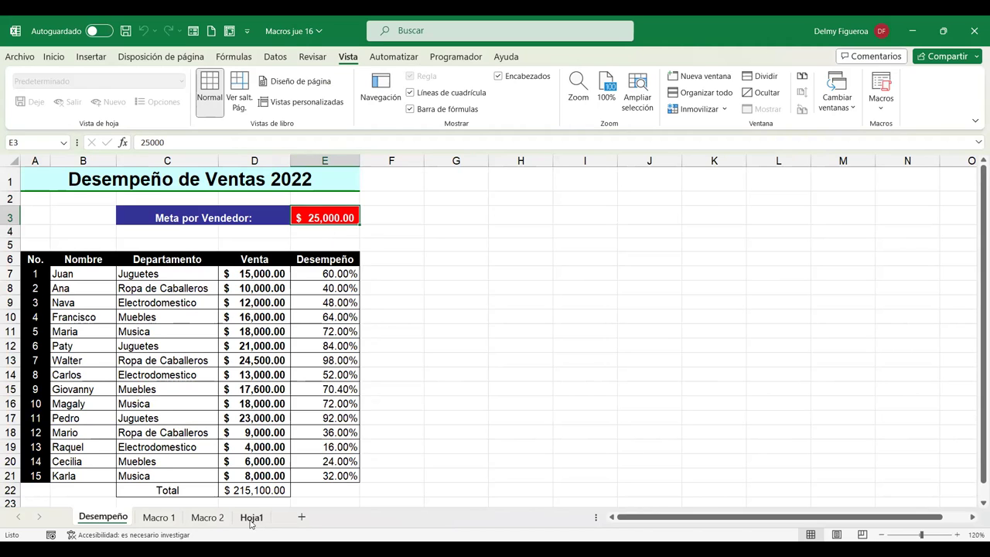
pyautogui.hotkey('ctrl', 'pagedown')
pyautogui.hotkey('ctrl', 'pagedown')
pyautogui.hotkey('ctrl', 'pagedown')
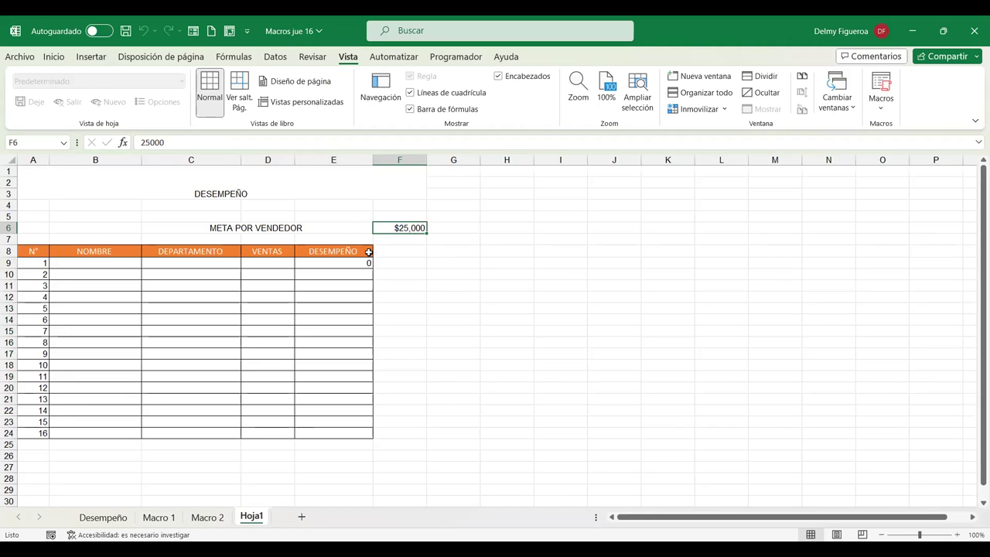
pyautogui.click(38, 262)
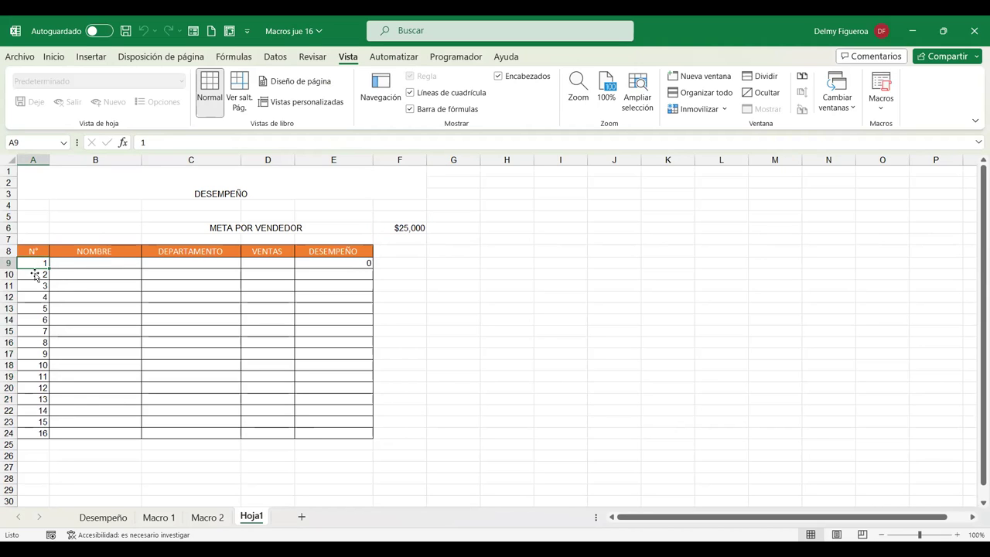
pyautogui.click(97, 252)
pyautogui.click(100, 263)
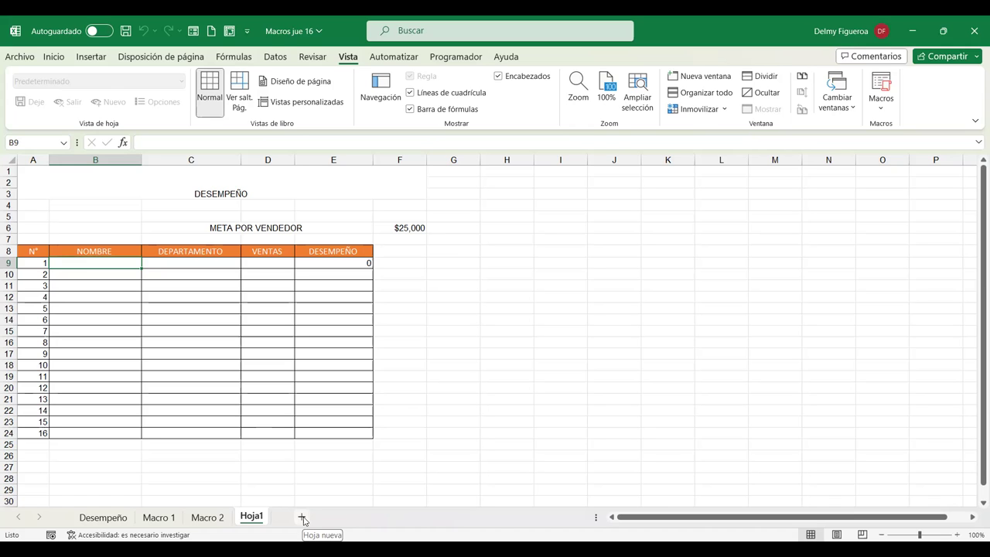
# Step: Add another new sheet Hoja2 and bring up the Ver macros list
pyautogui.click(302, 519)
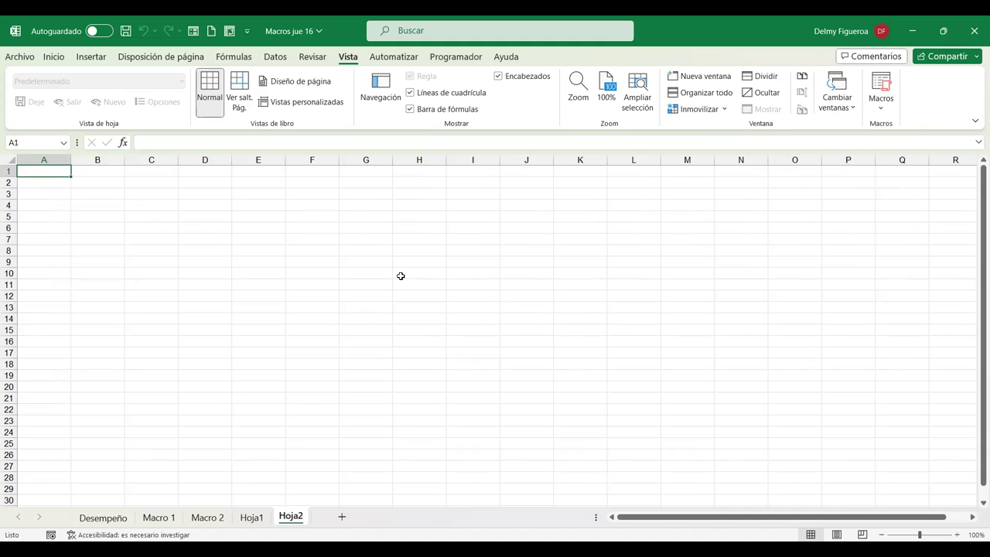
pyautogui.click(880, 112)
pyautogui.press('v')
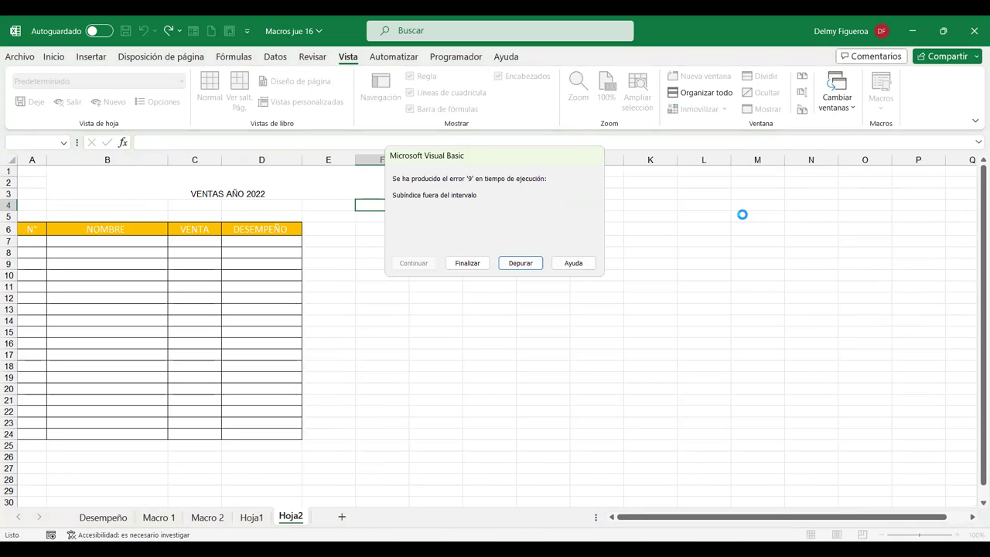
# Step: Debug the run-time error and maximize the Módulo1 code window, scrolled to the top
pyautogui.click(520, 264)
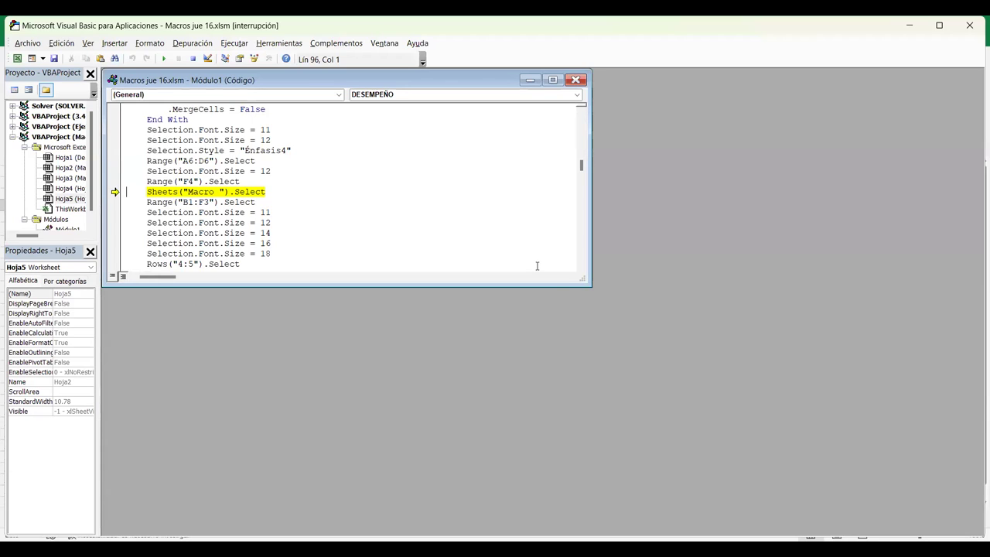
pyautogui.click(552, 80)
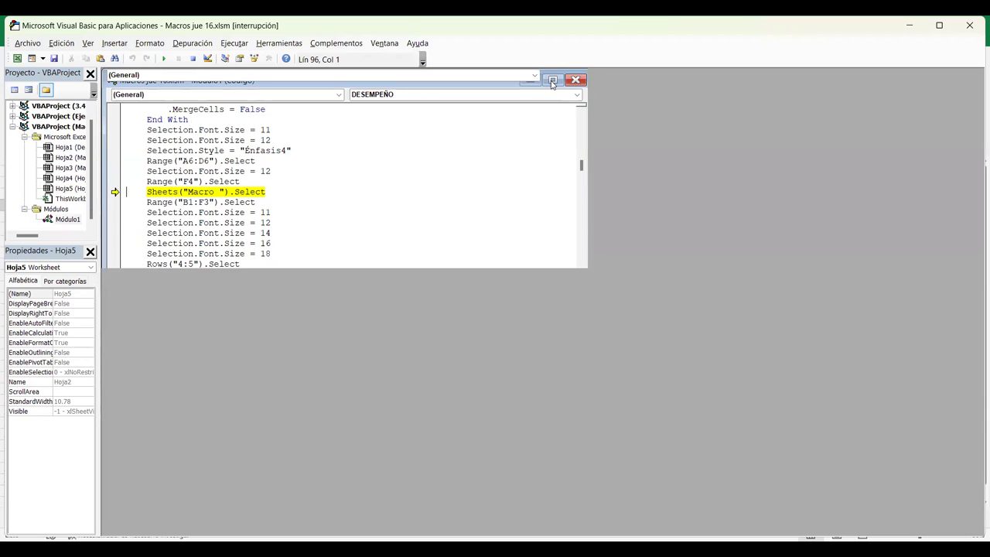
pyautogui.scroll(3, 630, 222)
pyautogui.scroll(8, 630, 222)
pyautogui.scroll(4, 630, 223)
pyautogui.scroll(5, 630, 224)
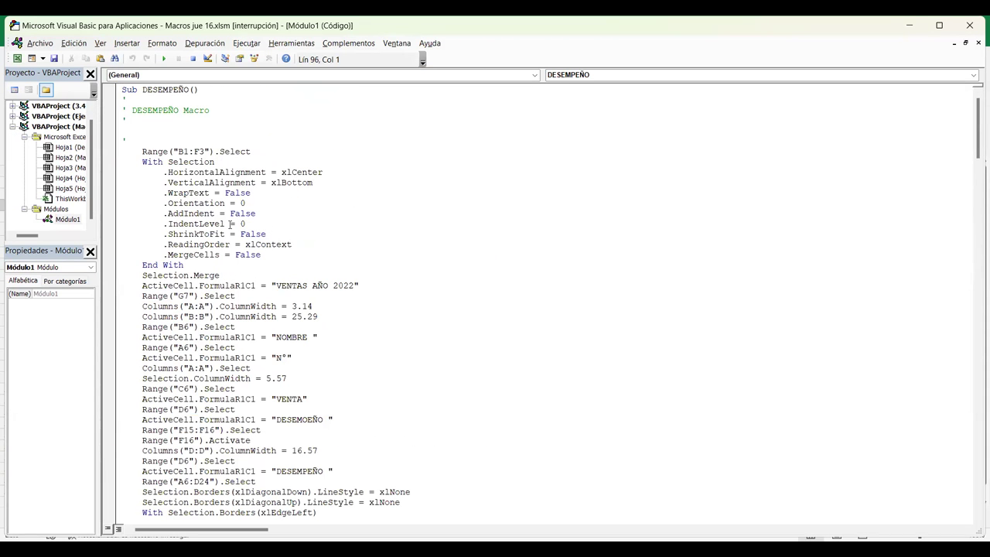
# Step: Inspect the Range("B1:F3").Select, HorizontalAlignment and Sub DESEMPEÑO() lines of the code
pyautogui.click(273, 152)
pyautogui.moveTo(210, 283)
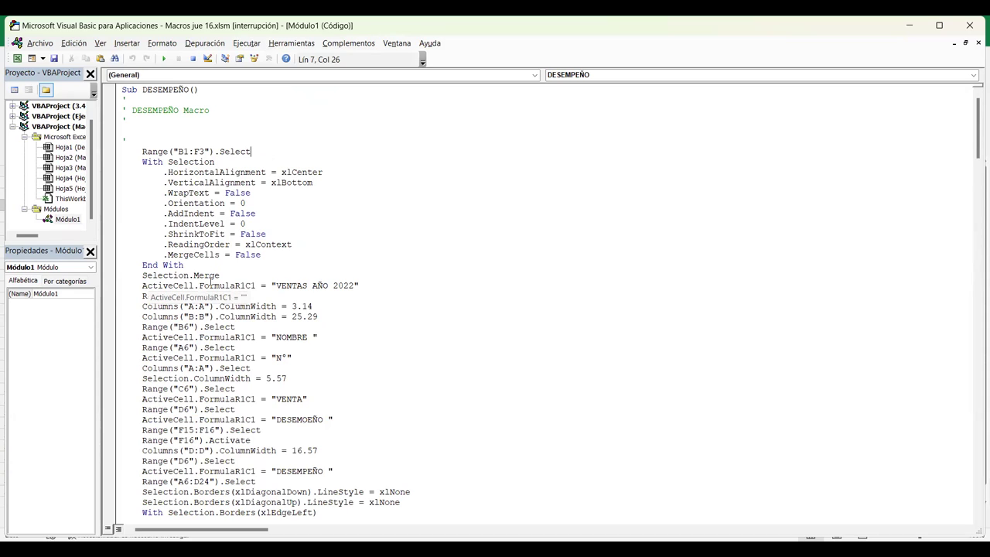
pyautogui.click(353, 175)
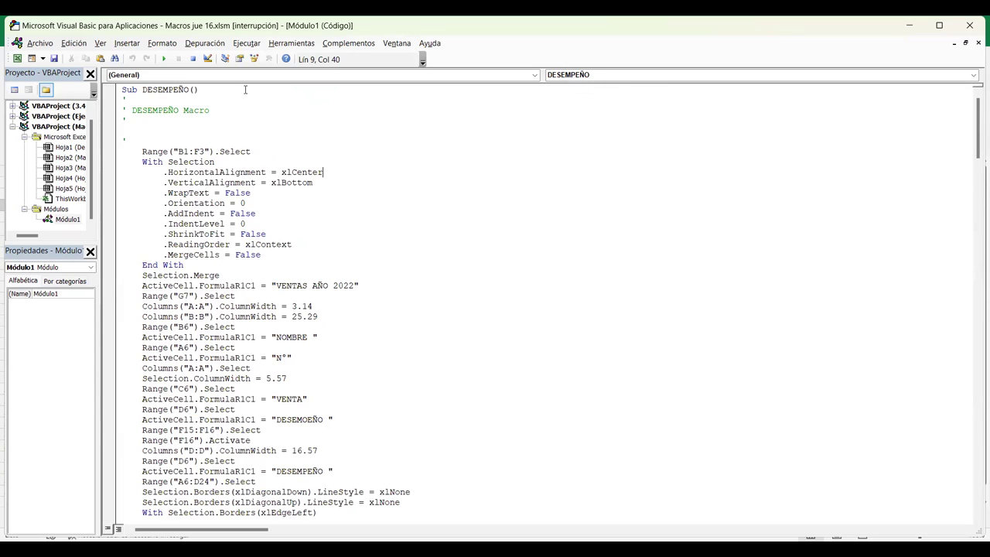
pyautogui.click(211, 87)
pyautogui.click(128, 90)
pyautogui.click(220, 110)
pyautogui.moveTo(137, 111); pyautogui.dragTo(213, 114)
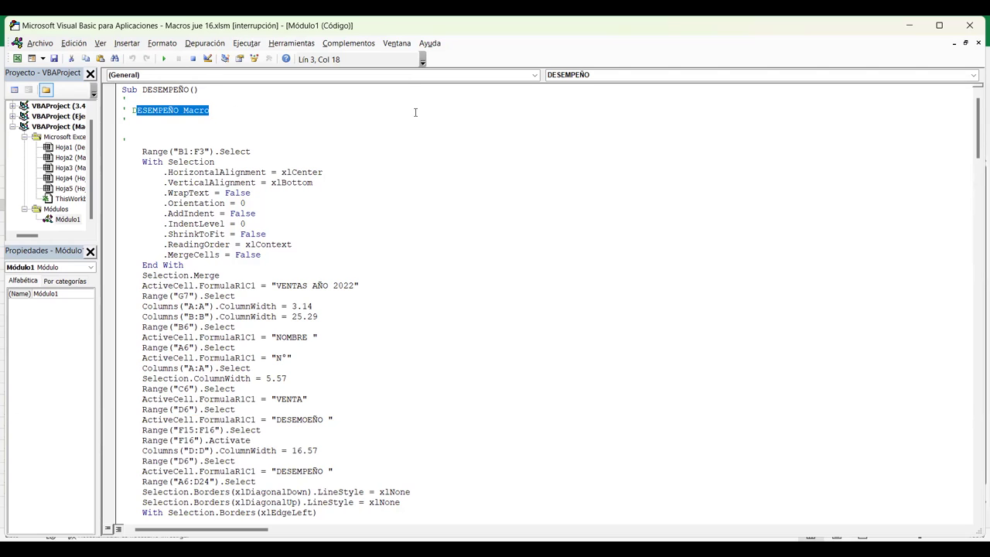
pyautogui.click(271, 110)
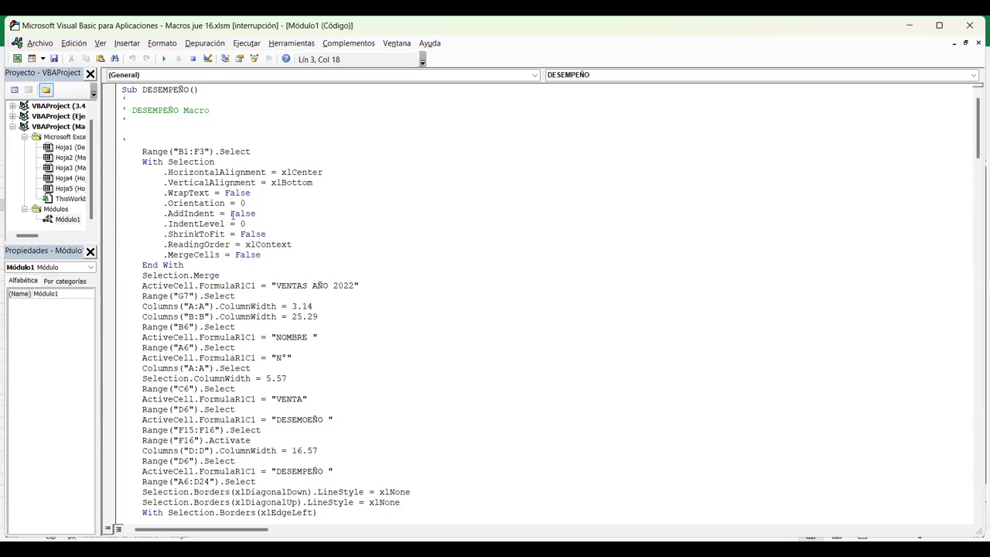
pyautogui.click(264, 151)
pyautogui.click(16, 60)
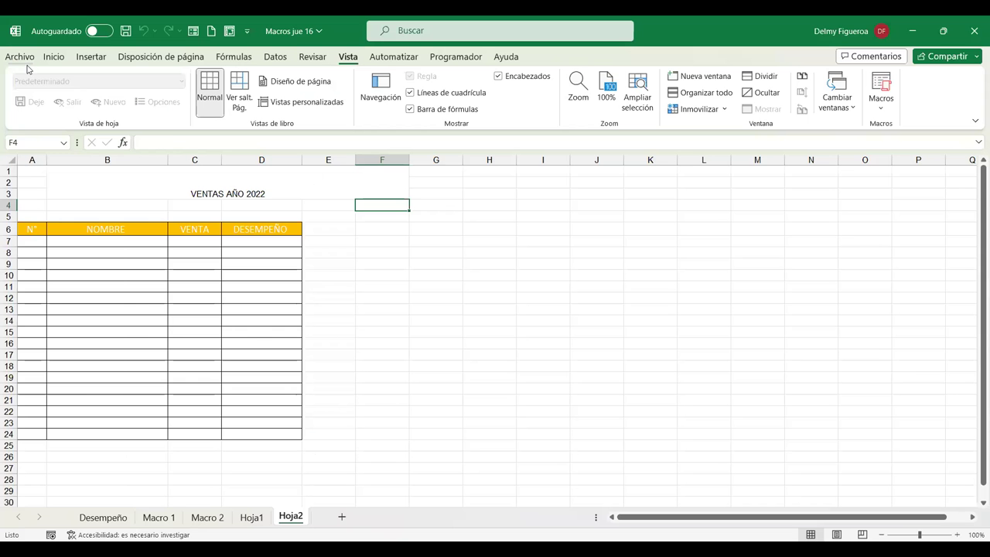
pyautogui.click(101, 169)
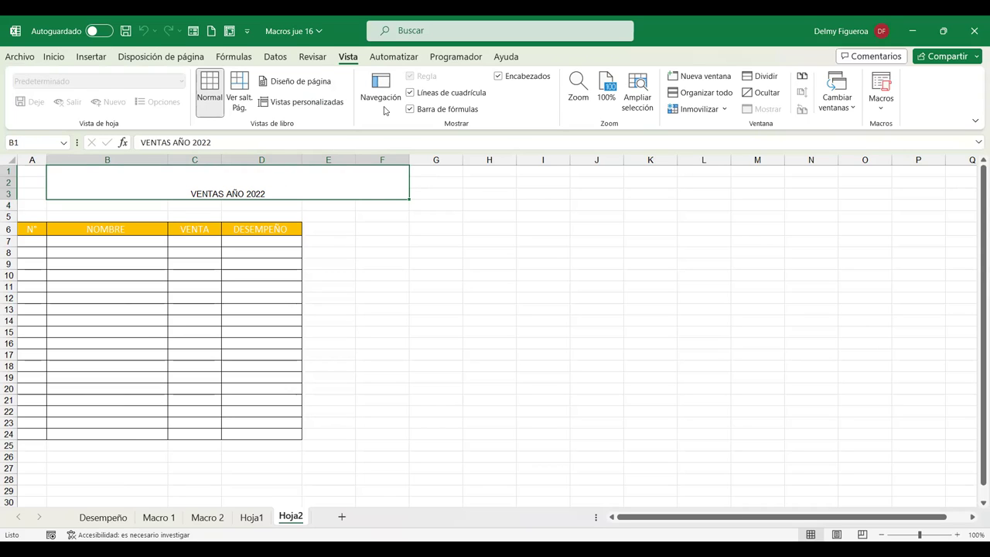
pyautogui.click(54, 58)
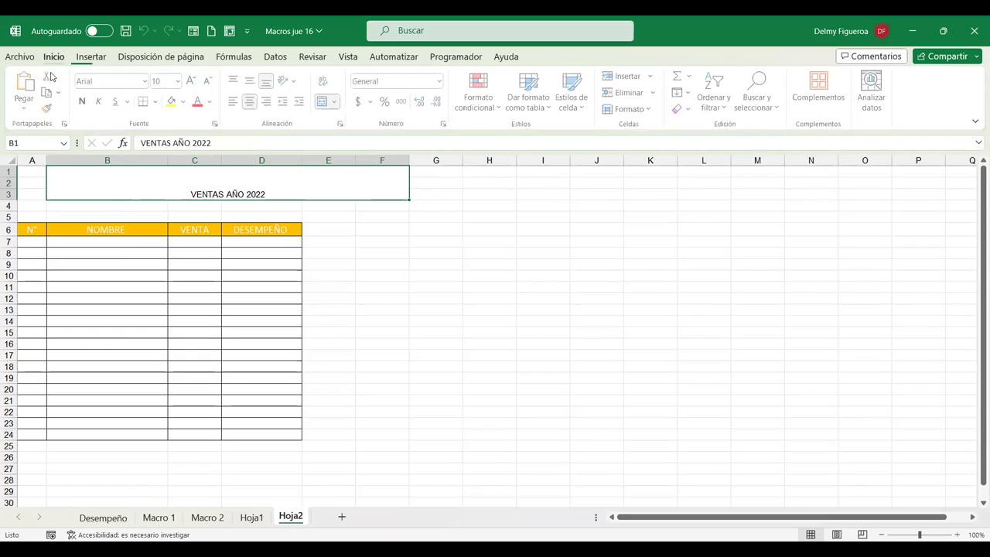
pyautogui.click(326, 103)
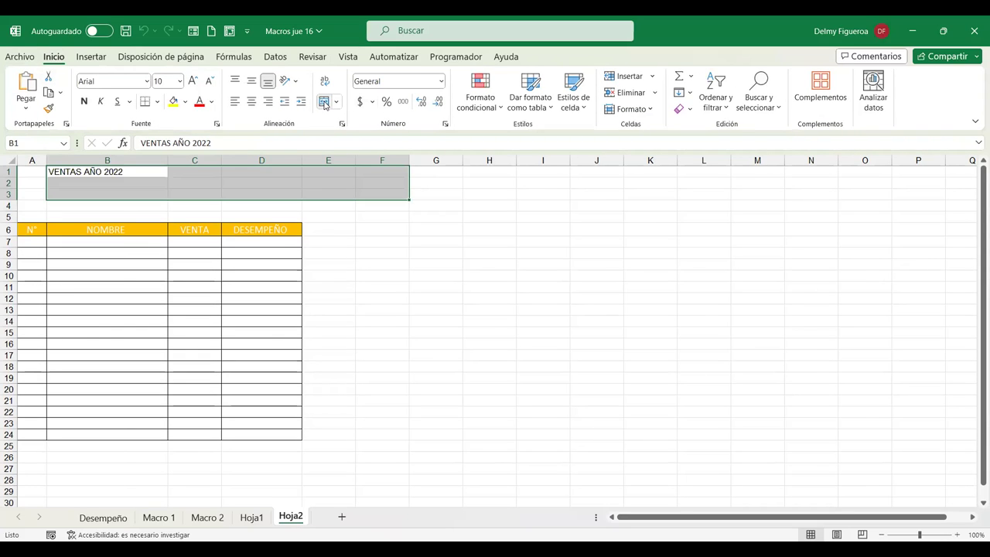
pyautogui.click(514, 241)
pyautogui.moveTo(119, 171); pyautogui.dragTo(370, 193)
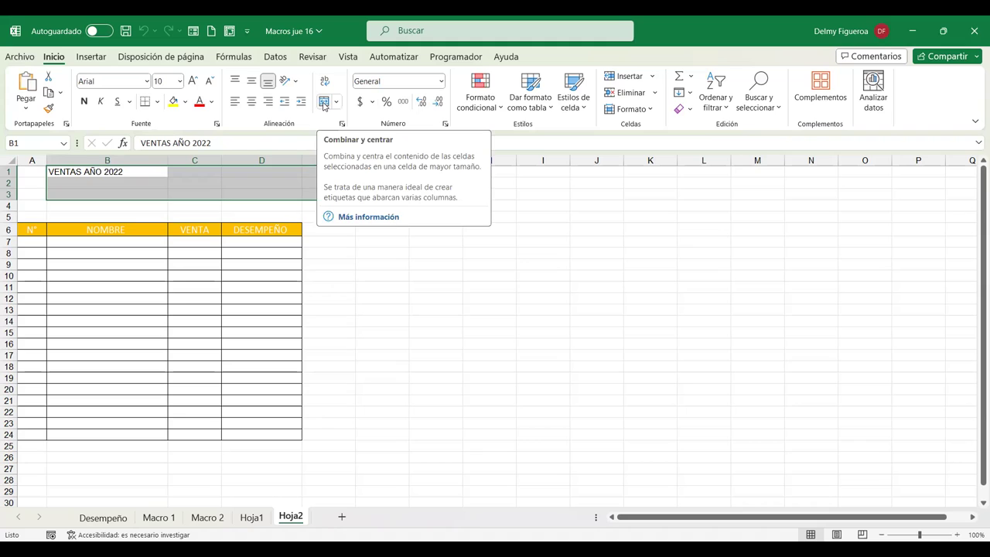
pyautogui.click(324, 102)
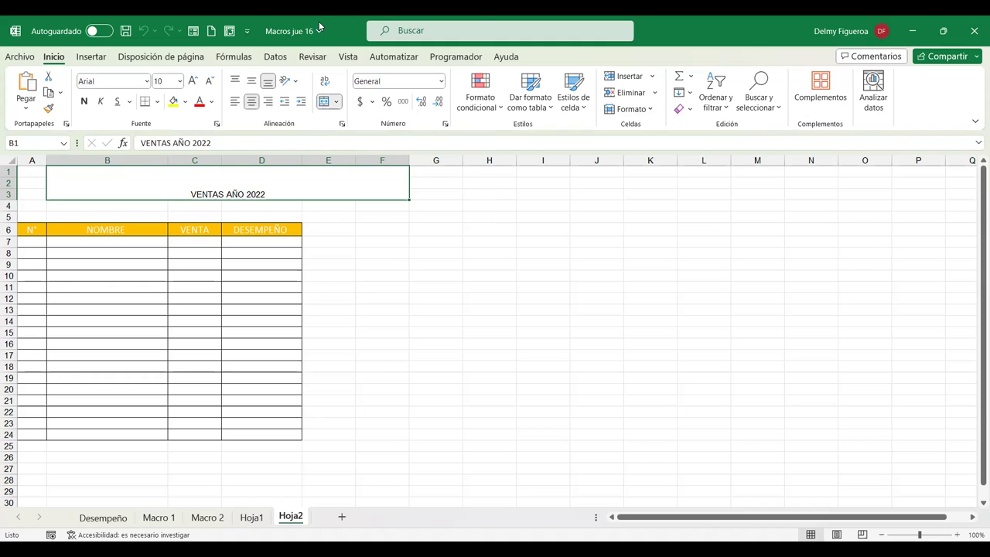
pyautogui.click(347, 58)
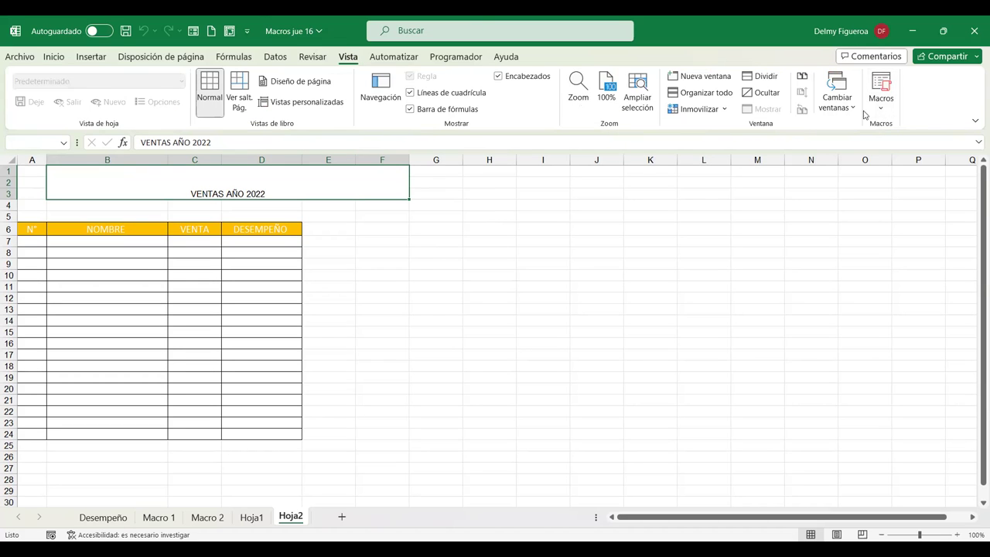
# Step: Open the DESEMPEÑO macro's code in the VBA editor from Vista > Macros > Ver macros
pyautogui.click(882, 113)
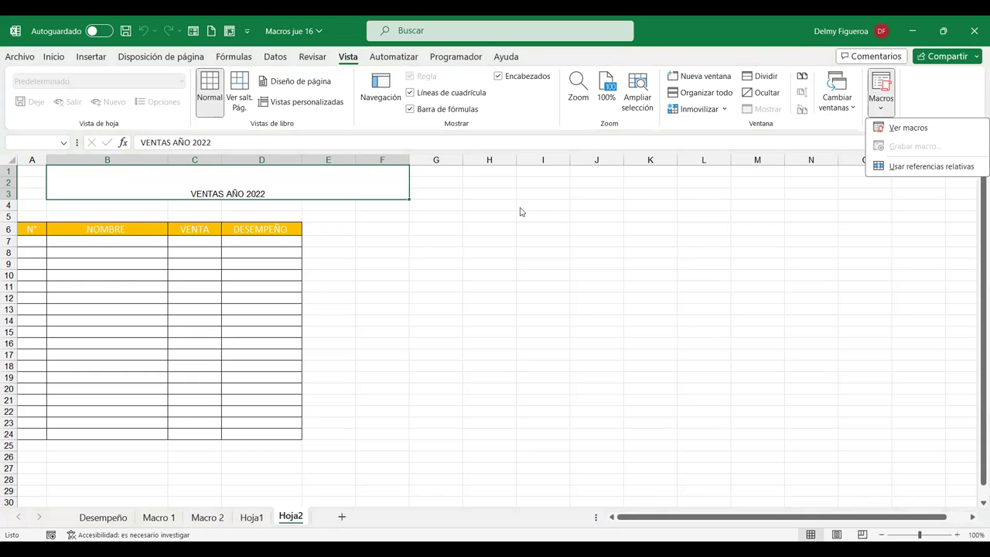
pyautogui.click(926, 129)
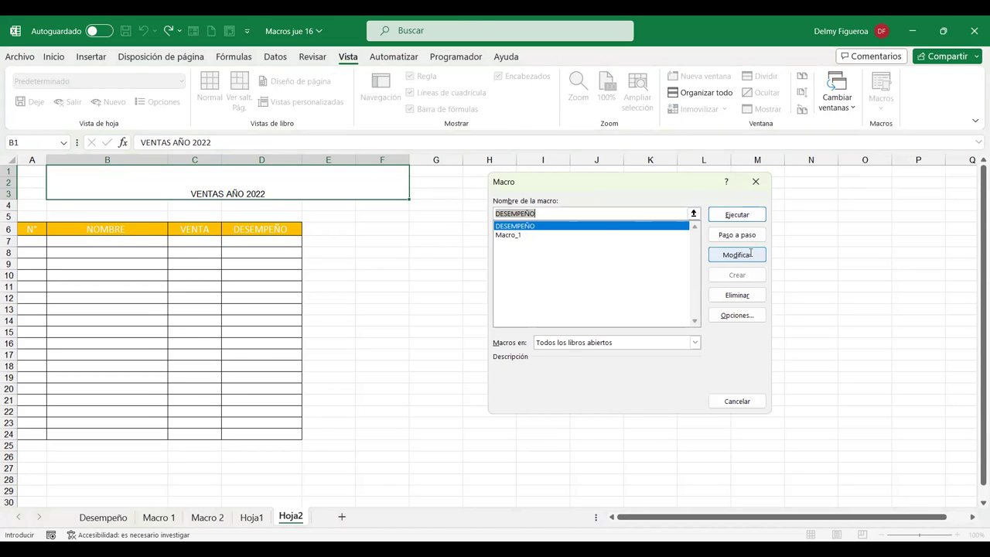
pyautogui.click(750, 254)
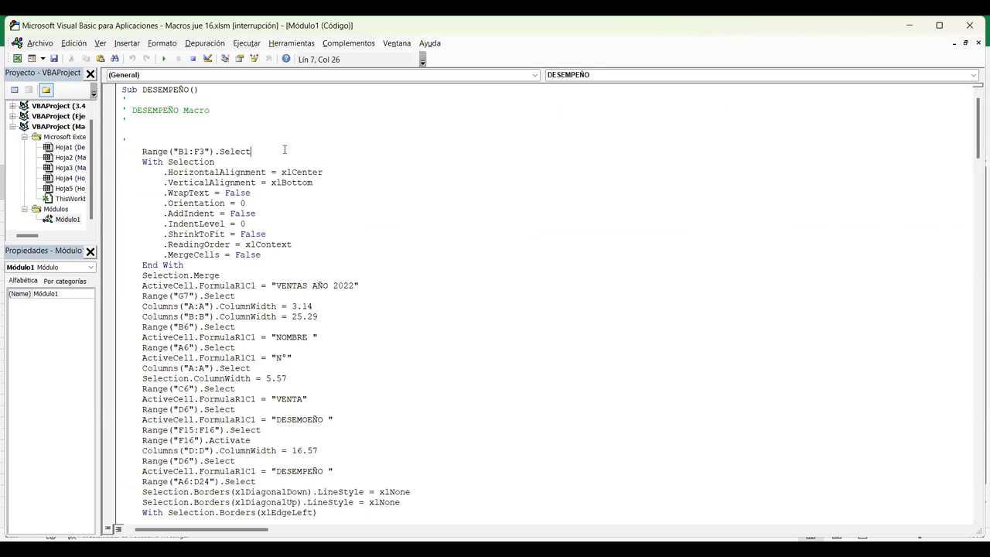
pyautogui.click(229, 161)
pyautogui.click(326, 171)
pyautogui.click(325, 254)
pyautogui.click(255, 204)
pyautogui.click(265, 213)
pyautogui.click(262, 224)
pyautogui.click(264, 254)
pyautogui.click(198, 255)
pyautogui.click(322, 277)
pyautogui.moveTo(126, 161); pyautogui.dragTo(286, 265)
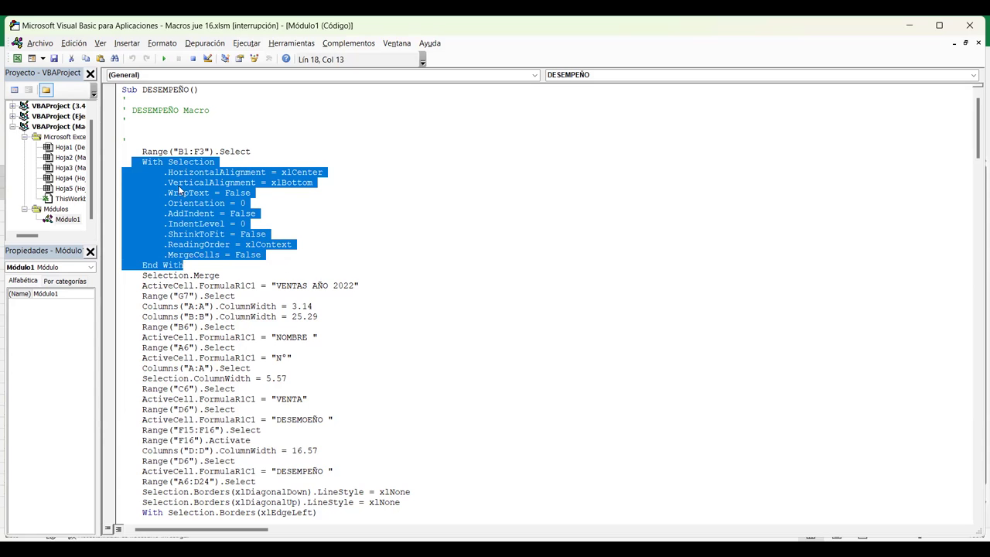
pyautogui.click(273, 195)
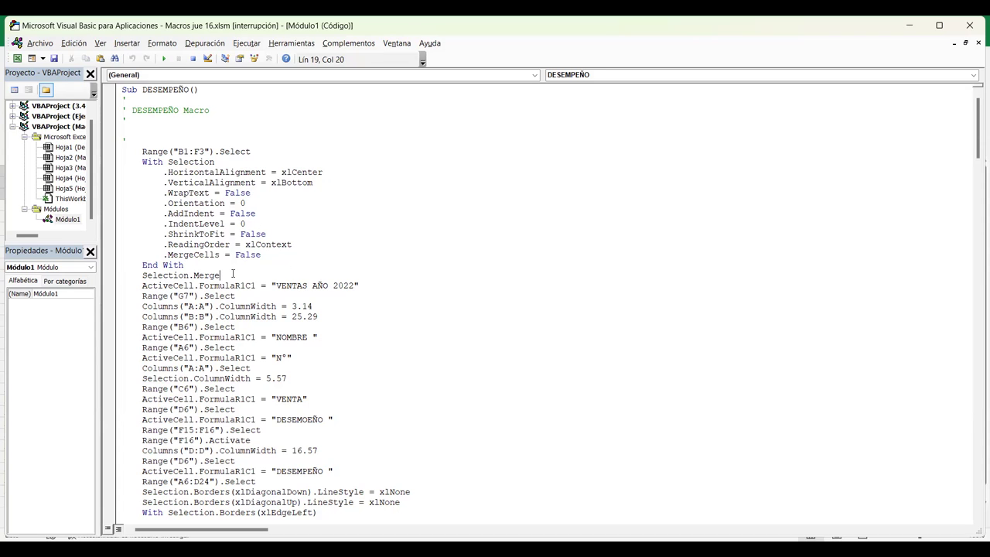
pyautogui.scroll(-1, 209, 248)
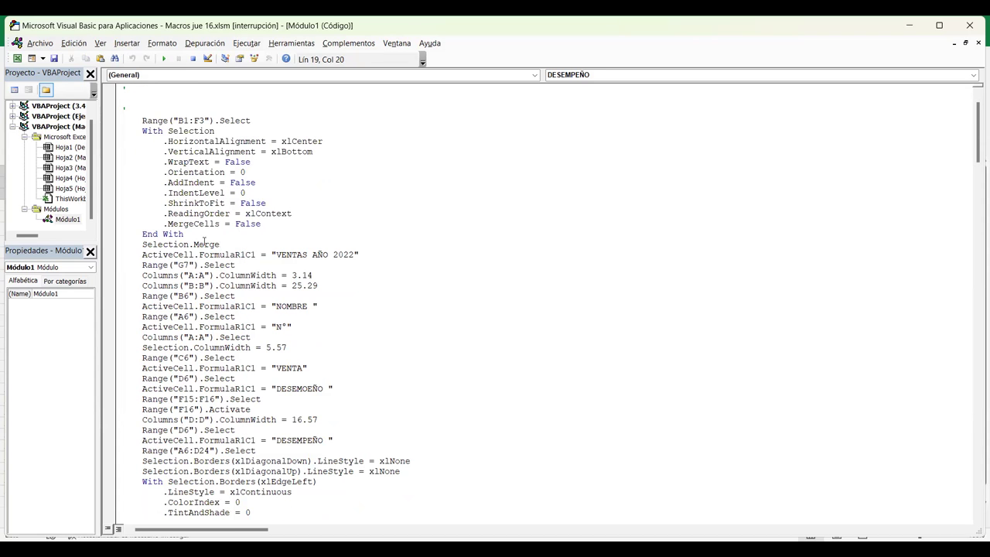
pyautogui.moveTo(142, 244); pyautogui.dragTo(225, 246)
pyautogui.click(413, 246)
pyautogui.moveTo(141, 255); pyautogui.dragTo(368, 257)
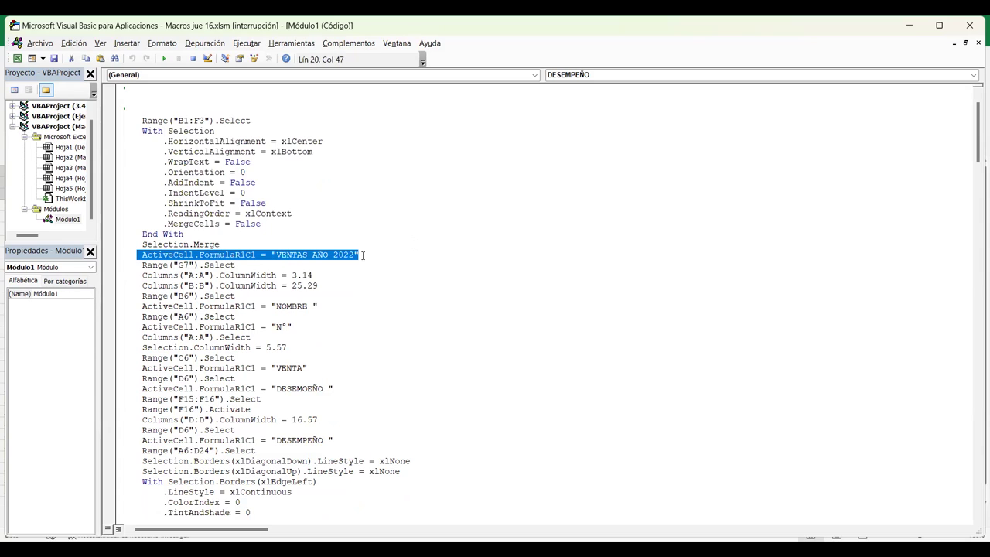
pyautogui.click(373, 253)
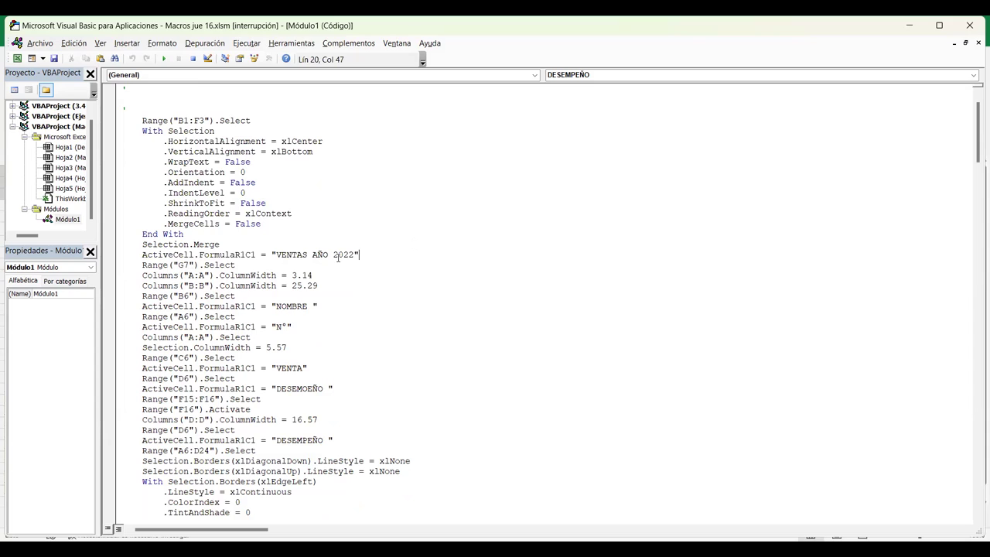
pyautogui.click(184, 264)
pyautogui.click(329, 273)
pyautogui.click(324, 285)
pyautogui.click(244, 295)
pyautogui.click(312, 306)
pyautogui.click(190, 317)
pyautogui.click(287, 325)
pyautogui.scroll(-1, 337, 323)
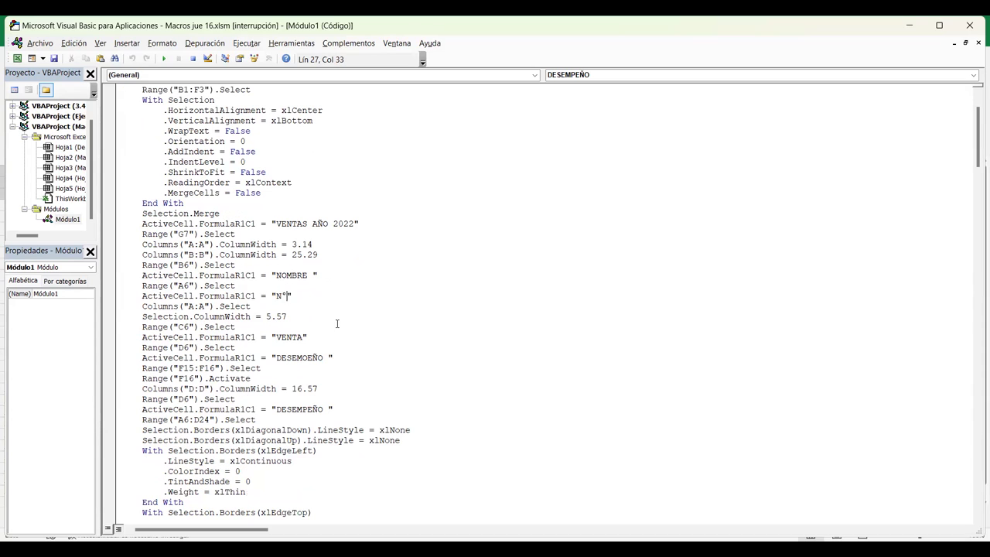
pyautogui.click(201, 308)
pyautogui.click(298, 316)
pyautogui.scroll(-1, 276, 328)
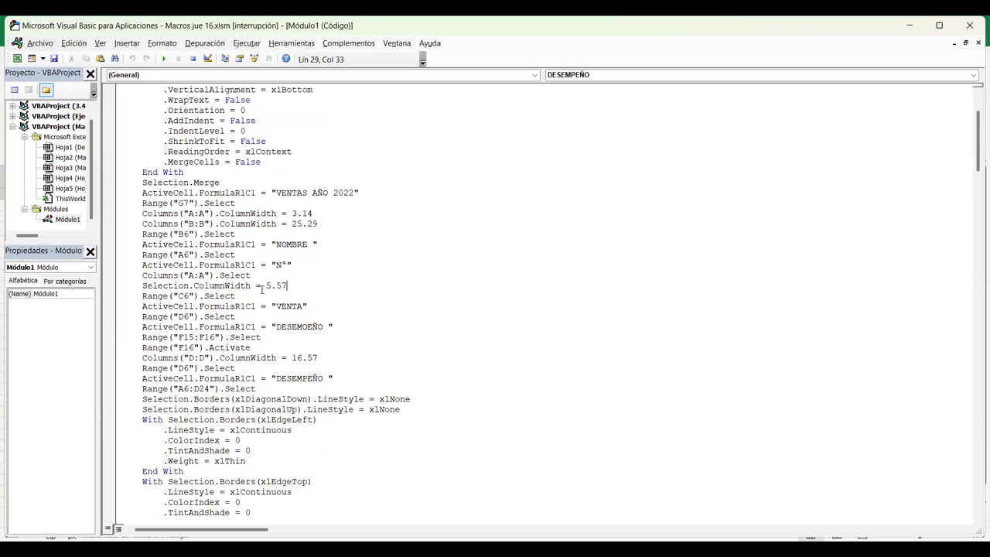
pyautogui.moveTo(255, 307)
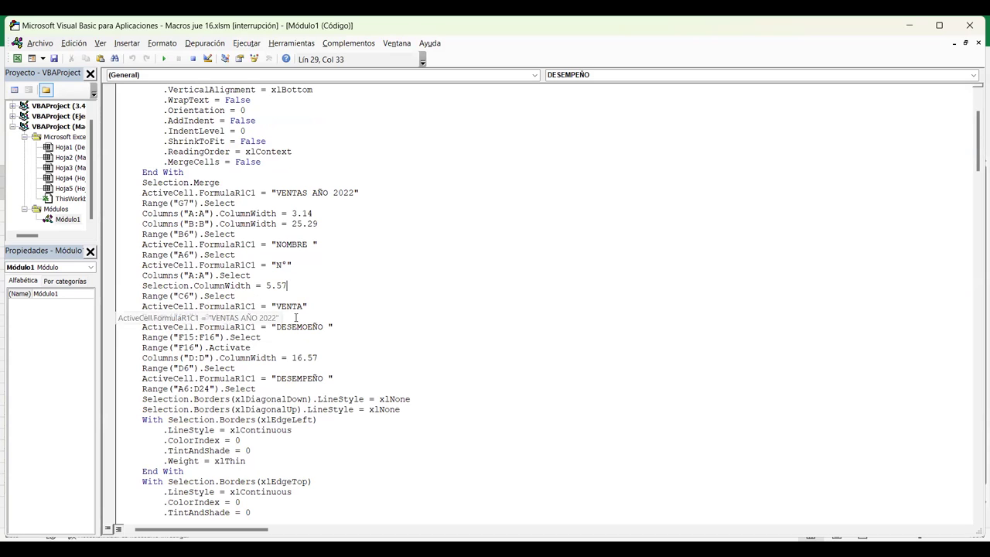
pyautogui.click(362, 304)
pyautogui.scroll(-1, 361, 303)
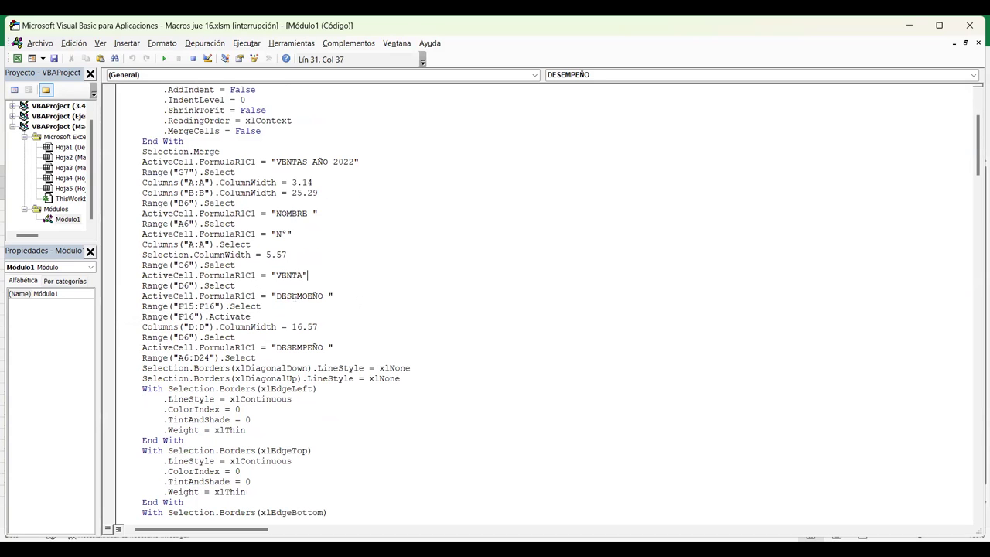
pyautogui.click(180, 285)
pyautogui.click(341, 295)
pyautogui.click(308, 295)
pyautogui.click(235, 307)
pyautogui.click(254, 317)
pyautogui.click(330, 326)
pyautogui.scroll(-1, 390, 334)
pyautogui.scroll(-1, 391, 334)
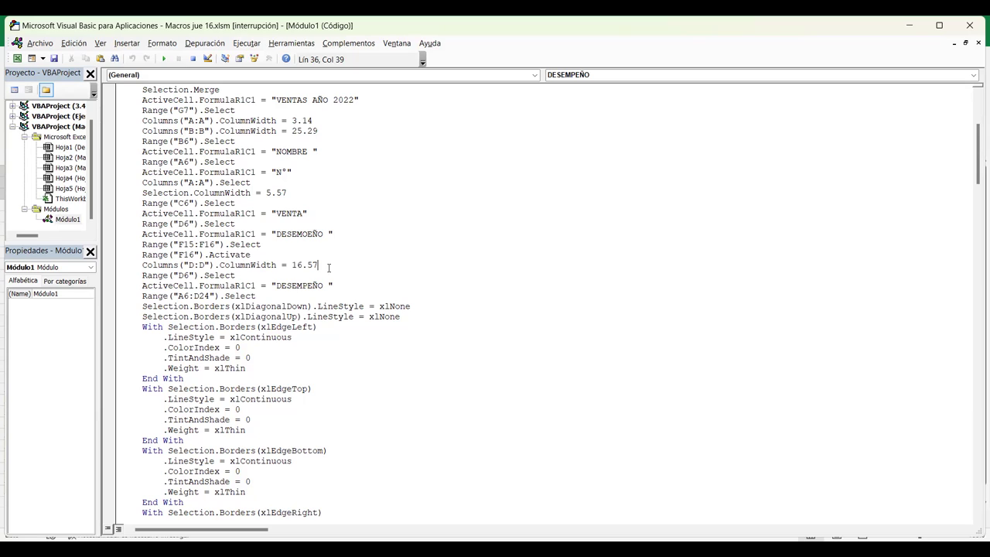
# Step: Check the sheet name in the stopped Sheets("Macro ").Select line, then return to Excel
pyautogui.click(203, 276)
pyautogui.press('End')
pyautogui.scroll(-1, 393, 299)
pyautogui.scroll(-3, 420, 316)
pyautogui.scroll(-9, 281, 312)
pyautogui.scroll(-3, 279, 313)
pyautogui.scroll(-3, 279, 313)
pyautogui.scroll(-4, 279, 313)
pyautogui.click(277, 174)
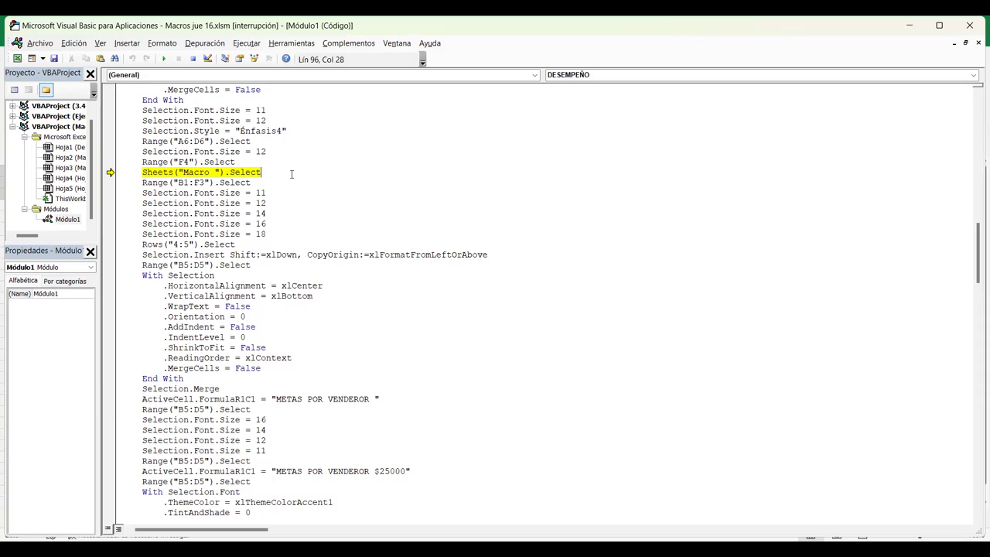
pyautogui.click(194, 172)
pyautogui.click(19, 60)
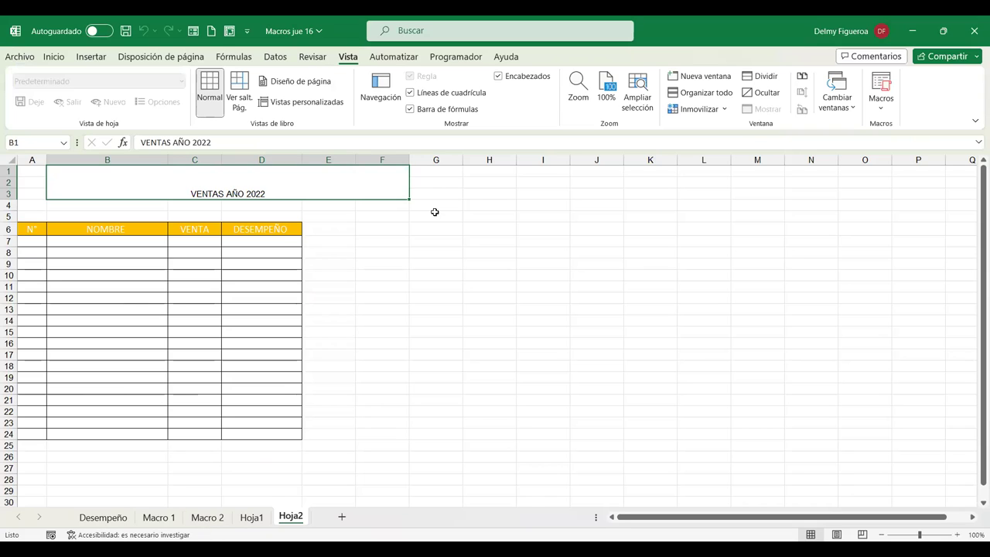
pyautogui.click(883, 114)
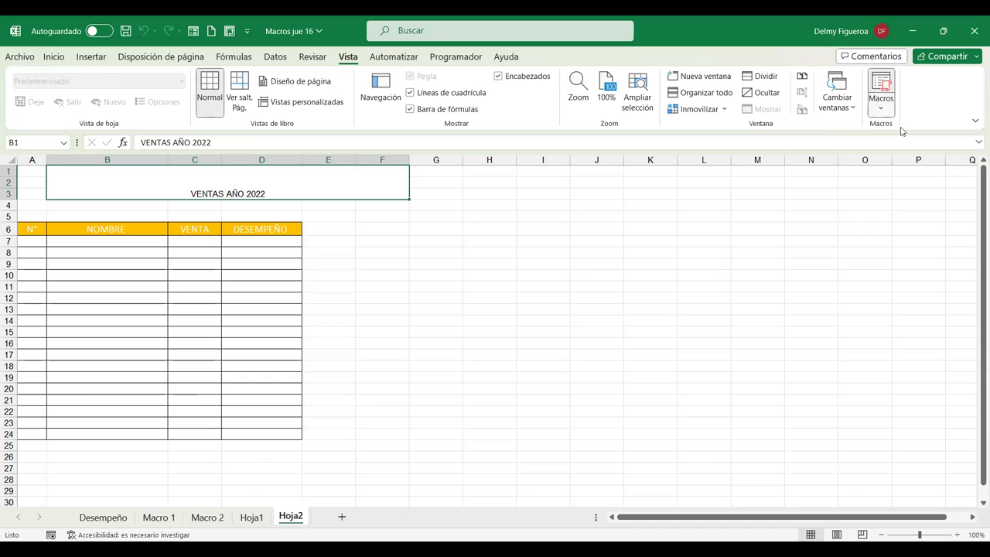
pyautogui.click(908, 129)
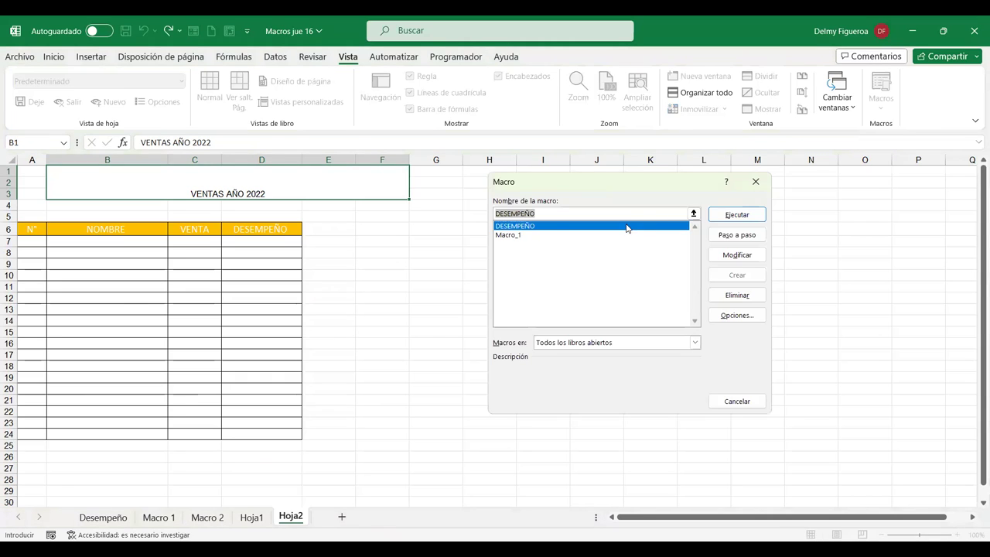
pyautogui.click(740, 255)
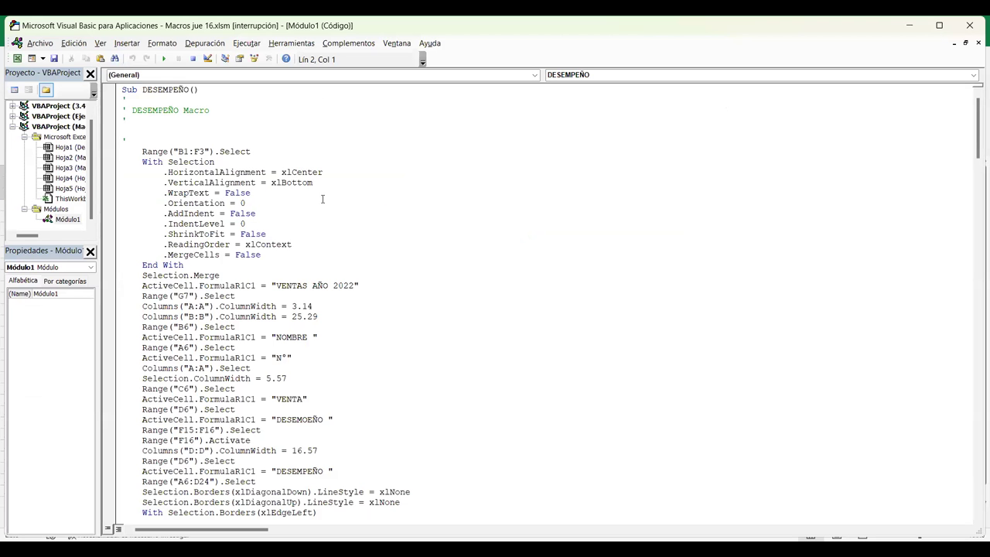
pyautogui.scroll(-5, 469, 283)
pyautogui.scroll(-3, 466, 280)
pyautogui.scroll(-12, 463, 278)
pyautogui.scroll(-5, 462, 279)
pyautogui.click(272, 289)
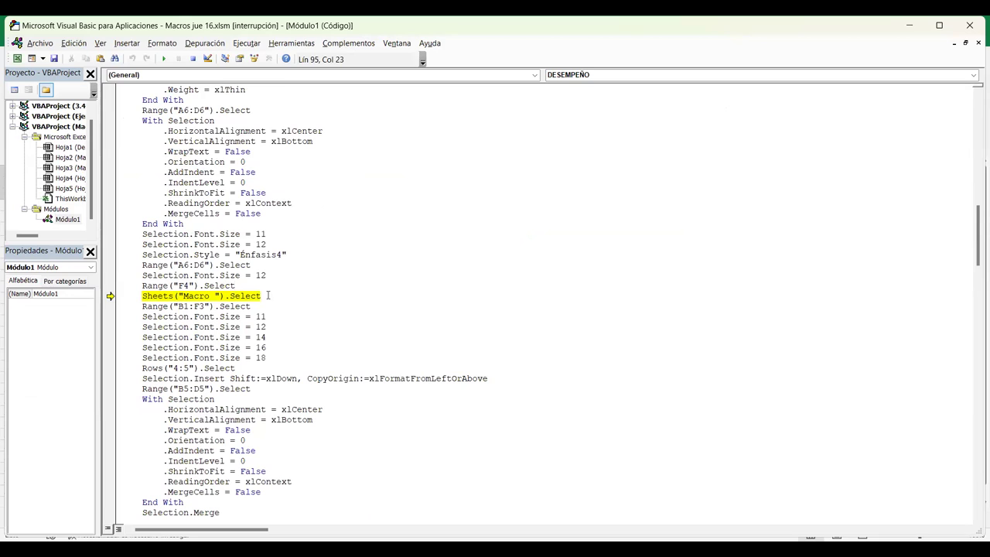
pyautogui.scroll(-1, 299, 303)
pyautogui.scroll(-1, 184, 283)
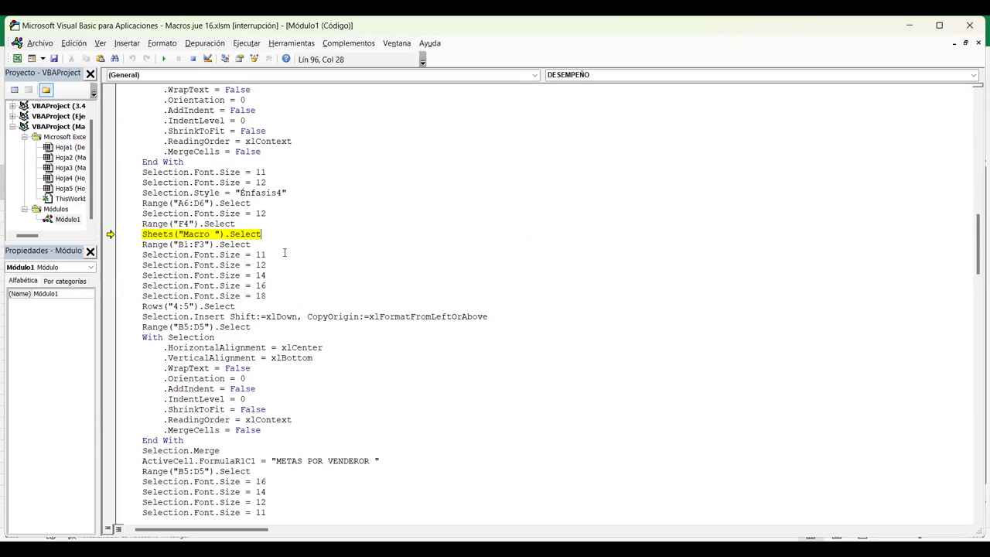
pyautogui.scroll(-2, 285, 252)
pyautogui.scroll(-9, 285, 252)
pyautogui.scroll(-4, 285, 252)
pyautogui.scroll(-5, 285, 252)
pyautogui.scroll(-10, 285, 252)
pyautogui.scroll(-14, 285, 252)
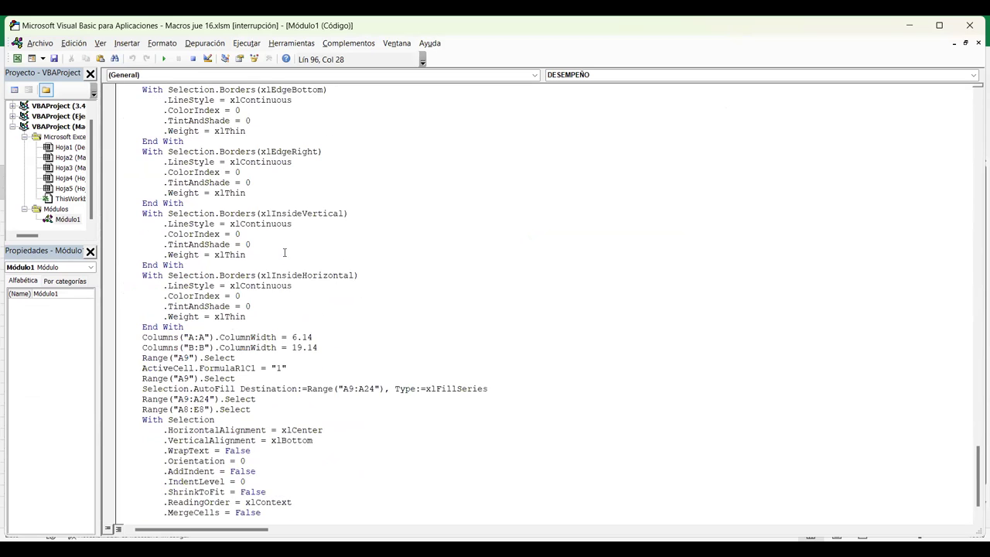
pyautogui.scroll(-2, 284, 252)
pyautogui.scroll(1, 284, 252)
pyautogui.scroll(12, 285, 252)
pyautogui.scroll(8, 285, 252)
pyautogui.scroll(6, 285, 252)
pyautogui.scroll(5, 285, 252)
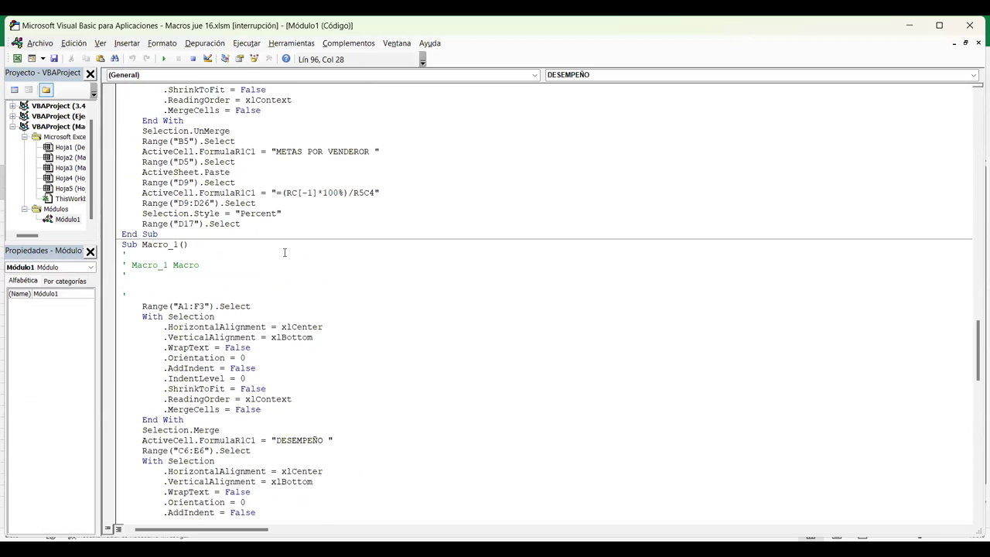
pyautogui.click(177, 233)
pyautogui.click(214, 264)
pyautogui.click(262, 298)
pyautogui.click(257, 307)
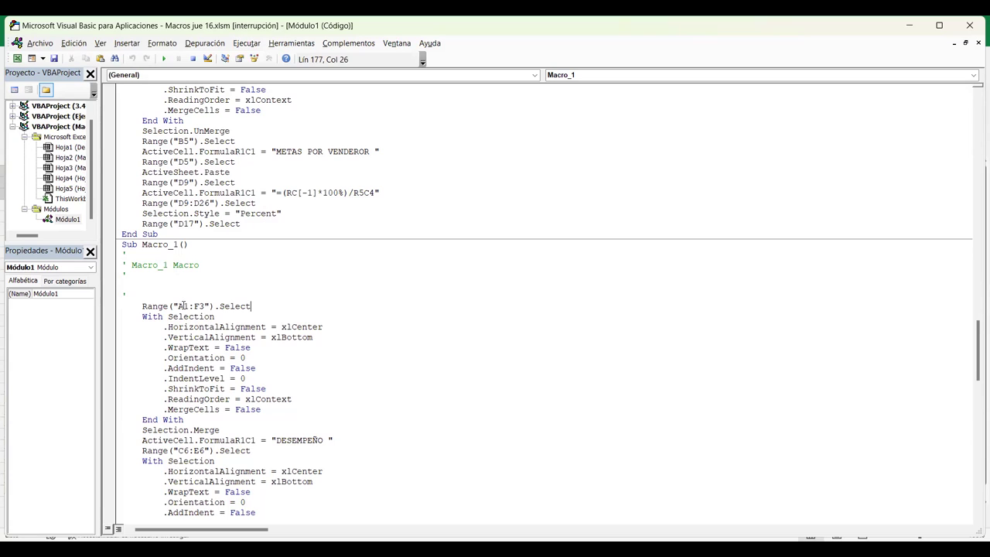
pyautogui.click(263, 368)
pyautogui.scroll(-1, 267, 370)
pyautogui.scroll(-3, 272, 372)
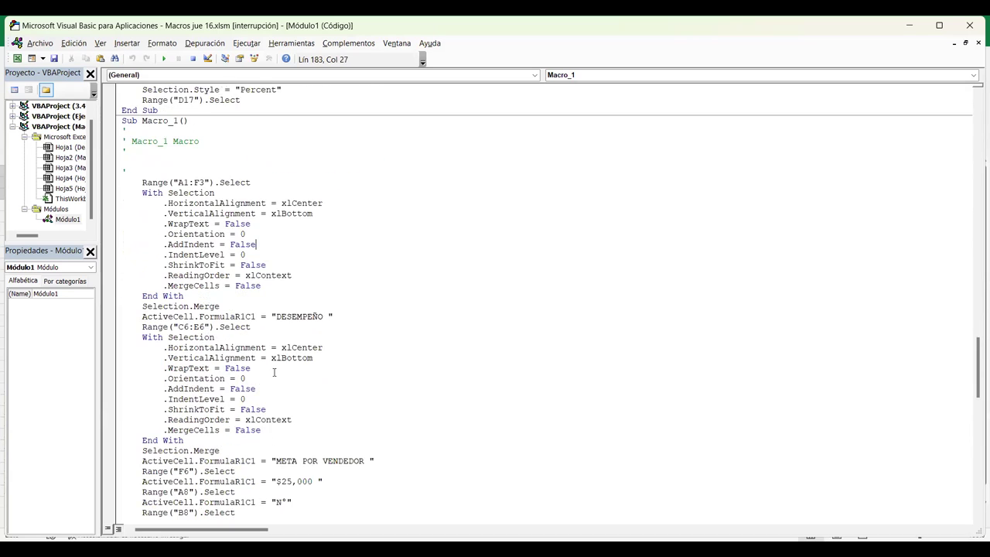
pyautogui.scroll(-4, 274, 372)
pyautogui.scroll(-5, 273, 373)
pyautogui.scroll(-2, 274, 372)
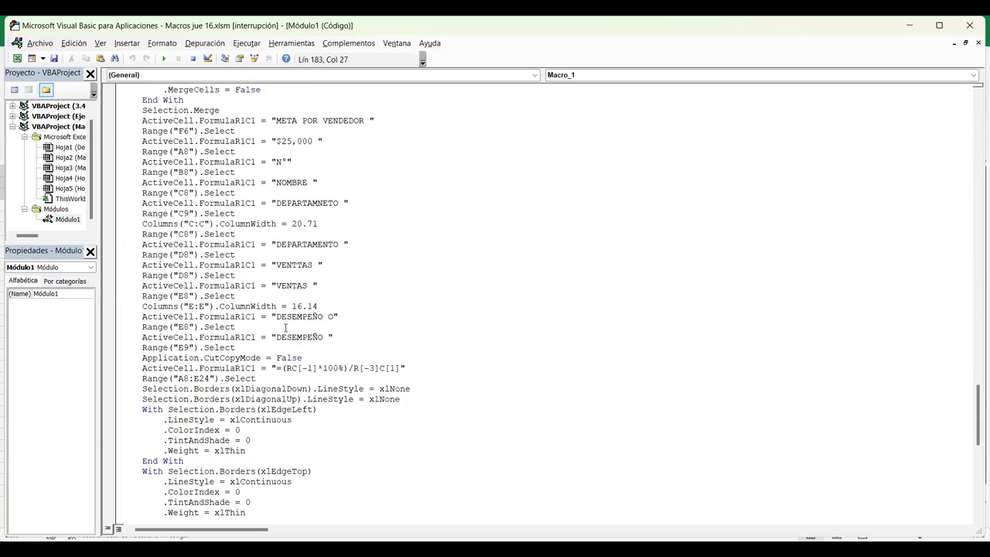
pyautogui.scroll(-3, 282, 340)
pyautogui.scroll(-6, 286, 327)
pyautogui.scroll(-7, 285, 328)
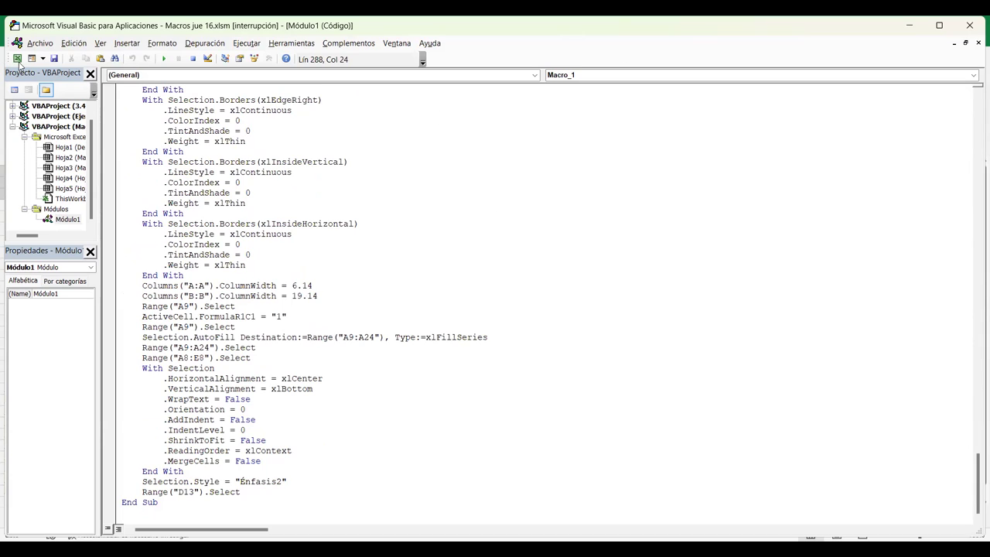
# Step: Back in Excel, flip through the Desempeño, Macro 1, Macro 2, Hoja1 and Hoja2 sheets
pyautogui.click(18, 62)
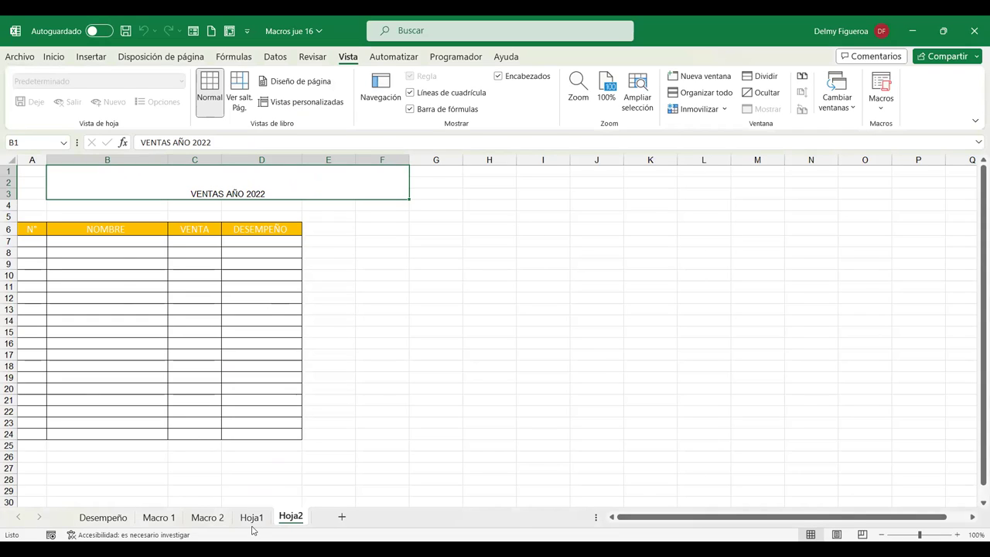
pyautogui.click(103, 517)
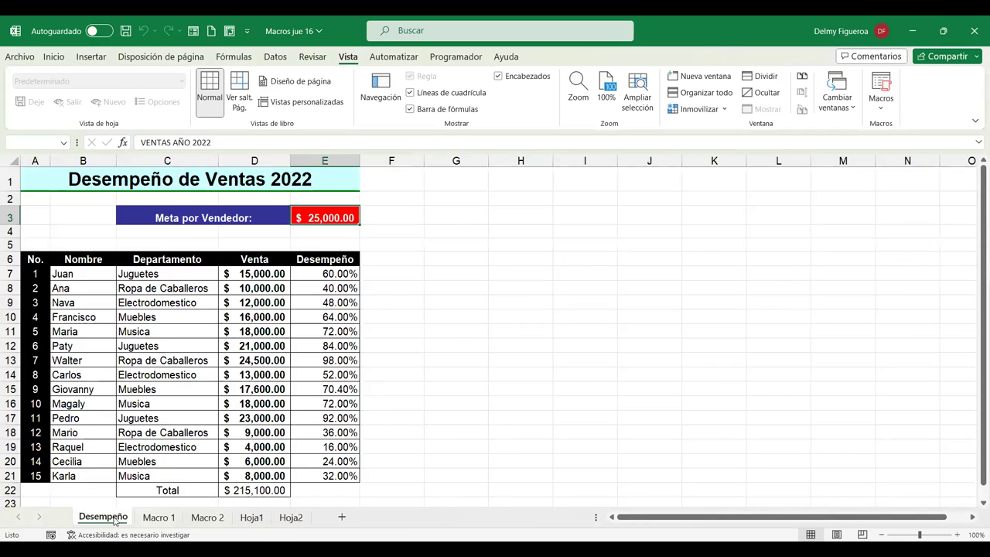
pyautogui.click(166, 522)
pyautogui.click(207, 520)
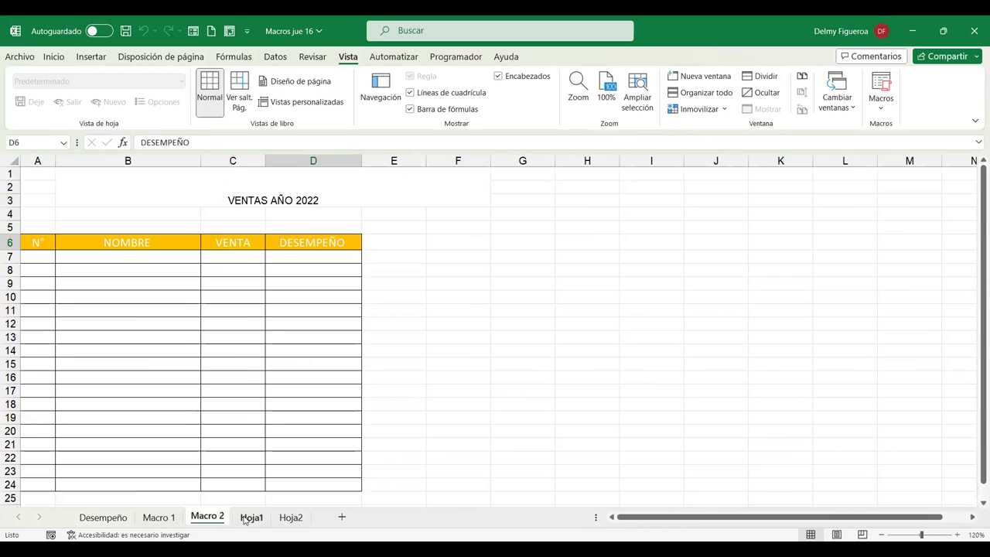
pyautogui.click(252, 518)
pyautogui.click(294, 519)
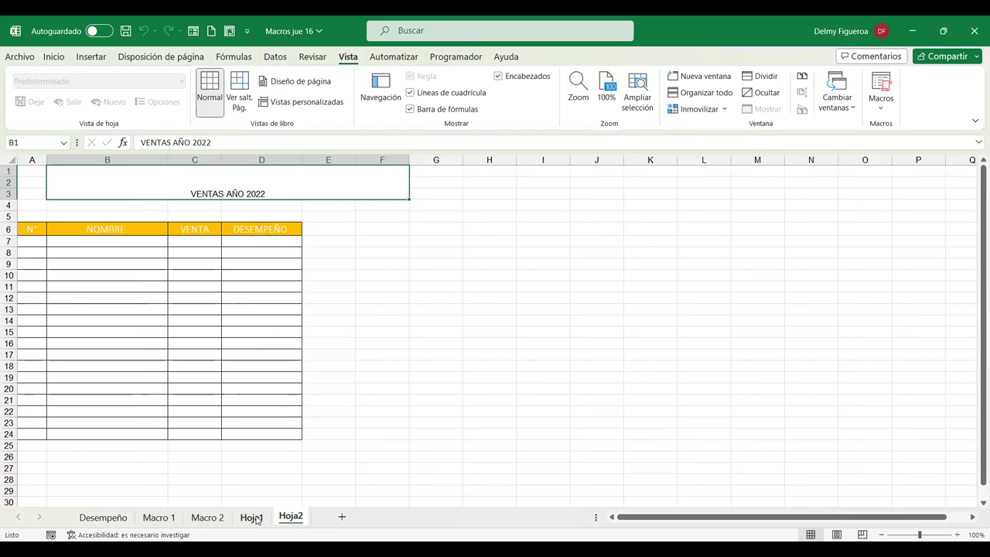
pyautogui.click(251, 518)
pyautogui.click(207, 519)
pyautogui.click(161, 518)
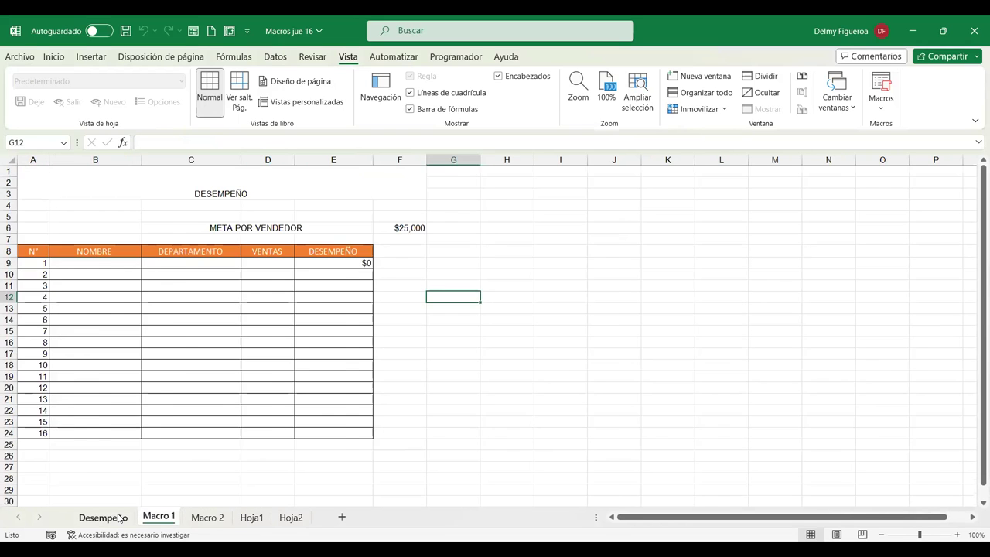
pyautogui.click(112, 518)
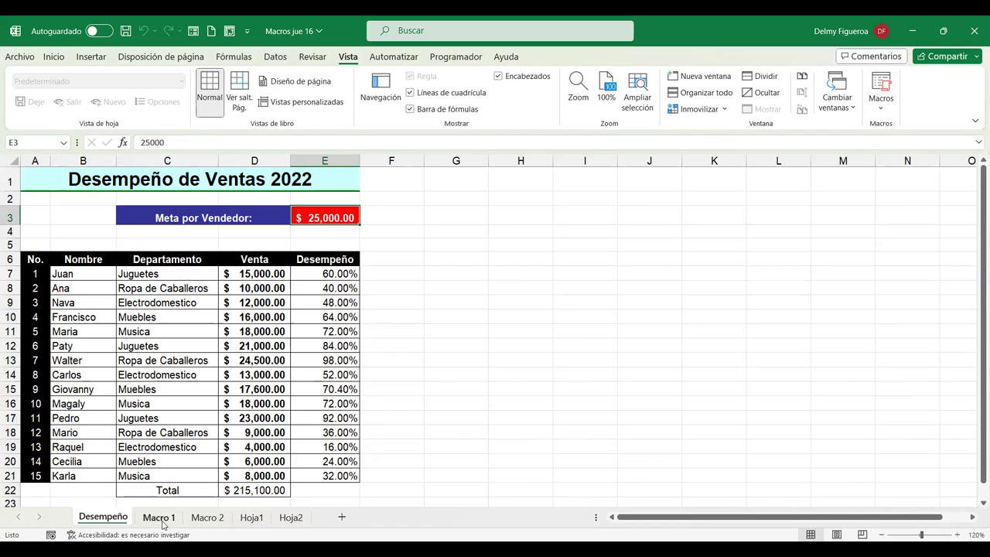
# Step: Look over the Desempeño sales table from cell B7, then move to Macro 2
pyautogui.click(109, 273)
pyautogui.scroll(-2, 109, 273)
pyautogui.scroll(1, 109, 273)
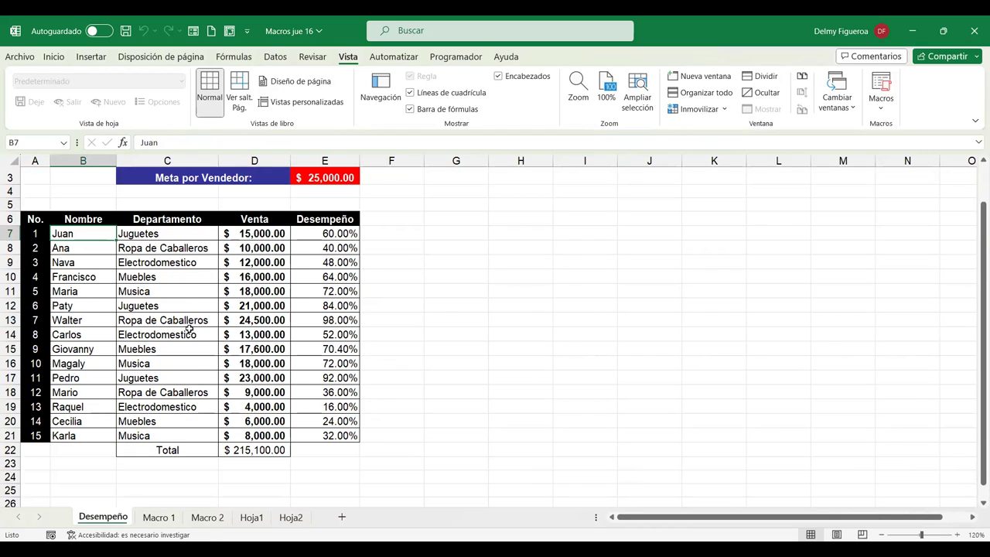
pyautogui.scroll(1, 189, 329)
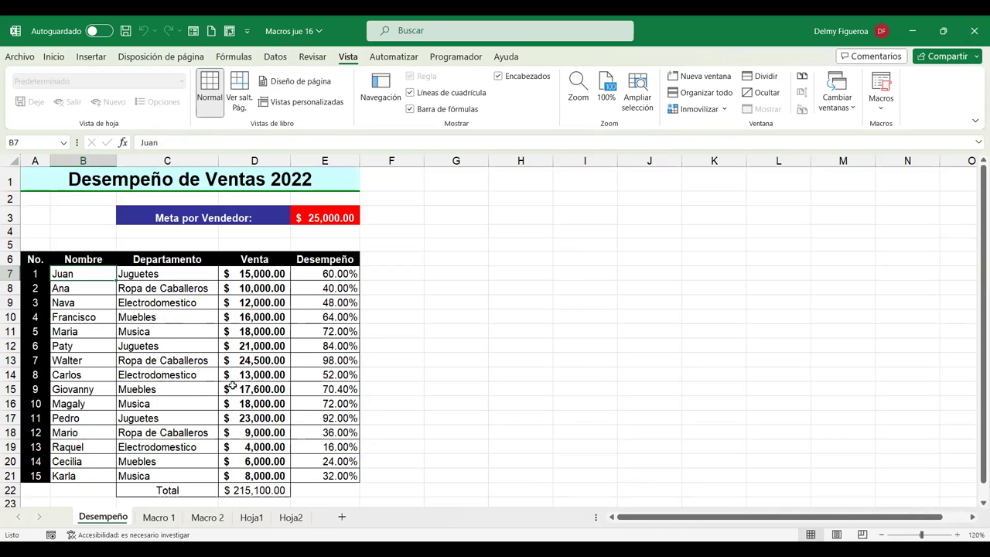
pyautogui.click(219, 523)
pyautogui.click(251, 523)
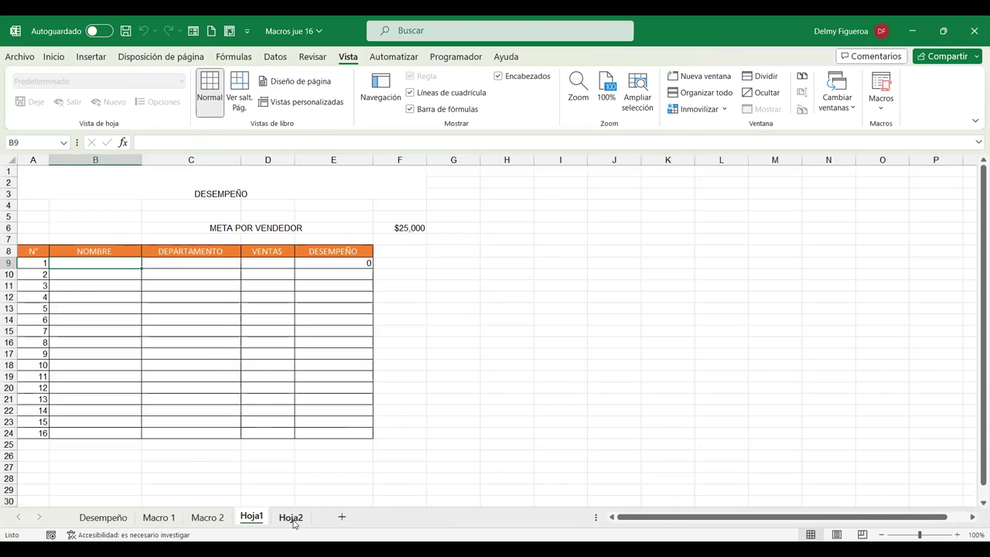
pyautogui.click(293, 518)
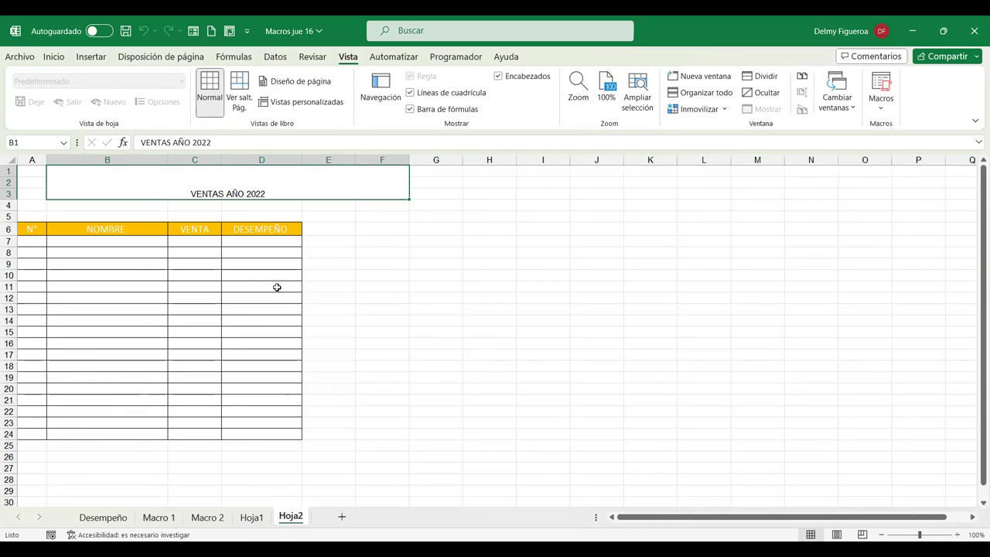
pyautogui.click(251, 522)
pyautogui.click(207, 519)
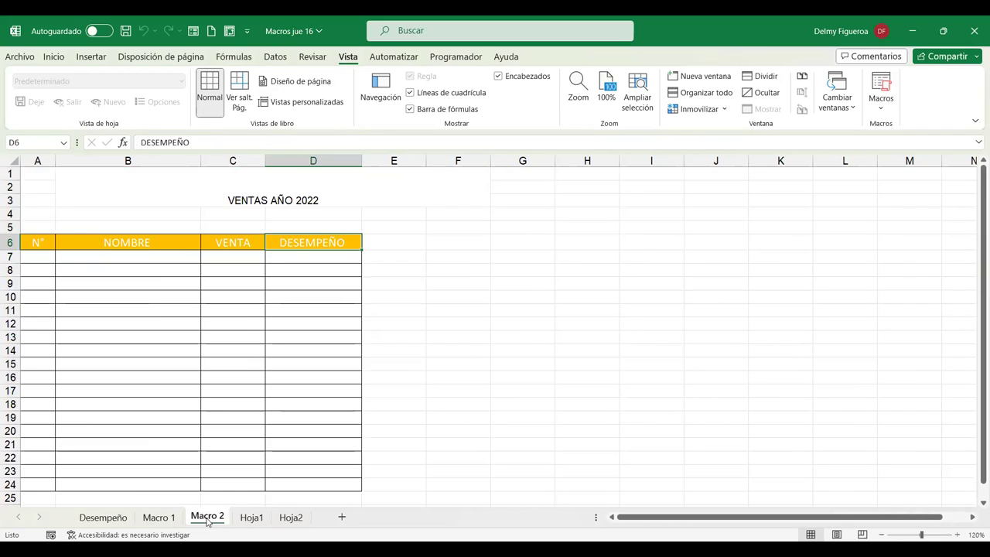
pyautogui.click(159, 518)
pyautogui.click(102, 517)
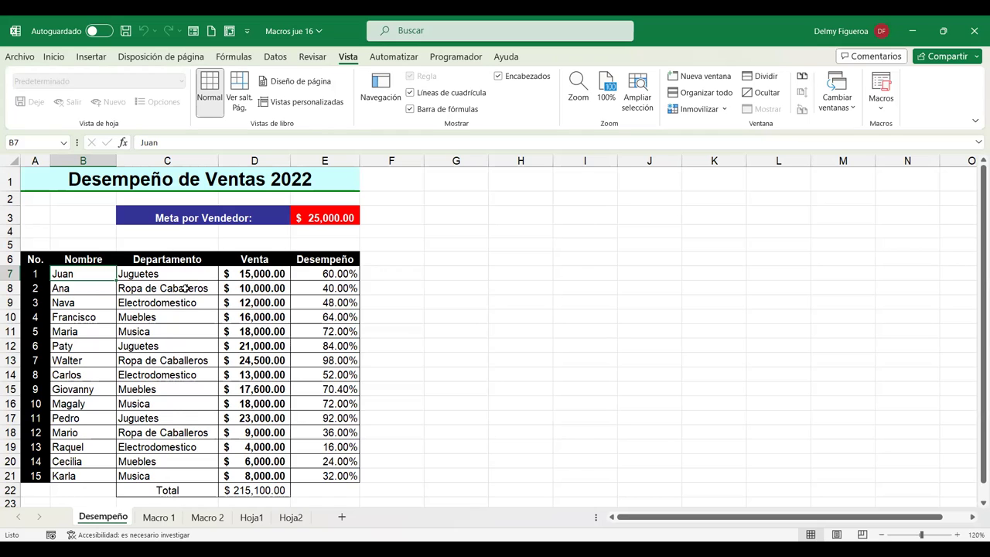
pyautogui.click(157, 518)
pyautogui.click(207, 520)
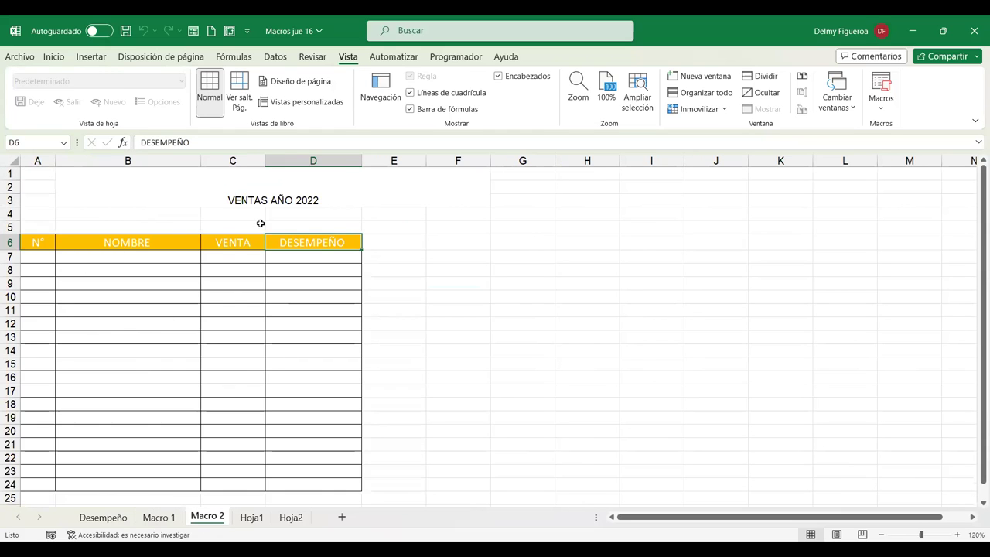
pyautogui.click(251, 518)
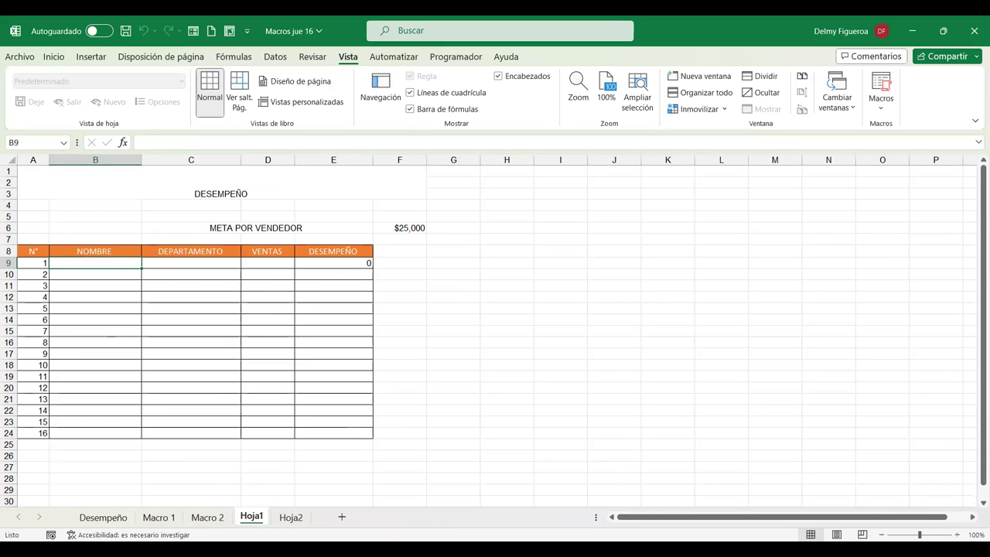
pyautogui.click(291, 518)
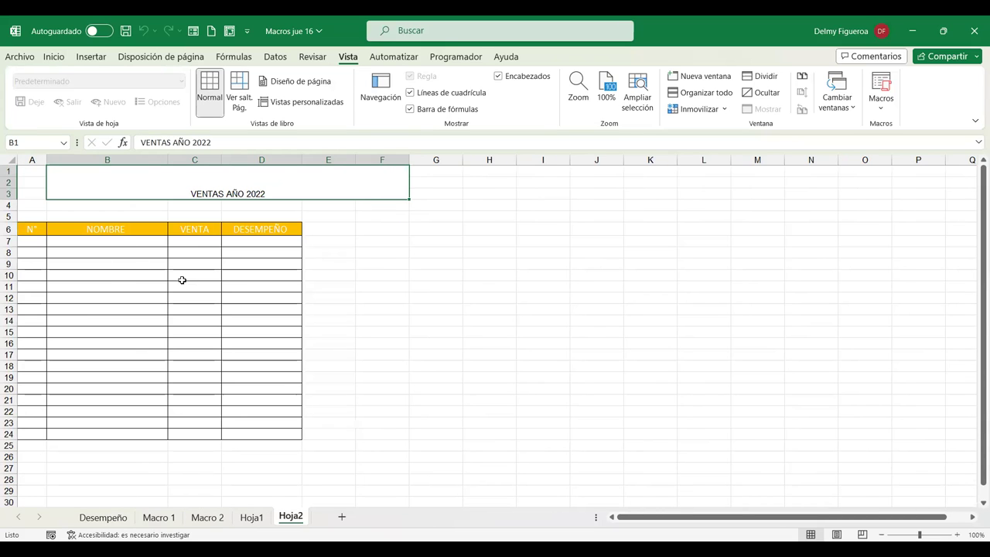
pyautogui.click(251, 518)
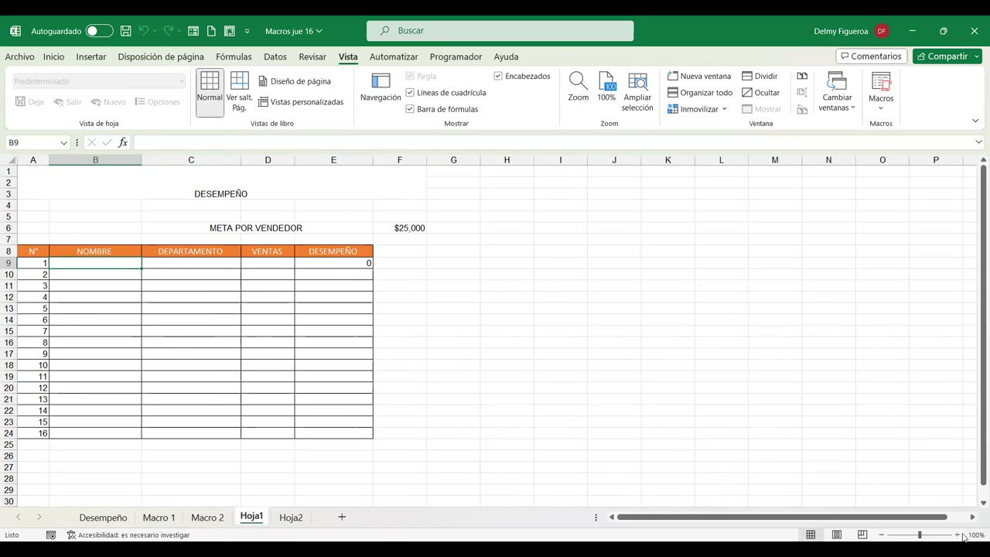
# Step: Zoom in on Hoja1 and select the DESEMPEÑO formula cell E9
pyautogui.click(958, 534)
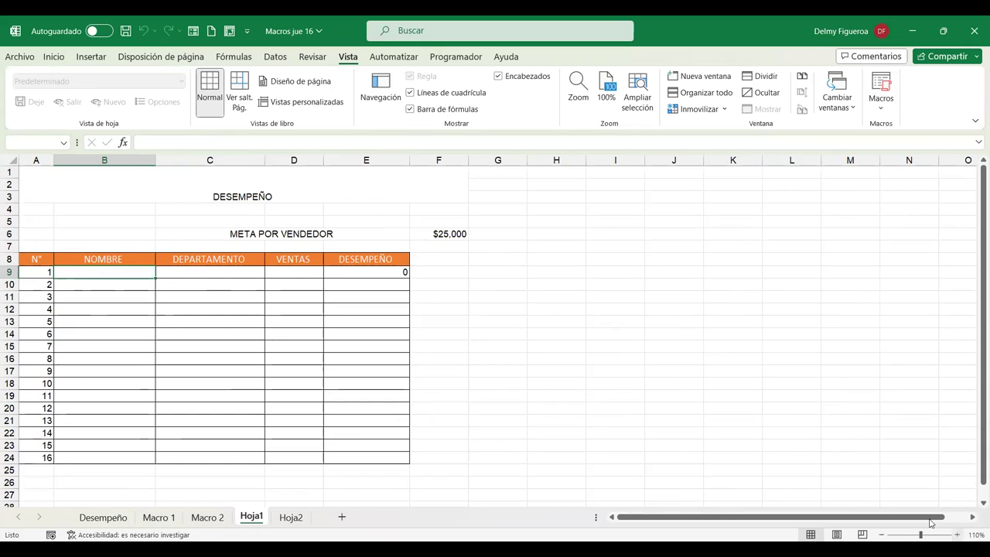
pyautogui.click(957, 534)
pyautogui.click(422, 281)
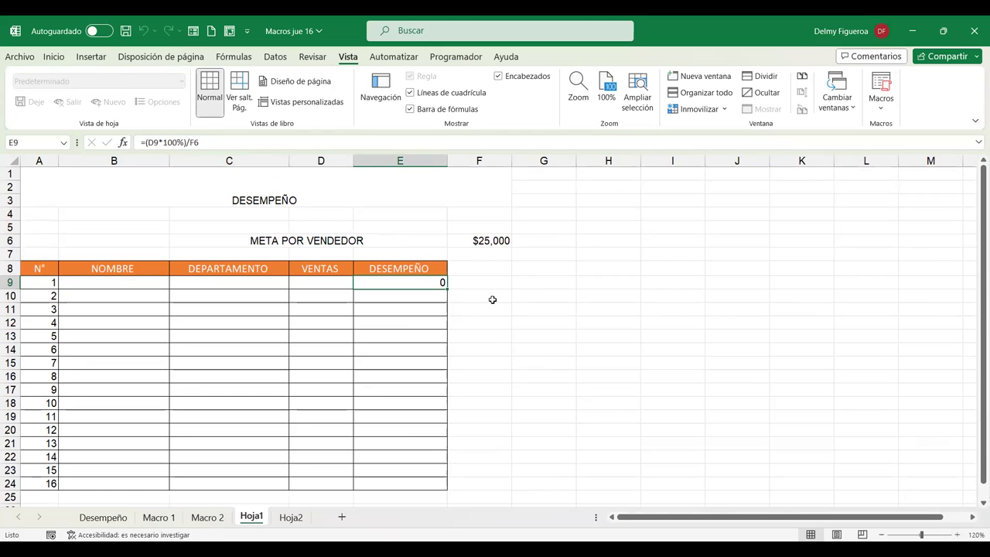
# Step: Compare the Desempeño, Hoja2 and Hoja1 sheets, checking the Juguetes department cell C7
pyautogui.click(100, 518)
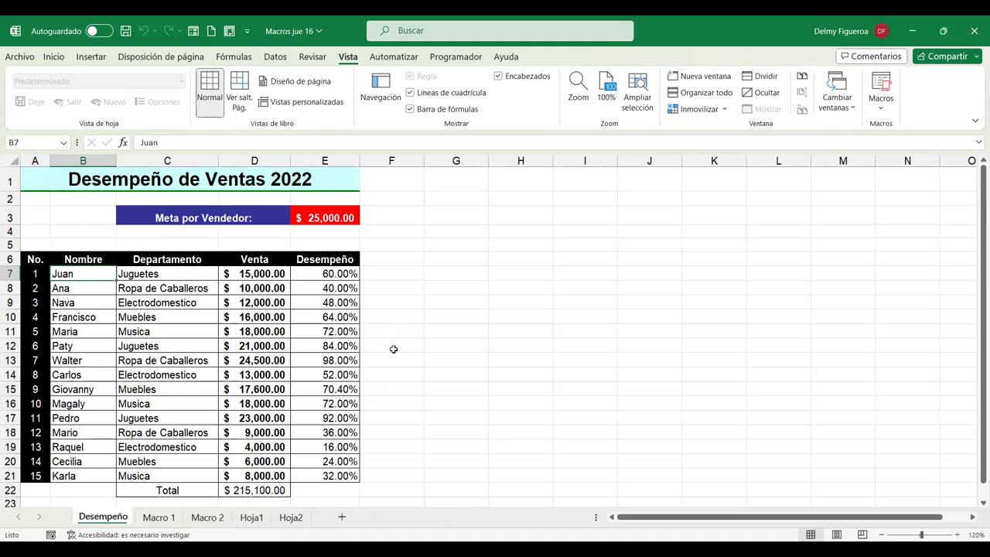
pyautogui.click(290, 518)
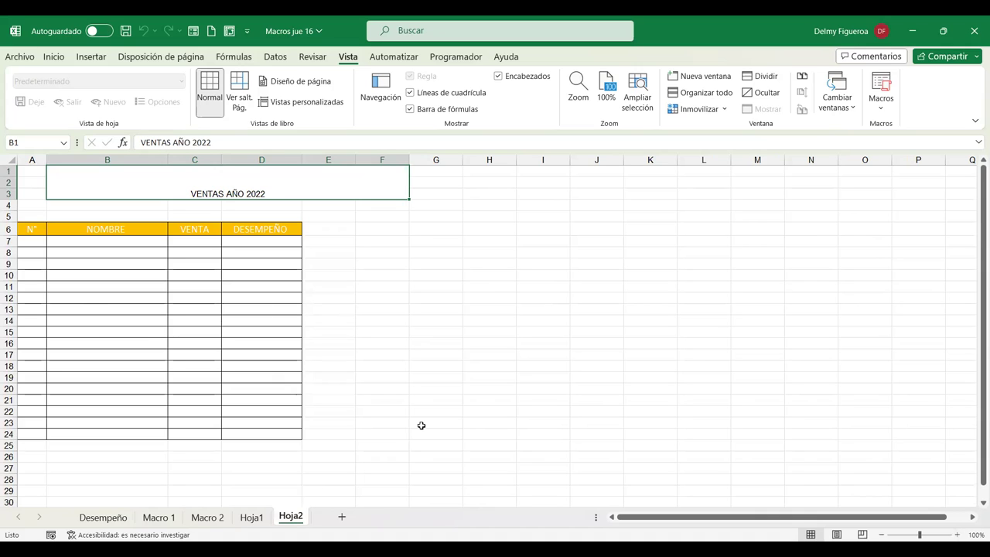
pyautogui.click(254, 517)
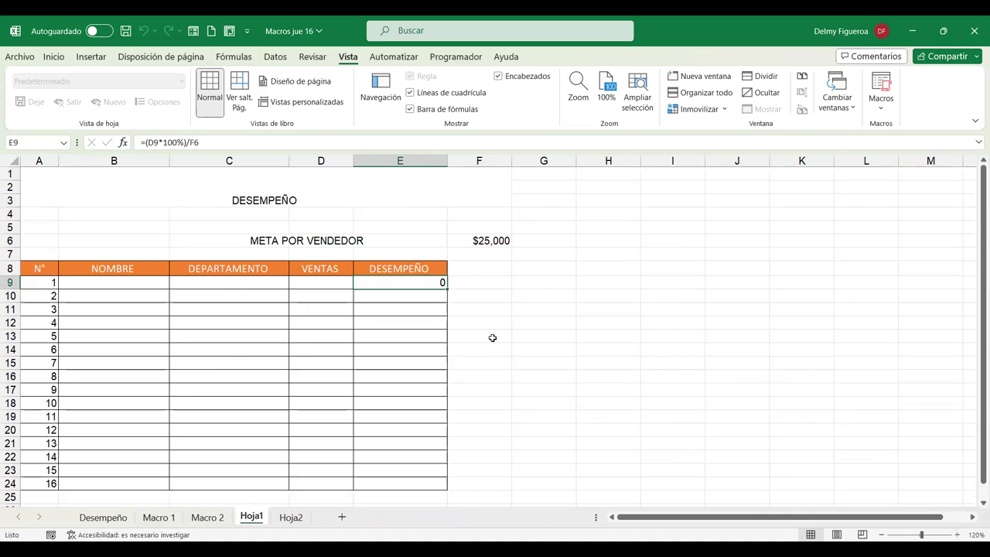
pyautogui.click(107, 524)
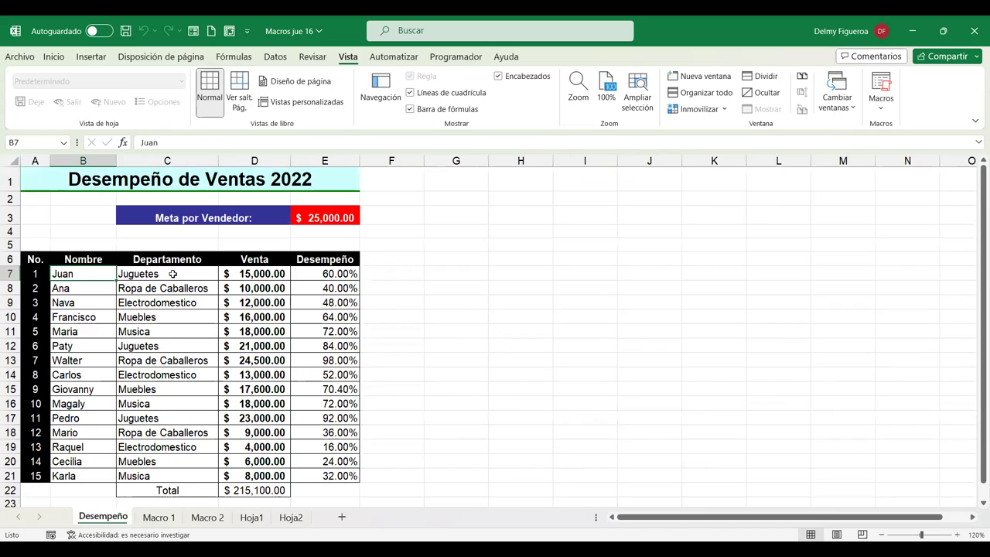
pyautogui.click(178, 273)
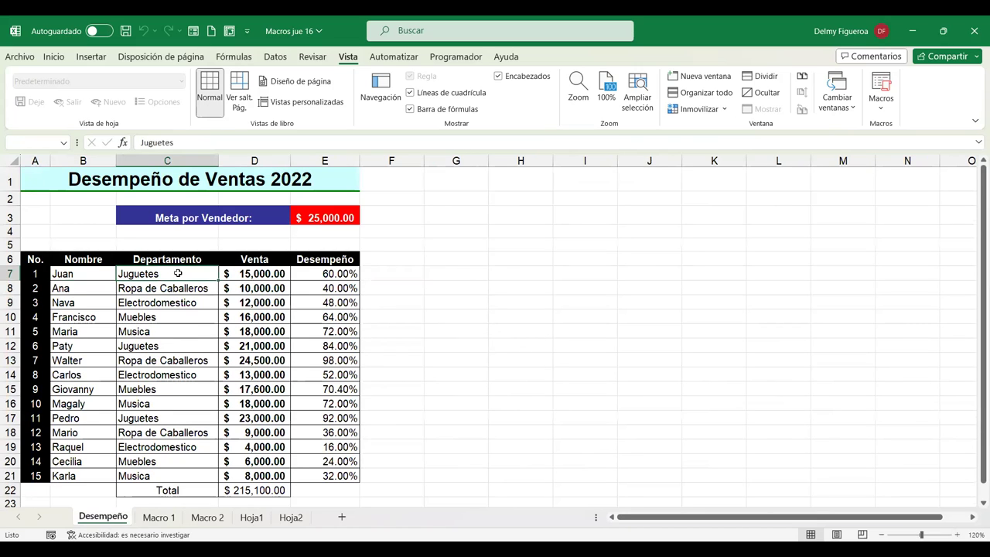
pyautogui.click(296, 518)
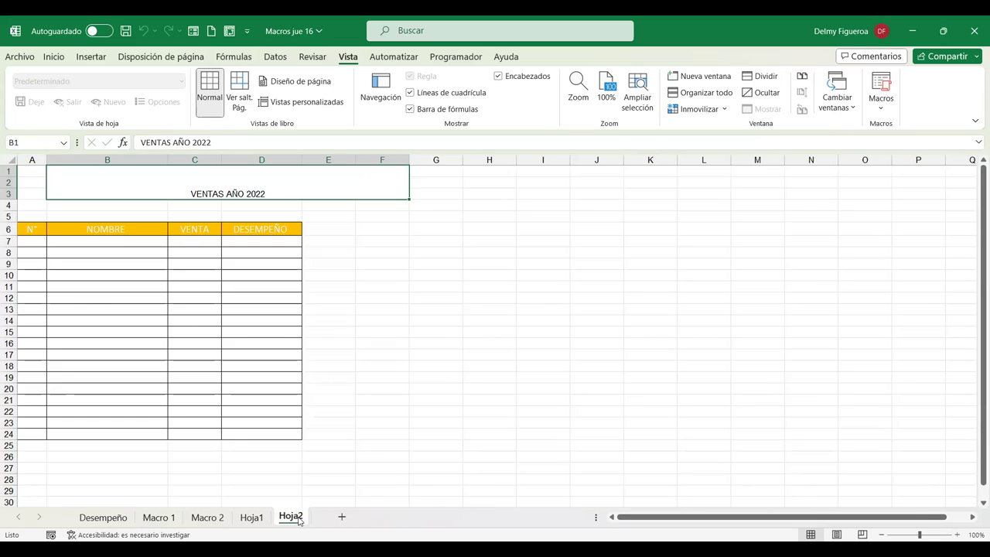
pyautogui.click(103, 516)
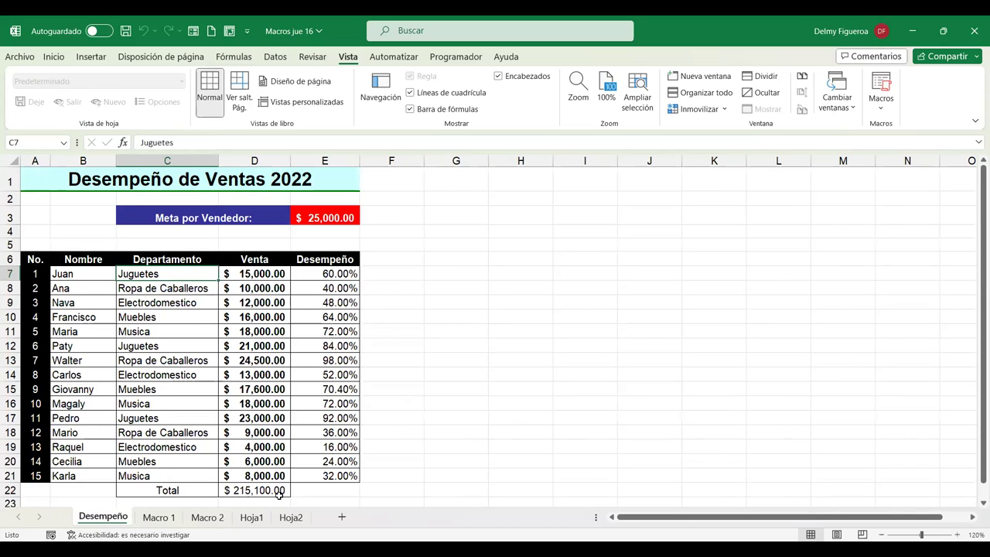
pyautogui.click(291, 517)
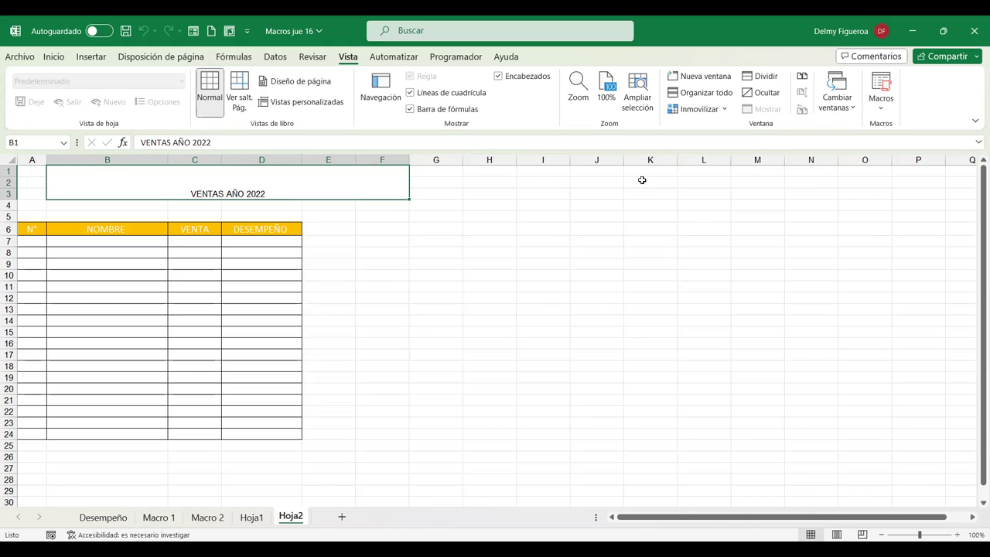
# Step: Return to Hoja1 and select cell H2 for the new formula
pyautogui.click(642, 181)
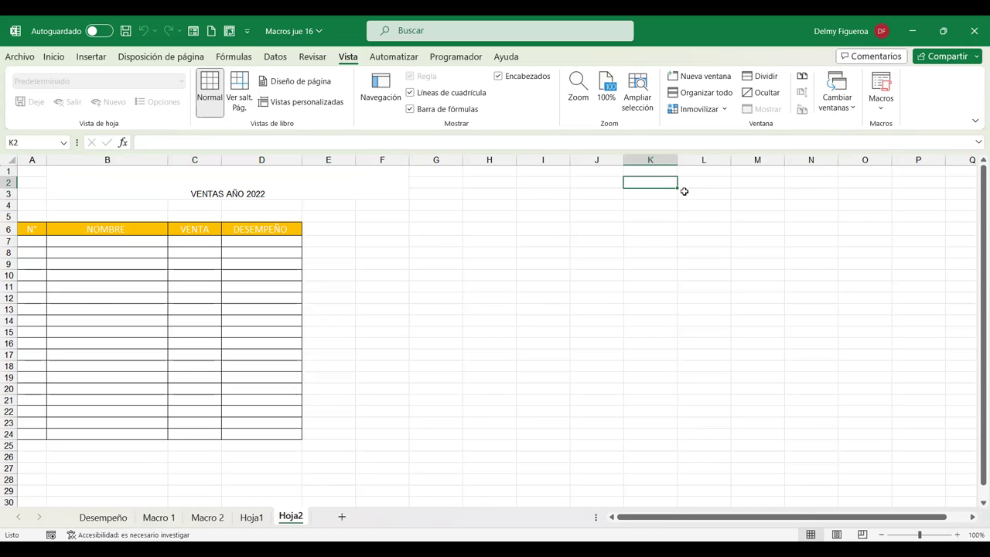
pyautogui.click(252, 516)
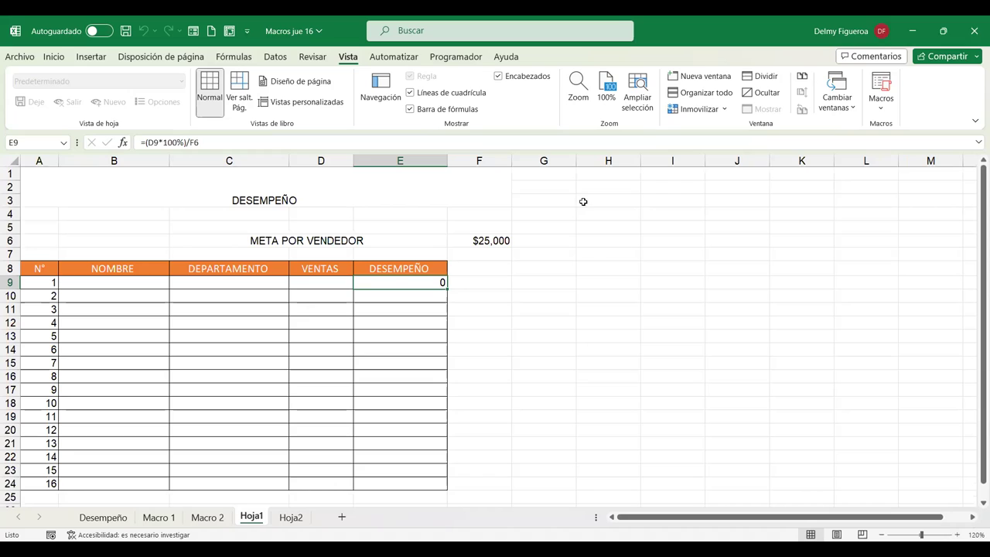
pyautogui.click(678, 188)
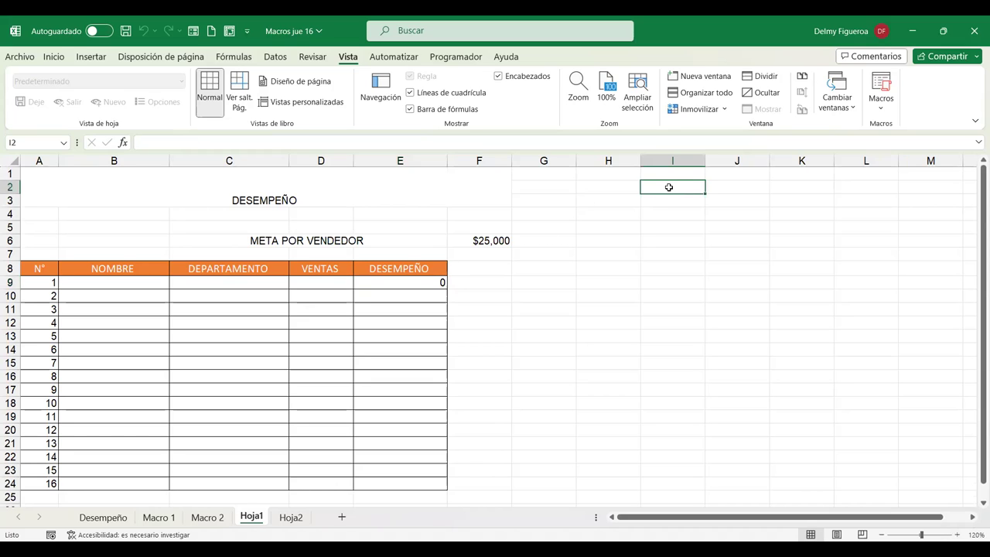
pyautogui.click(609, 187)
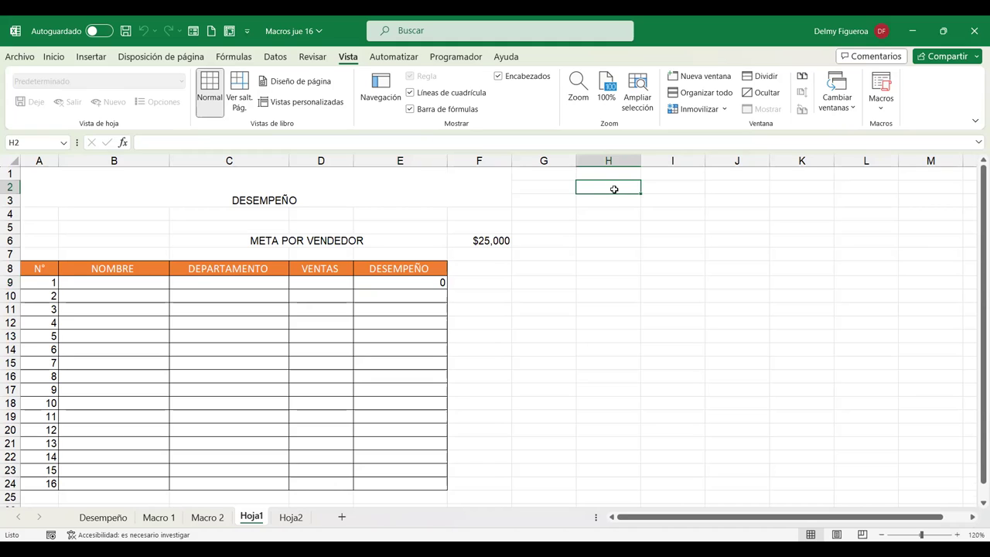
# Step: Enter =UNICOS(Desempeño!C7:C21) in H2, adding the missing closing parenthesis
pyautogui.write('=')
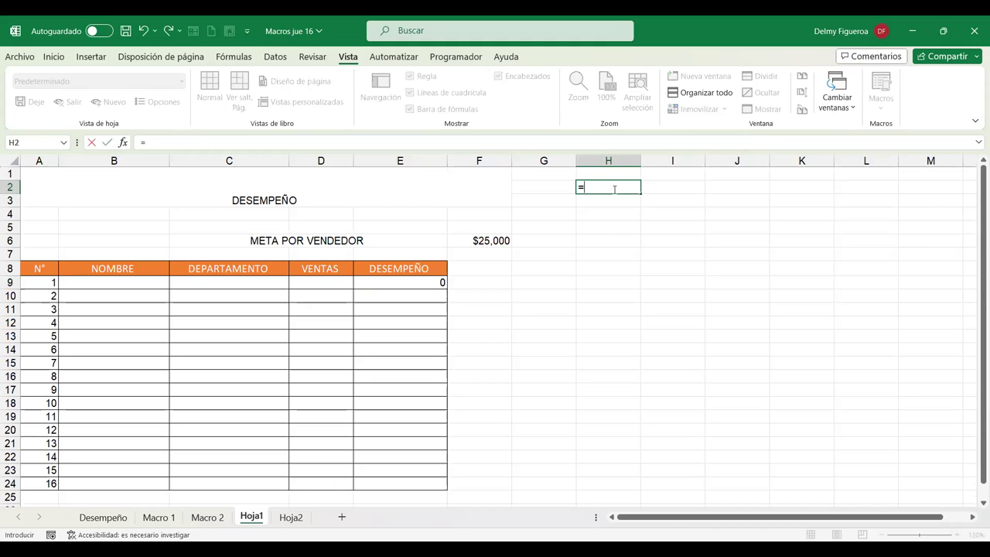
pyautogui.write('unico')
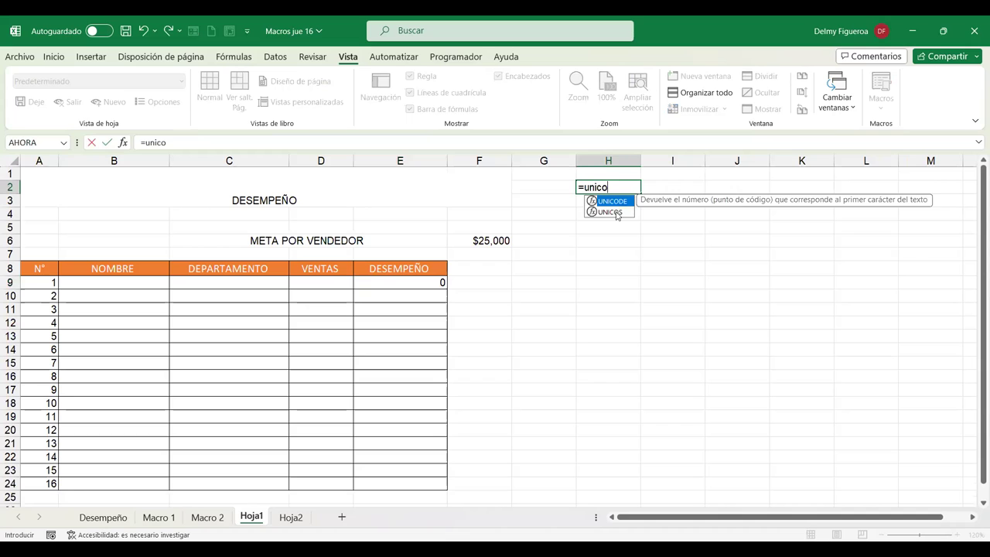
pyautogui.doubleClick(616, 212)
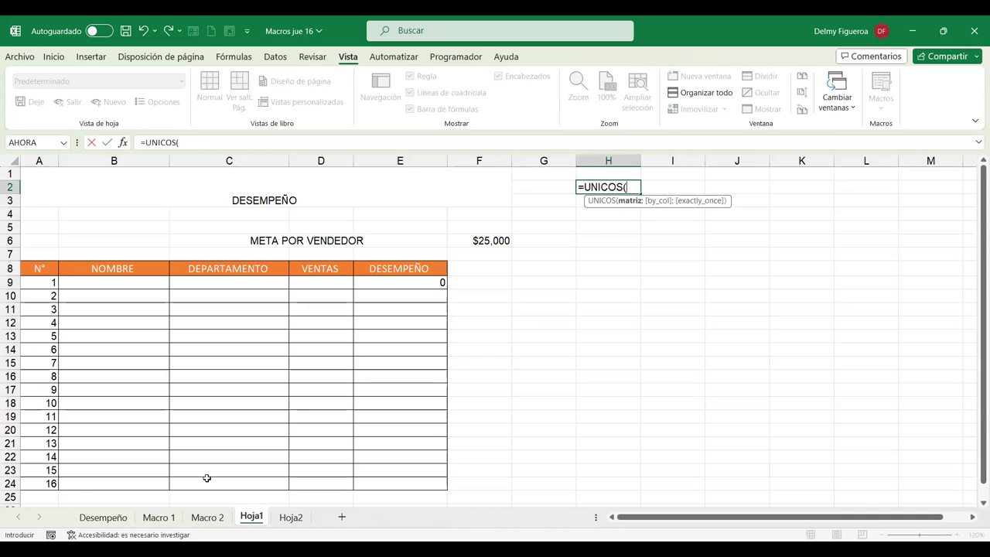
pyautogui.click(112, 523)
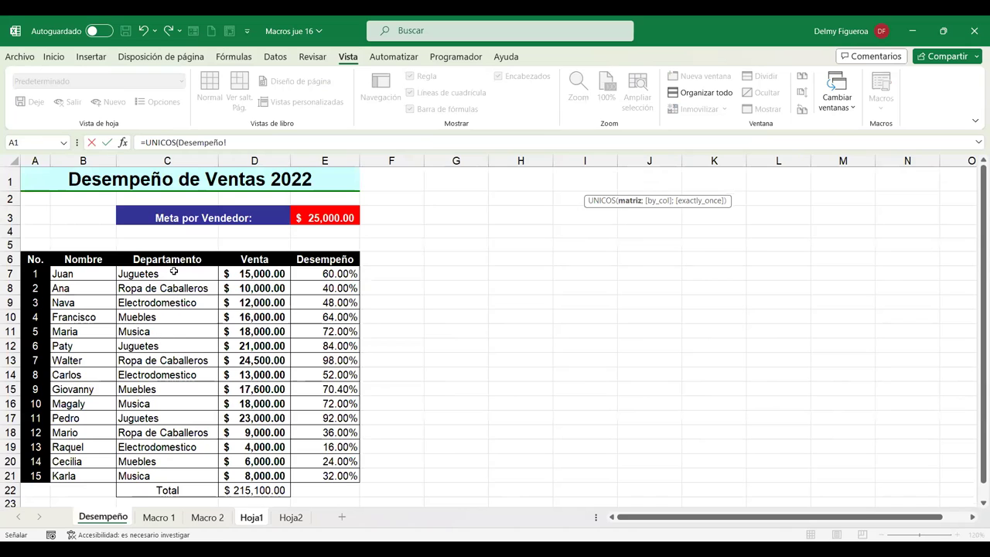
pyautogui.moveTo(174, 442); pyautogui.dragTo(174, 476)
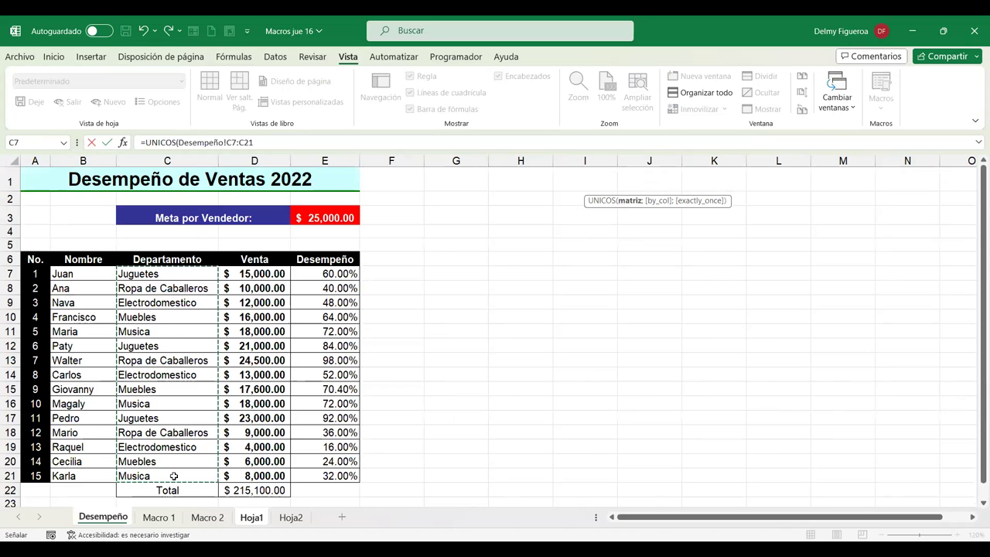
pyautogui.press('Return')
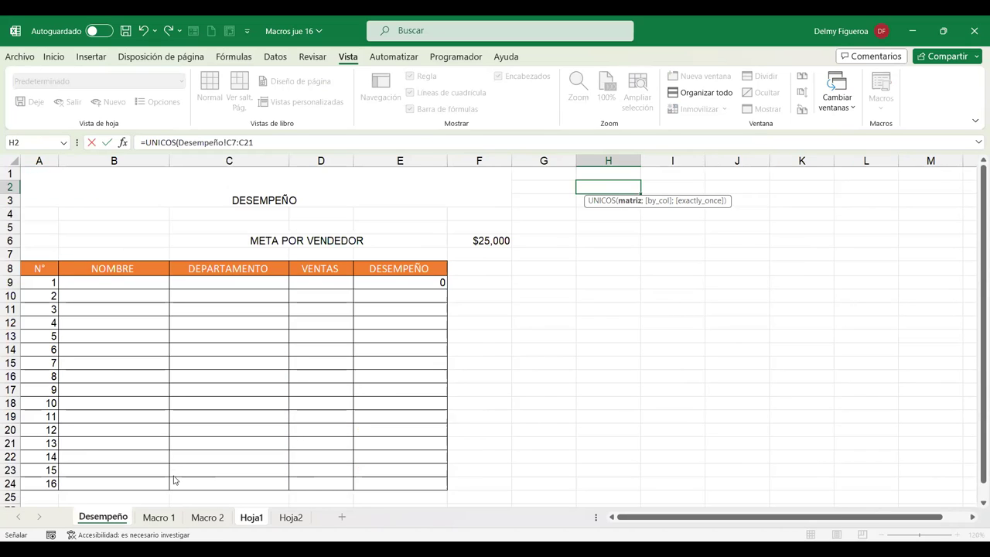
pyautogui.click(509, 320)
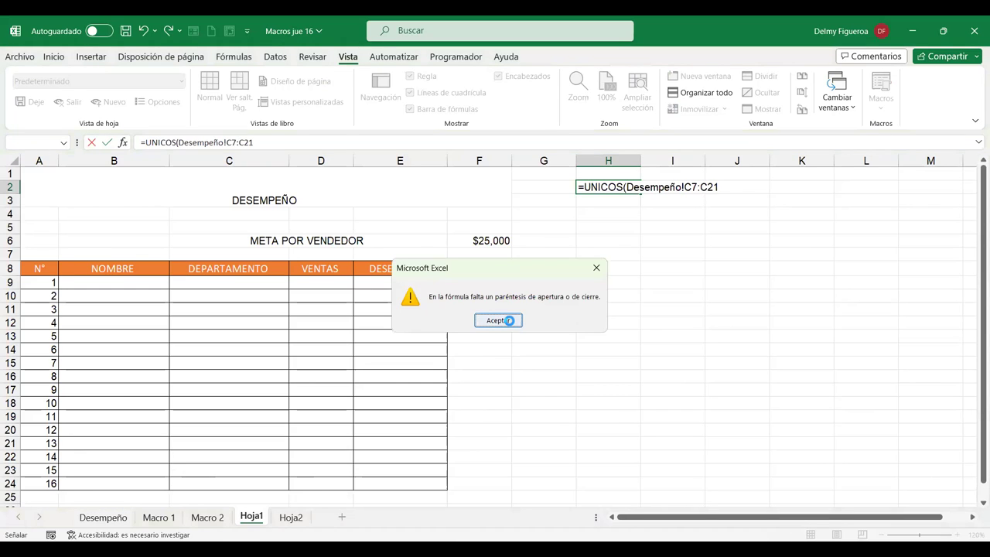
pyautogui.click(737, 186)
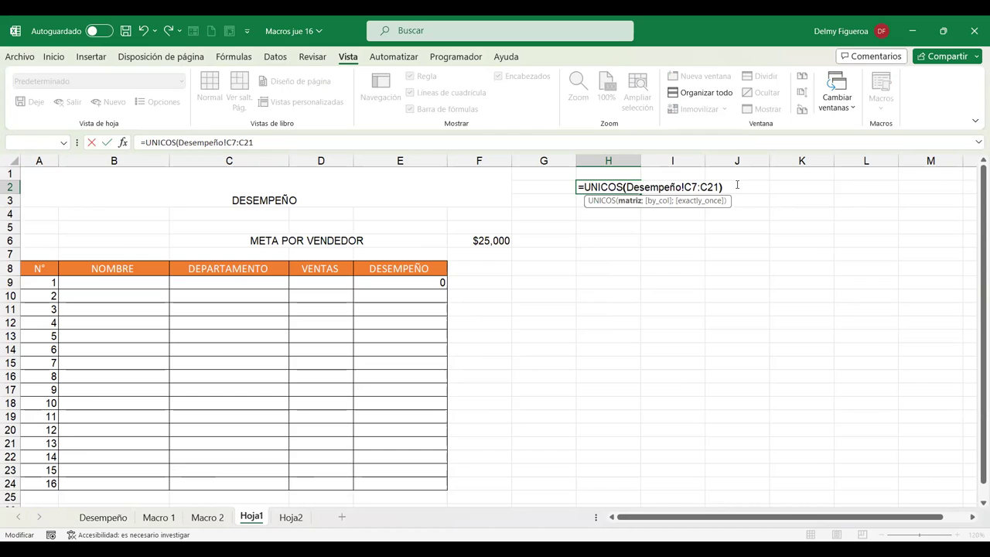
pyautogui.press('Return')
# Step: Copy H2:H6 and paste the five department names back as plain values
pyautogui.moveTo(619, 185); pyautogui.dragTo(618, 242)
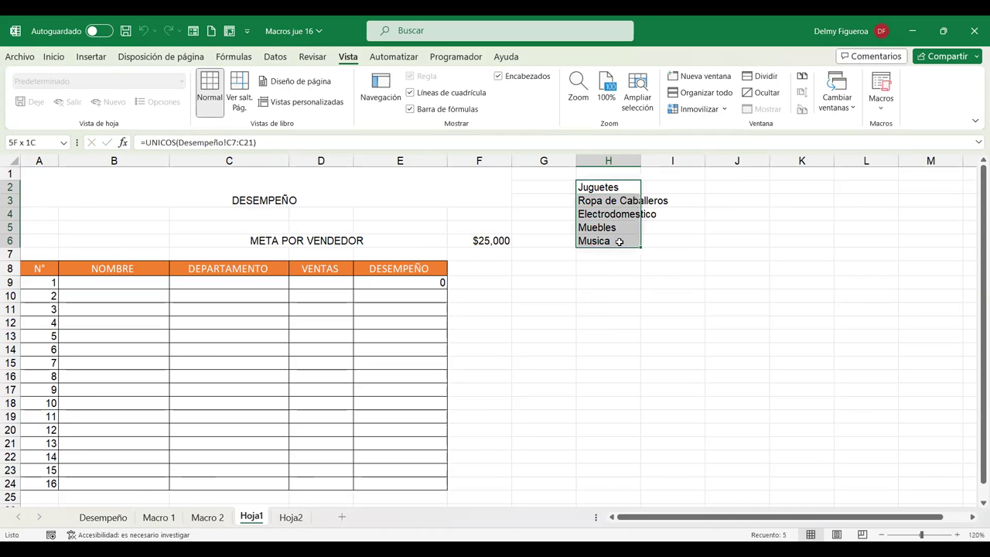
pyautogui.hotkey('ctrl', 'c')
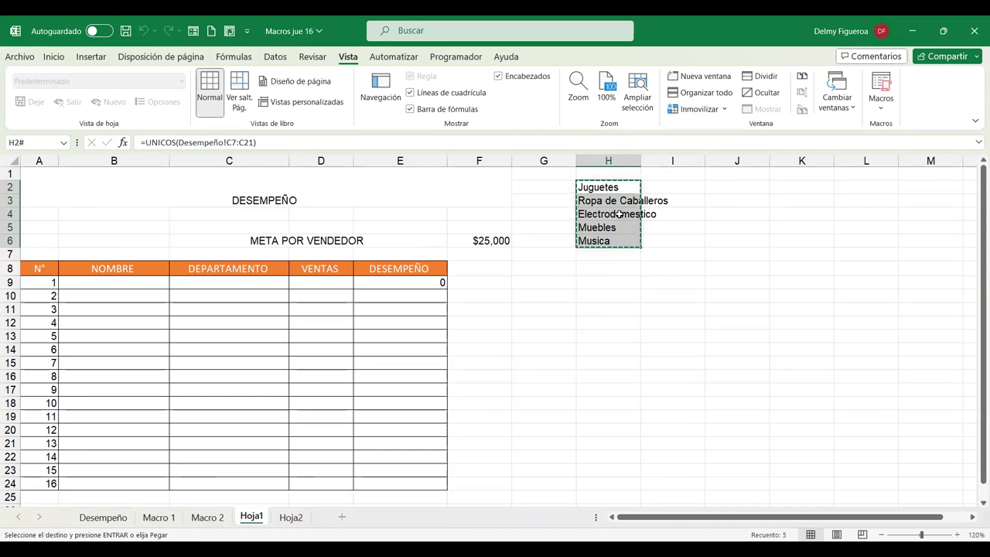
pyautogui.rightClick(619, 217)
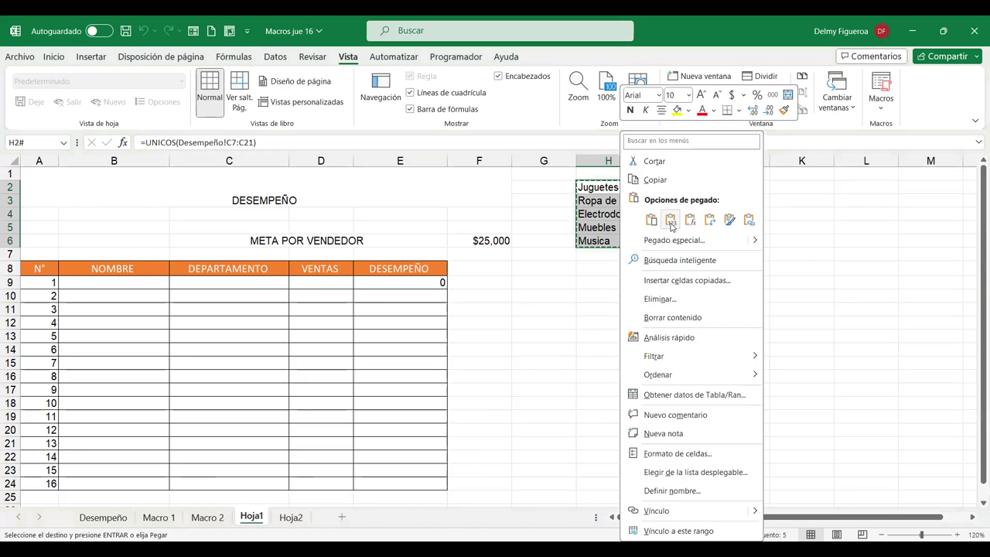
pyautogui.click(664, 220)
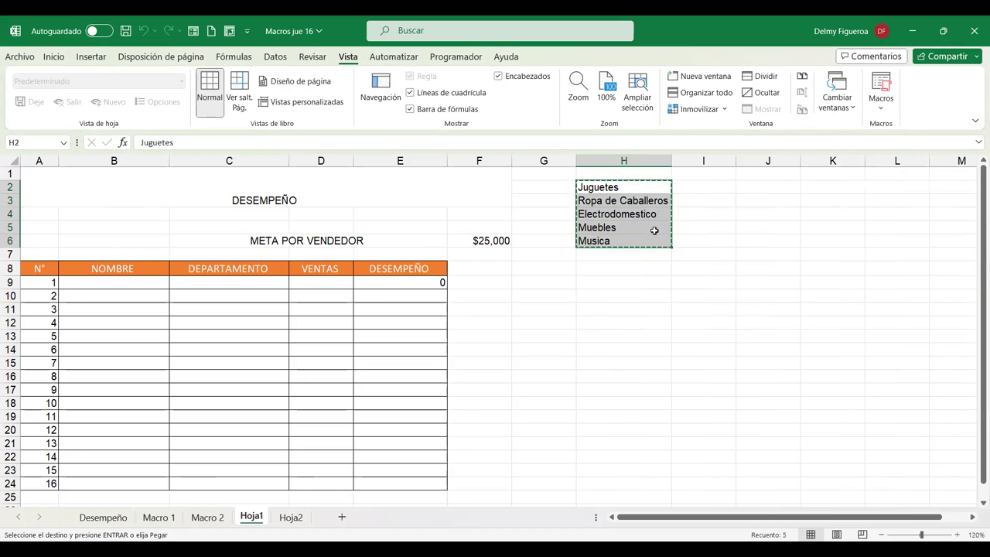
pyautogui.click(654, 239)
pyautogui.press('Escape')
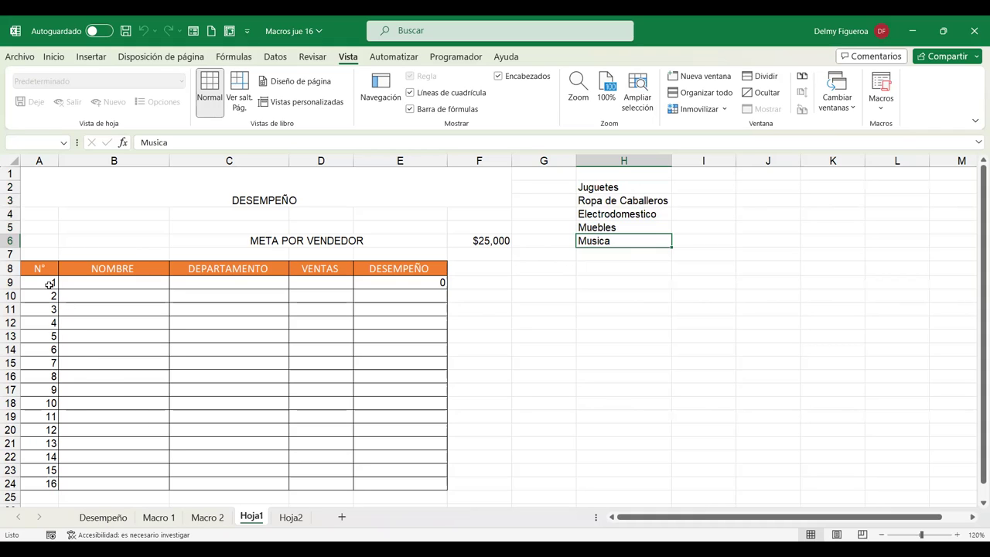
# Step: Delete the extra table rows 11 through 24 on Hoja1
pyautogui.click(50, 284)
pyautogui.click(48, 310)
pyautogui.click(45, 339)
pyautogui.click(49, 402)
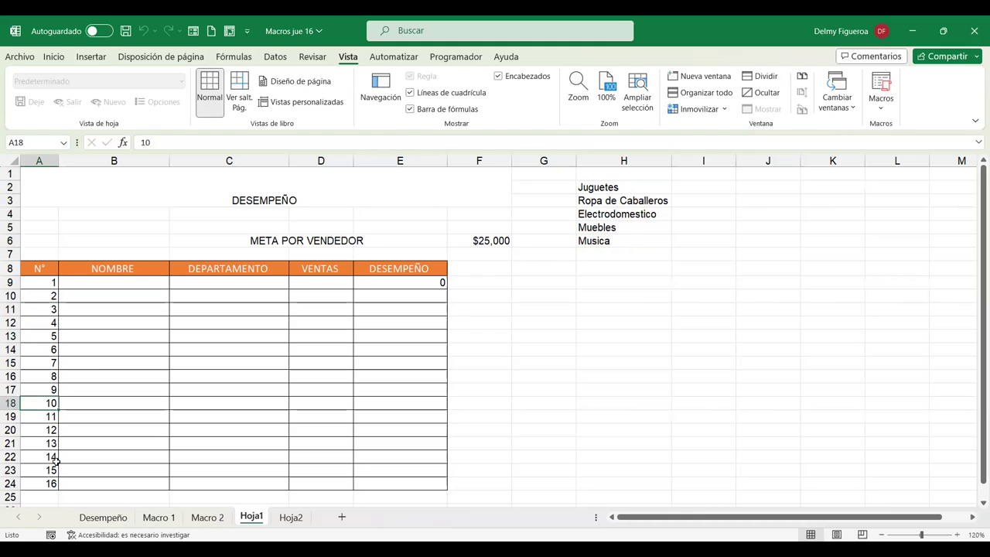
pyautogui.click(10, 308)
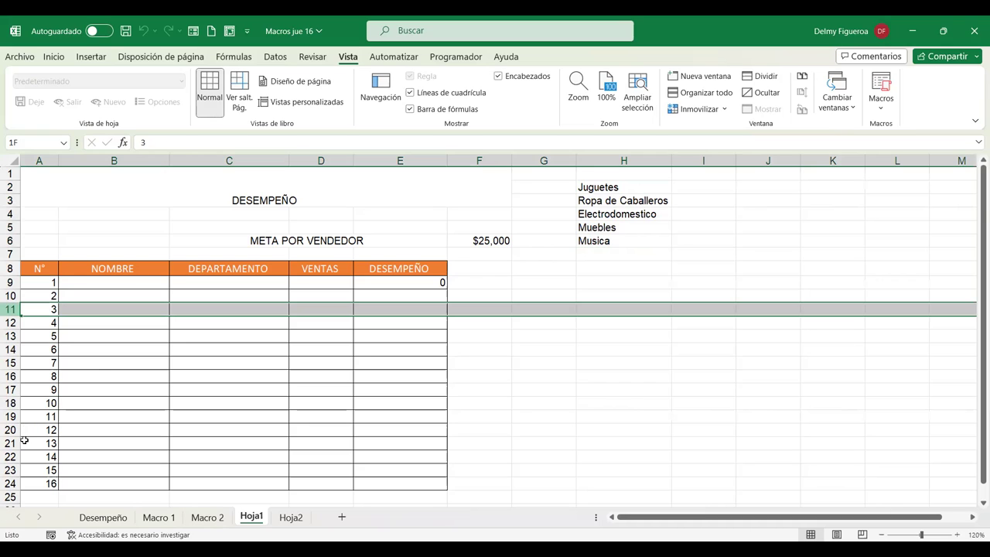
pyautogui.moveTo(10, 418); pyautogui.dragTo(10, 420)
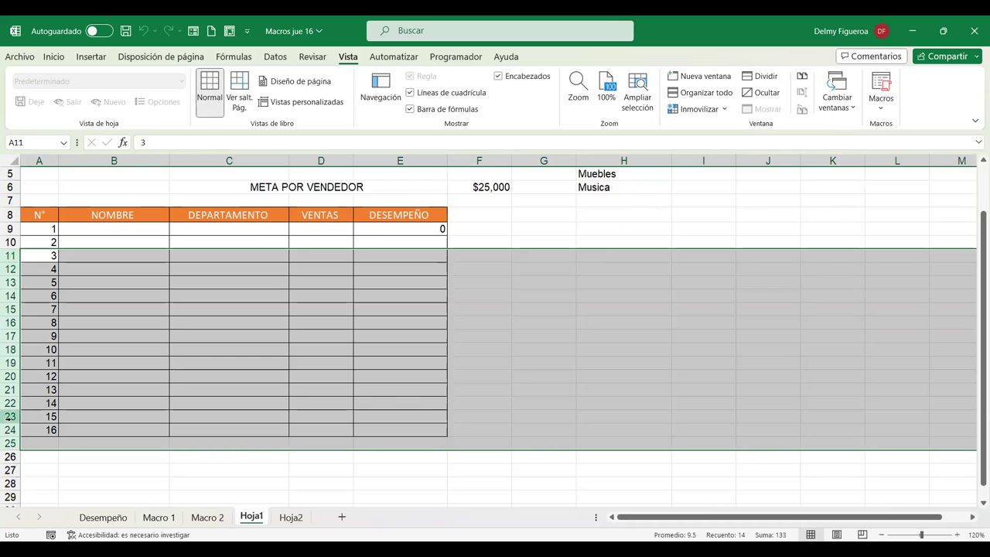
pyautogui.rightClick(6, 411)
pyautogui.click(67, 308)
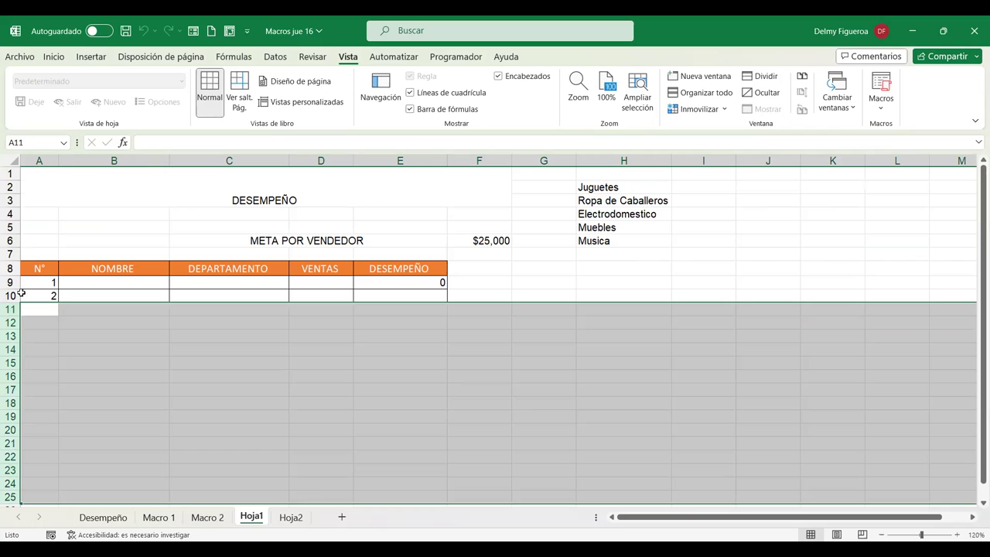
# Step: Delete row 10 holding entry 2, leaving only row 1 at A9
pyautogui.click(13, 295)
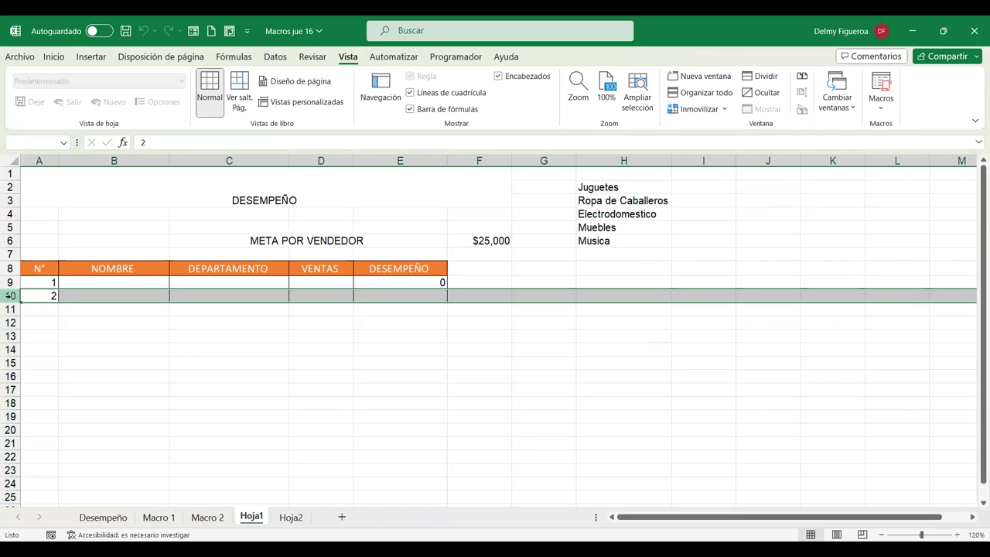
pyautogui.rightClick(28, 298)
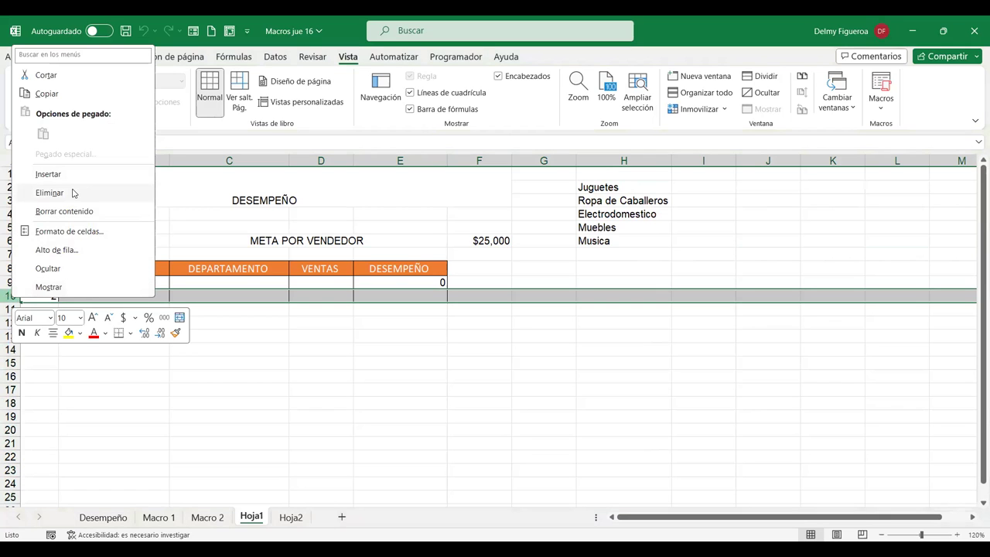
pyautogui.click(71, 192)
pyautogui.click(90, 283)
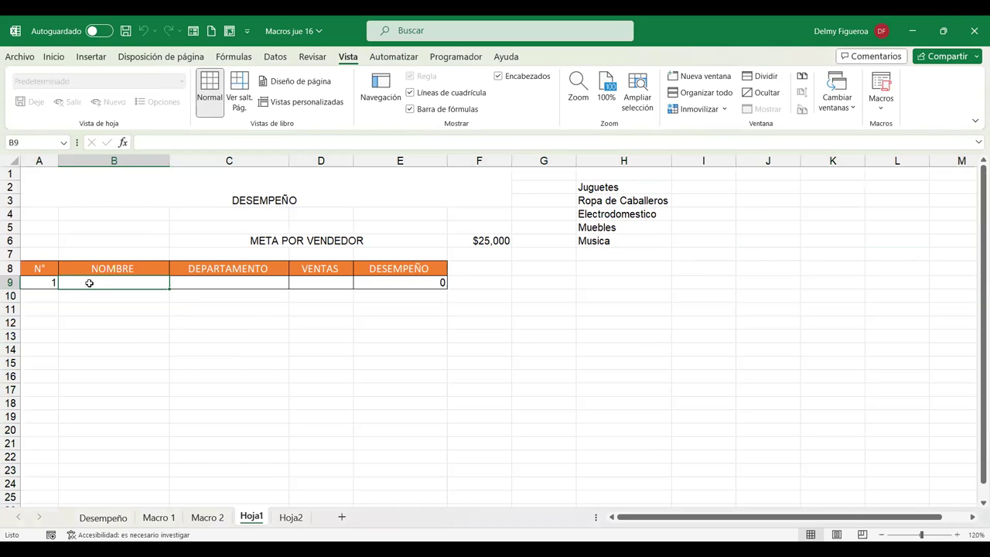
pyautogui.click(51, 282)
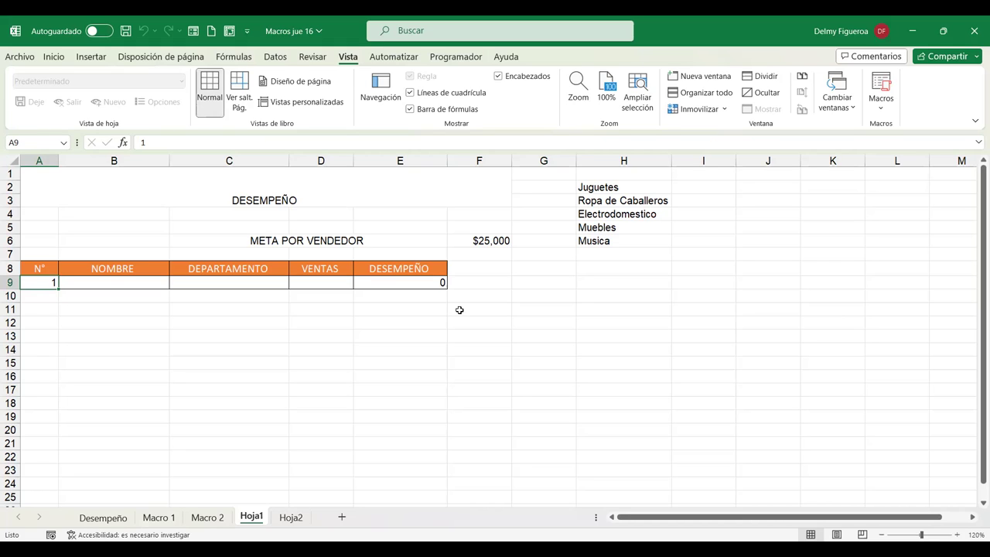
# Step: Clear the 1 from A9 and copy the NOMBRE through DESEMPEÑO headers in B8:E8
pyautogui.press('Delete')
pyautogui.press('Tab')
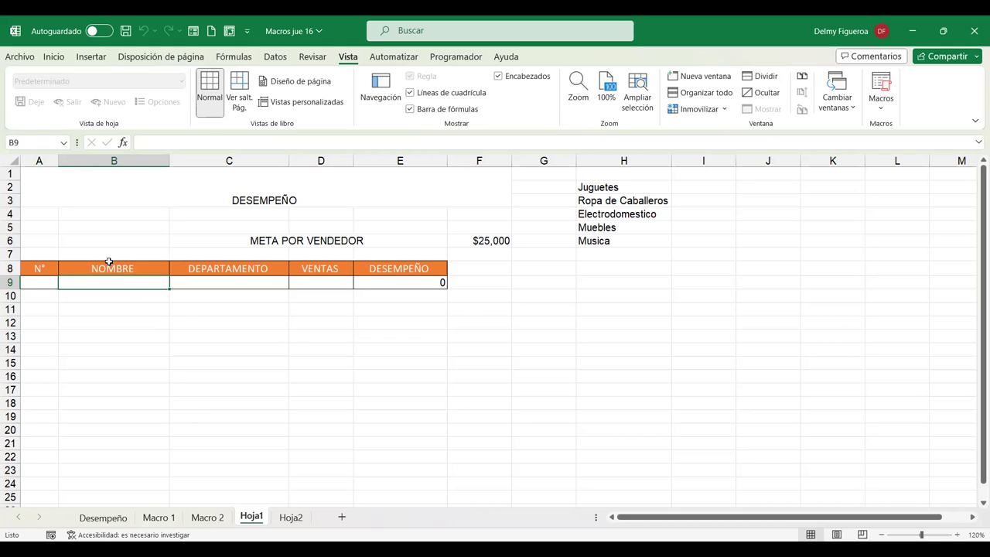
pyautogui.moveTo(116, 268); pyautogui.dragTo(429, 269)
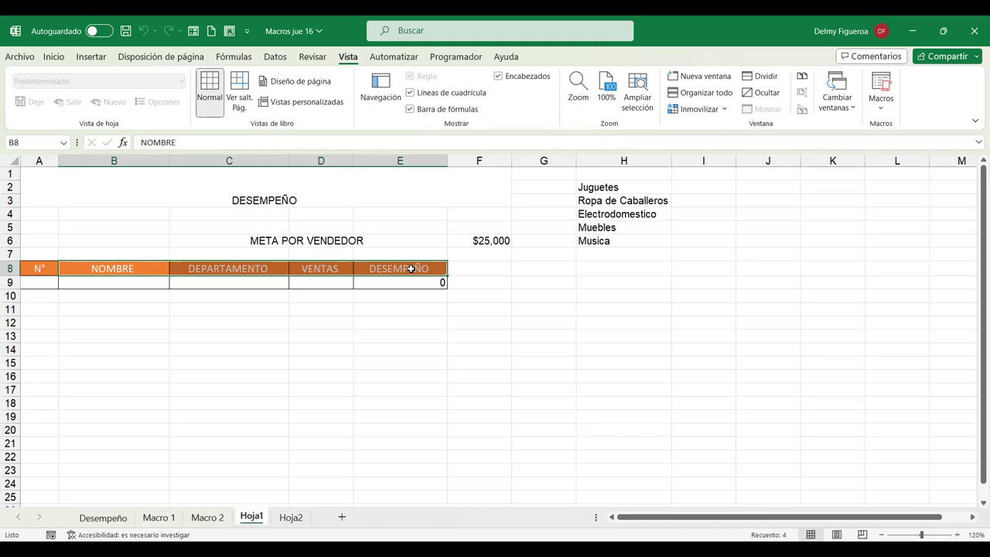
pyautogui.hotkey('ctrl', 'c')
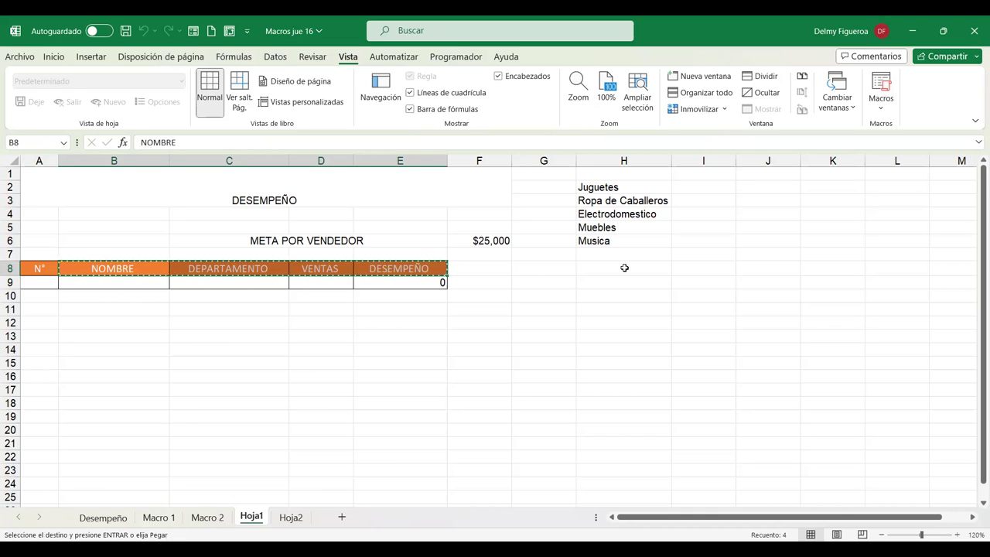
# Step: Paste the four headers transposed down H8:H11
pyautogui.click(624, 267)
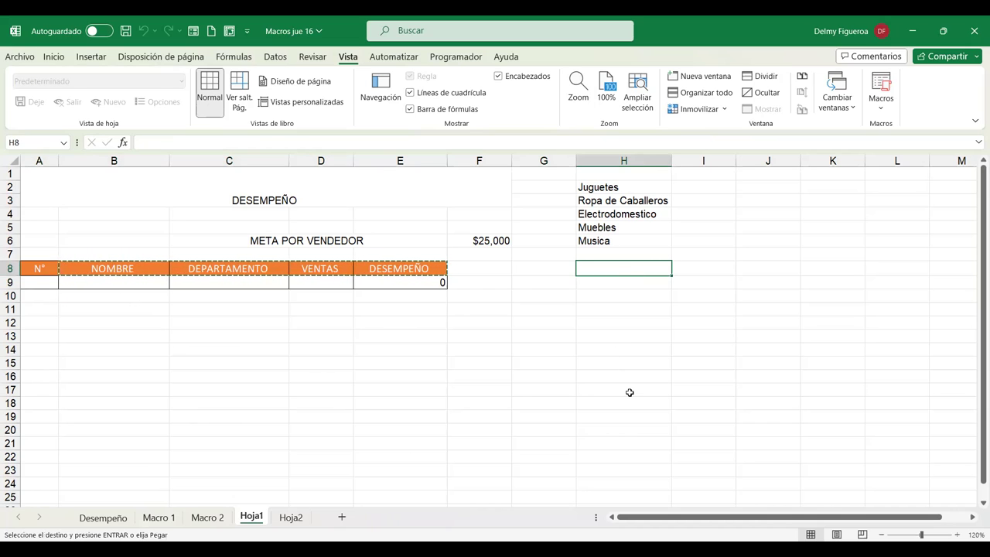
pyautogui.rightClick(631, 268)
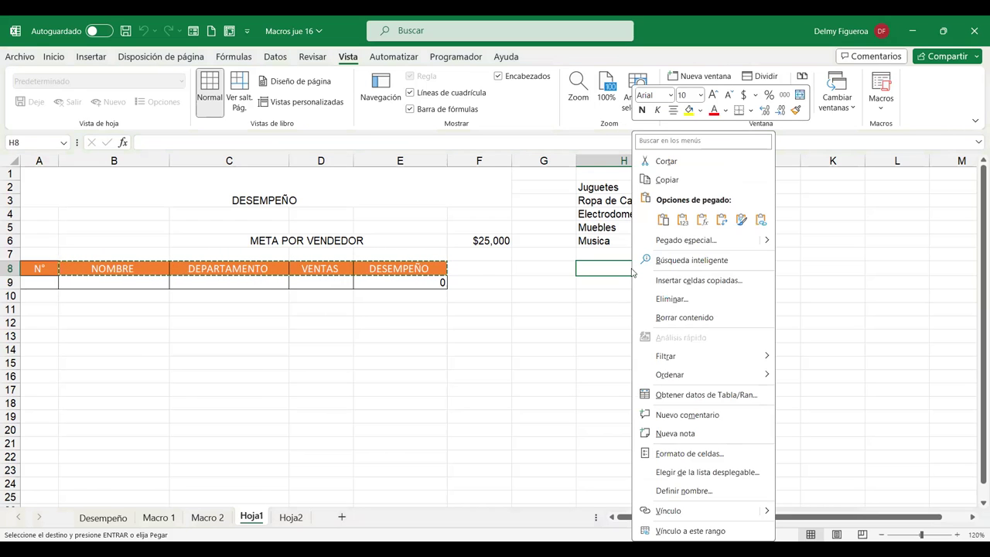
pyautogui.click(723, 221)
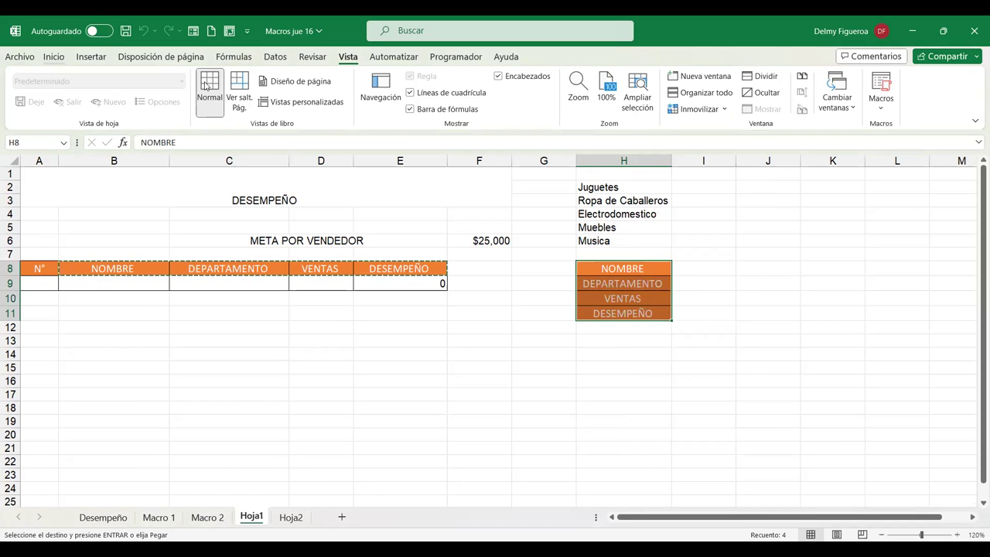
pyautogui.scroll(5, 250, 99)
pyautogui.click(235, 101)
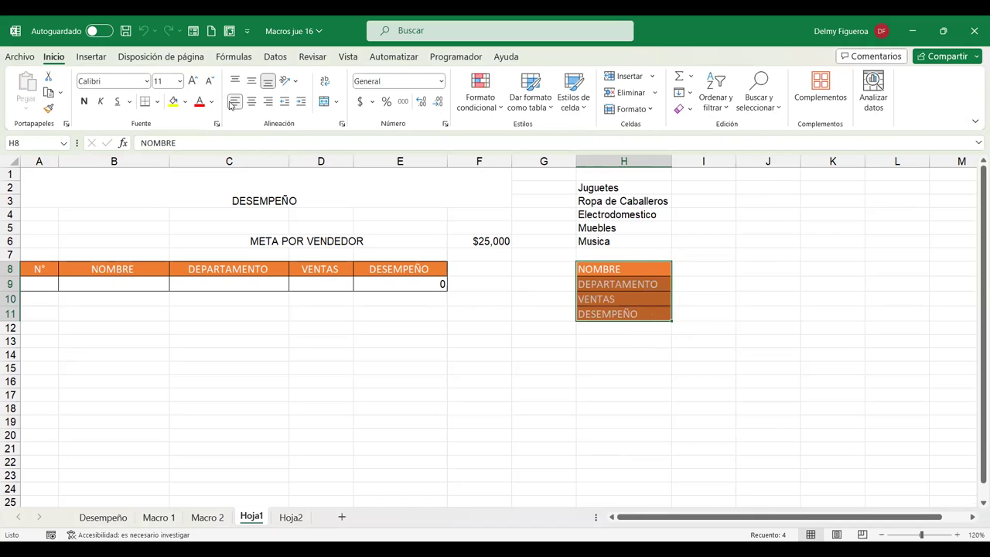
pyautogui.click(710, 269)
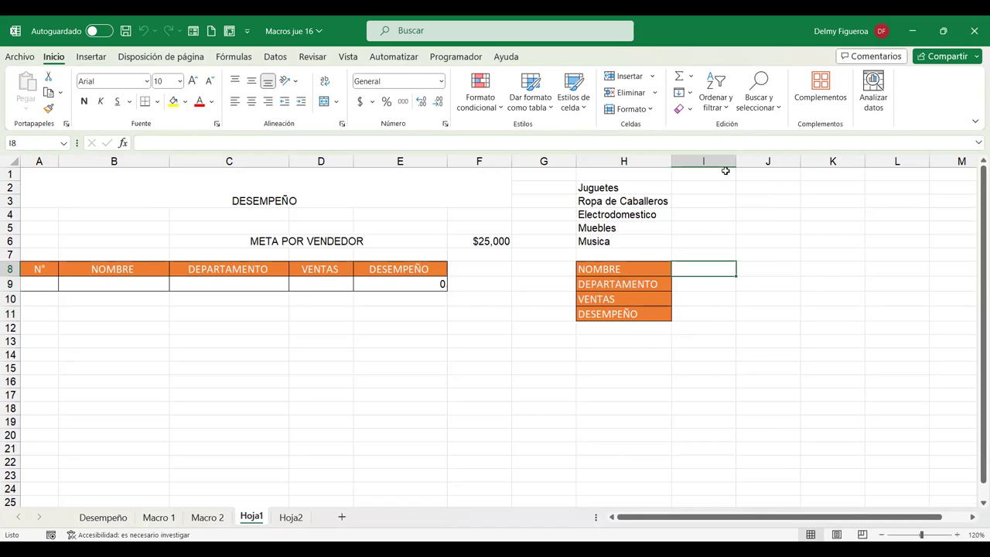
# Step: Widen column I, move the header list from H8:H11 to I1:I4, then show Hoja2
pyautogui.moveTo(733, 161); pyautogui.dragTo(780, 161)
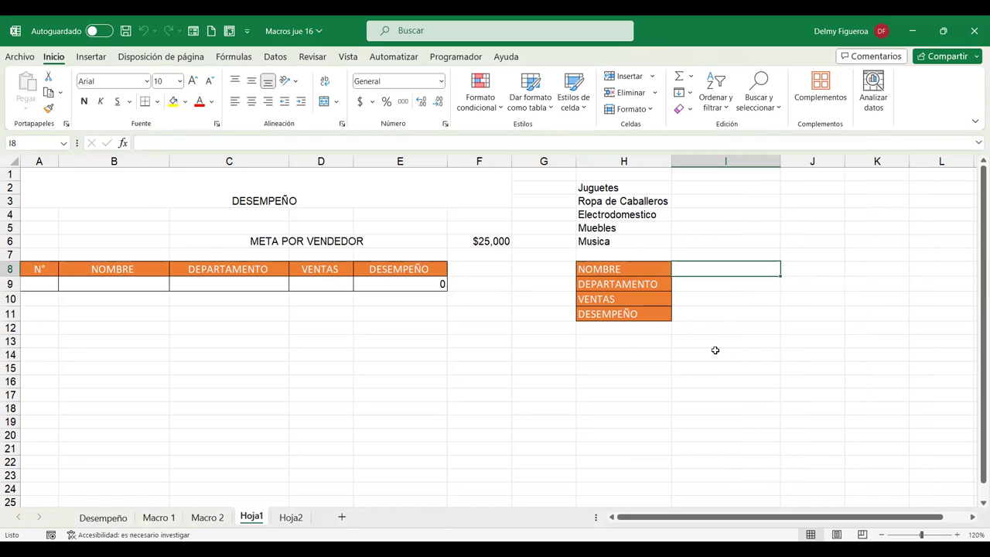
pyautogui.click(713, 269)
pyautogui.moveTo(597, 268); pyautogui.dragTo(608, 317)
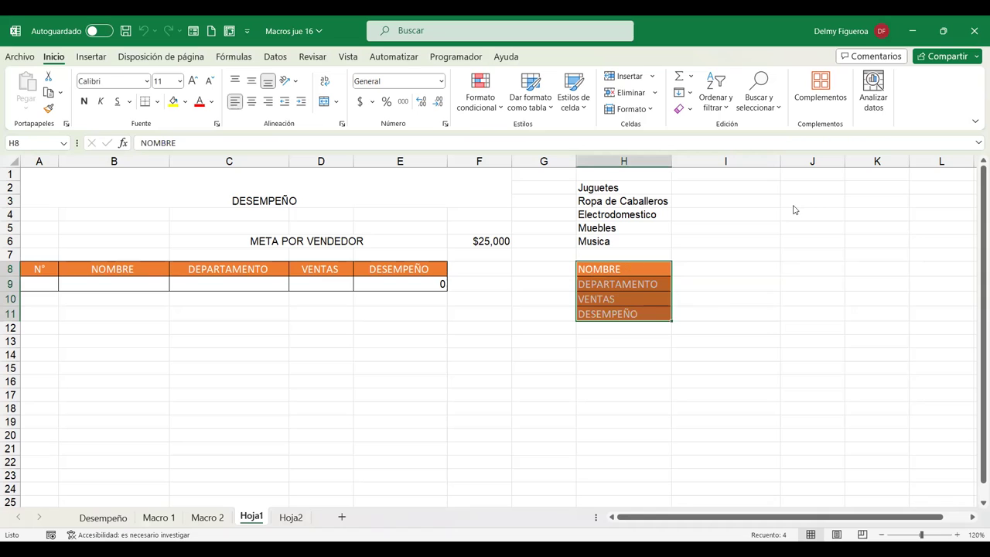
pyautogui.moveTo(704, 180); pyautogui.dragTo(727, 221)
pyautogui.hotkey('ctrl', 'v')
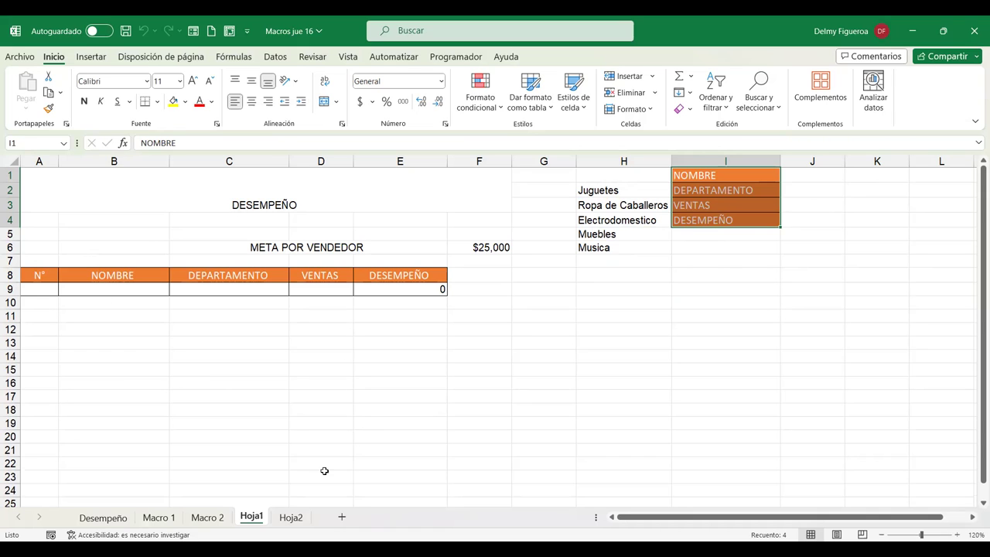
pyautogui.click(291, 517)
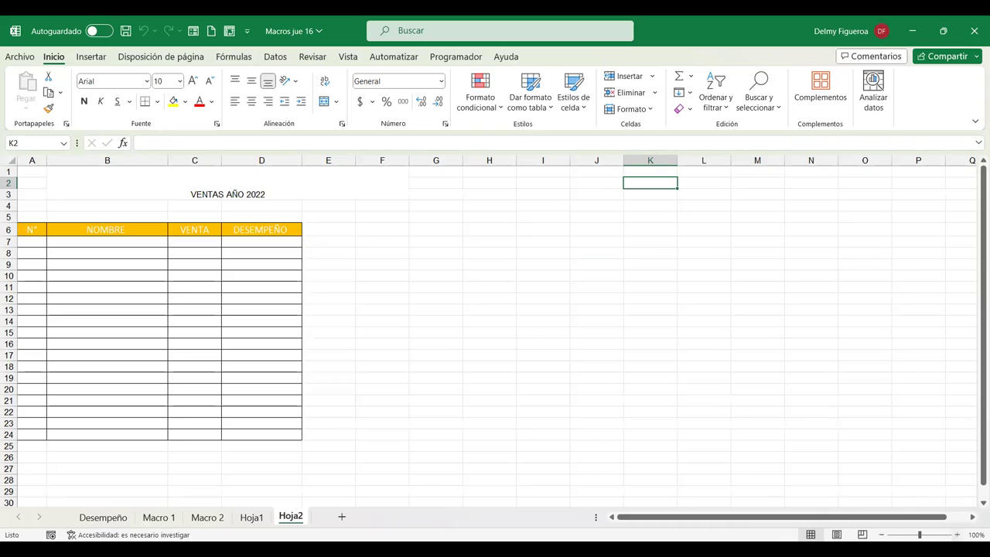
# Step: Zoom Hoja2 to 120% and enter 'Curso de Excel Avanzado' and 'Horario: de 9:00 a 10:00 pm' in G1:G2
pyautogui.click(956, 534)
pyautogui.click(956, 534)
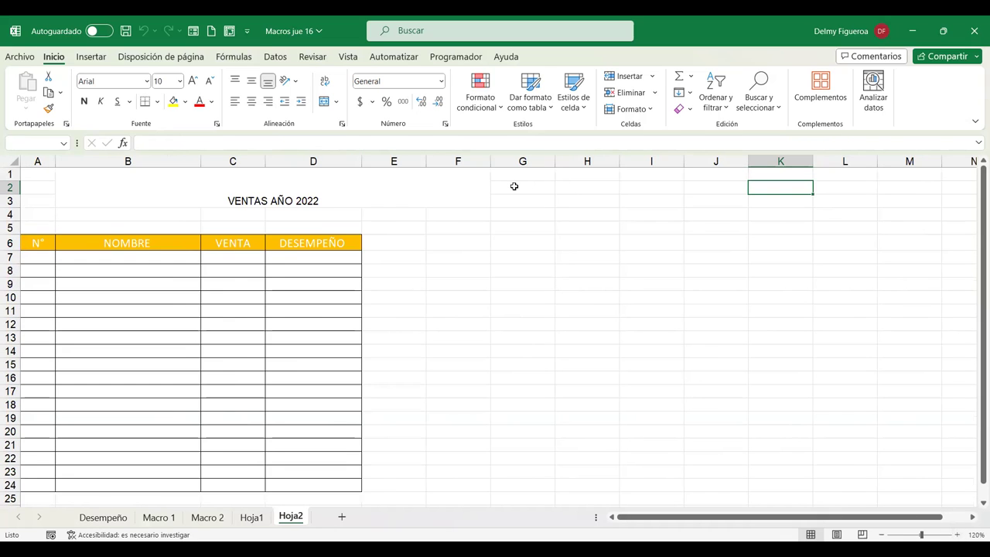
pyautogui.click(515, 184)
pyautogui.click(522, 174)
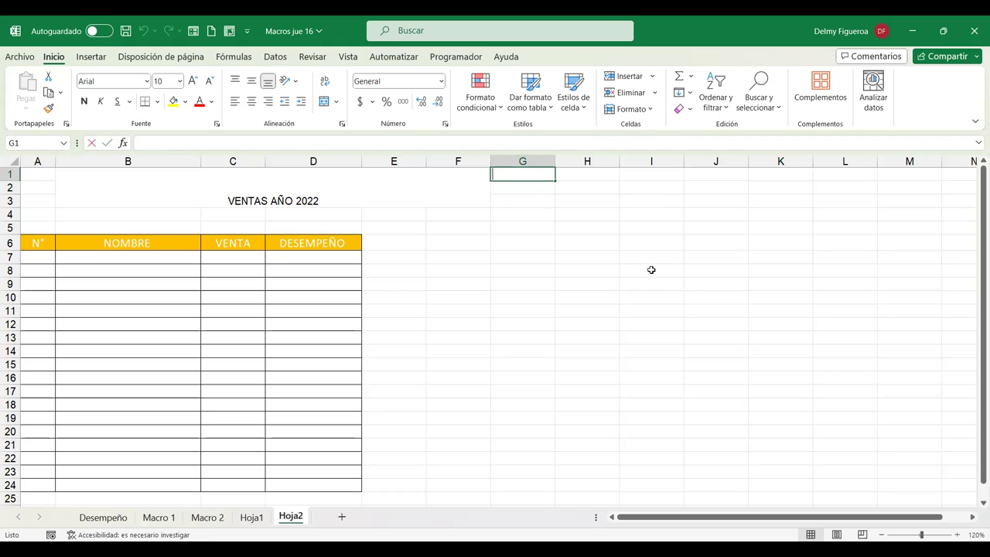
pyautogui.write('Curso de Excel Avanzado')
pyautogui.hotkey('ctrl', 'Return')
pyautogui.press('Return')
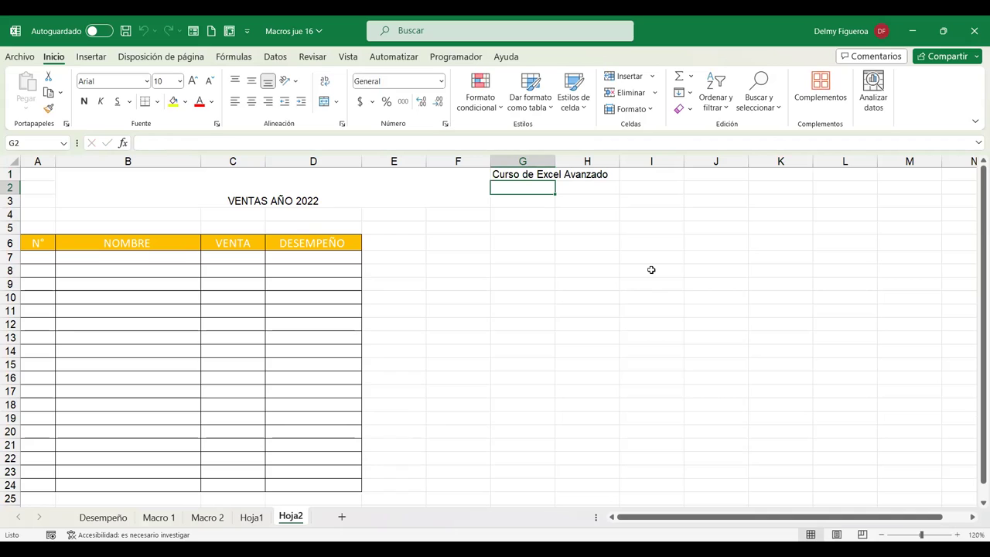
pyautogui.write('Horario')
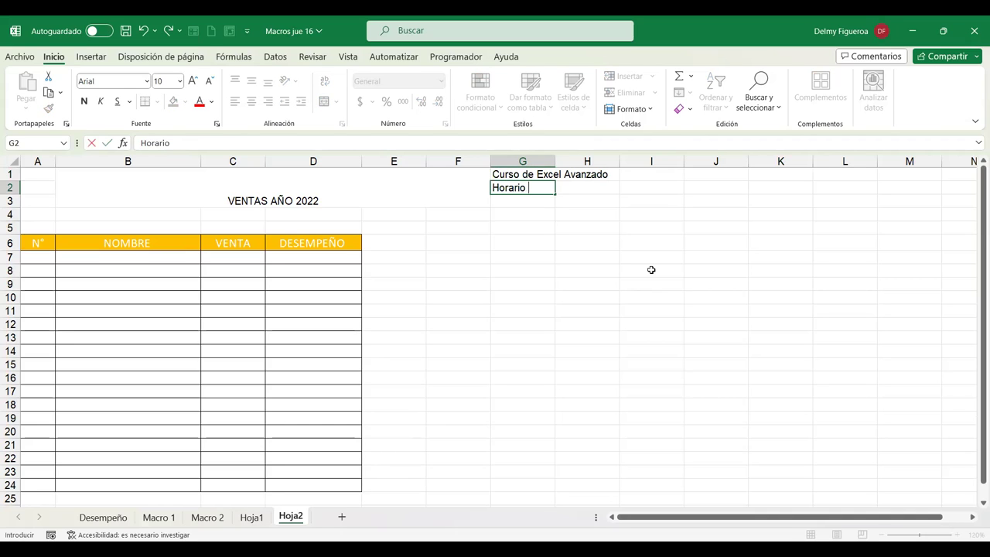
pyautogui.write(': de 9:00 a 10:00 pm')
pyautogui.press('Return')
# Step: Shift those two entries down one row and type 'Inglés Corporativo' in G1
pyautogui.press('Up')
pyautogui.press('Up')
pyautogui.hotkey('shift', 'Down')
pyautogui.hotkey('ctrl', 'x')
pyautogui.press('Down')
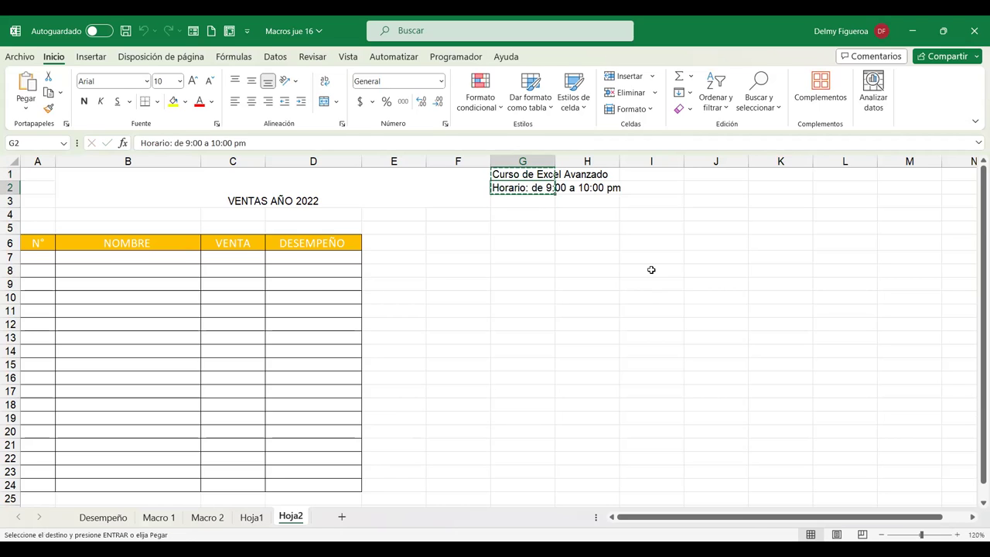
pyautogui.hotkey('ctrl', 'v')
pyautogui.press('Up')
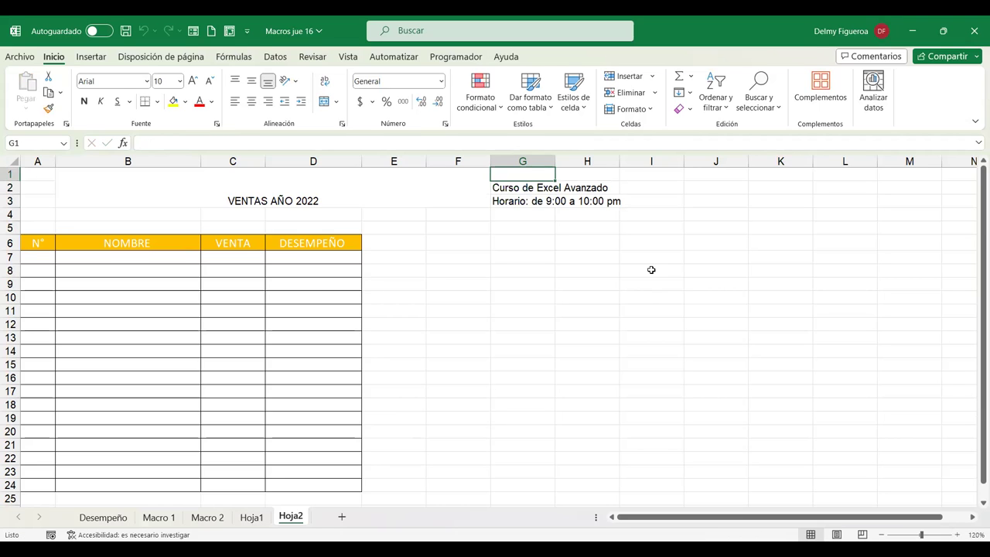
pyautogui.write('Inglés Corporativo')
pyautogui.press('Return')
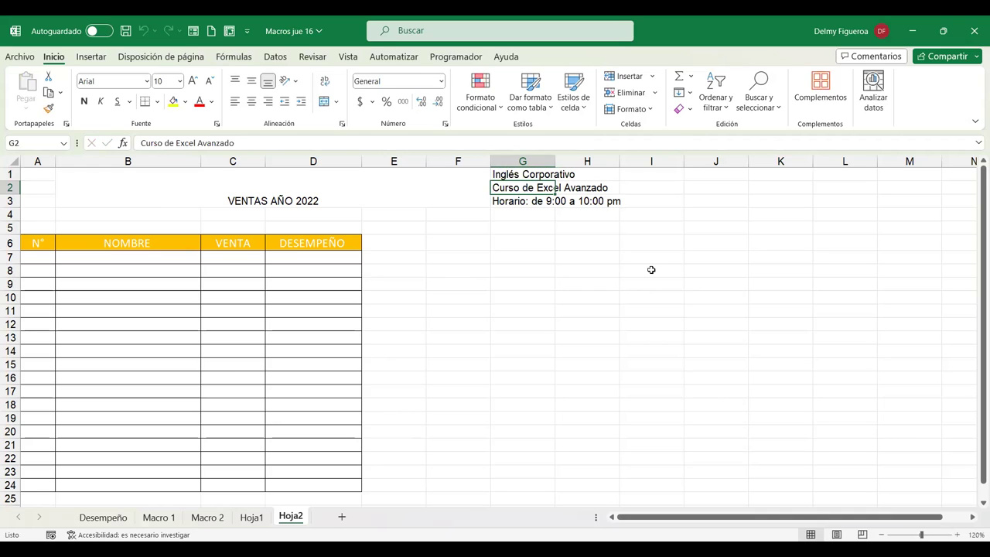
pyautogui.press('Up')
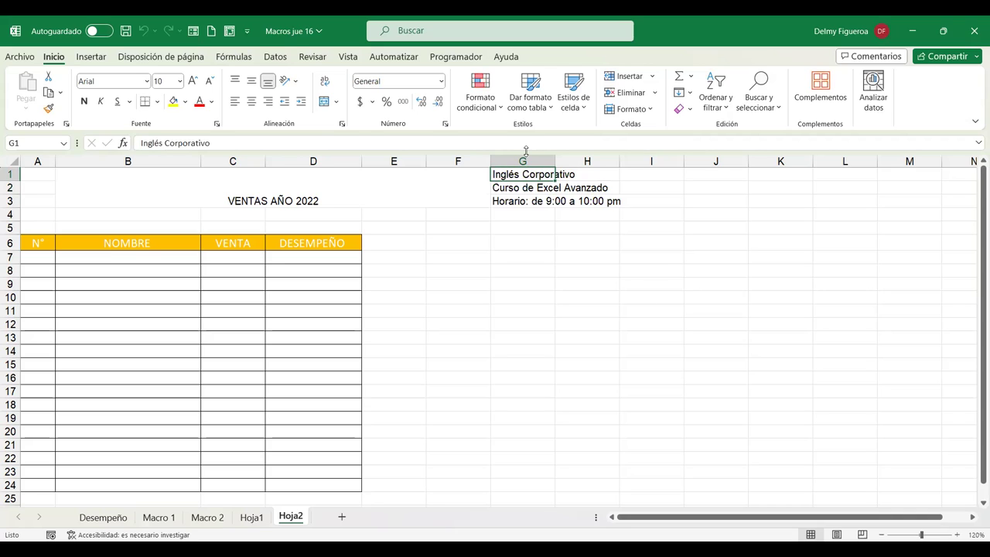
# Step: Enlarge the Inglés Corporativo title in G1 to size 12 and make it bold
pyautogui.click(193, 82)
pyautogui.click(193, 82)
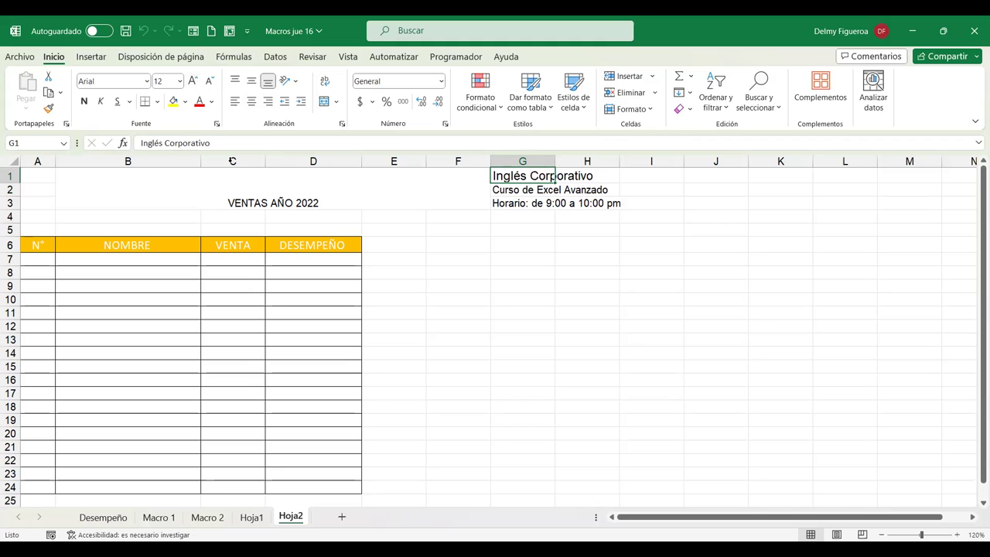
pyautogui.click(84, 102)
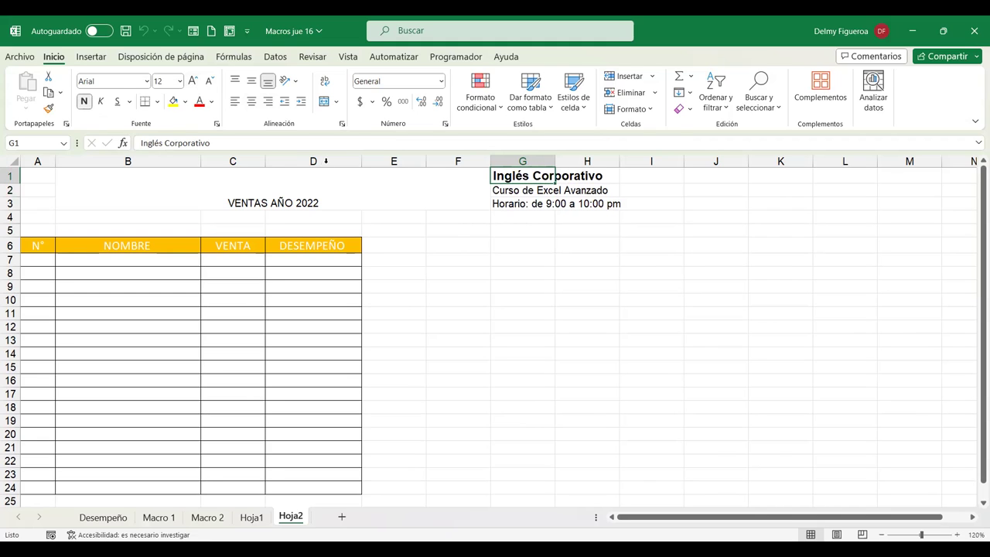
# Step: Make the Curso de Excel Avanzado course name in G2 bold, italic and dark green
pyautogui.click(510, 191)
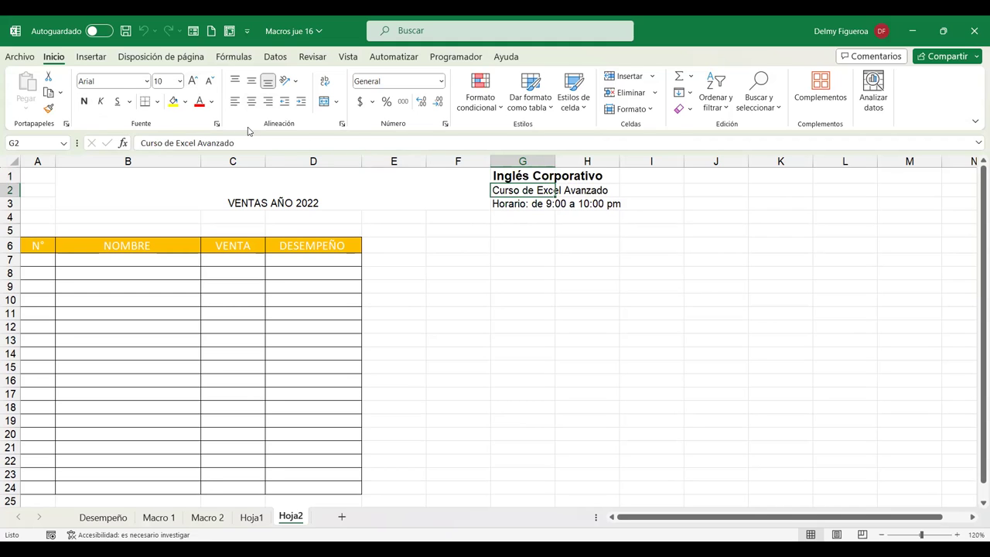
pyautogui.click(101, 101)
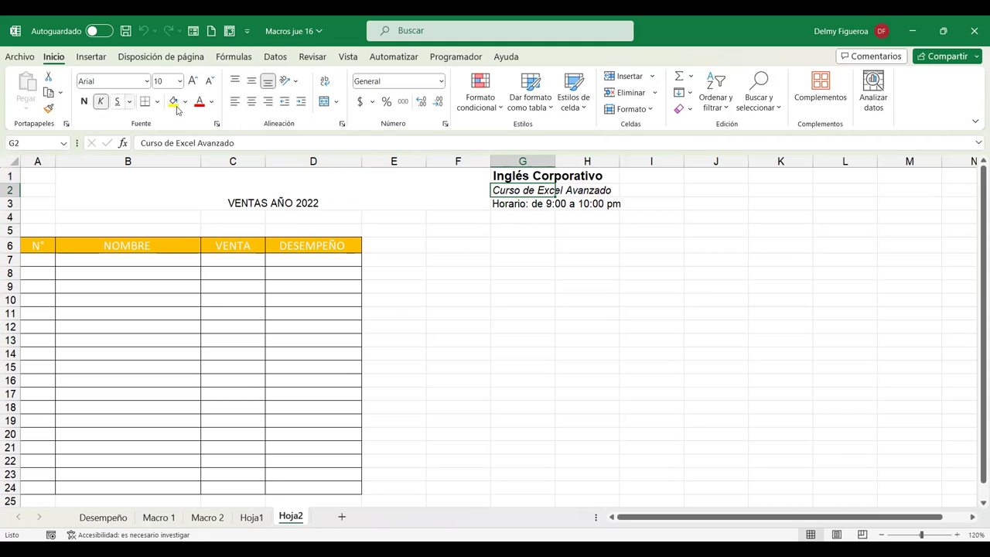
pyautogui.click(84, 103)
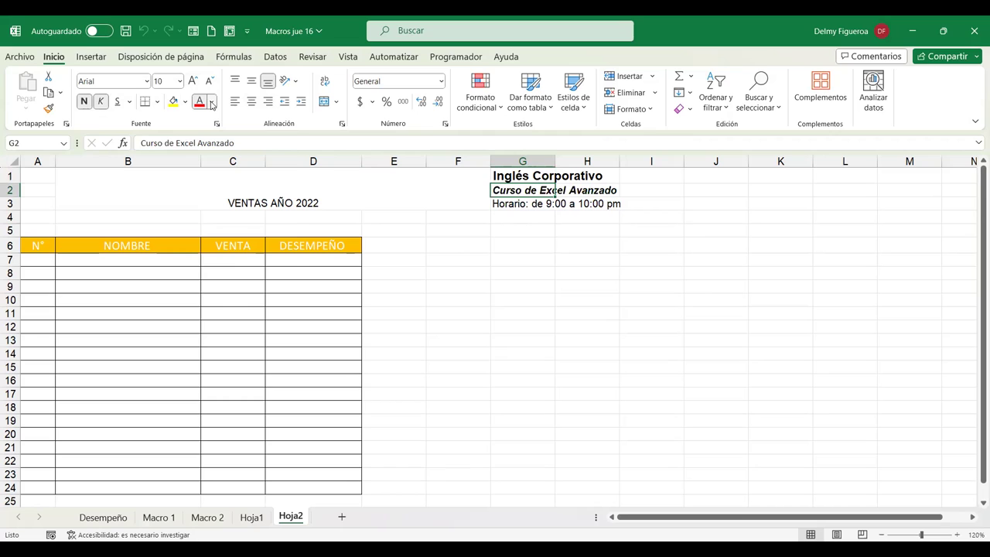
pyautogui.click(212, 103)
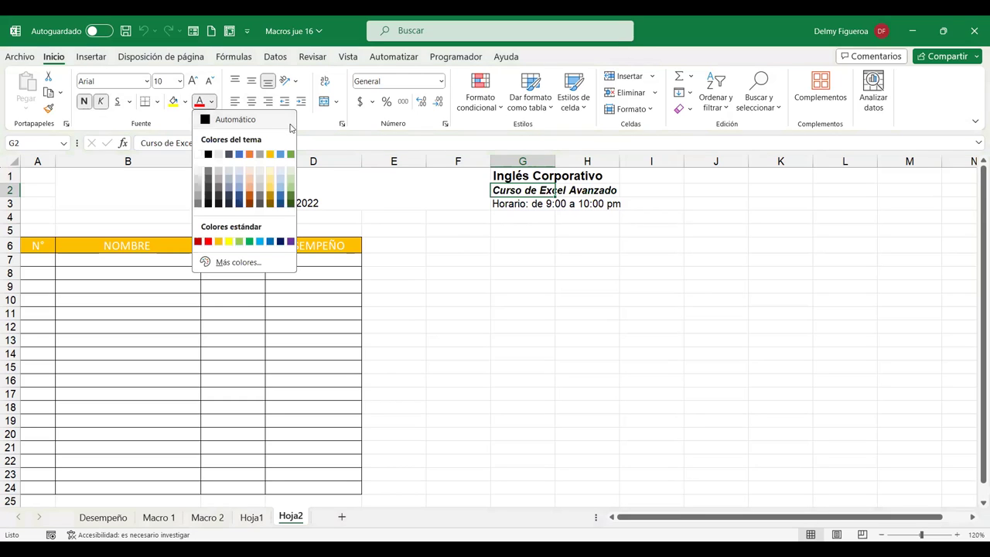
pyautogui.click(291, 194)
# Step: Make the schedule line in G3 bold with a dark blue font colour
pyautogui.click(529, 203)
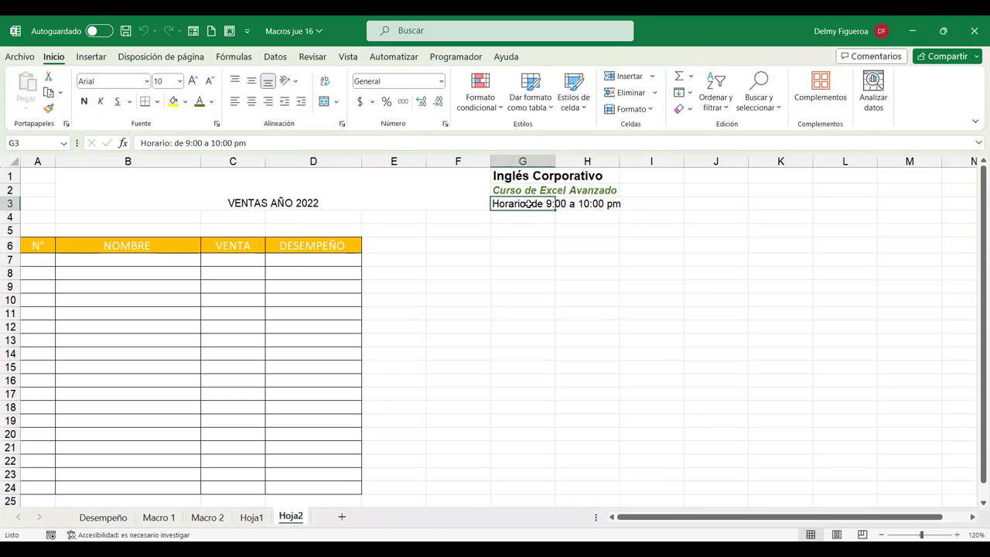
pyautogui.click(83, 102)
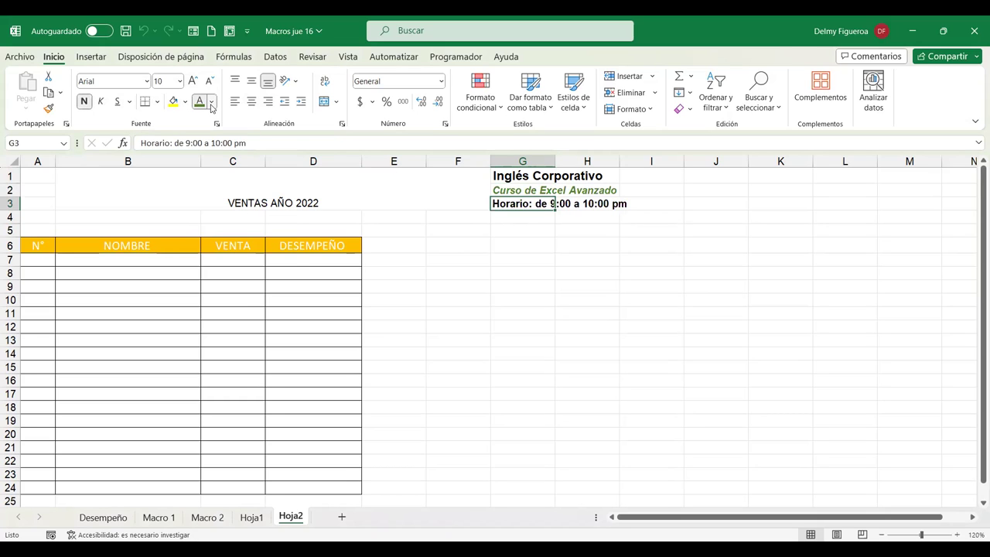
pyautogui.click(211, 104)
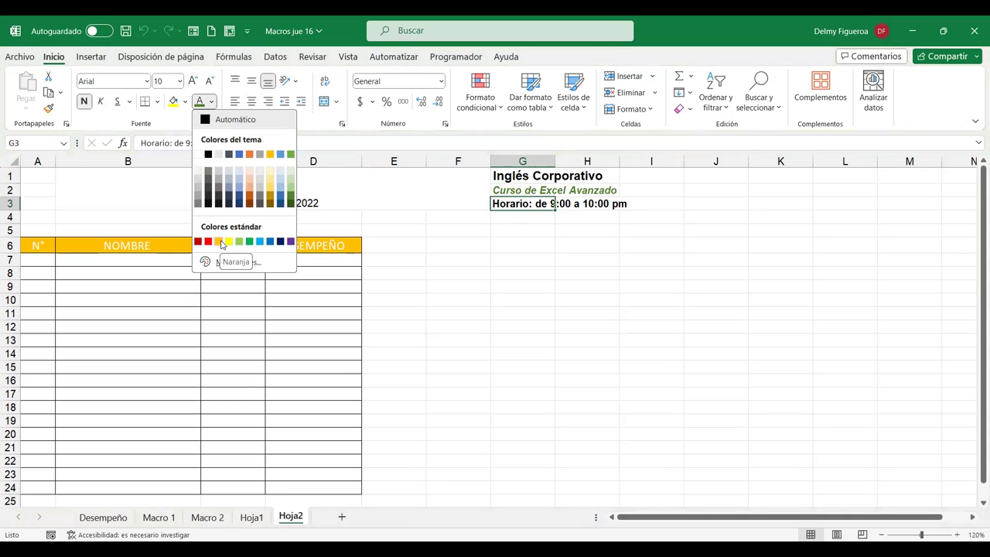
pyautogui.click(221, 242)
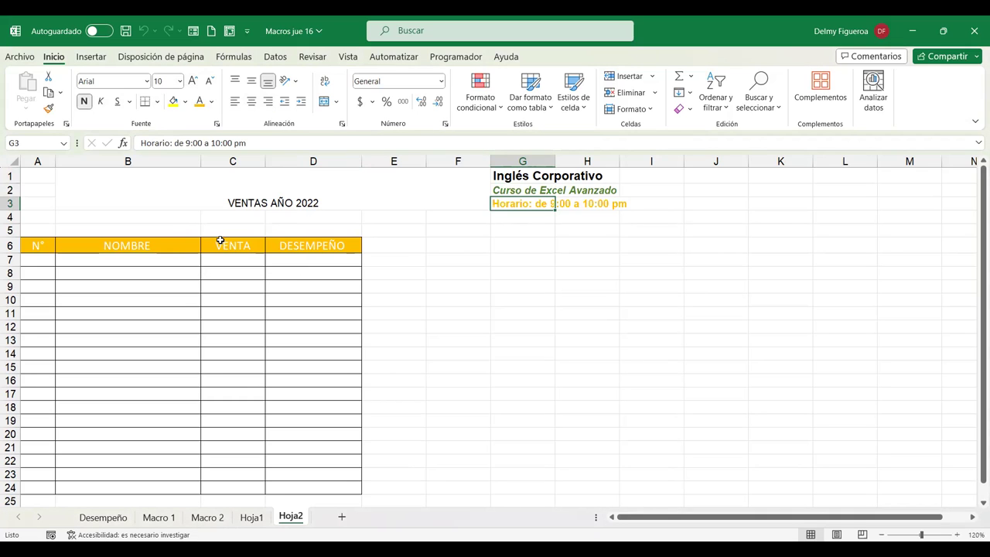
pyautogui.click(213, 102)
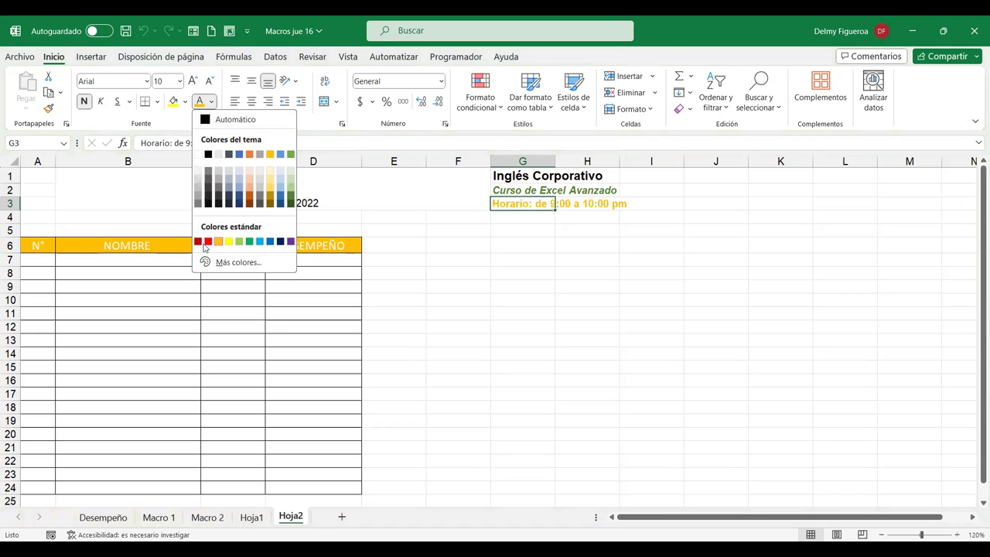
pyautogui.click(280, 242)
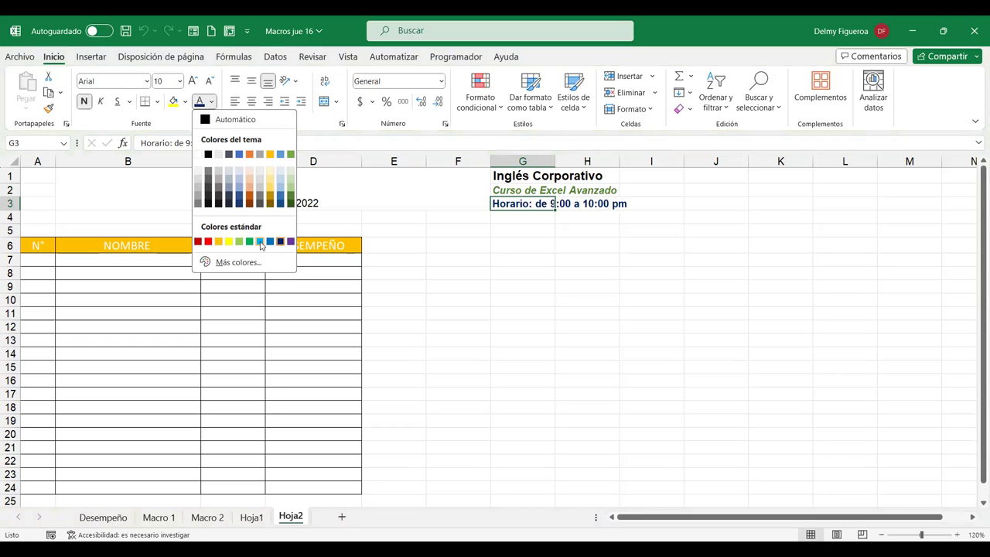
pyautogui.click(260, 242)
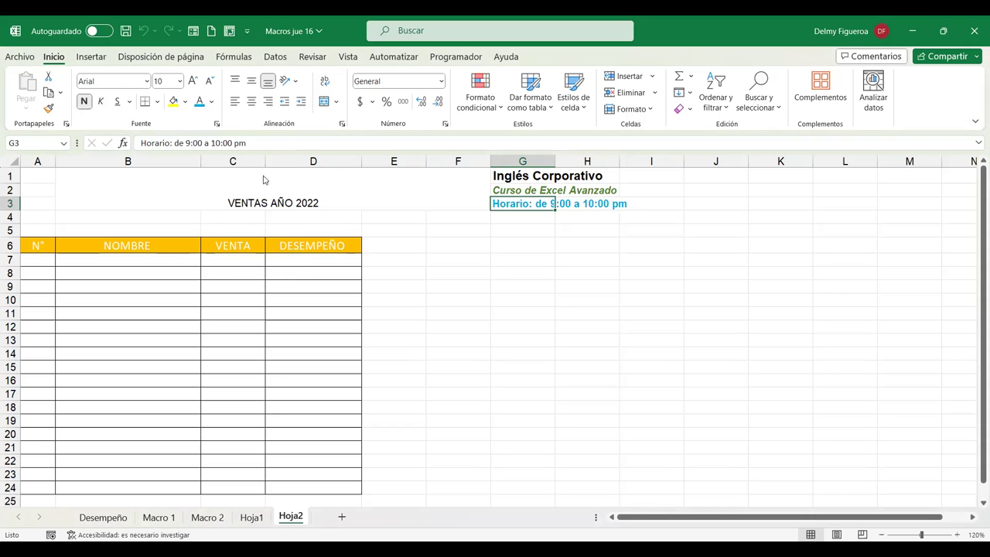
pyautogui.click(213, 102)
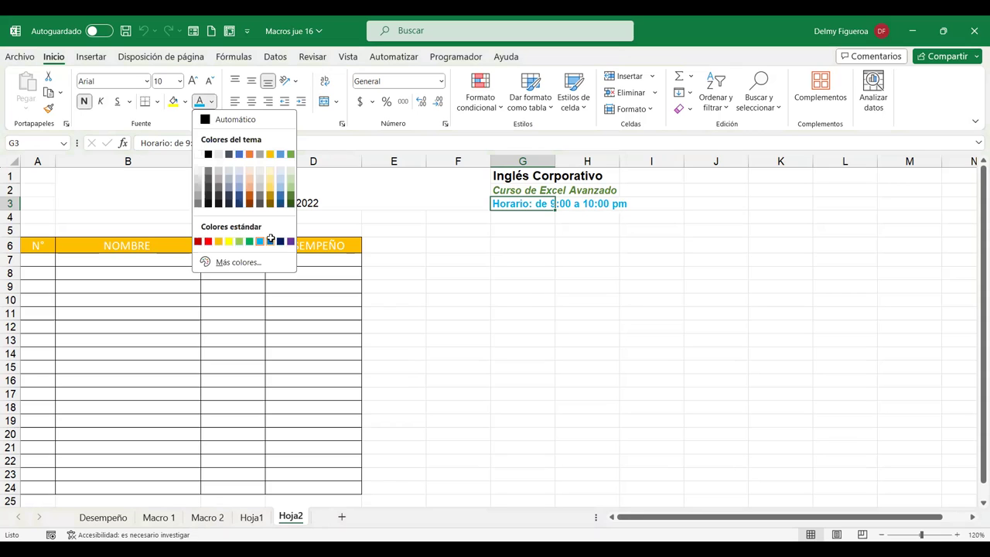
pyautogui.click(270, 242)
pyautogui.click(531, 295)
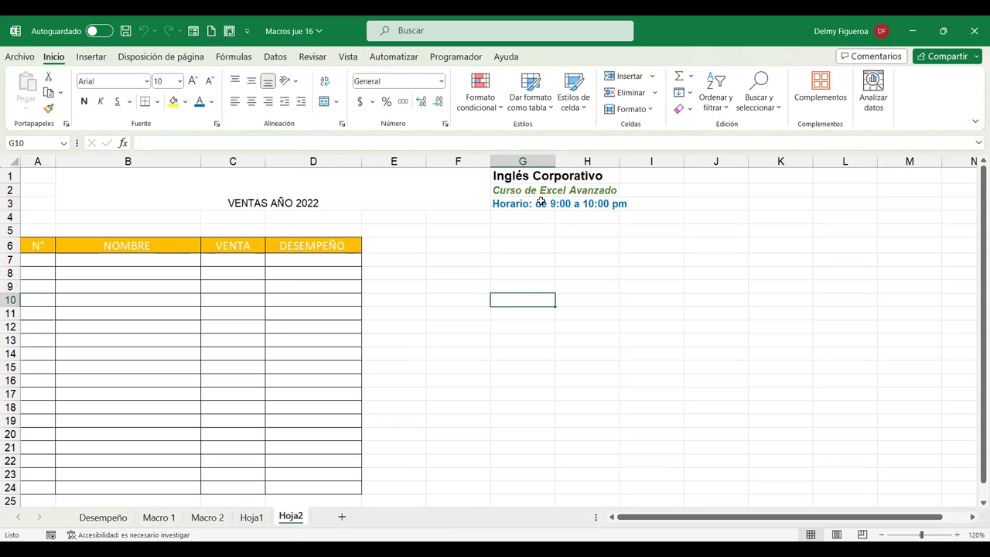
pyautogui.click(529, 176)
# Step: Copy the course cells G1:G3 into A1:A3 of a new Hoja3 sheet, then go back to Hoja2
pyautogui.moveTo(529, 195); pyautogui.dragTo(529, 207)
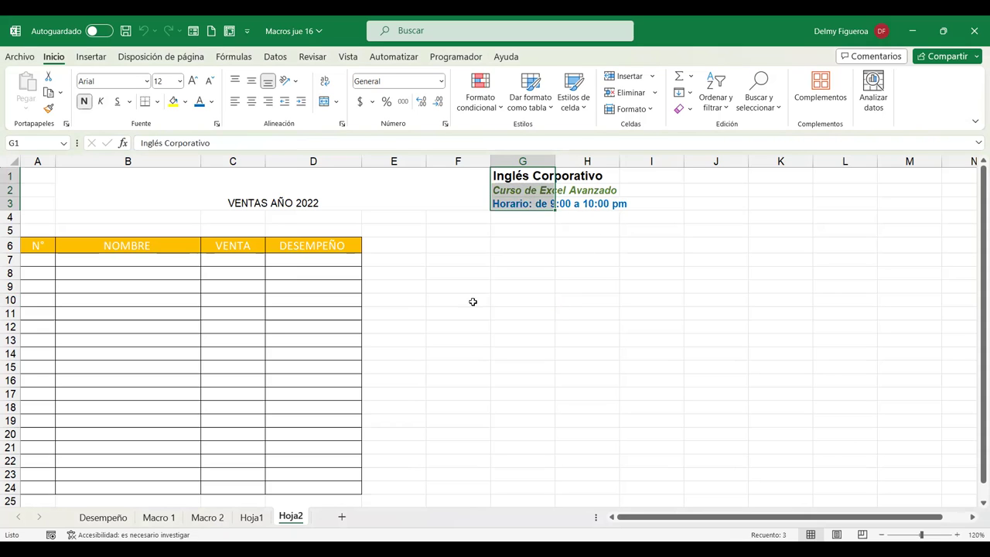
pyautogui.hotkey('ctrl', 'c')
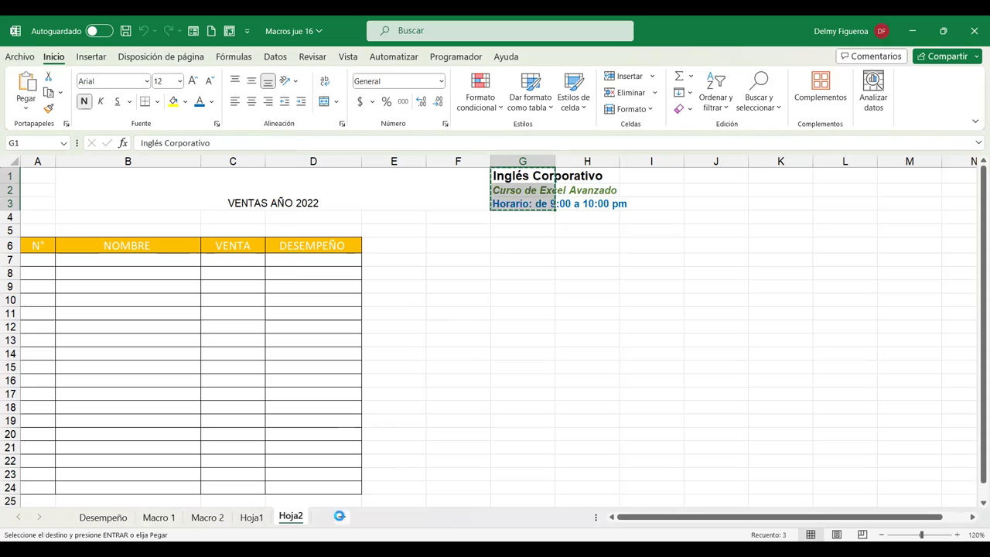
pyautogui.click(341, 517)
pyautogui.hotkey('ctrl', 'v')
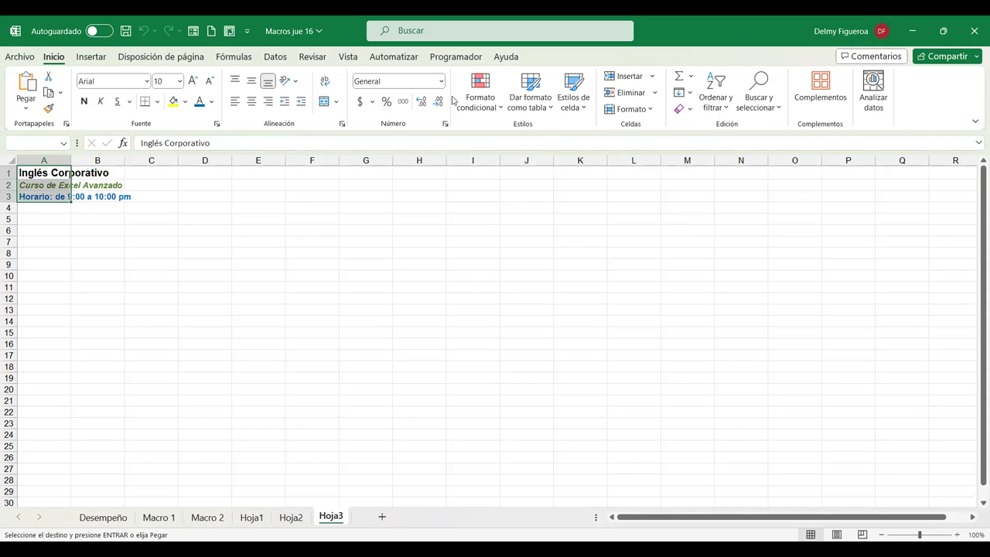
pyautogui.click(293, 517)
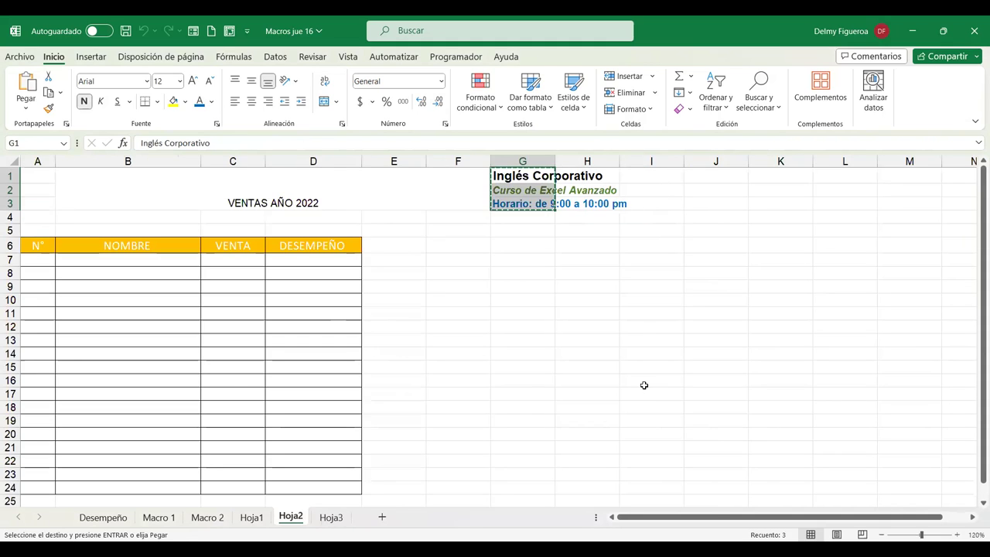
# Step: Clear both the formatting and the text from the course cells G1:G3 on Hoja2
pyautogui.press('Escape')
pyautogui.click(642, 339)
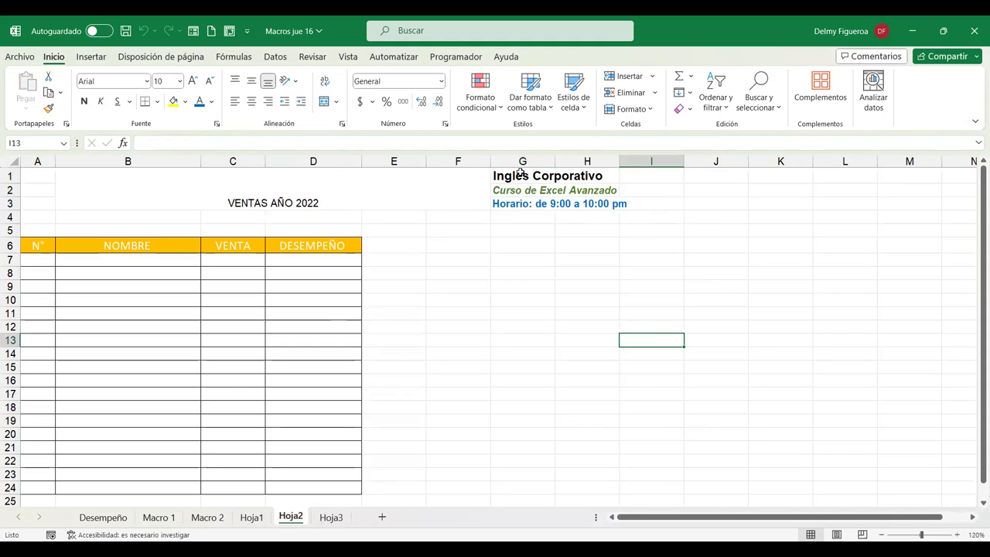
pyautogui.doubleClick(554, 160)
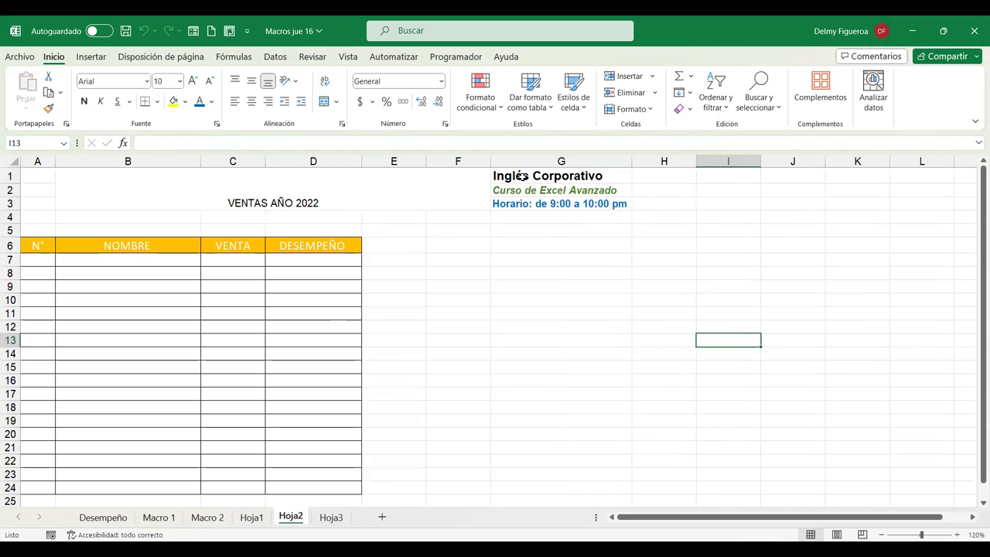
pyautogui.moveTo(523, 176); pyautogui.dragTo(537, 205)
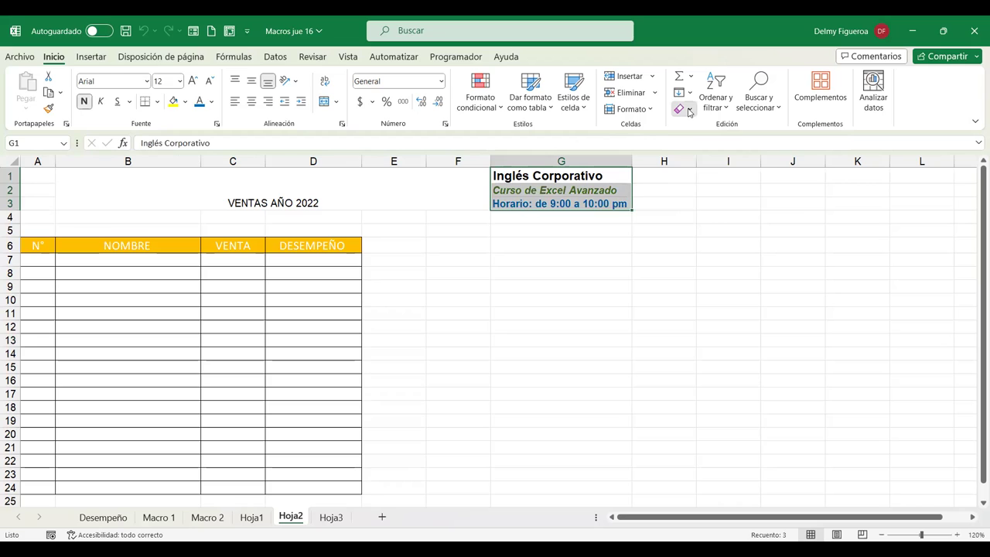
pyautogui.click(690, 110)
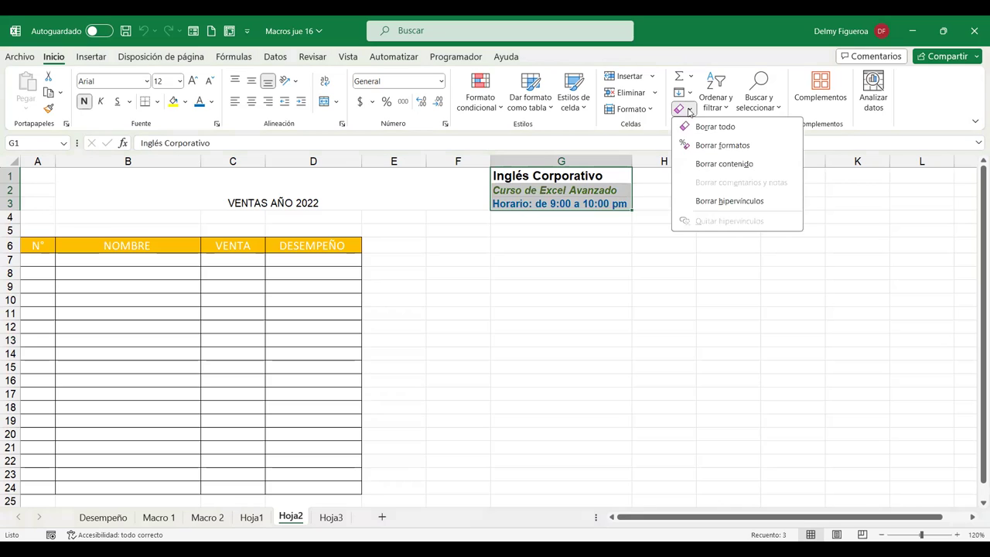
pyautogui.click(738, 144)
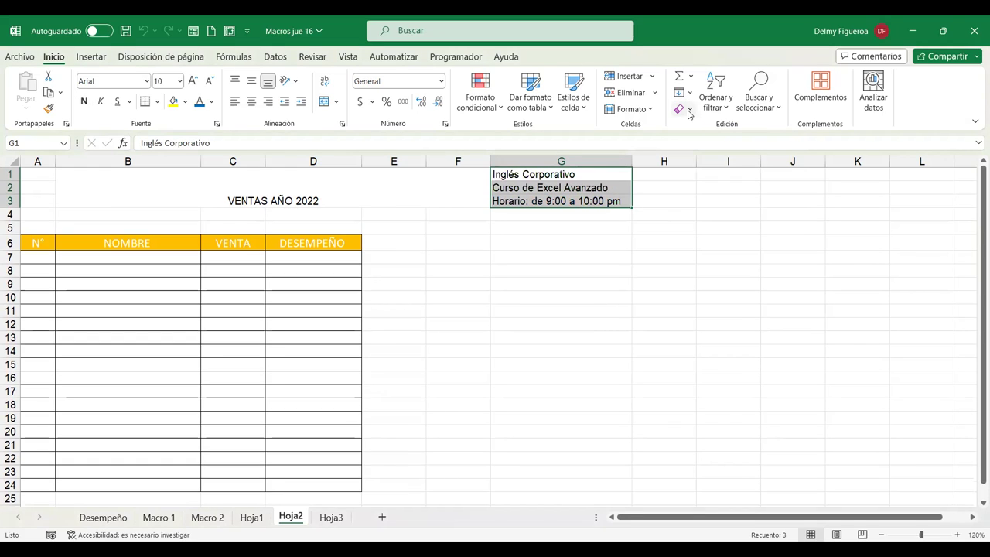
pyautogui.click(688, 110)
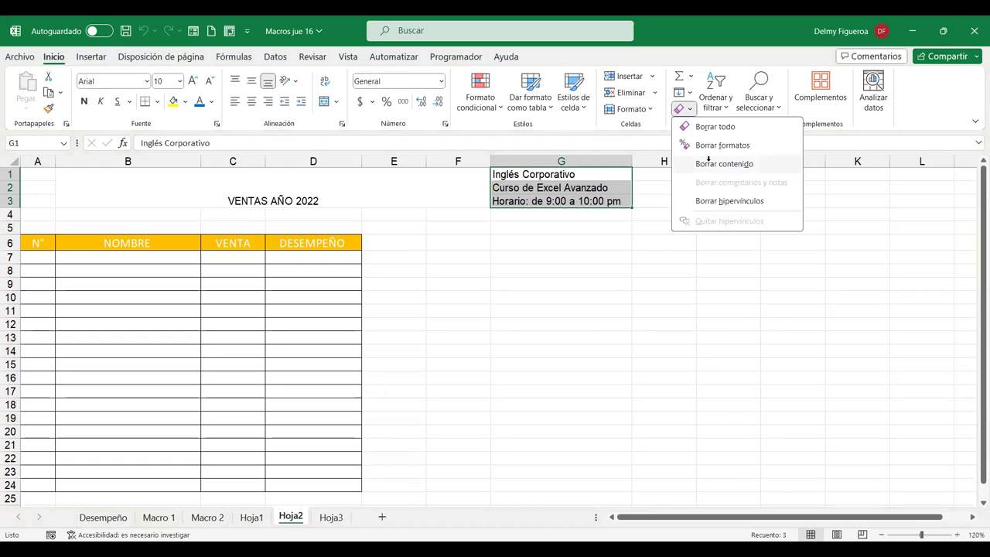
pyautogui.click(708, 162)
pyautogui.click(583, 174)
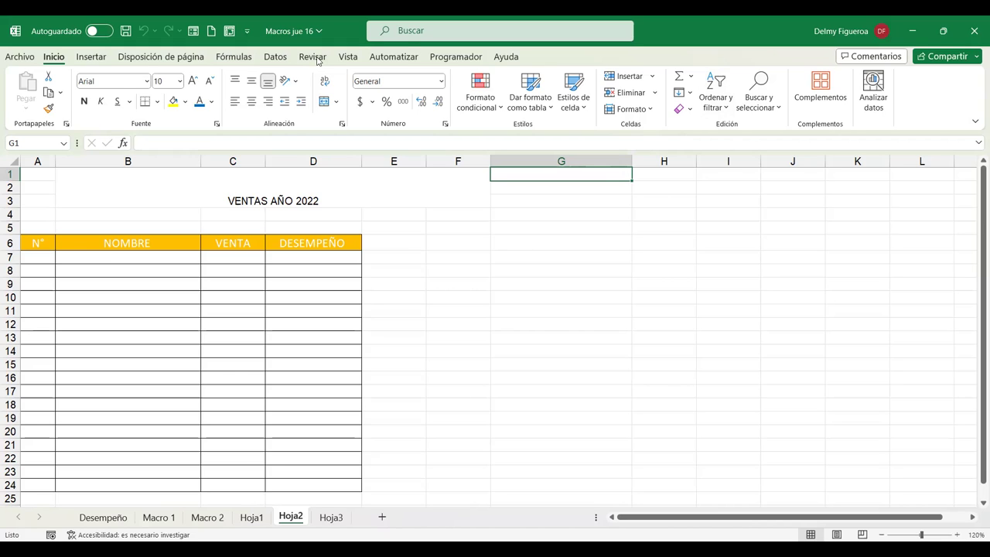
# Step: Show the Vista ribbon and look through the Macros dropdown without changing the table
pyautogui.click(341, 59)
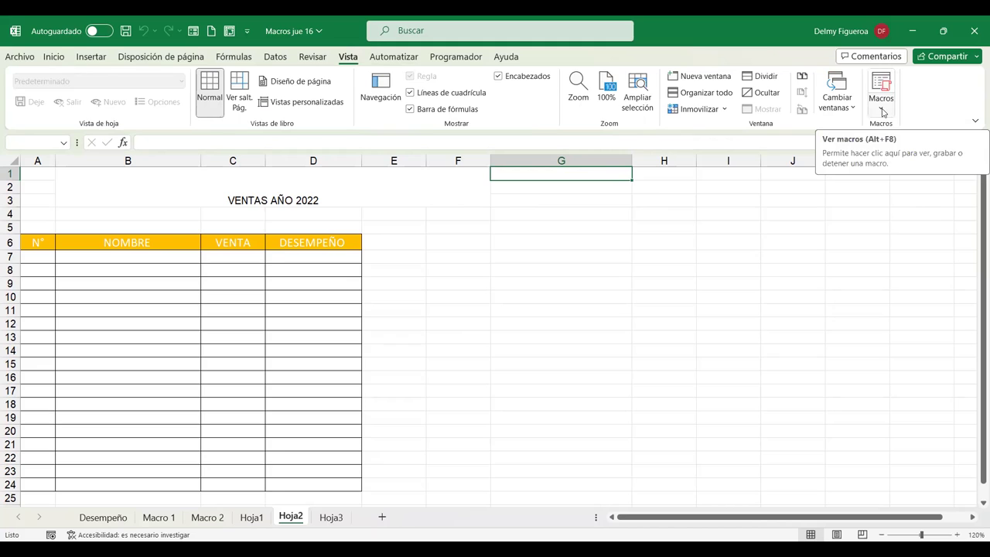
pyautogui.click(882, 112)
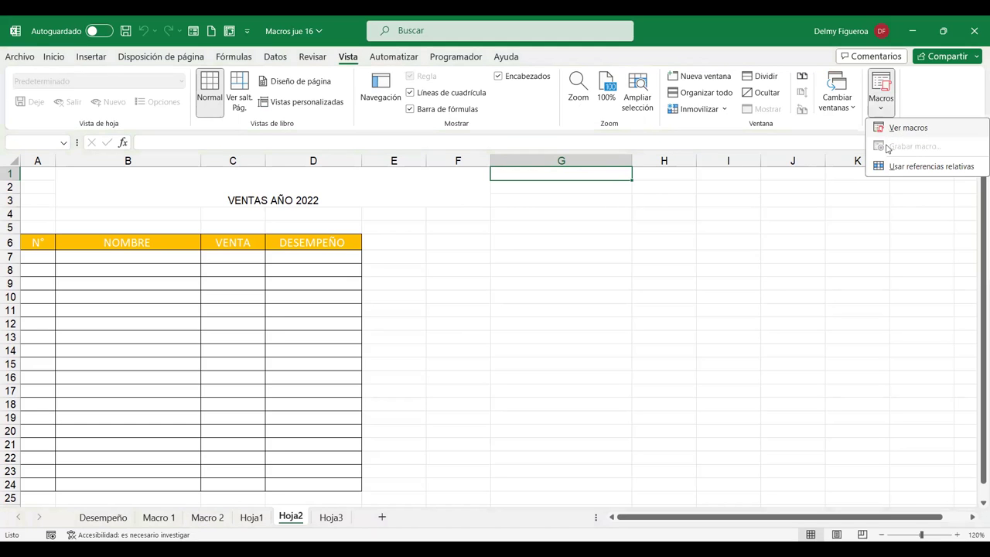
pyautogui.click(576, 174)
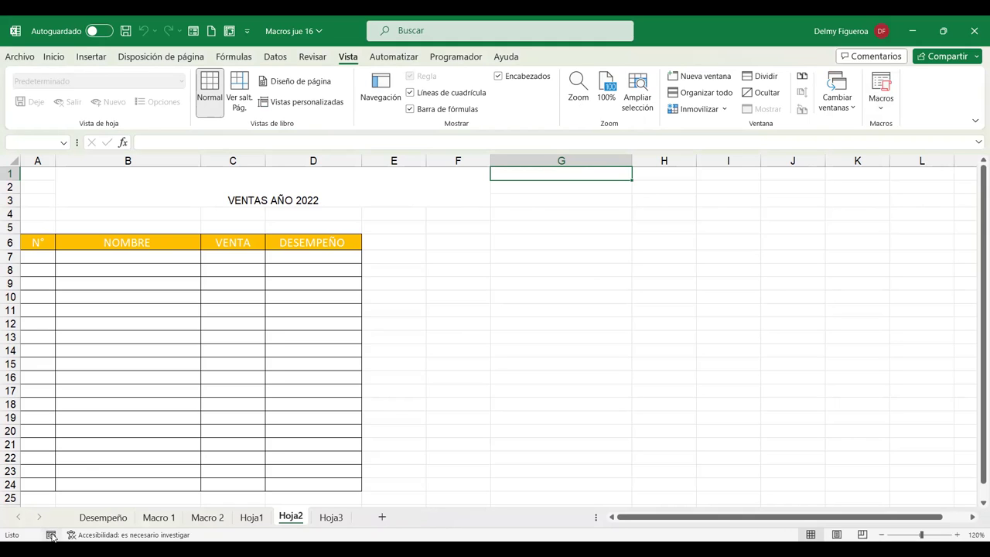
pyautogui.click(344, 418)
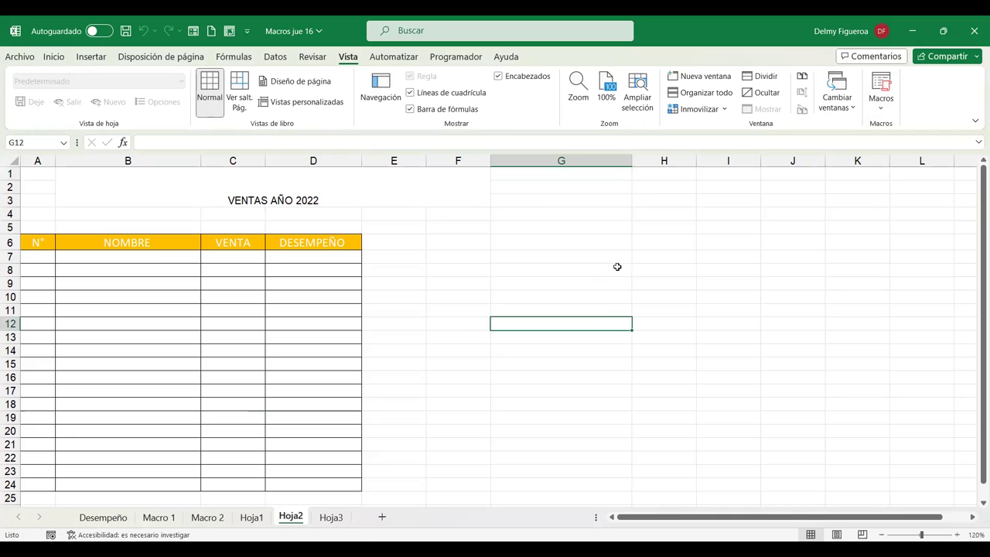
pyautogui.click(884, 115)
pyautogui.press('Escape')
# Step: Save the workbook as a Libro de Excel habilitado para macros (*.xlsm) file
pyautogui.click(29, 58)
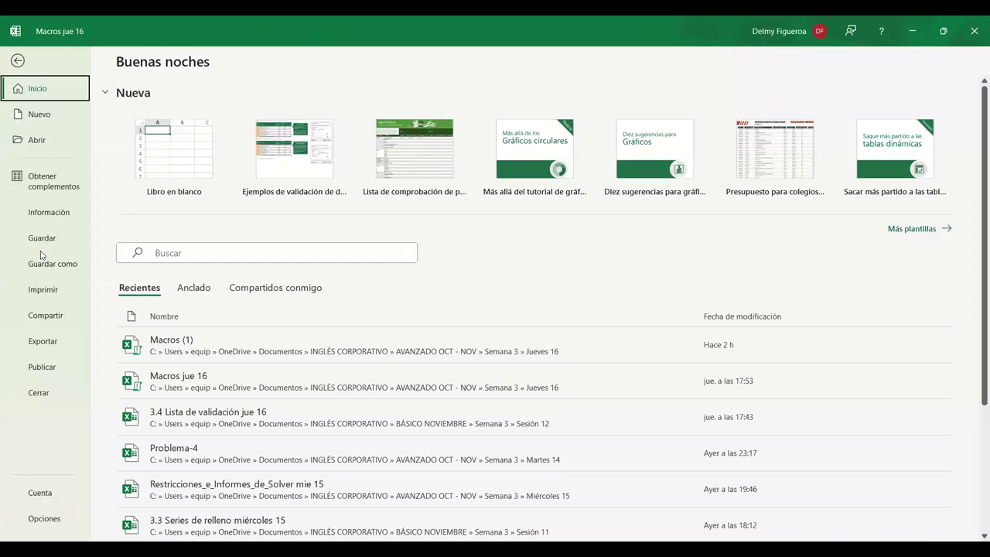
pyautogui.click(48, 266)
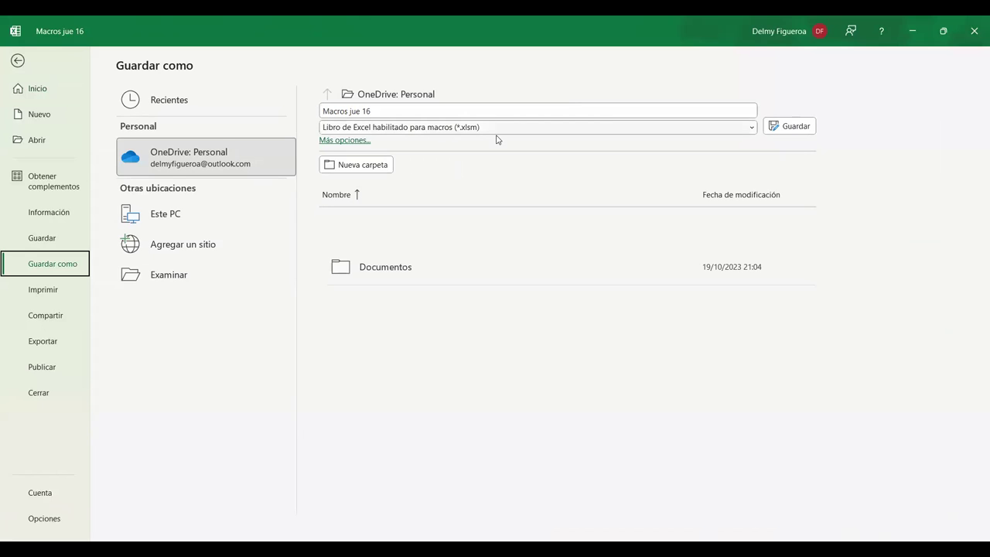
pyautogui.press('Escape')
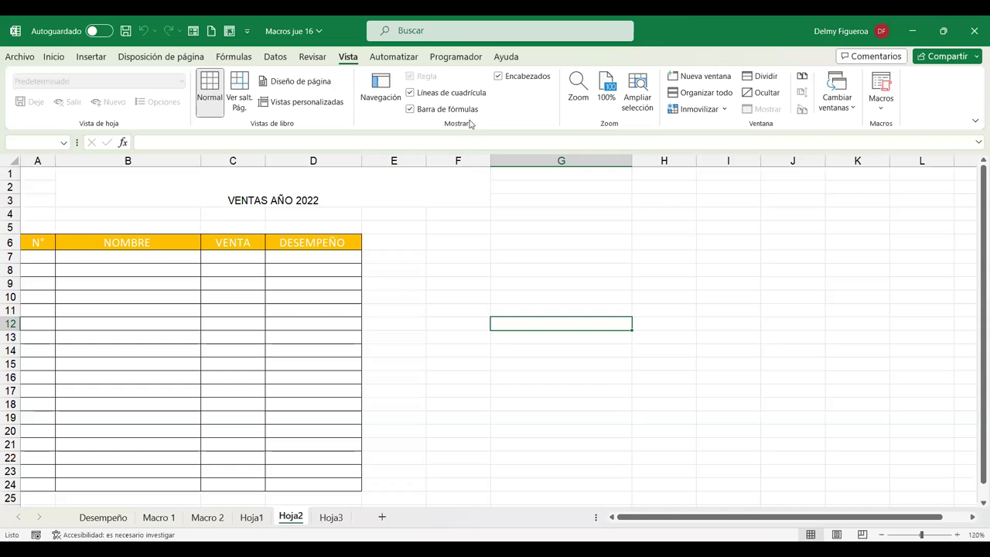
# Step: Select empty cells beside the table: G6, E6:E10, G2 and G10
pyautogui.click(488, 291)
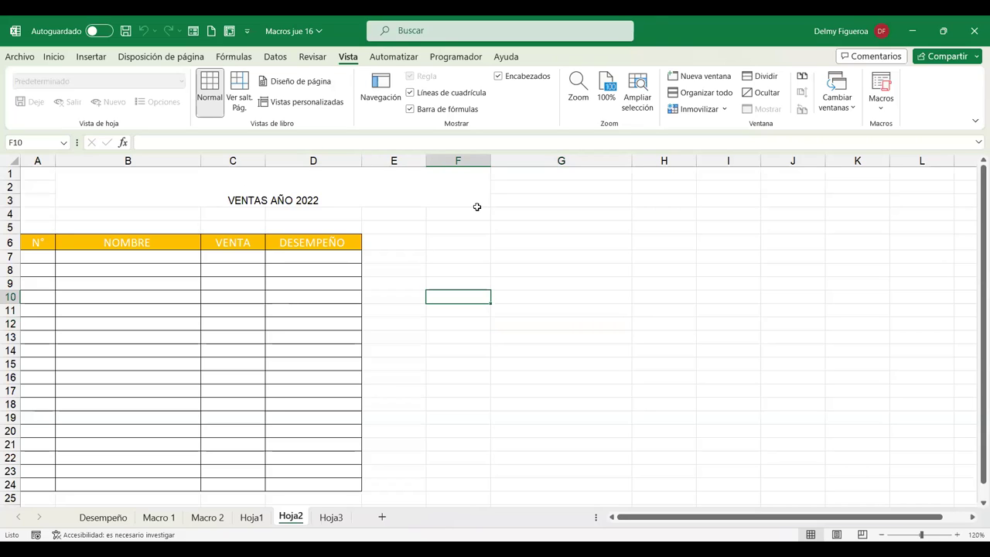
pyautogui.click(539, 239)
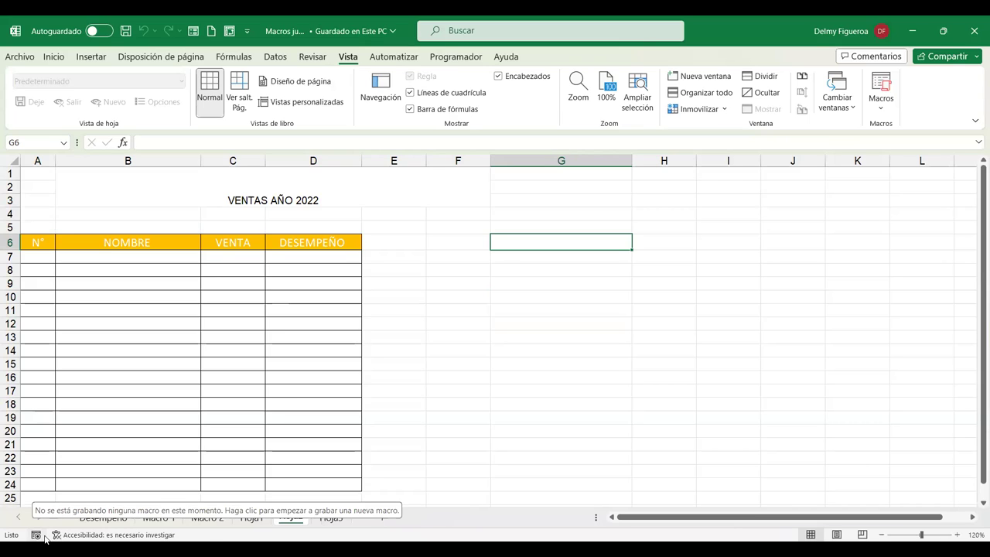
pyautogui.moveTo(406, 244); pyautogui.dragTo(414, 296)
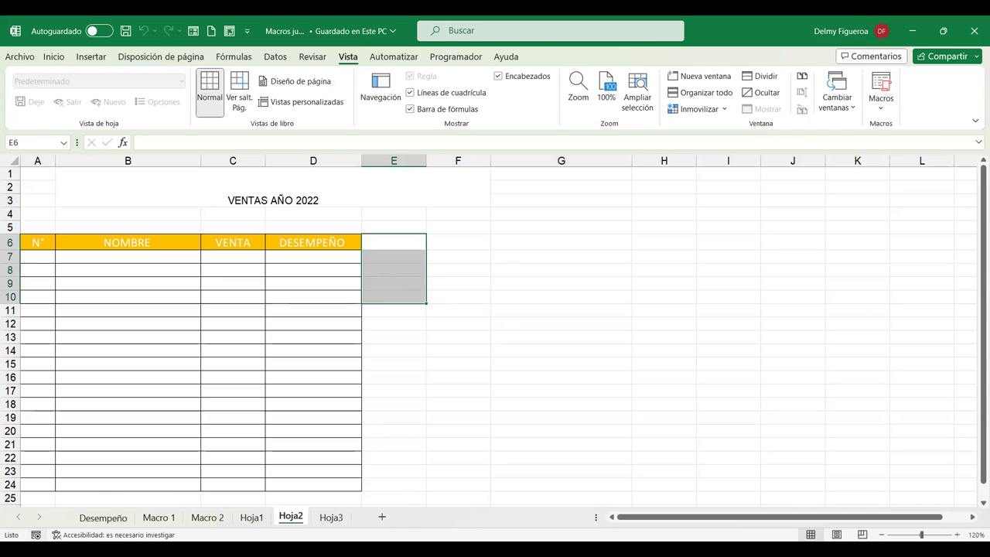
pyautogui.click(573, 183)
pyautogui.click(607, 297)
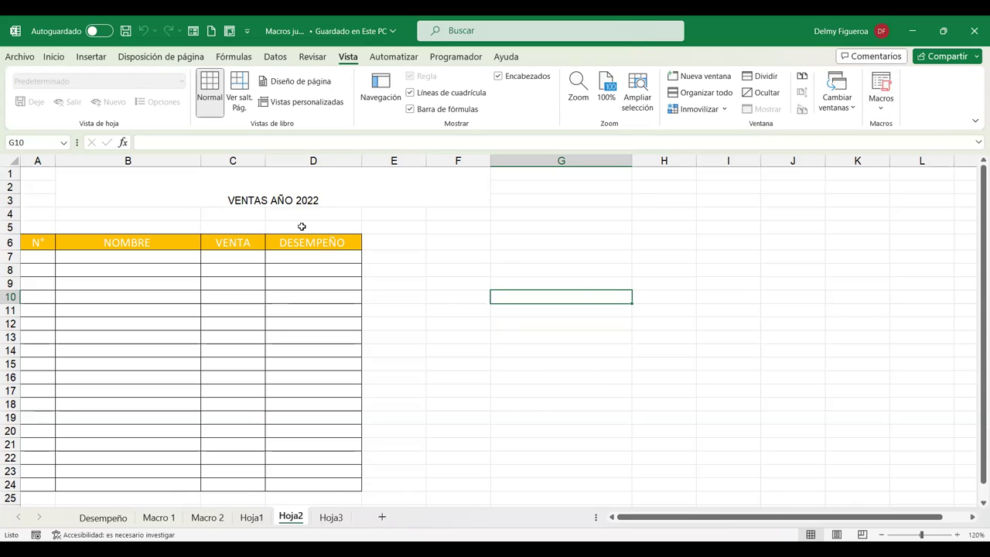
# Step: Open the DESEMPEÑO macro's code in the VBA editor from the Alt+F8 macro list
pyautogui.click(879, 108)
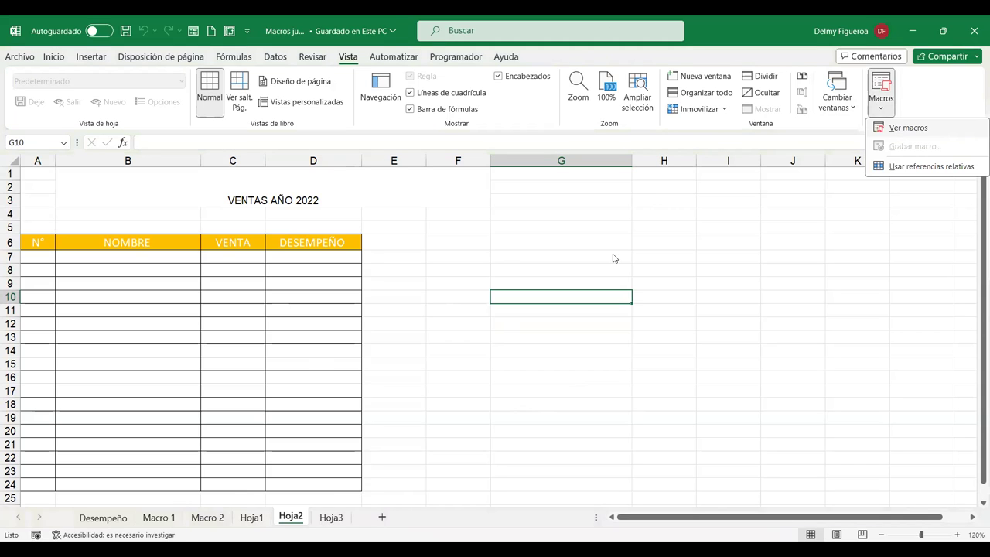
pyautogui.hotkey('alt', 'F8')
pyautogui.click(746, 255)
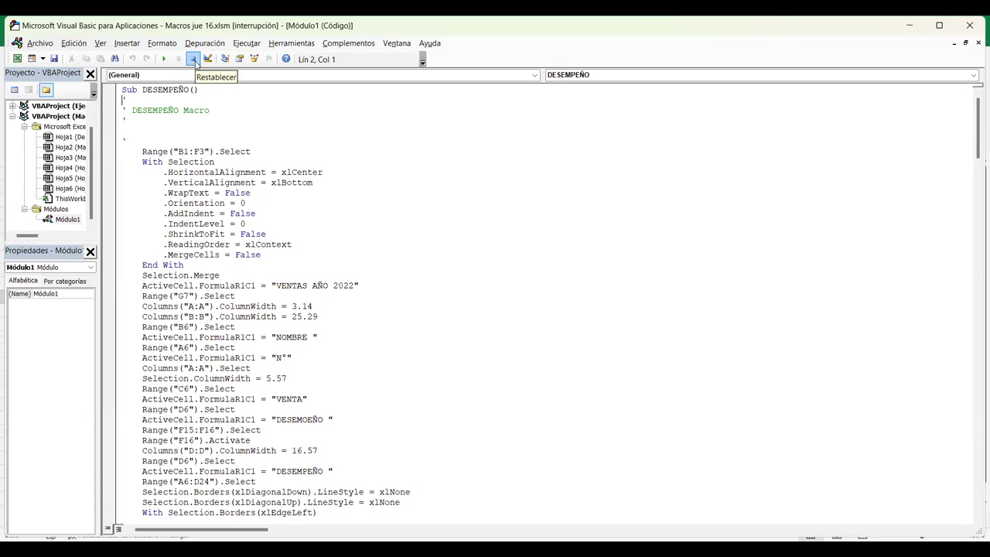
# Step: Reset the paused DESEMPEÑO macro, return to Excel and reopen the Macros dropdown
pyautogui.click(195, 62)
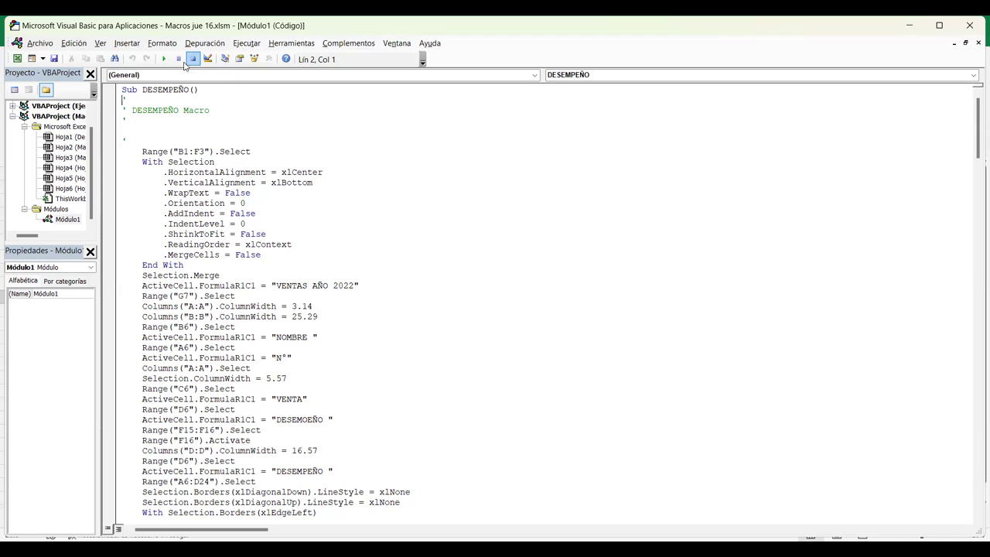
pyautogui.click(17, 60)
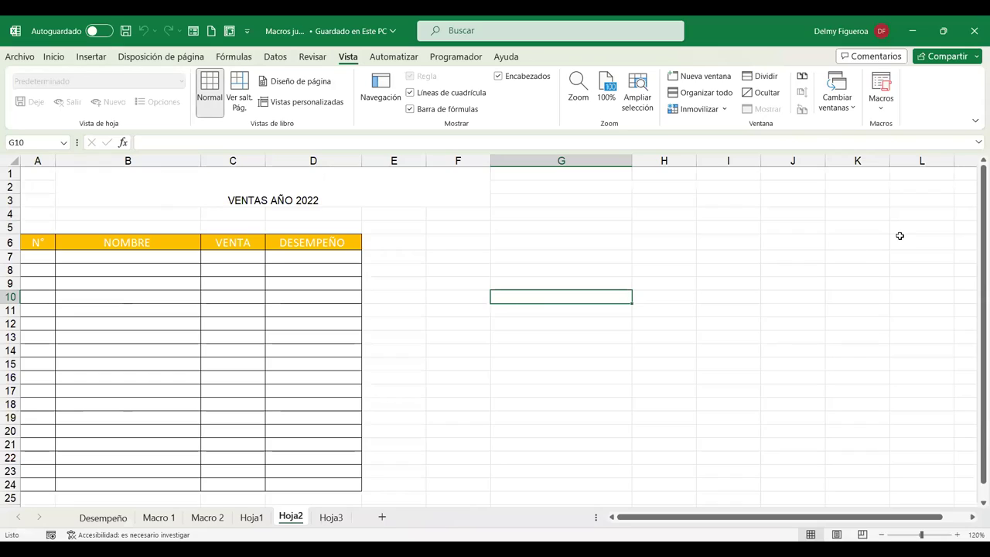
pyautogui.click(879, 117)
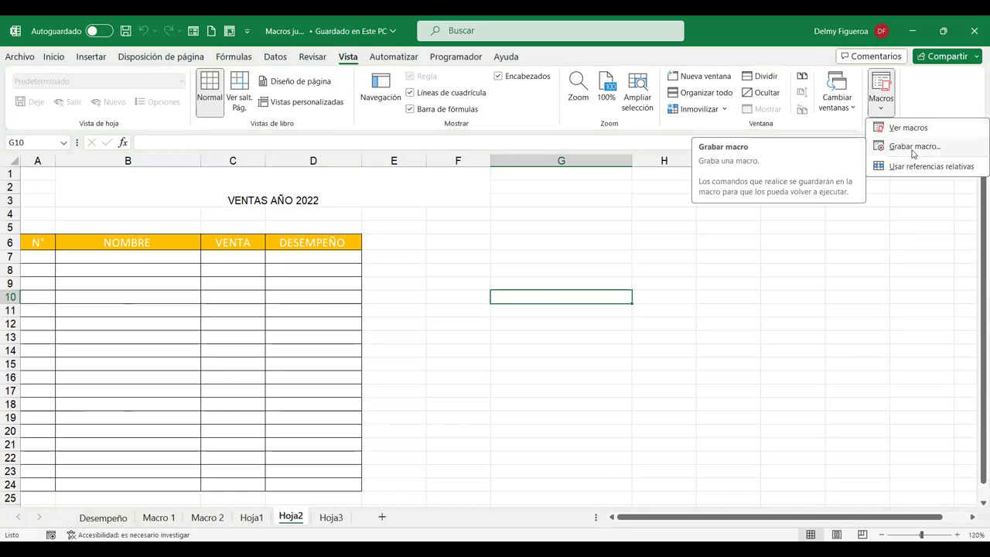
pyautogui.click(662, 273)
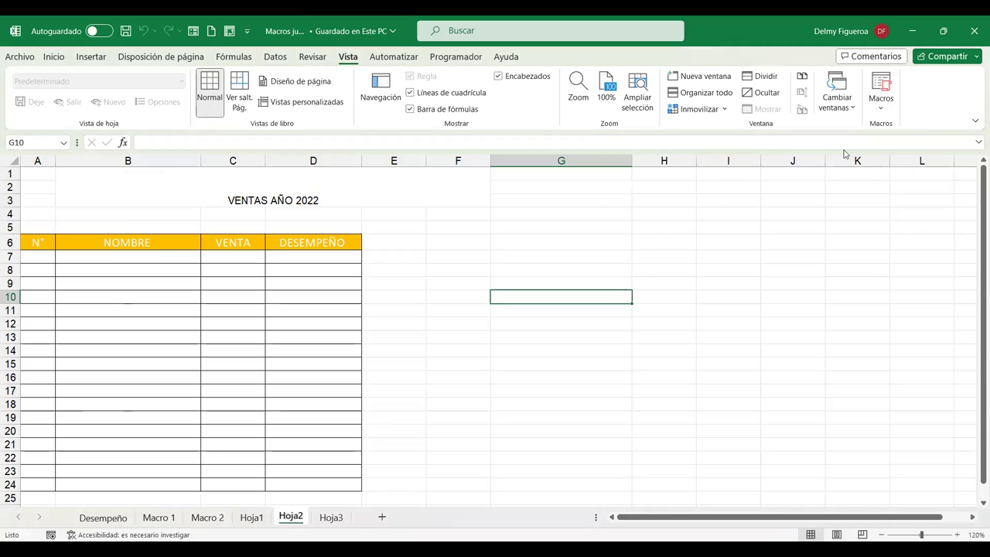
pyautogui.click(881, 112)
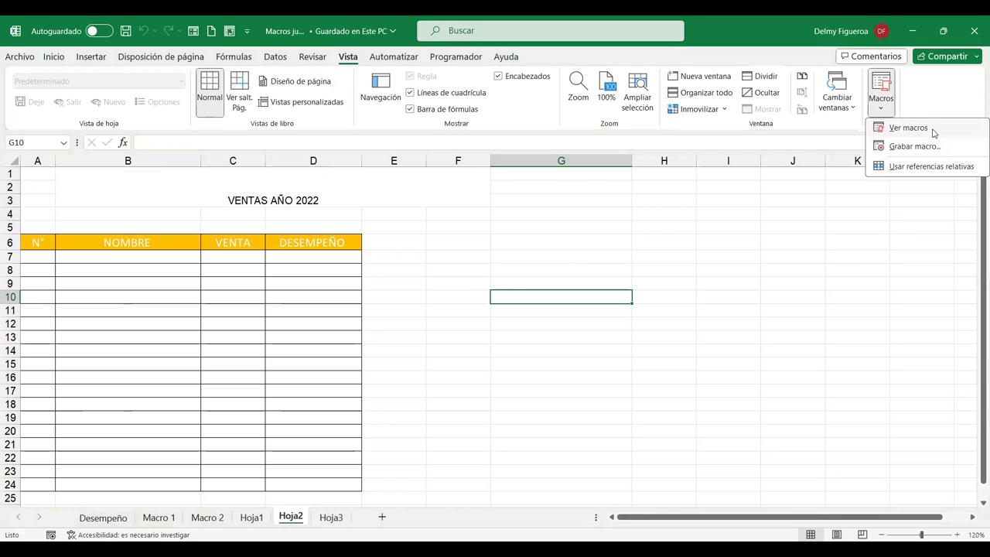
pyautogui.click(909, 128)
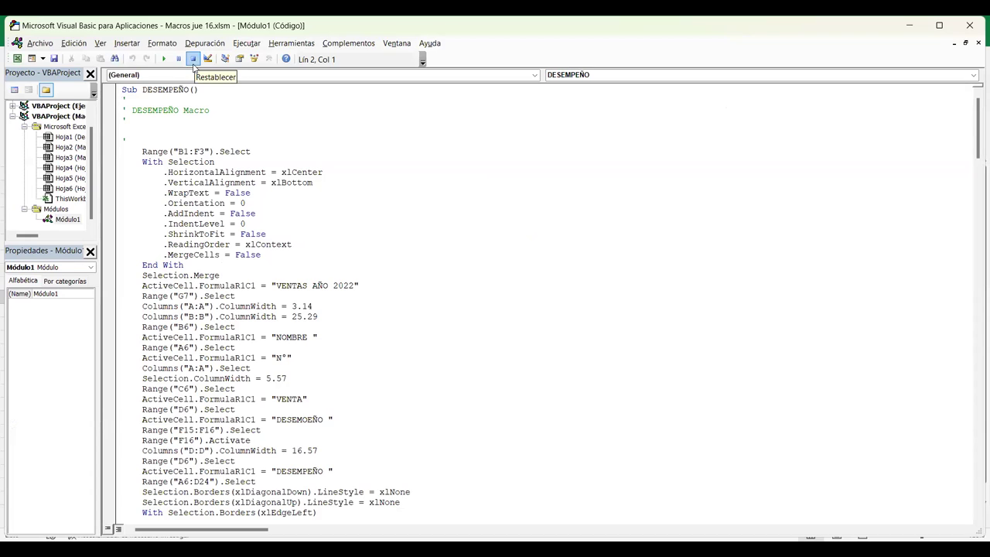
pyautogui.click(17, 58)
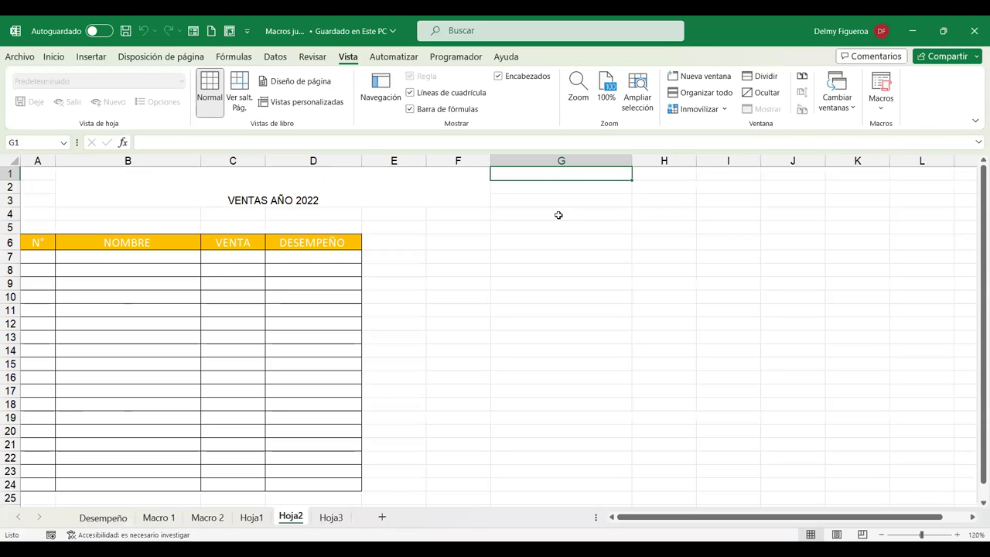
pyautogui.click(885, 112)
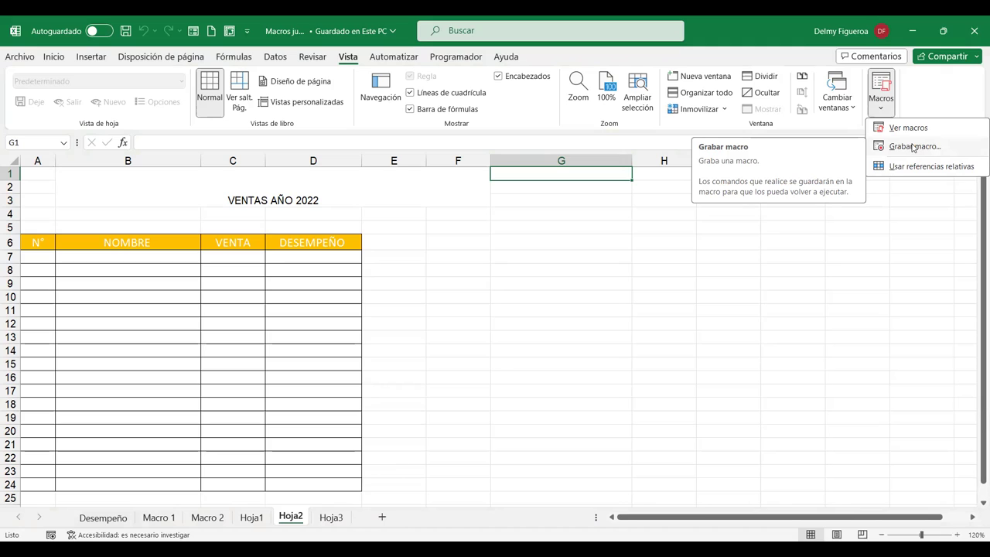
# Step: Begin recording a macro named FormatoEncabezado and go to its CTRL+ shortcut box
pyautogui.click(914, 146)
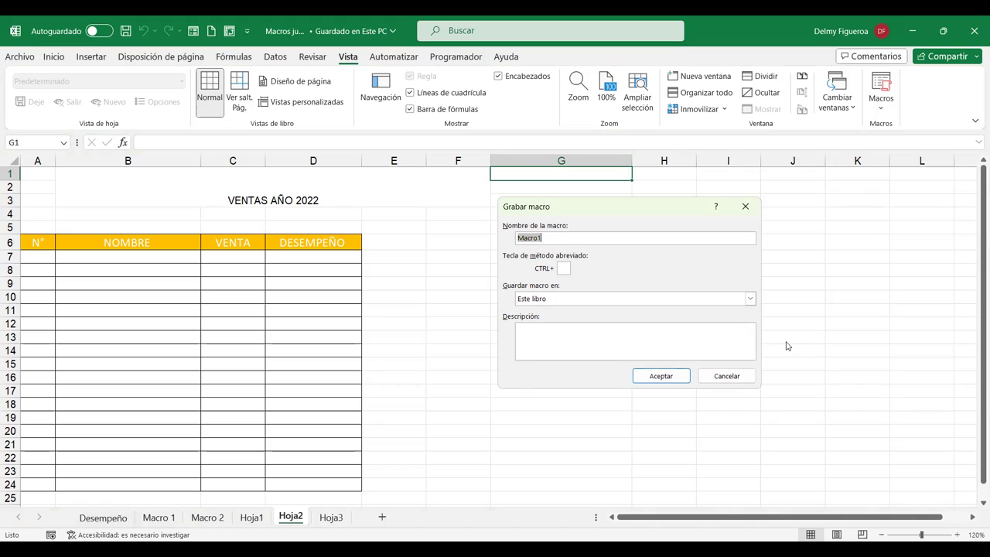
pyautogui.write('FormatoEncabezado')
pyautogui.click(563, 268)
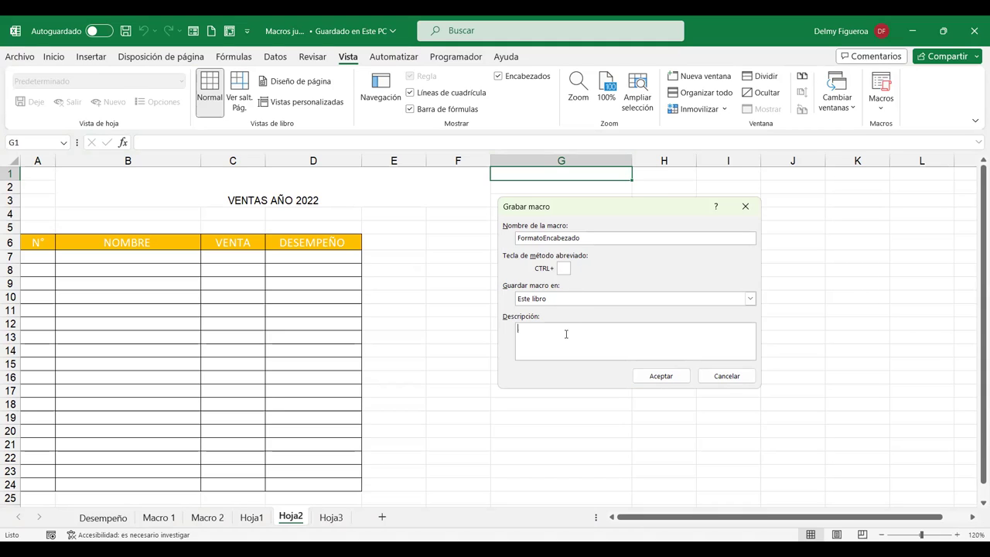
pyautogui.click(579, 301)
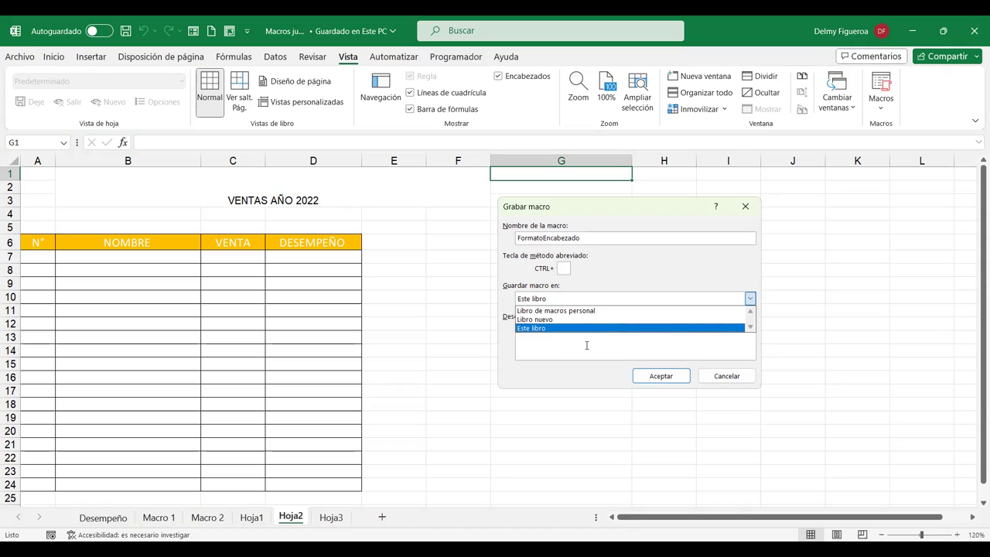
pyautogui.click(669, 298)
pyautogui.click(597, 301)
pyautogui.click(594, 350)
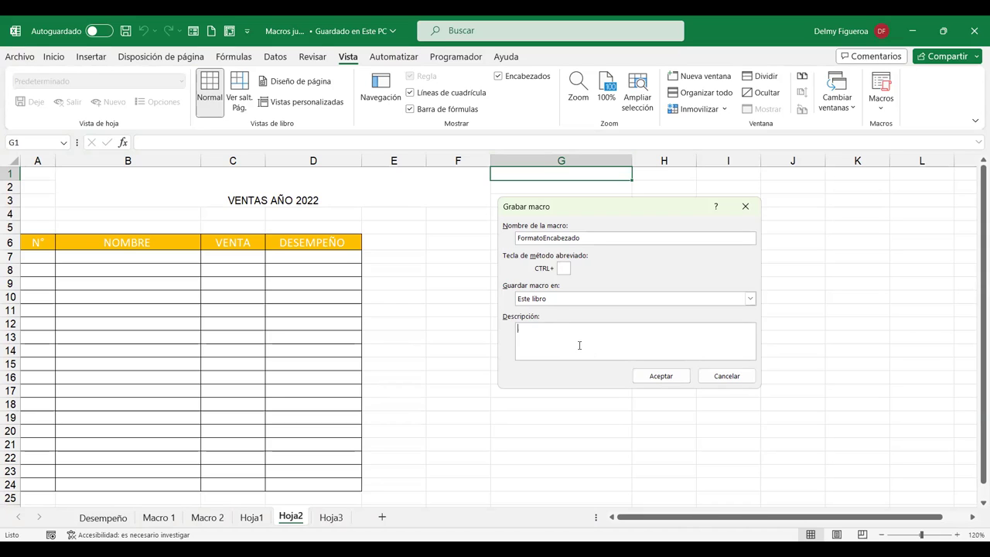
pyautogui.click(578, 345)
# Step: Start recording and enter 'Inglés Corporativo' in G1
pyautogui.click(682, 379)
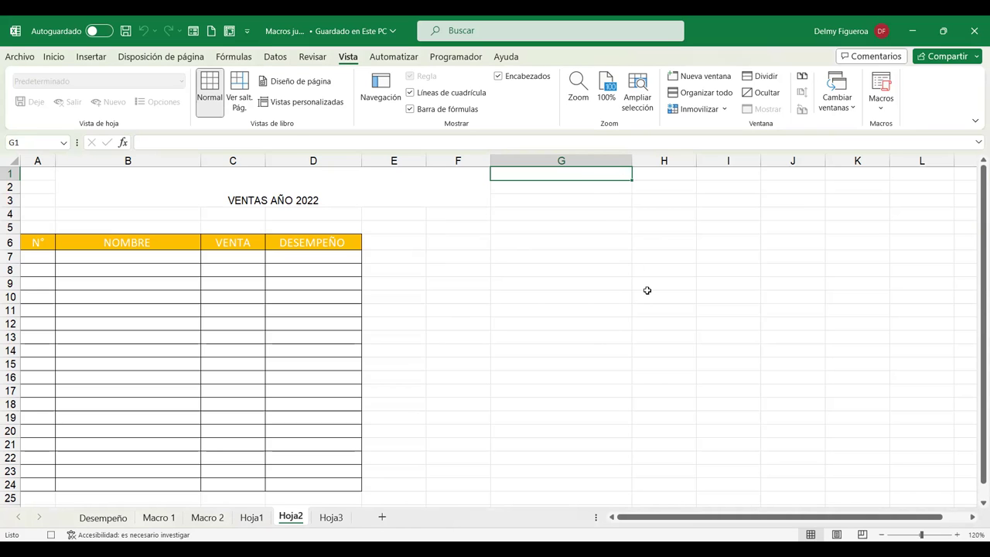
pyautogui.write('I')
pyautogui.write('N')
pyautogui.press('BackSpace')
pyautogui.write('nglés')
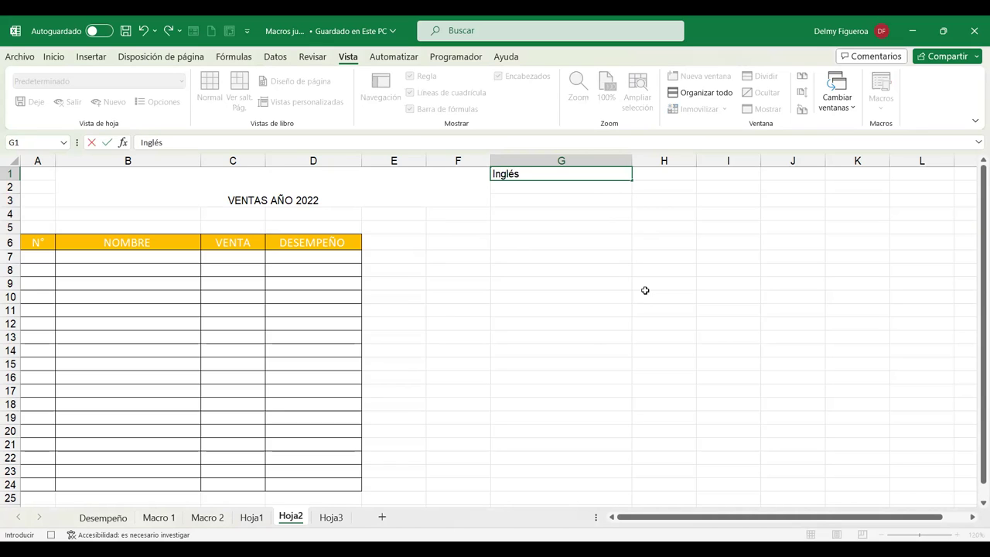
pyautogui.write(' Corporativo')
pyautogui.press('Return')
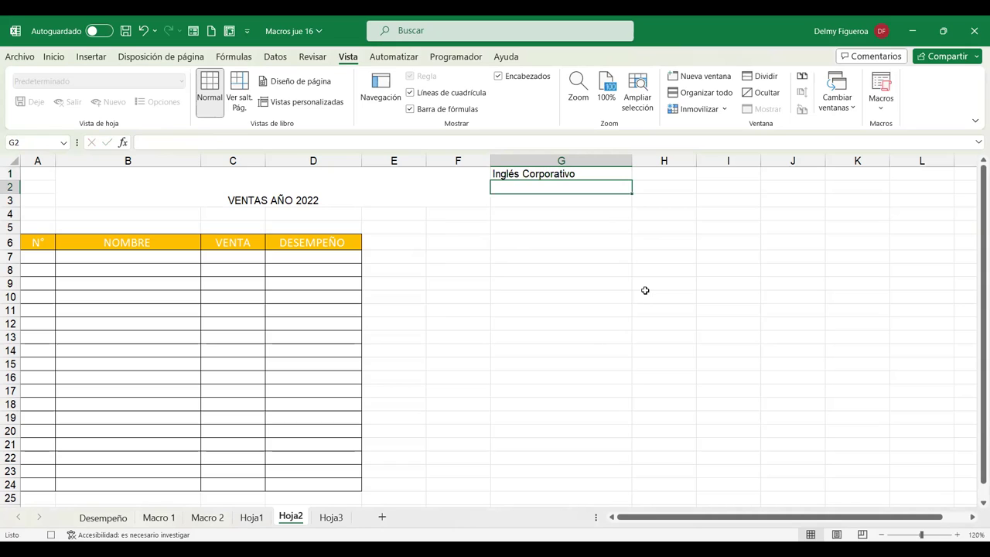
# Step: Enter 'Curso de Excel Avanzado' in G2 and 'Horario: 9:00 a 10:00 p.m.' in G3
pyautogui.write('Curso de Excel Avanzado')
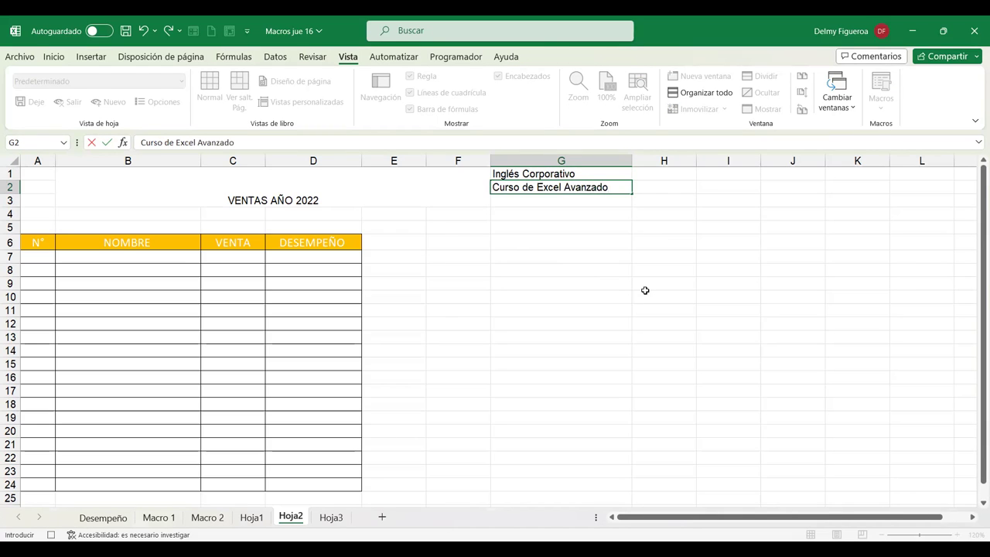
pyautogui.press('Return')
pyautogui.write('Hor')
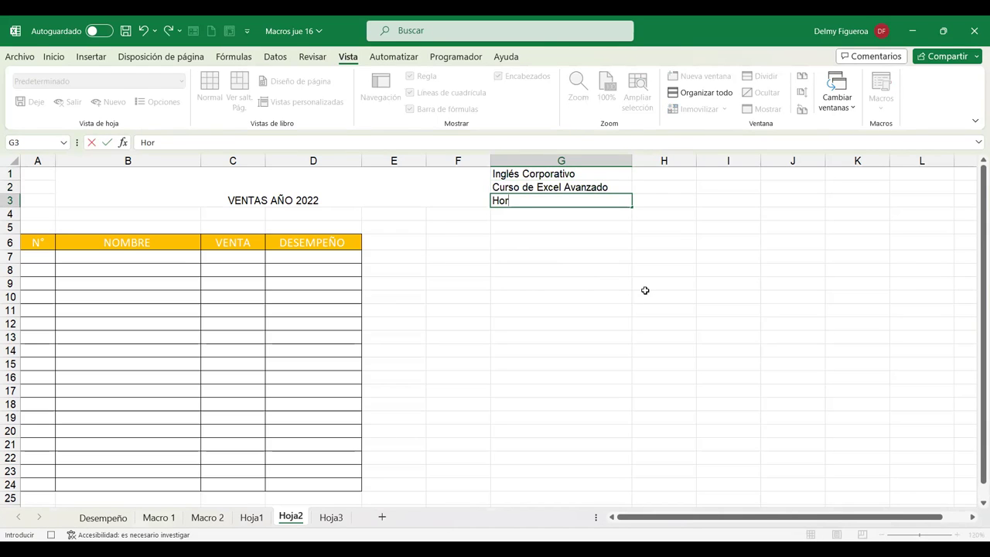
pyautogui.write('ario:')
pyautogui.write(' 8')
pyautogui.press('BackSpace')
pyautogui.press('BackSpace')
pyautogui.write('9:00')
pyautogui.write(' a 10:00 p.m.')
pyautogui.press('Return')
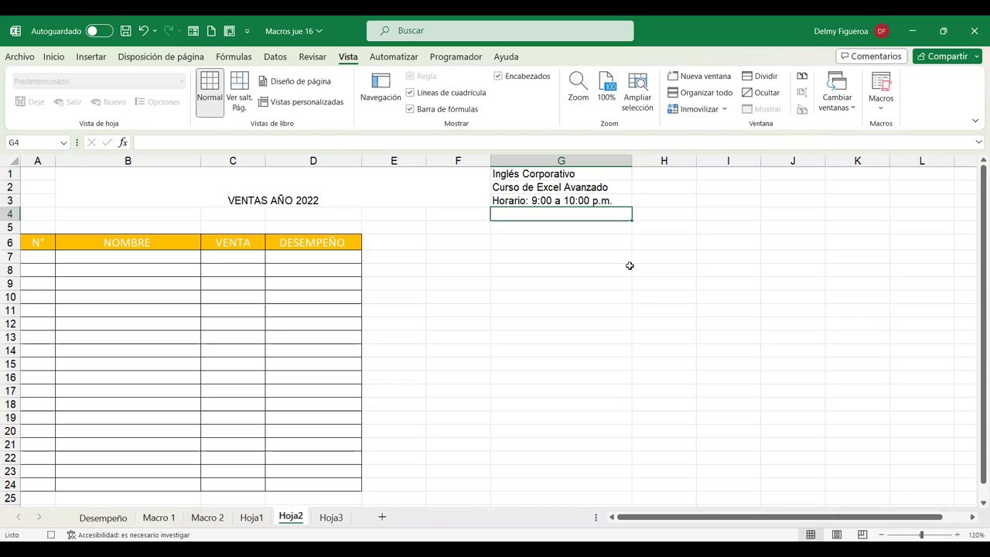
# Step: Make G1's Inglés Corporativo size 12, bold and blue
pyautogui.click(554, 174)
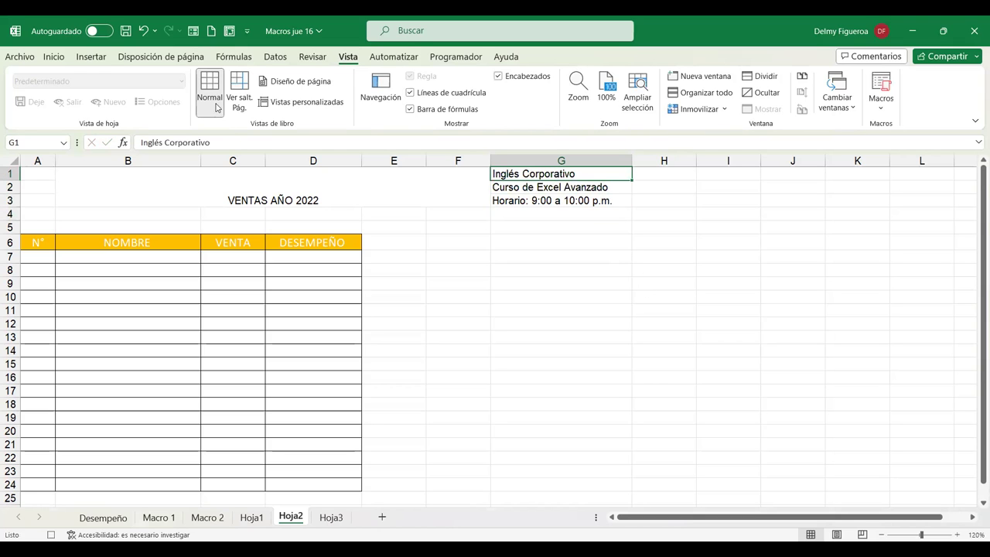
pyautogui.click(56, 57)
pyautogui.click(193, 80)
pyautogui.click(85, 101)
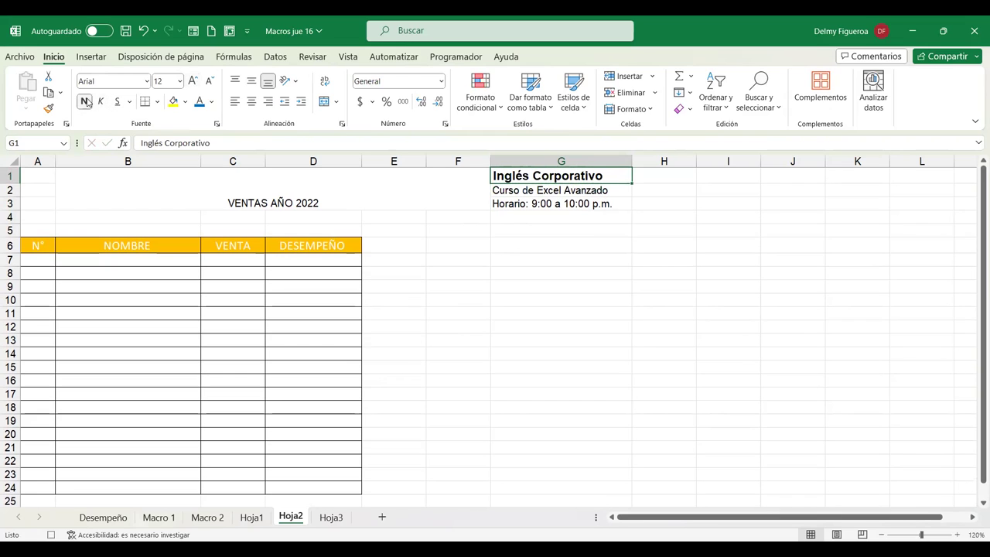
pyautogui.click(201, 105)
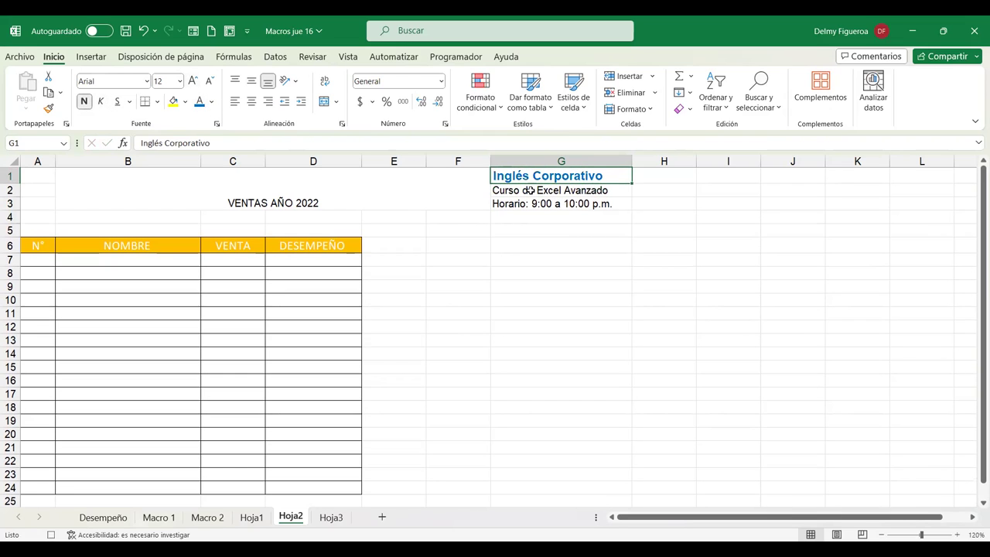
# Step: Make G2's course name bold, green and italic
pyautogui.press('Down')
pyautogui.click(85, 102)
pyautogui.click(213, 102)
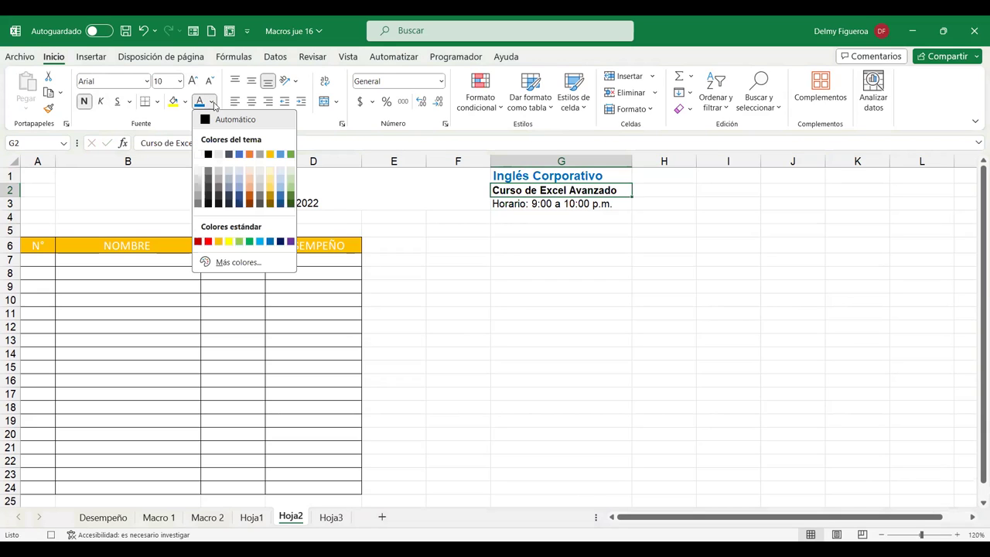
pyautogui.click(291, 199)
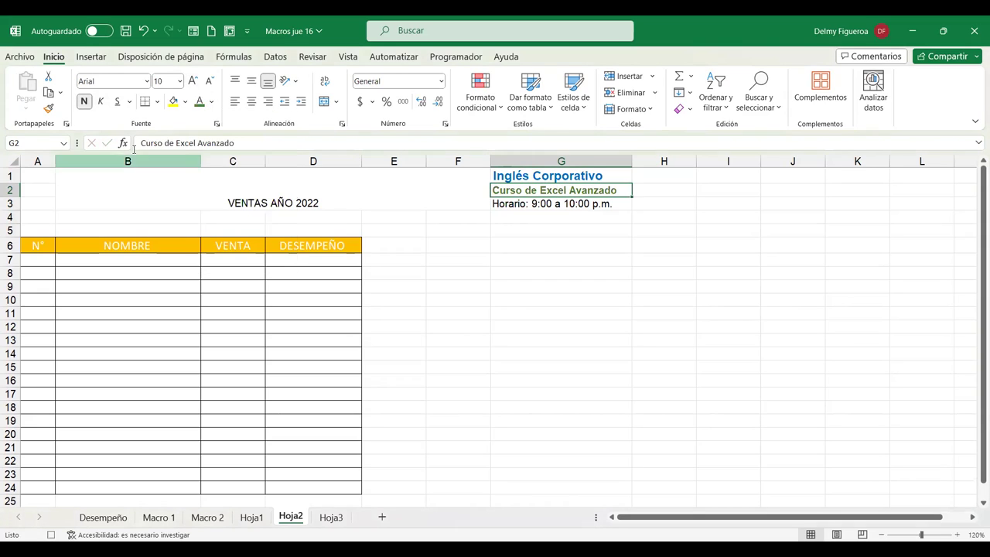
pyautogui.click(100, 101)
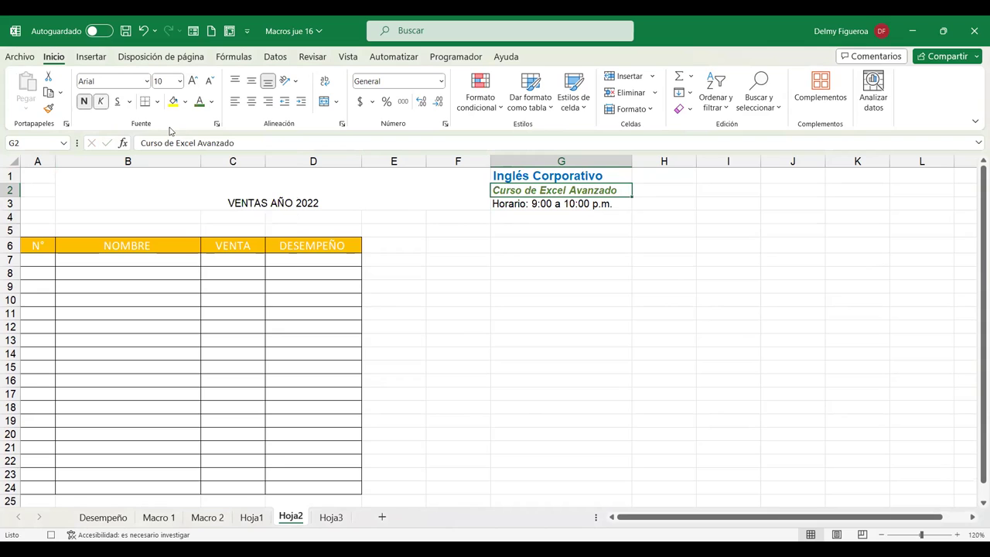
# Step: Make G3's schedule text dark blue and bold
pyautogui.click(510, 202)
pyautogui.click(212, 103)
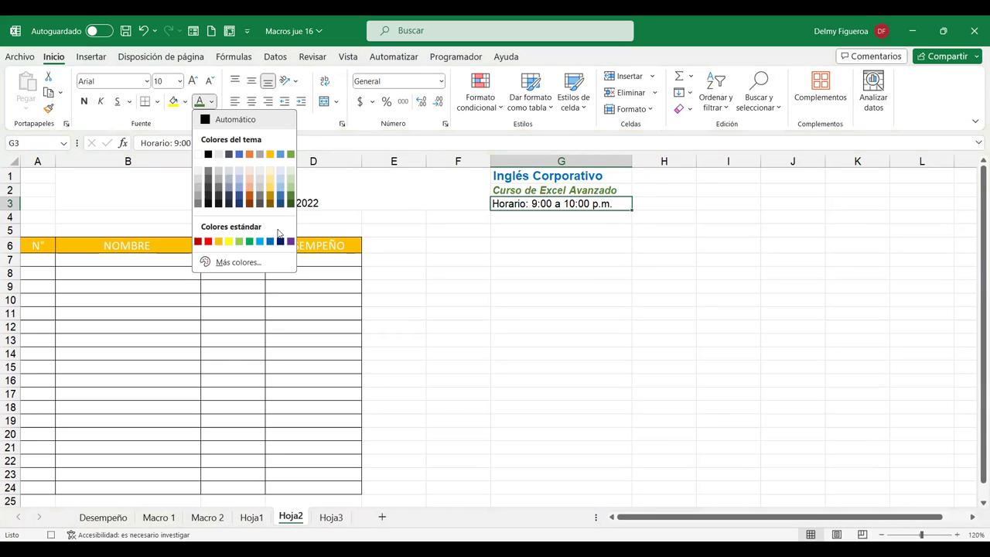
pyautogui.click(272, 242)
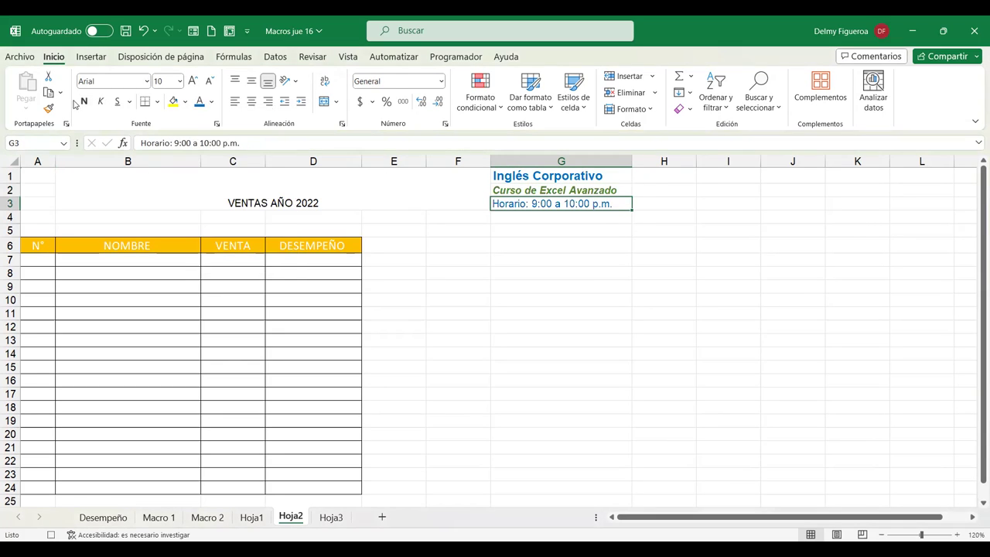
pyautogui.click(84, 101)
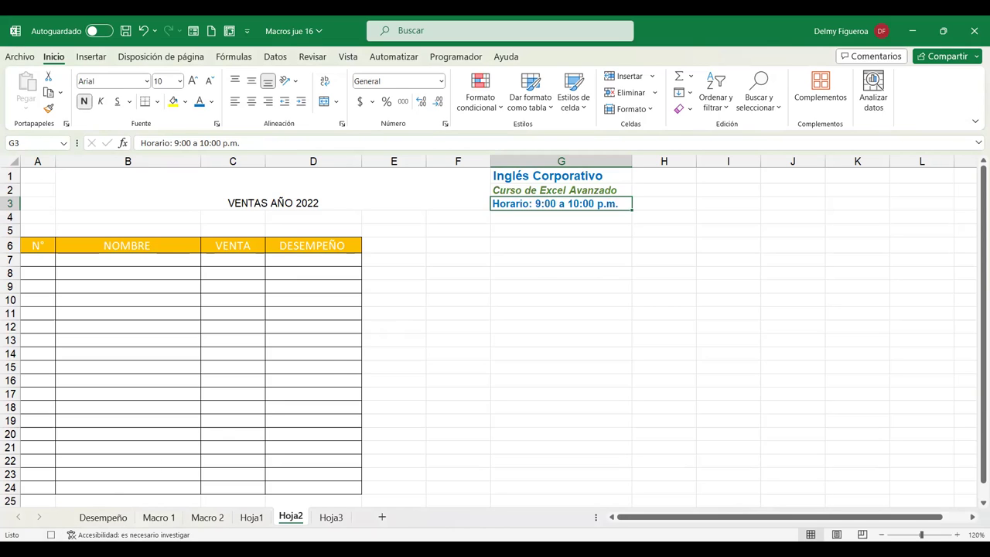
# Step: Stop the FormatoEncabezado recording and select cell I3
pyautogui.click(51, 535)
pyautogui.click(703, 199)
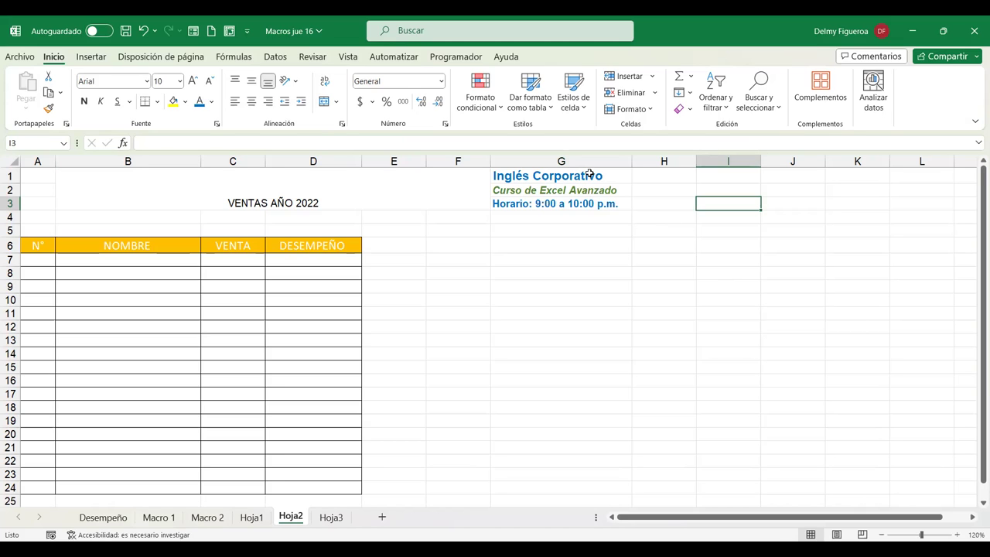
# Step: Clear the headings in G1:G7 and select G9
pyautogui.moveTo(589, 174); pyautogui.dragTo(588, 252)
pyautogui.press('Delete')
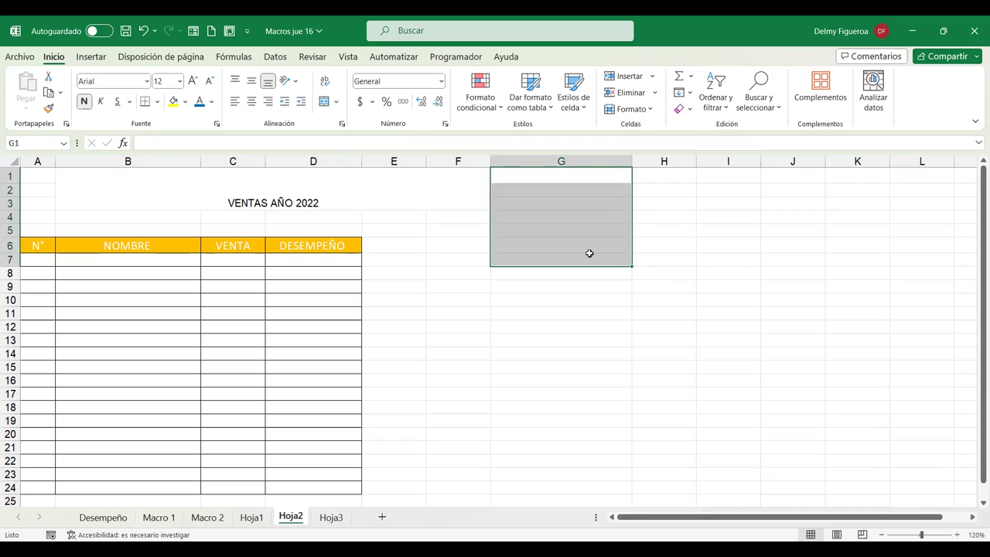
pyautogui.click(577, 176)
pyautogui.click(572, 290)
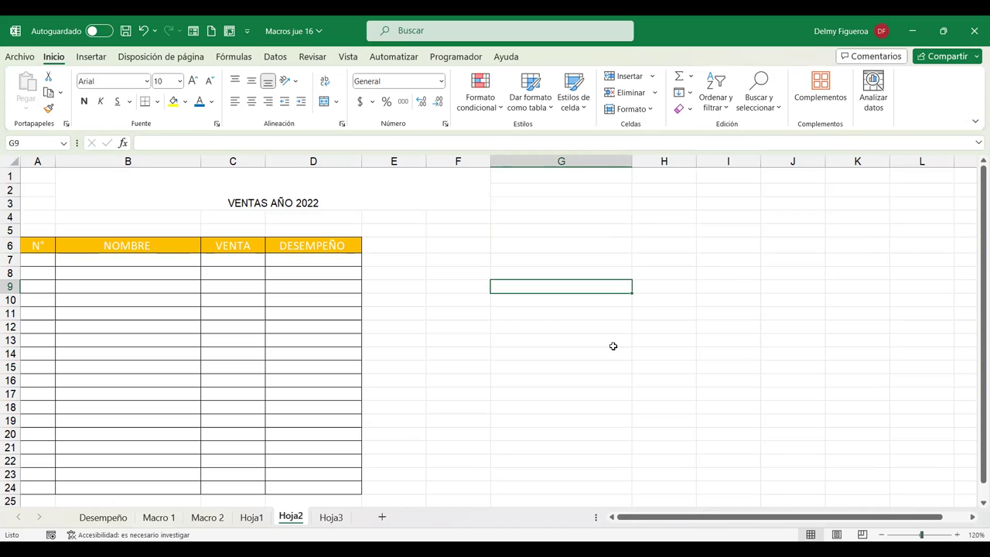
# Step: Run the FormatoEncabezado macro from Vista > Macros > Ver macros
pyautogui.click(348, 58)
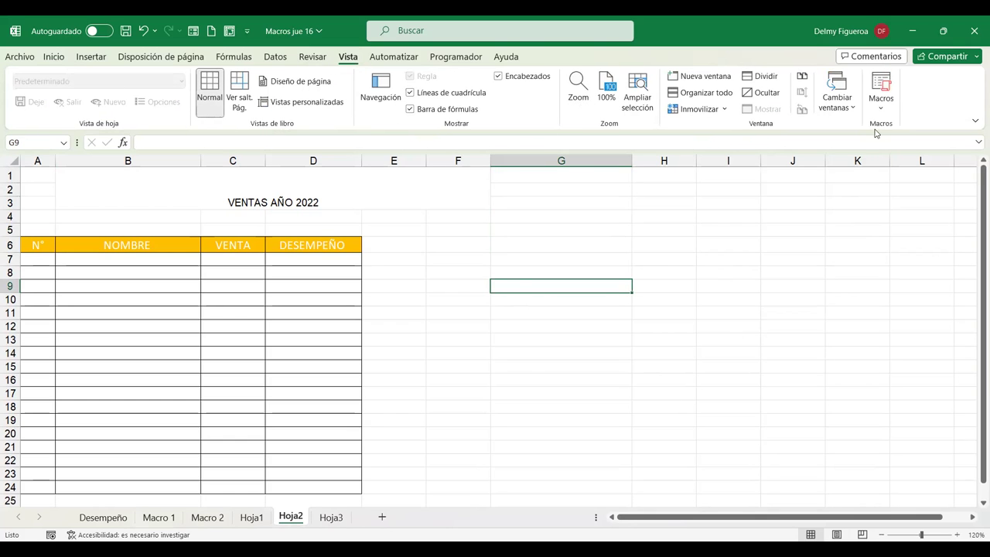
pyautogui.click(883, 107)
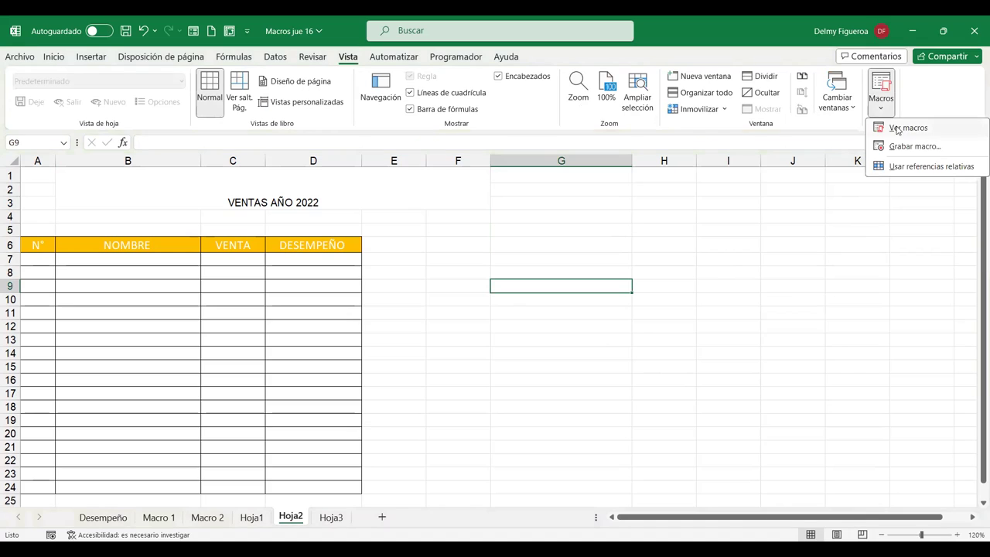
pyautogui.click(903, 133)
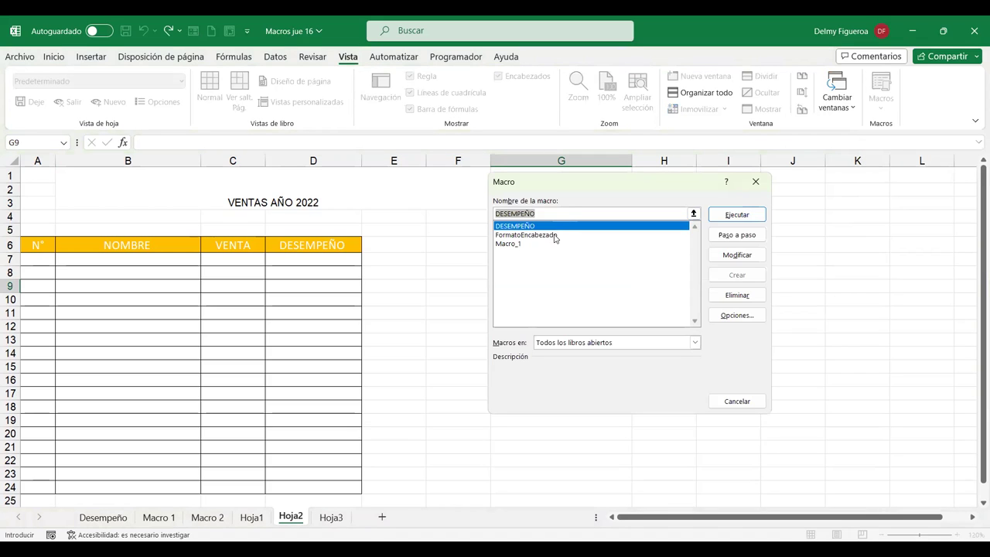
pyautogui.click(545, 237)
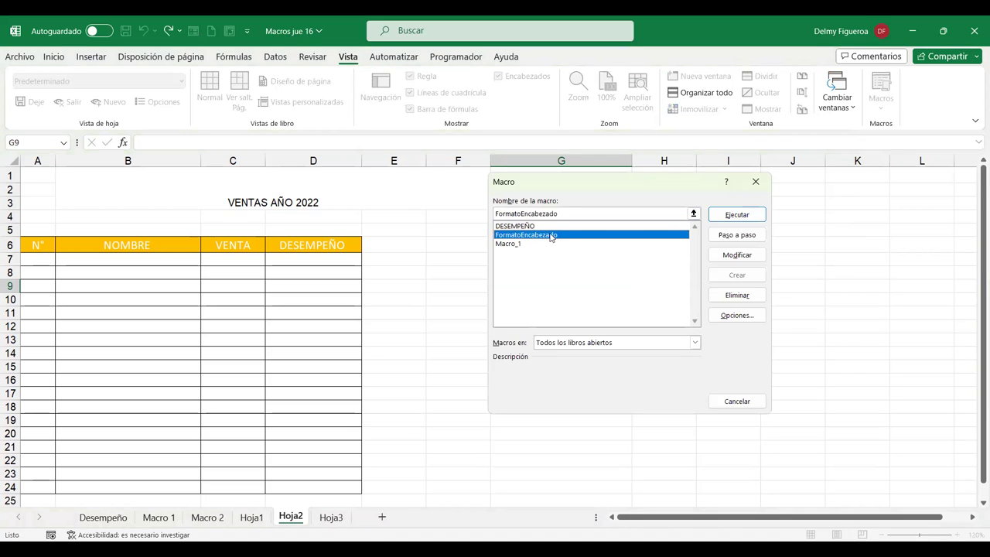
pyautogui.click(749, 218)
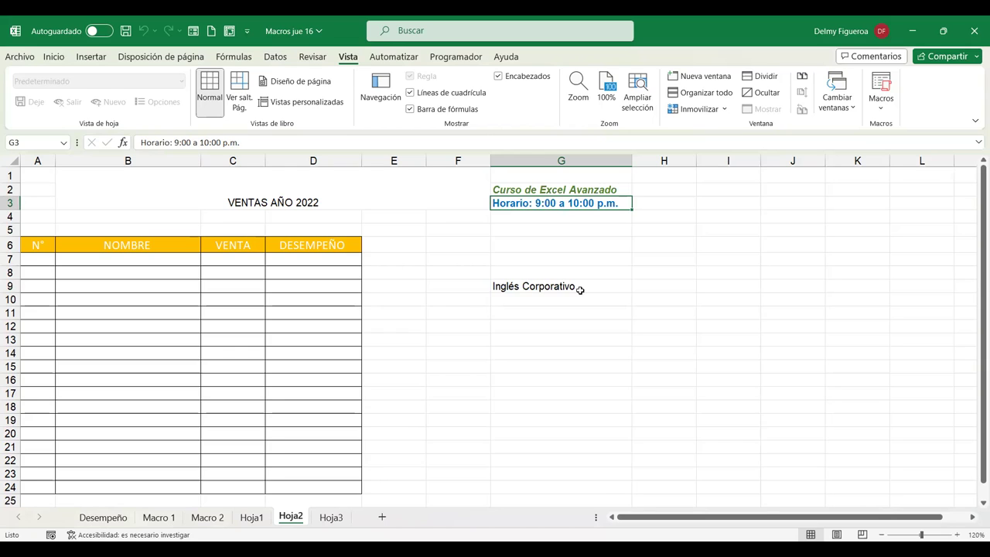
pyautogui.click(580, 289)
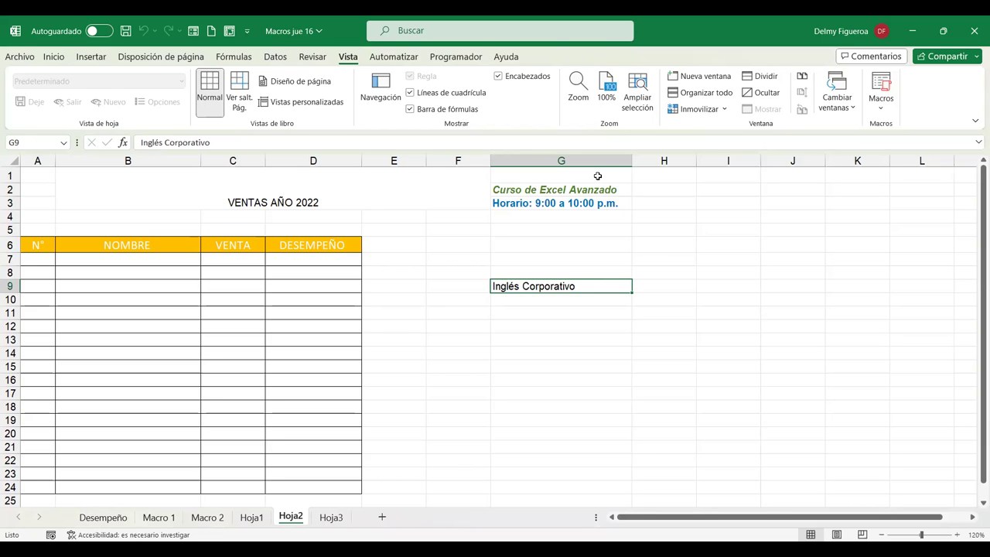
pyautogui.click(597, 176)
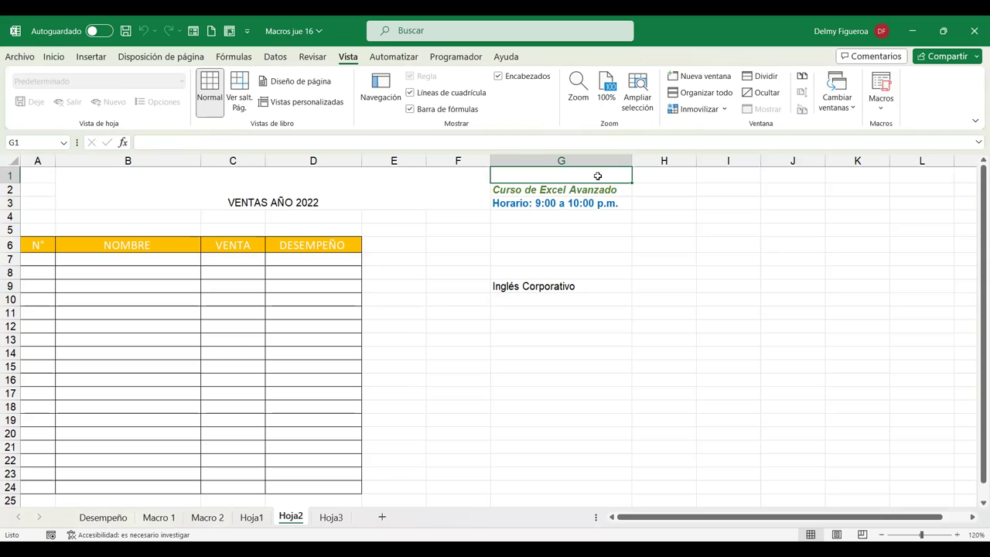
pyautogui.click(924, 323)
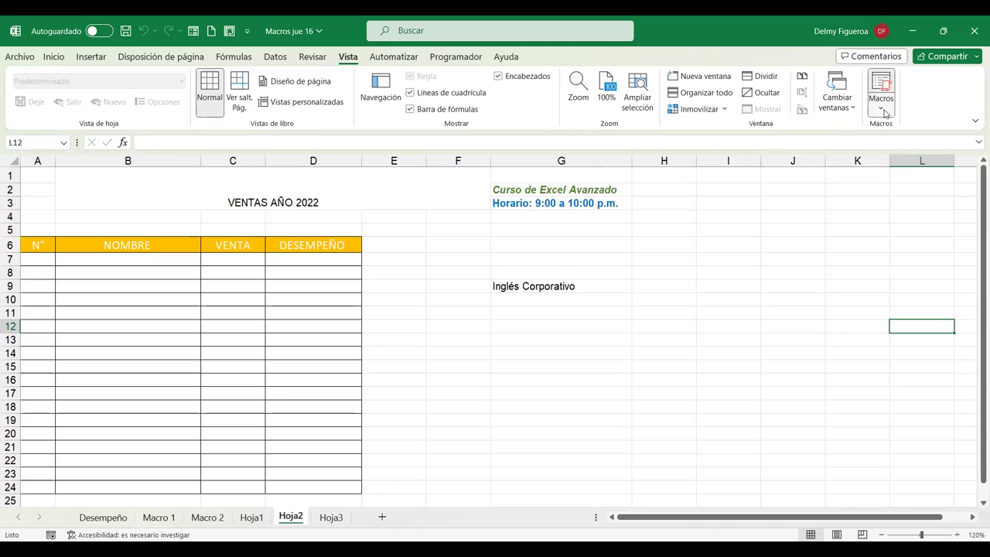
# Step: Open the FormatoEncabezado macro's code in the VBA editor via Ver macros > Modificar
pyautogui.click(883, 108)
pyautogui.click(918, 131)
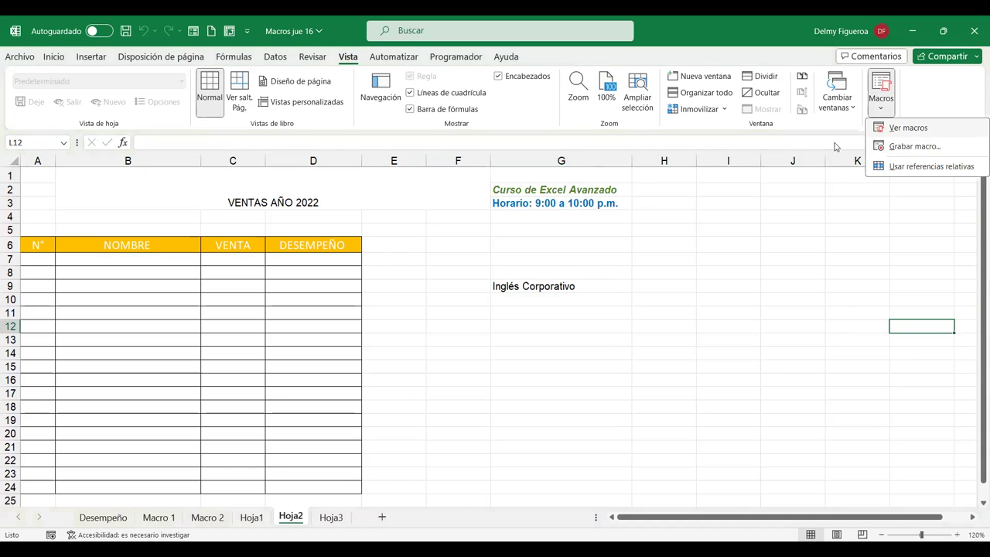
pyautogui.click(545, 235)
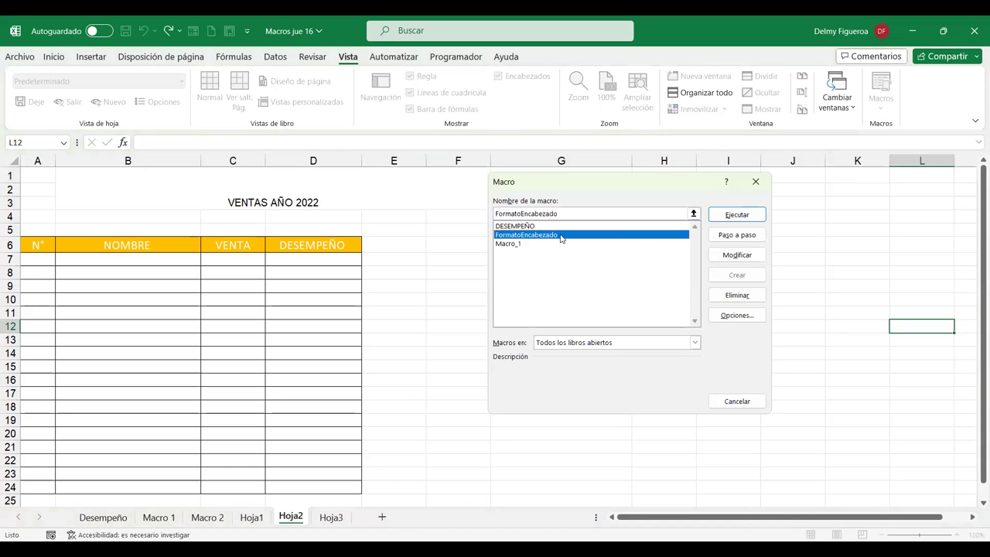
pyautogui.click(737, 256)
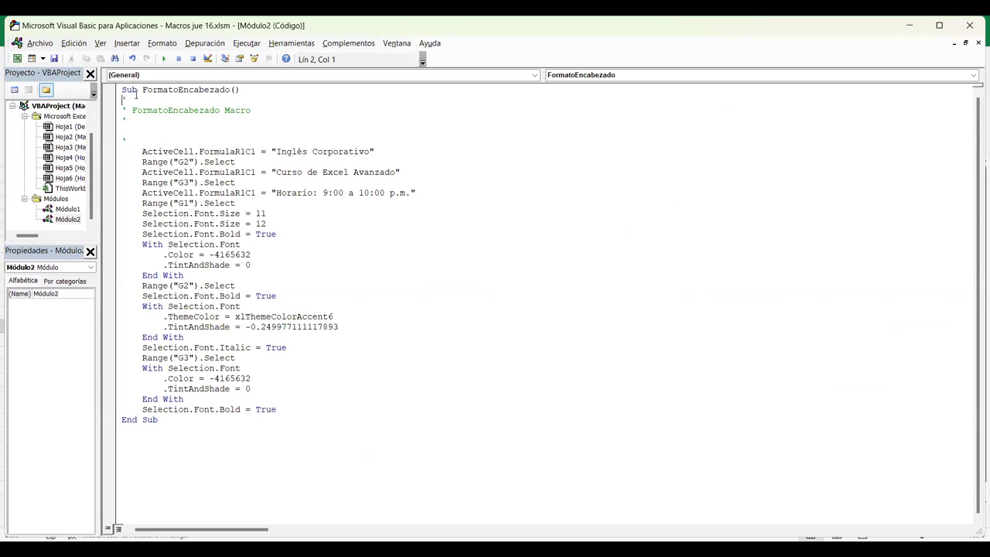
pyautogui.click(265, 111)
pyautogui.click(397, 147)
pyautogui.click(185, 161)
pyautogui.click(233, 161)
pyautogui.click(399, 173)
pyautogui.click(198, 148)
pyautogui.press('Down')
pyautogui.press('Down')
pyautogui.press('Down')
pyautogui.press('End')
pyautogui.press('Left')
pyautogui.press('Left')
pyautogui.press('Left')
pyautogui.click(185, 203)
pyautogui.click(279, 234)
pyautogui.moveTo(215, 254); pyautogui.dragTo(250, 255)
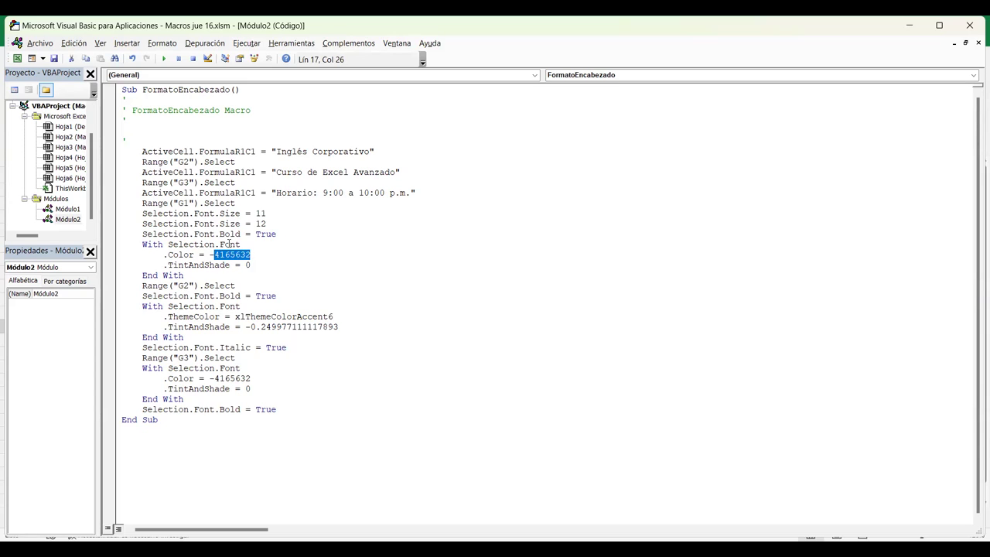
pyautogui.click(237, 245)
pyautogui.click(251, 265)
pyautogui.moveTo(207, 244); pyautogui.dragTo(256, 270)
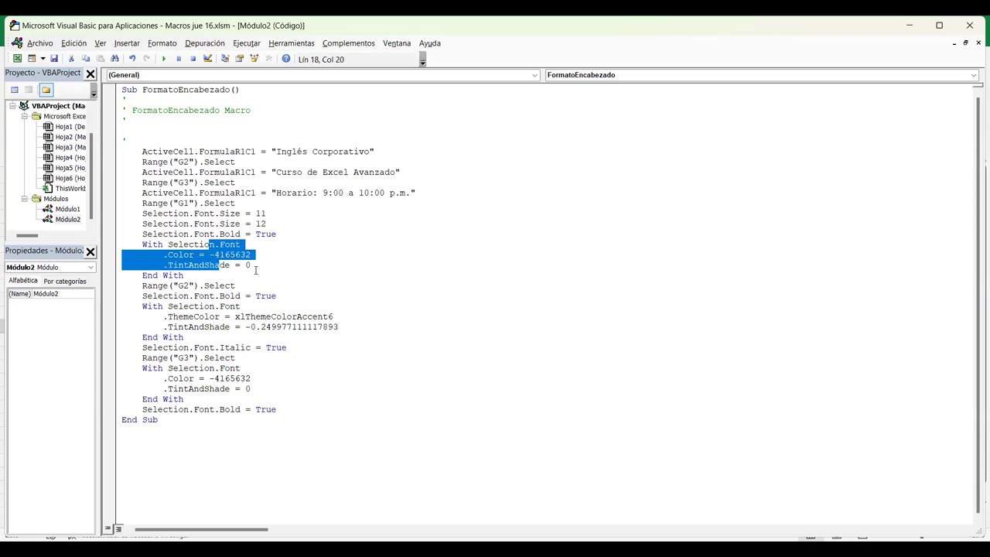
pyautogui.click(184, 286)
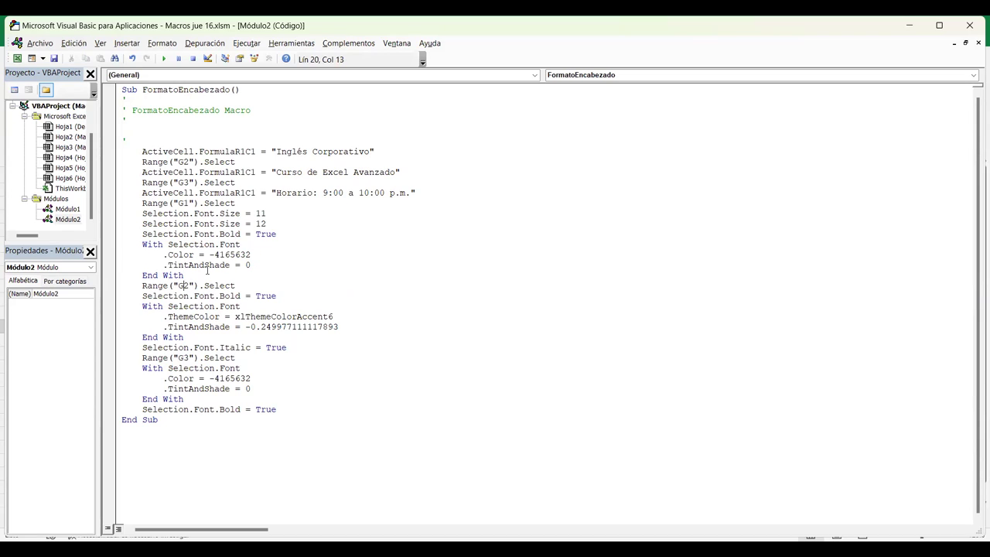
pyautogui.moveTo(193, 265); pyautogui.dragTo(225, 265)
pyautogui.click(249, 264)
pyautogui.click(184, 286)
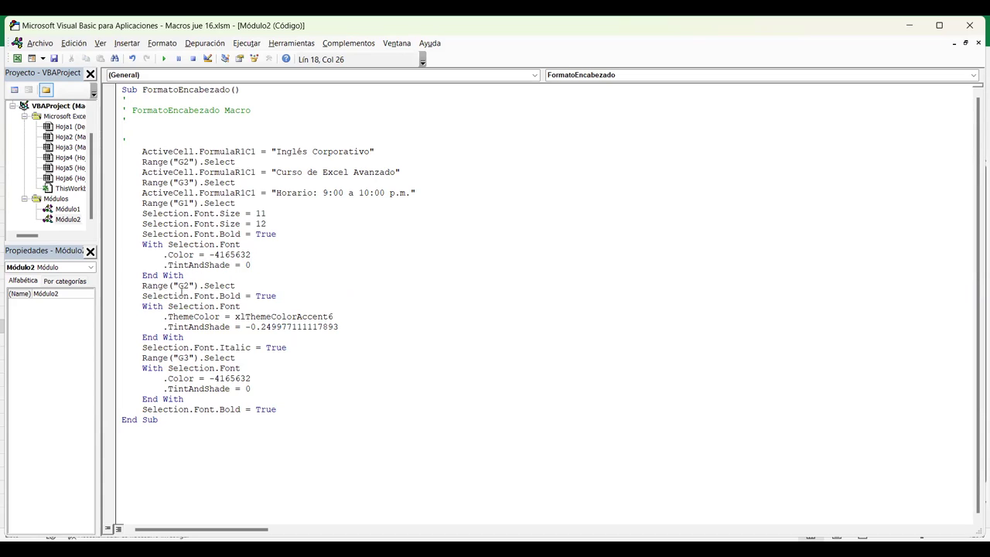
# Step: Review the G2 bold/italic and G3 font lines in the code, then return to the workbook
pyautogui.click(230, 295)
pyautogui.click(218, 347)
pyautogui.click(189, 357)
pyautogui.click(244, 368)
pyautogui.click(16, 60)
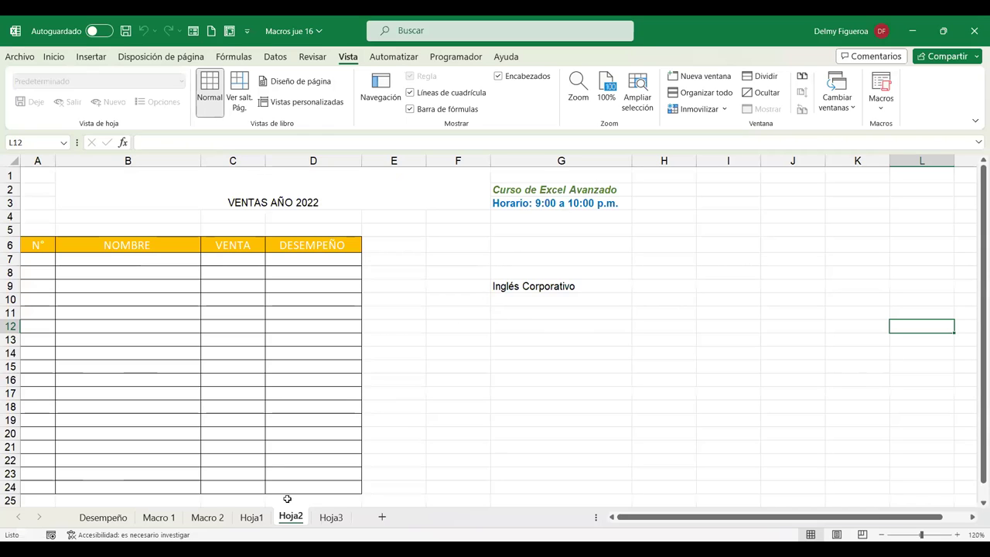
# Step: On Hoja1, enter a salesperson's name in J1, Juguetes in J2 and 10000 in J3
pyautogui.click(252, 521)
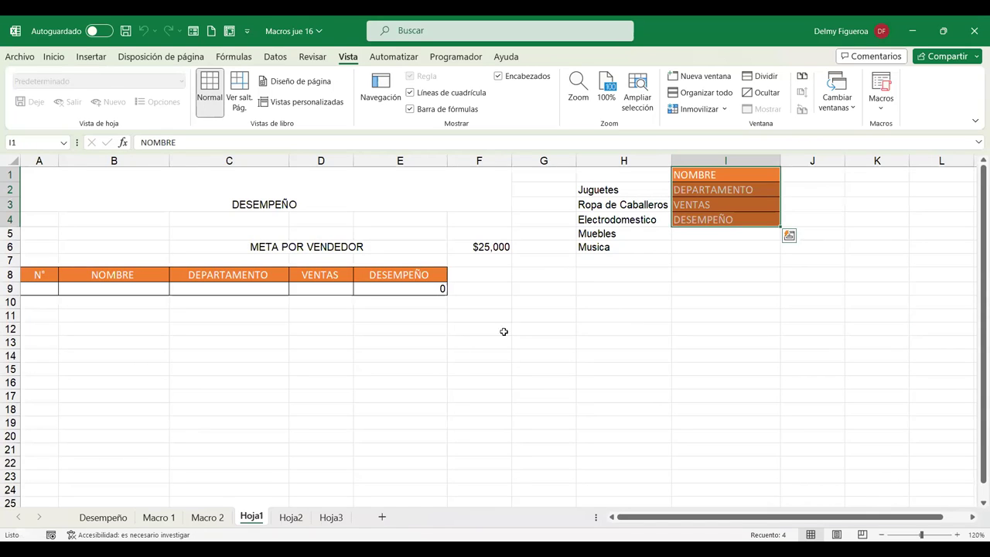
pyautogui.click(817, 174)
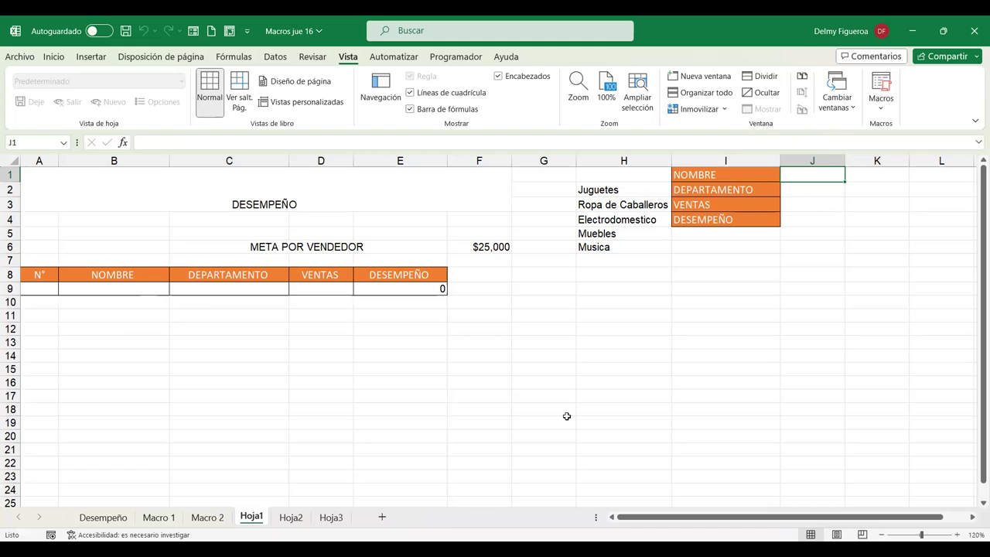
pyautogui.click(816, 178)
pyautogui.write('Diego')
pyautogui.press('Return')
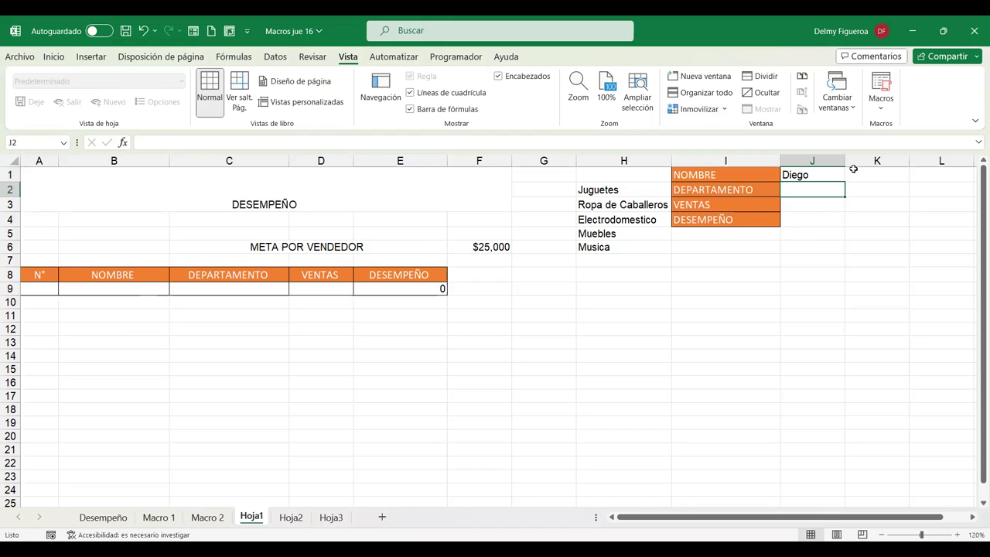
pyautogui.write('Juguetes')
pyautogui.press('Return')
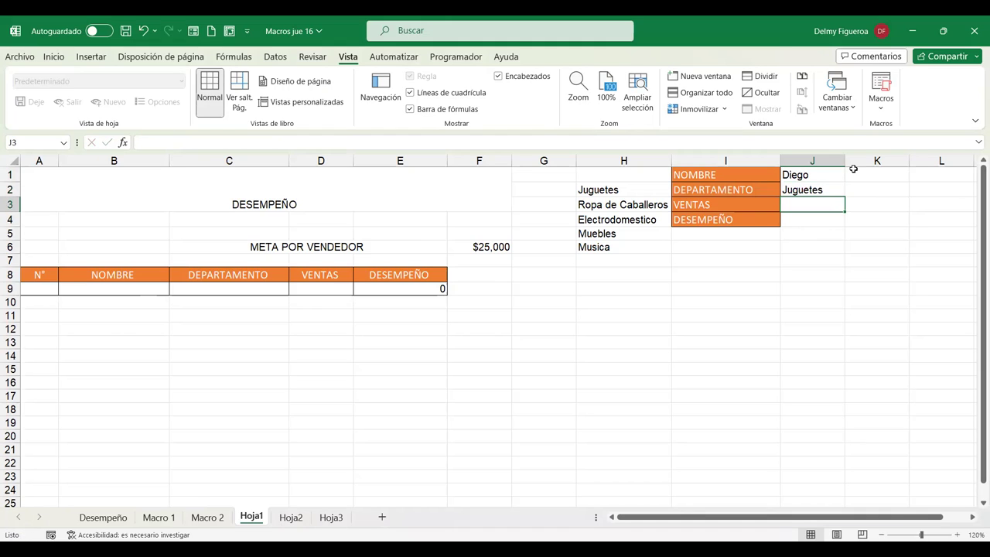
pyautogui.write('10')
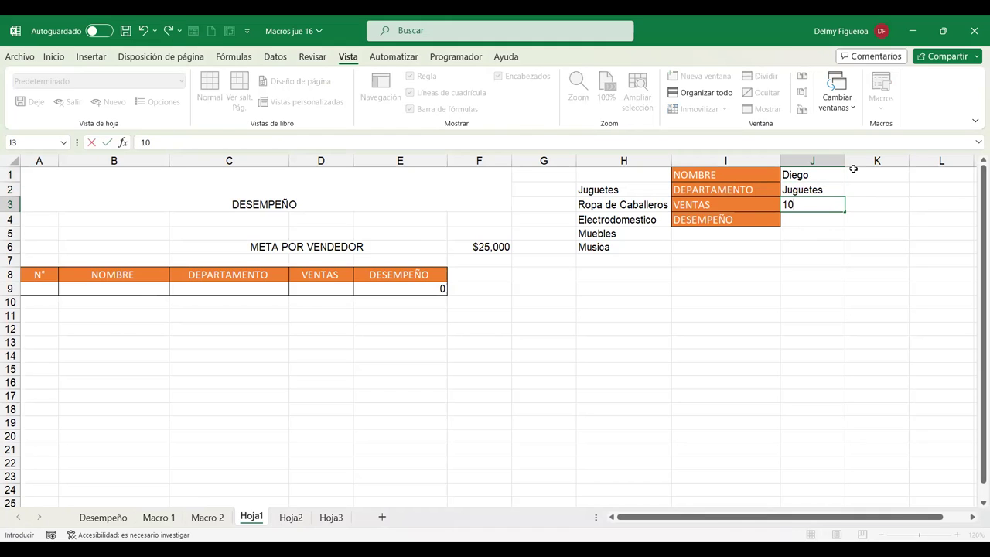
pyautogui.write('000')
pyautogui.press('Return')
# Step: Format the J3 sales figure as currency ($ 10,000.00)
pyautogui.press('Up')
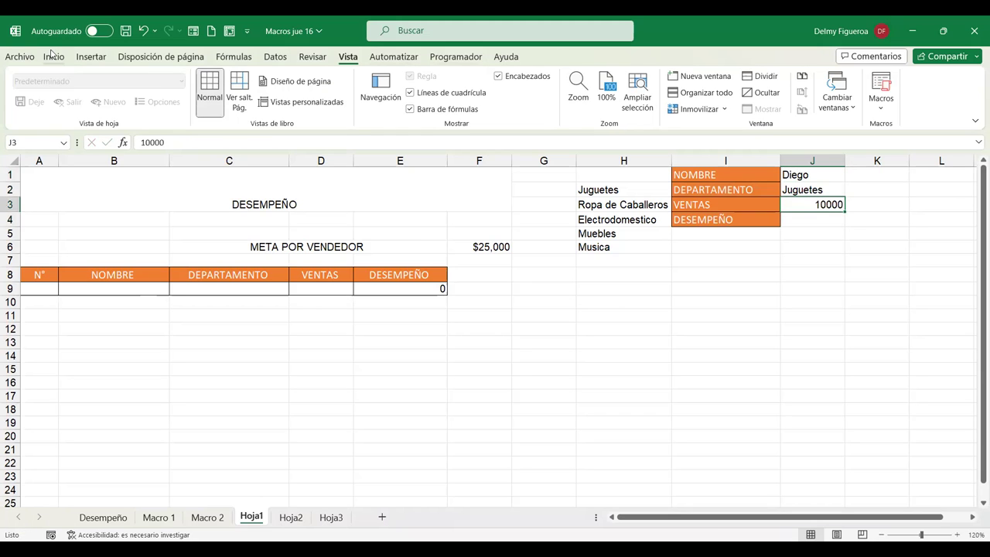
pyautogui.click(53, 57)
pyautogui.click(360, 103)
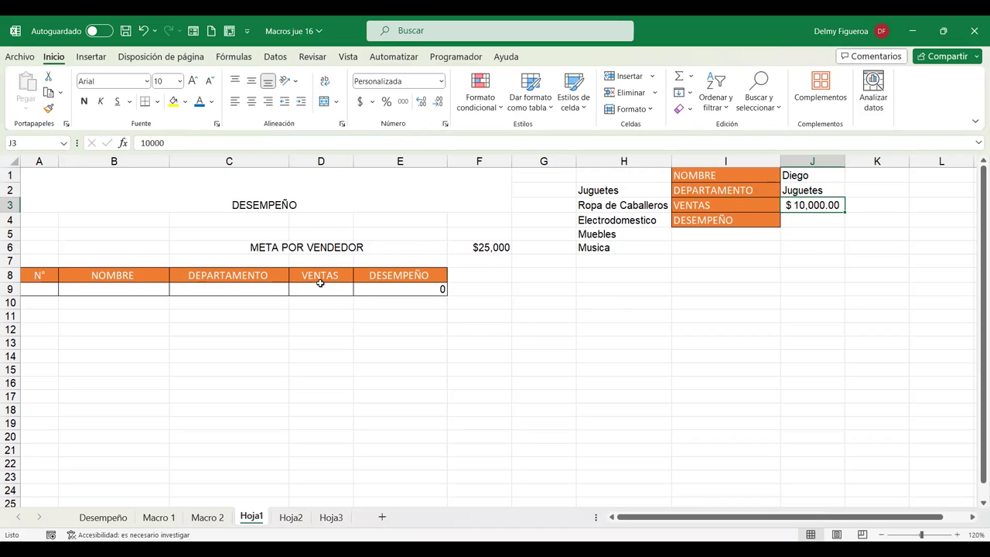
pyautogui.click(819, 219)
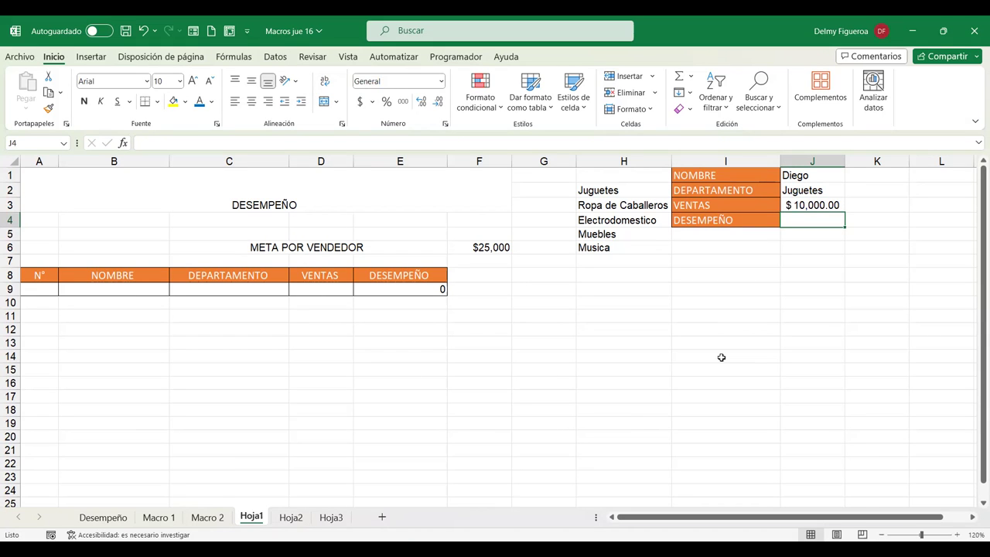
# Step: Delete the DESEMPEÑO label cell I4, shifting the cells below up
pyautogui.click(759, 220)
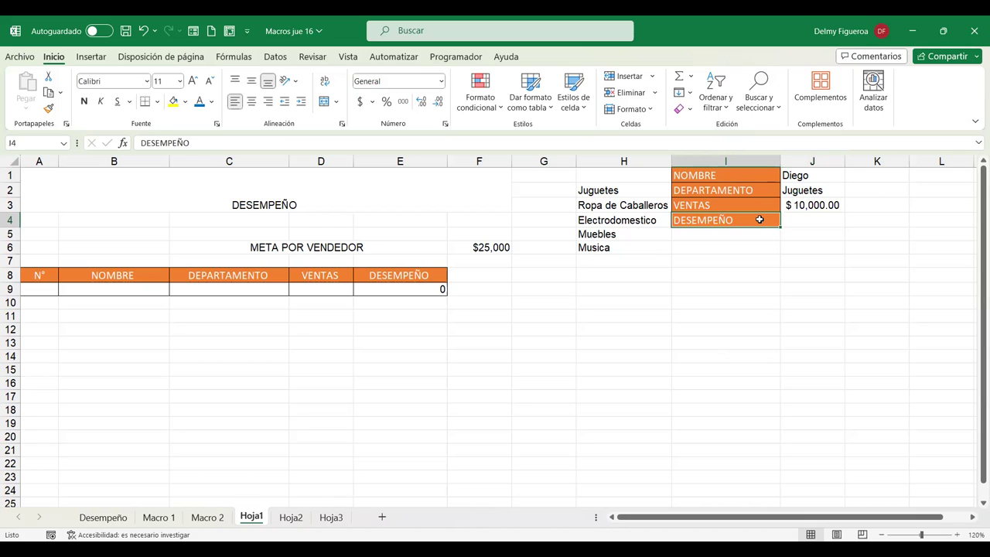
pyautogui.rightClick(759, 219)
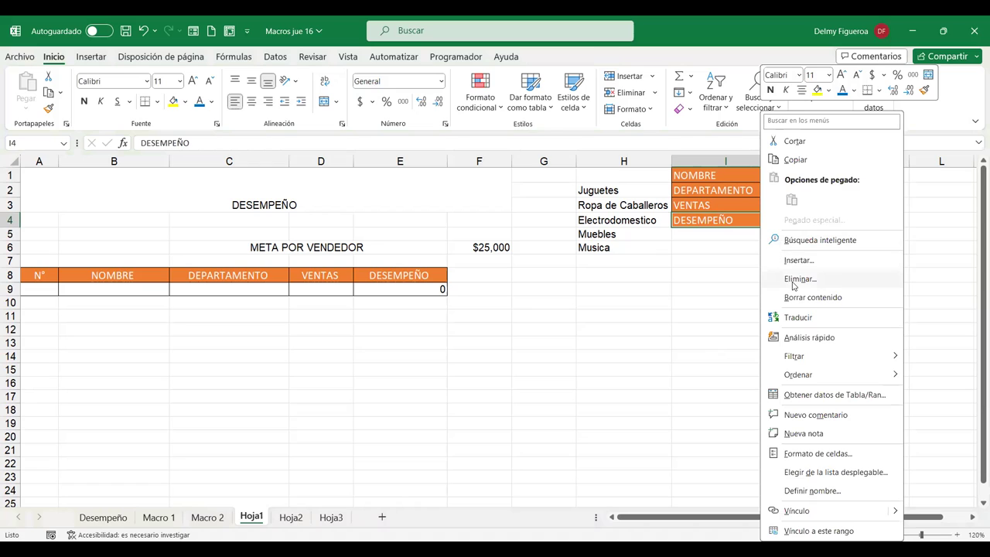
pyautogui.click(793, 279)
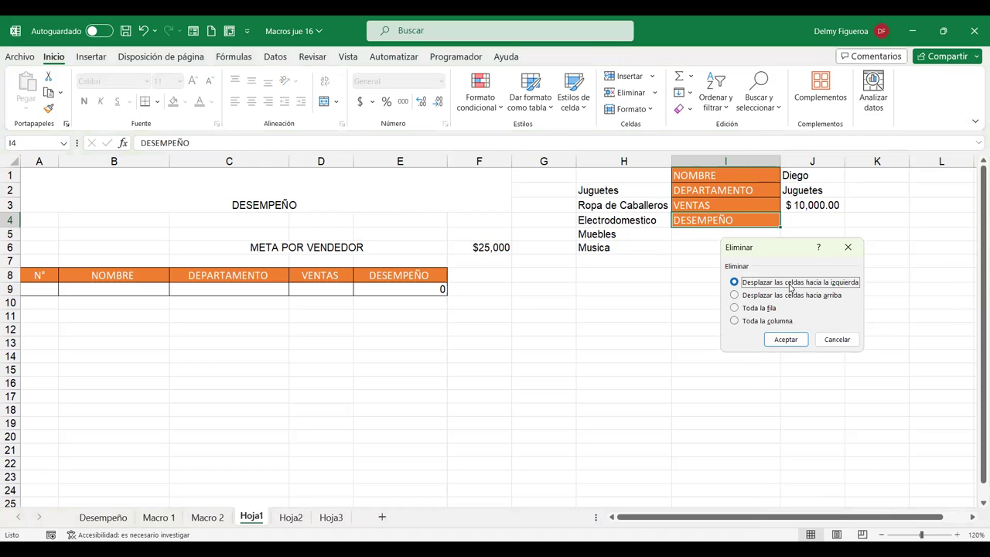
pyautogui.click(790, 296)
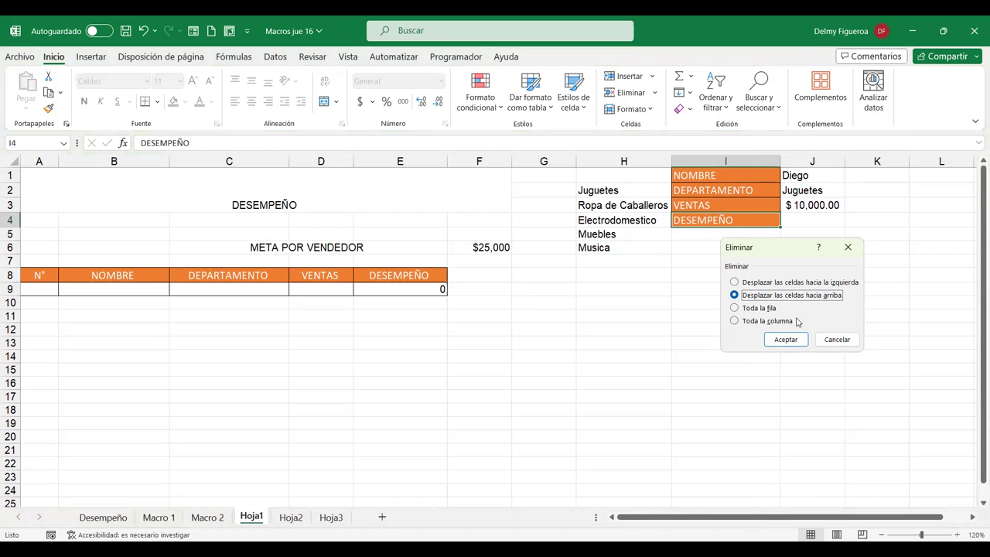
pyautogui.click(785, 339)
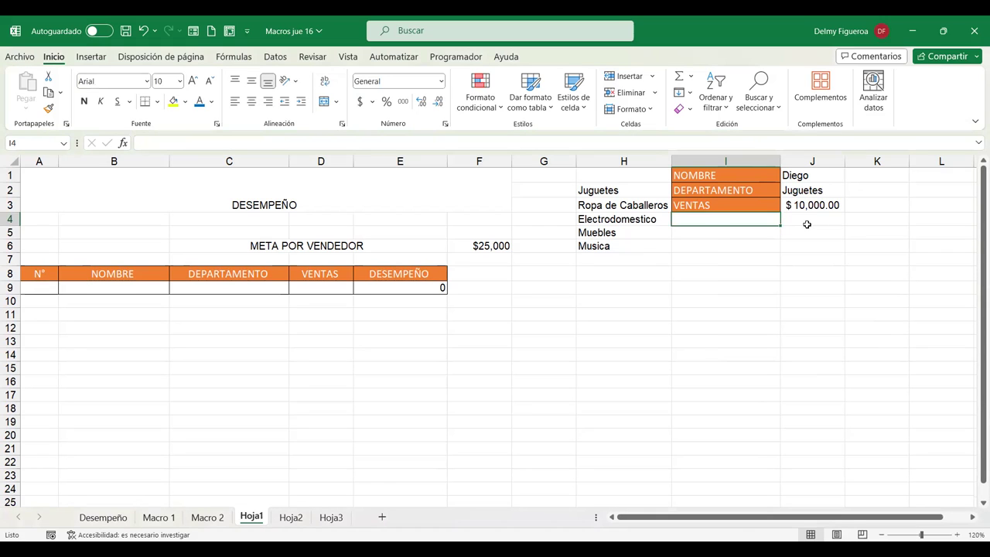
pyautogui.click(806, 223)
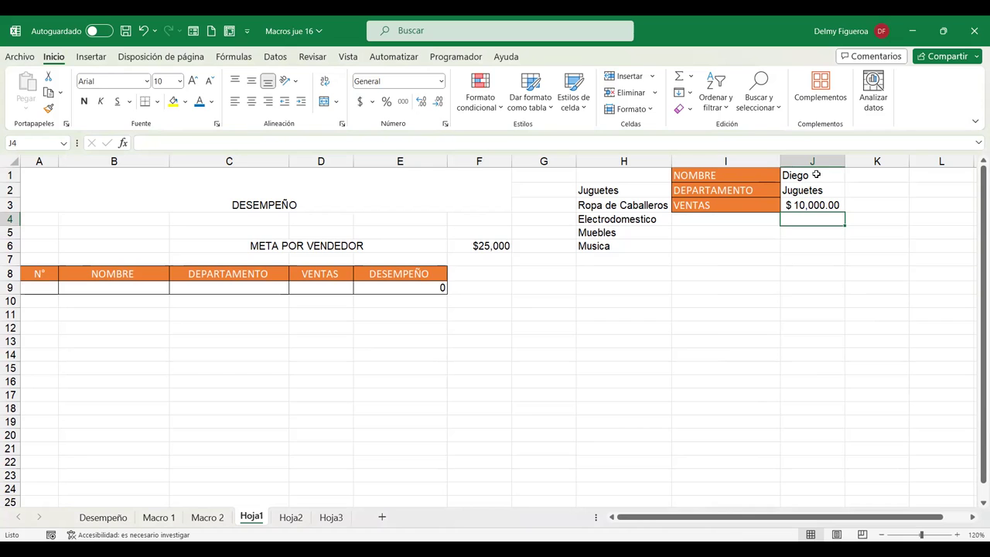
# Step: Insert a new empty row 9 and set its fill to Sin relleno
pyautogui.moveTo(820, 175); pyautogui.dragTo(819, 208)
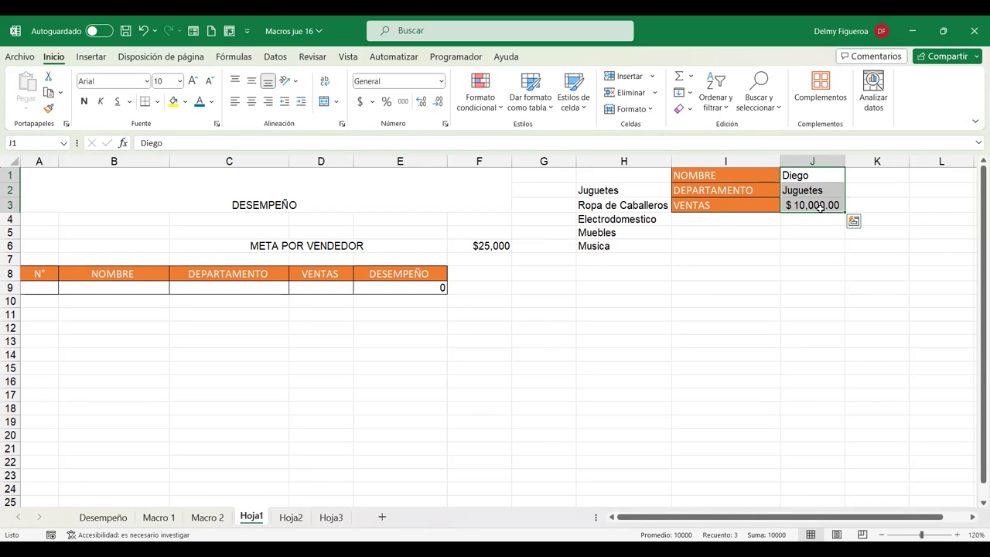
pyautogui.hotkey('ctrl', 'c')
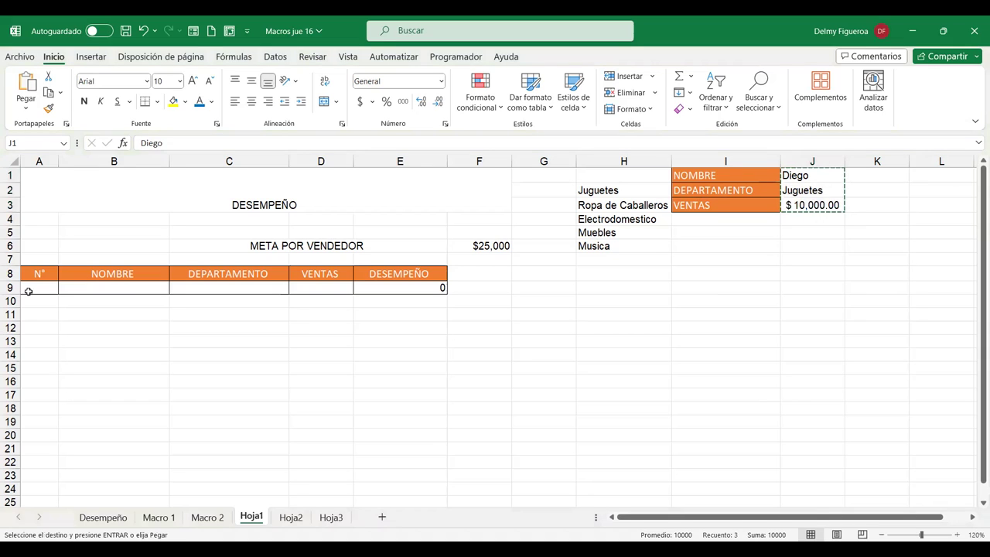
pyautogui.click(33, 286)
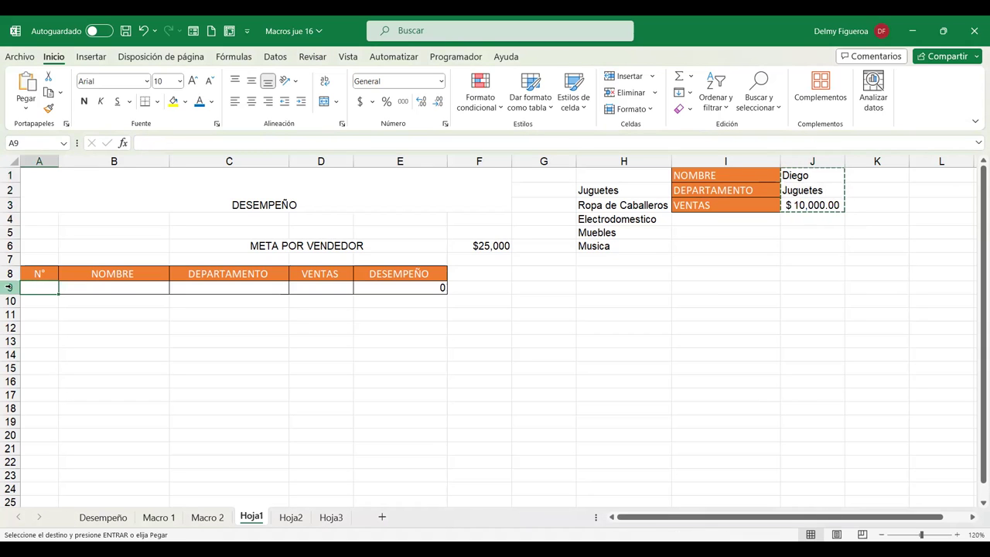
pyautogui.click(10, 286)
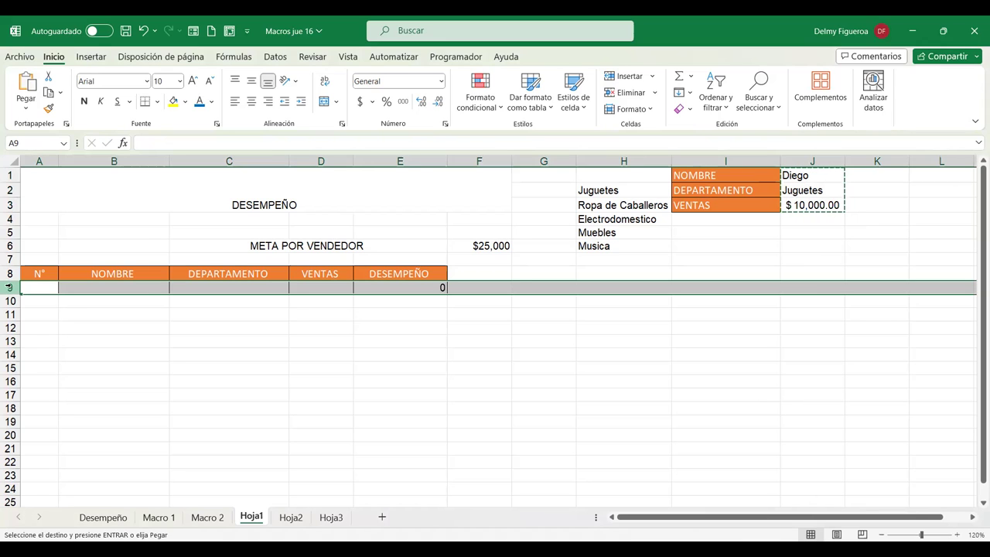
pyautogui.rightClick(9, 286)
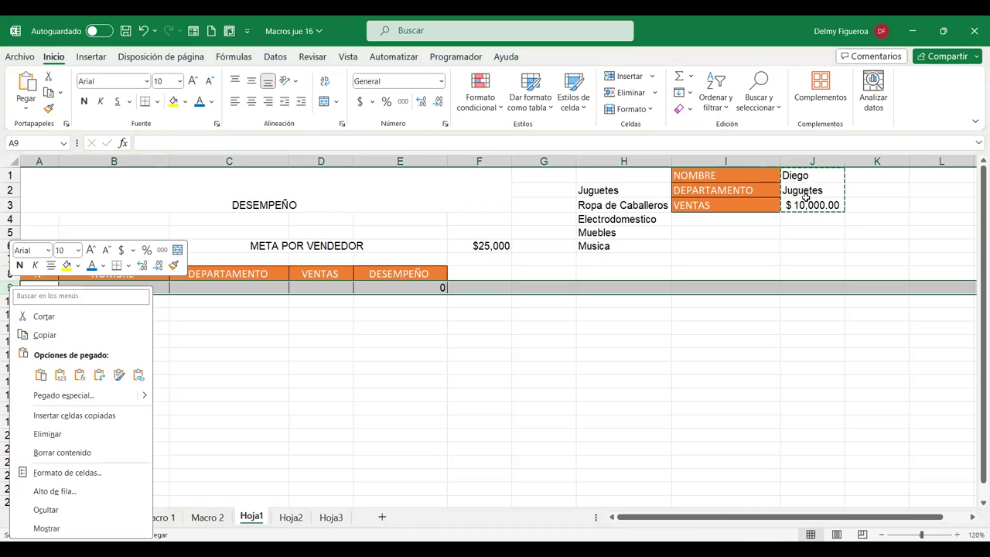
pyautogui.press('Escape')
pyautogui.press('Escape')
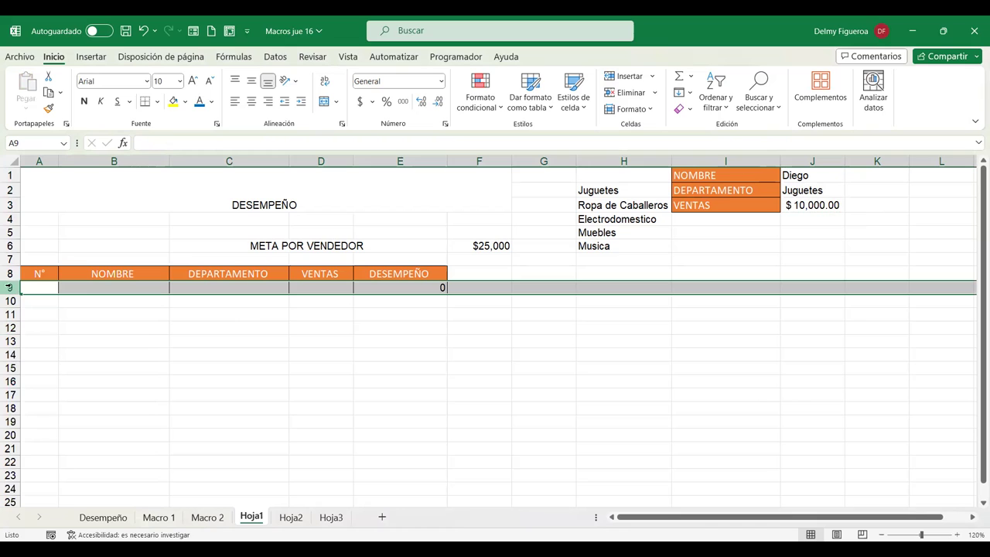
pyautogui.rightClick(10, 287)
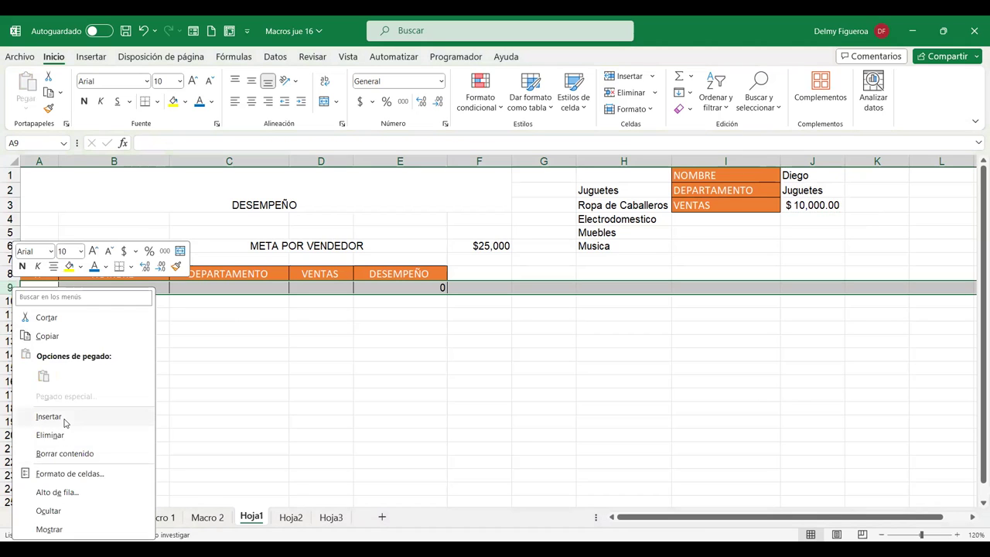
pyautogui.click(48, 416)
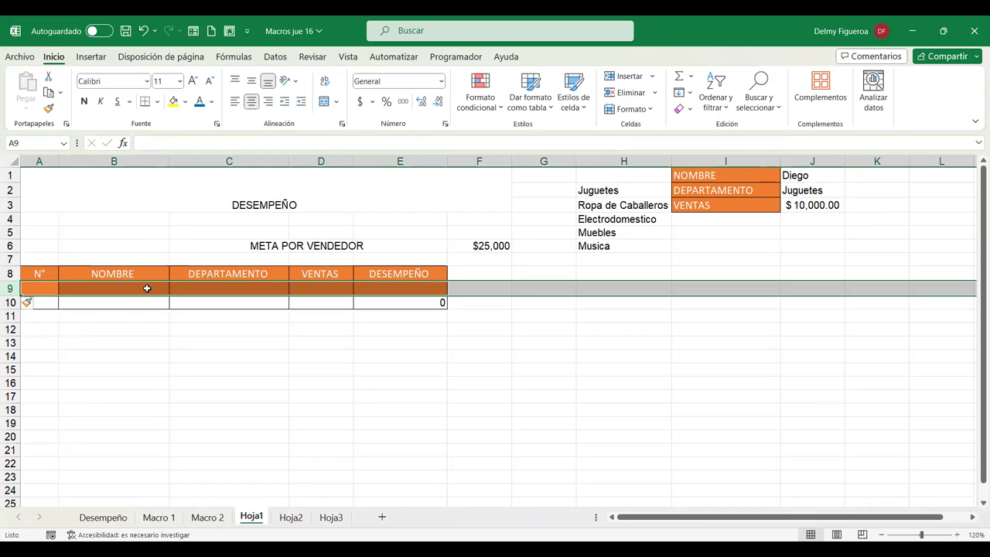
pyautogui.click(185, 104)
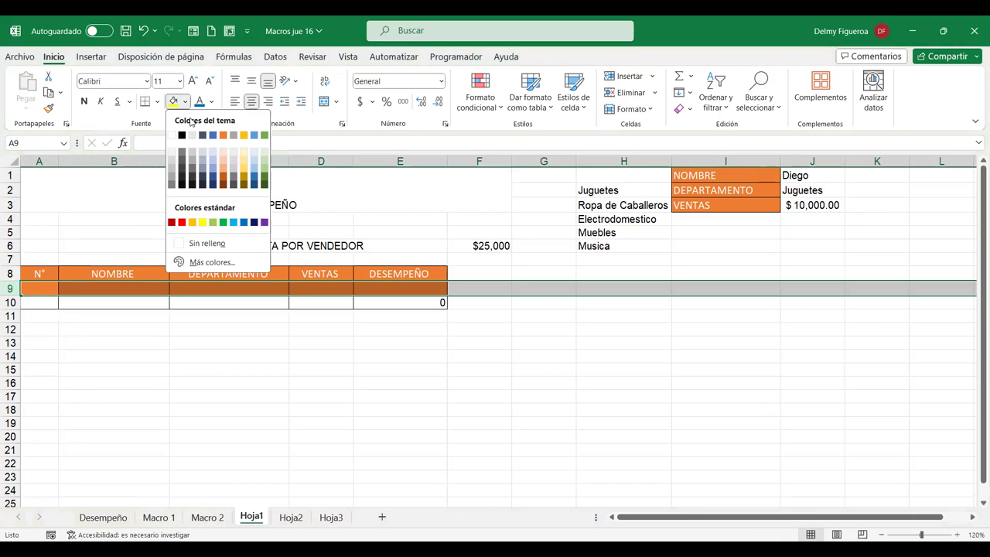
pyautogui.click(208, 243)
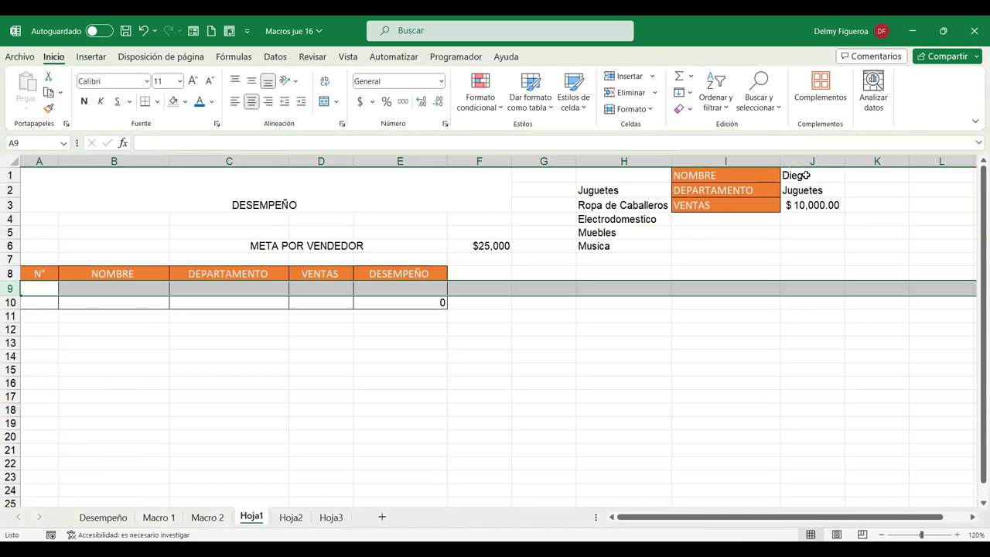
# Step: Copy the J1:J3 record and paste it transposed across B9:D9
pyautogui.moveTo(805, 176); pyautogui.dragTo(810, 205)
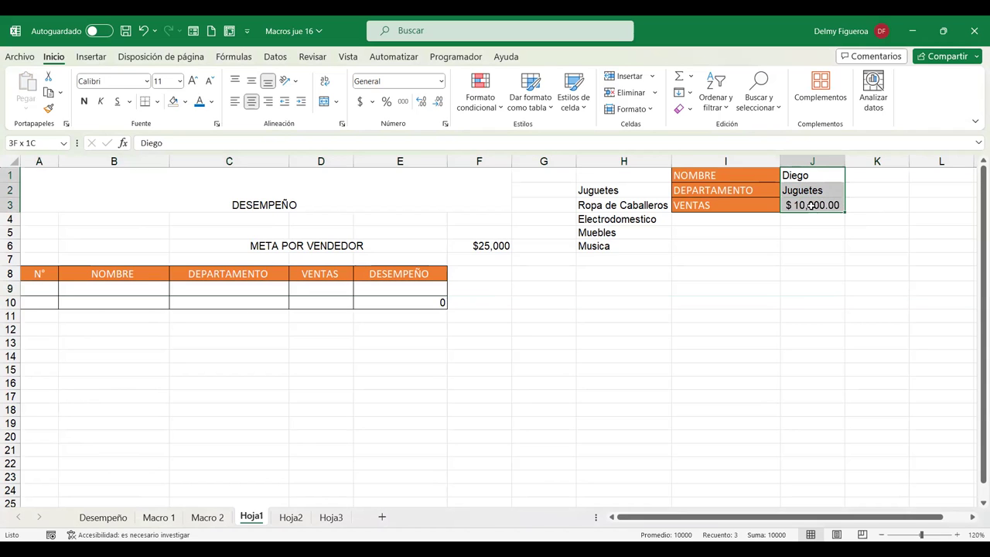
pyautogui.hotkey('ctrl', 'c')
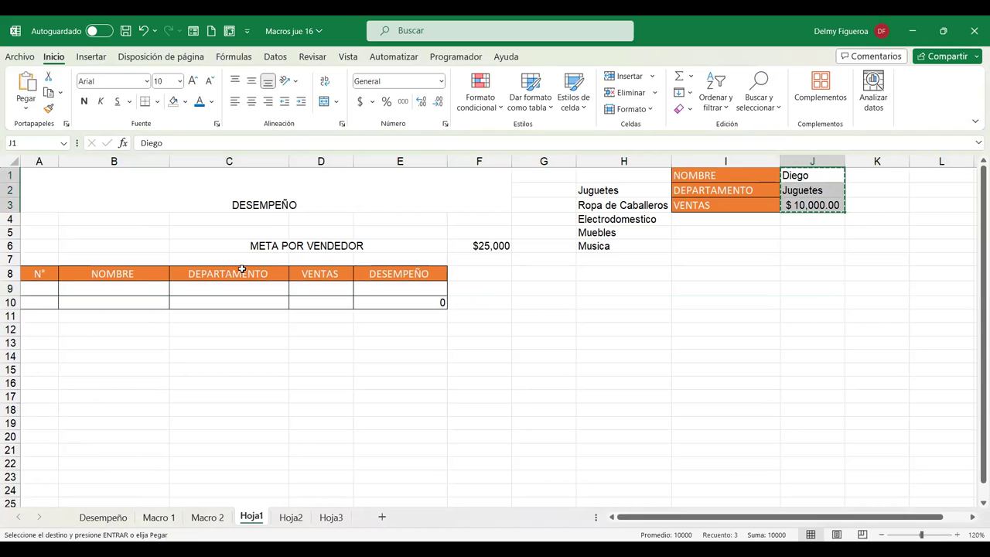
pyautogui.moveTo(150, 288); pyautogui.dragTo(314, 287)
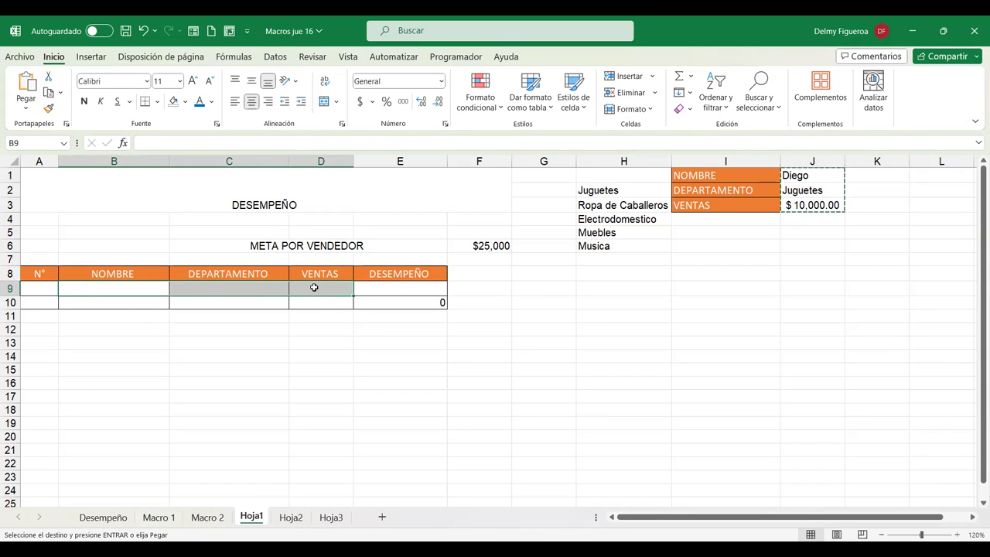
pyautogui.rightClick(314, 287)
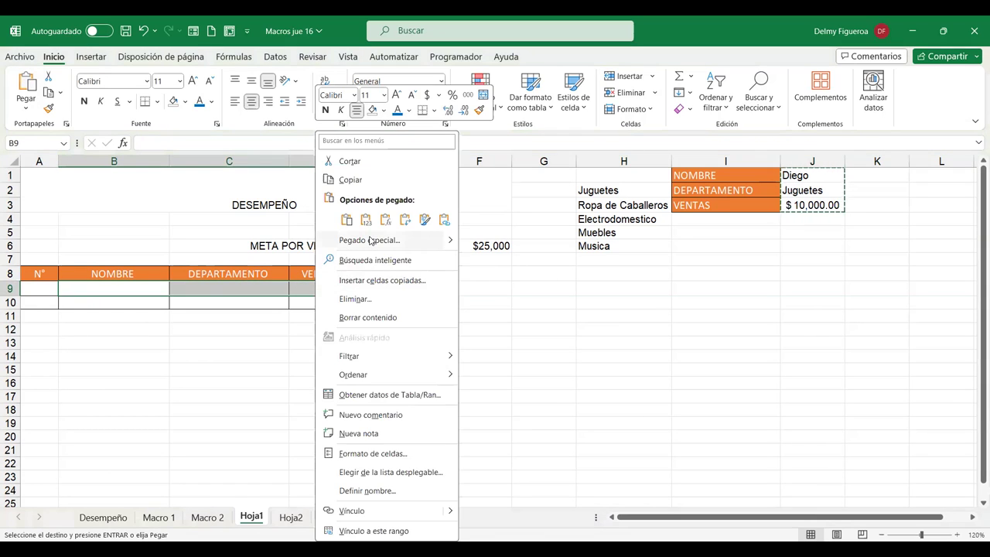
pyautogui.click(405, 220)
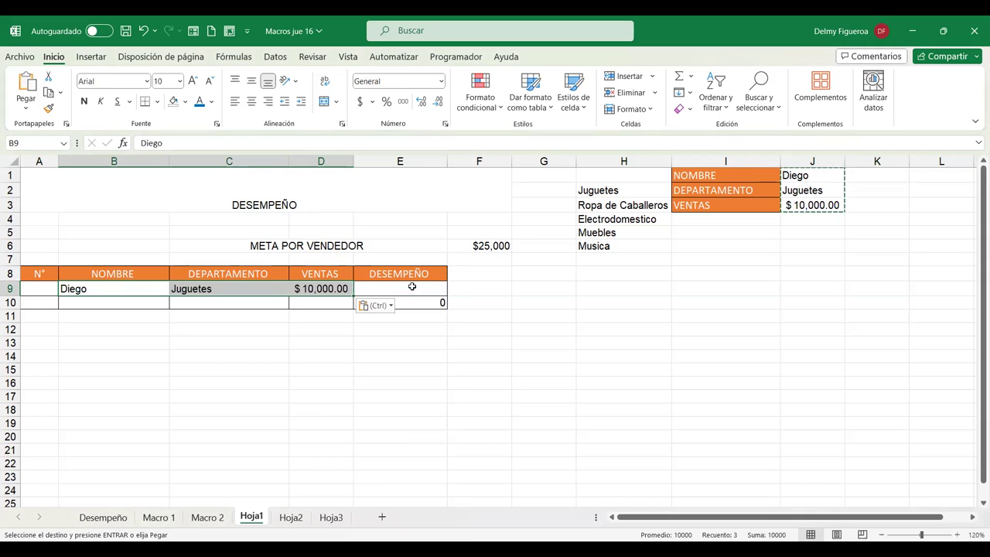
pyautogui.click(440, 303)
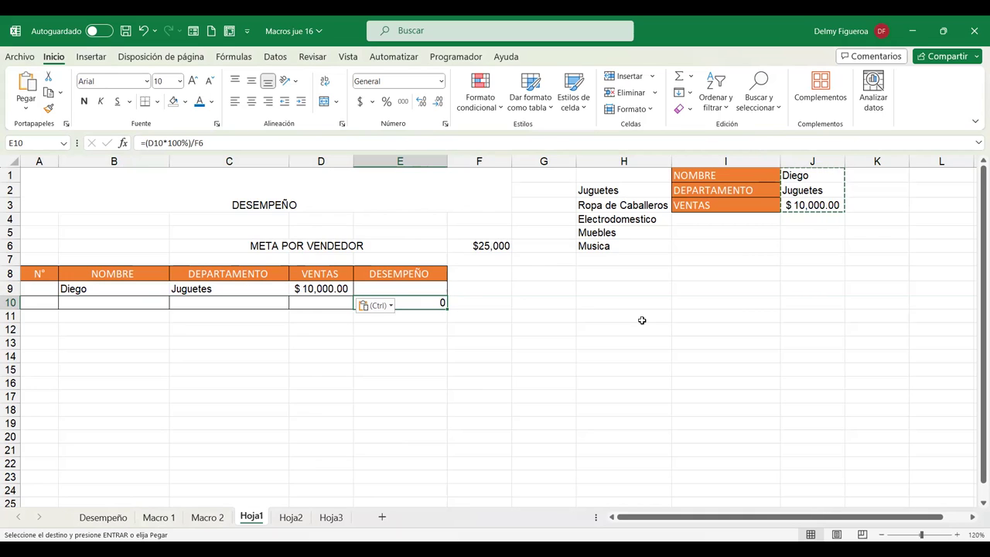
pyautogui.click(642, 322)
pyautogui.press('Escape')
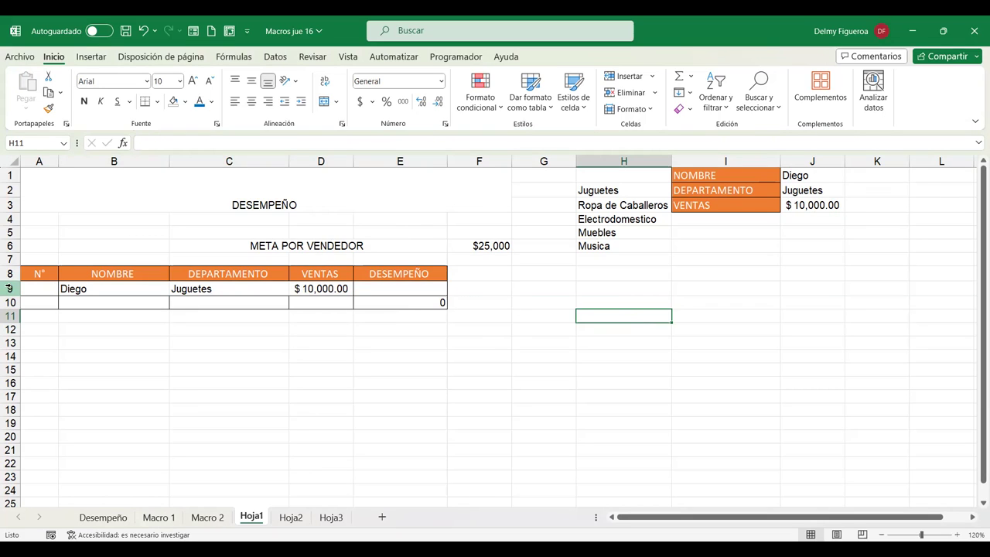
# Step: Insert a blank row 9 above the entry and set its fill to Sin relleno
pyautogui.click(10, 288)
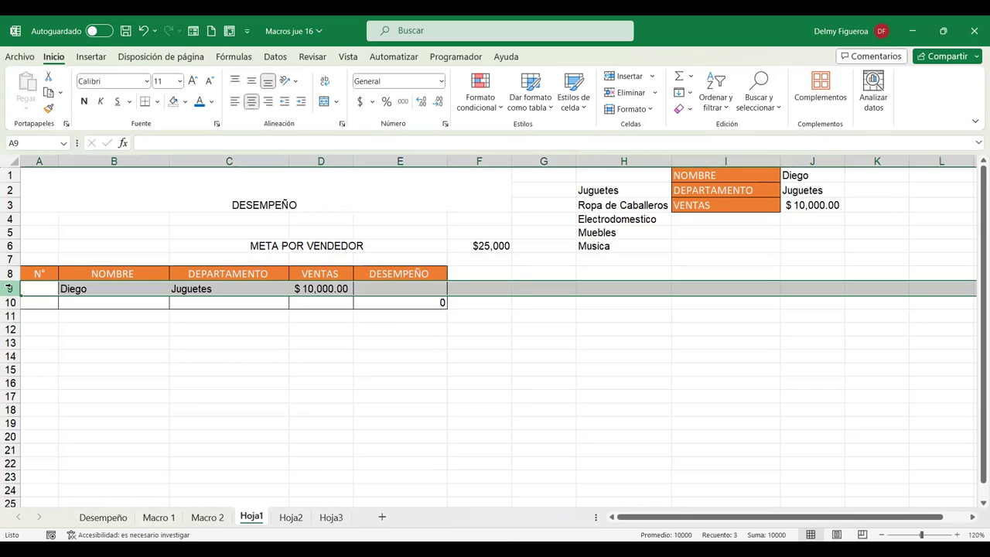
pyautogui.rightClick(9, 287)
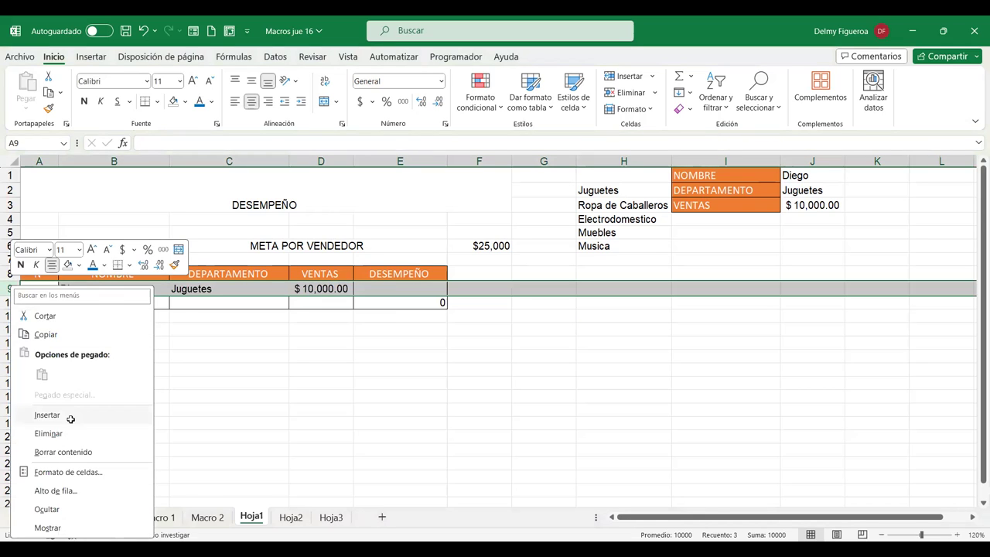
pyautogui.click(70, 418)
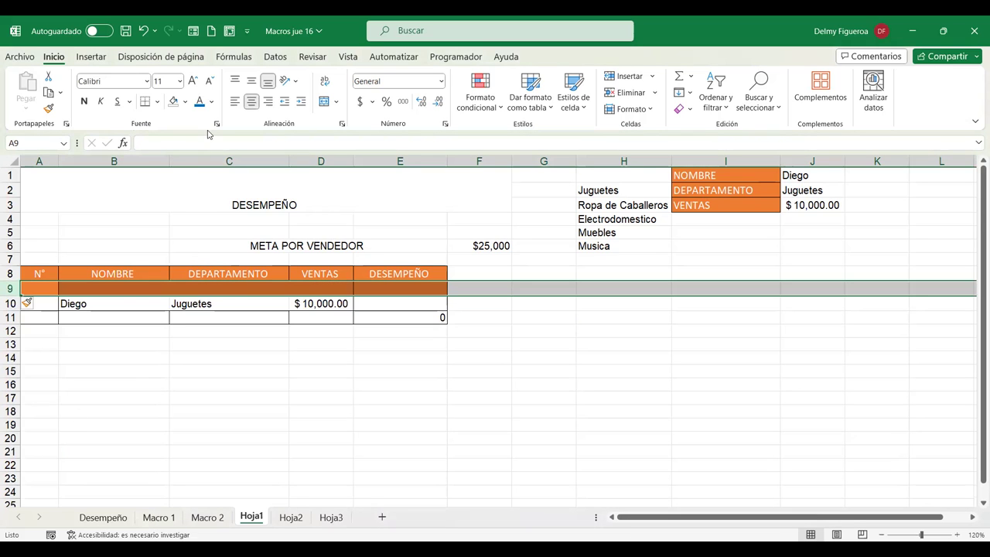
pyautogui.click(174, 106)
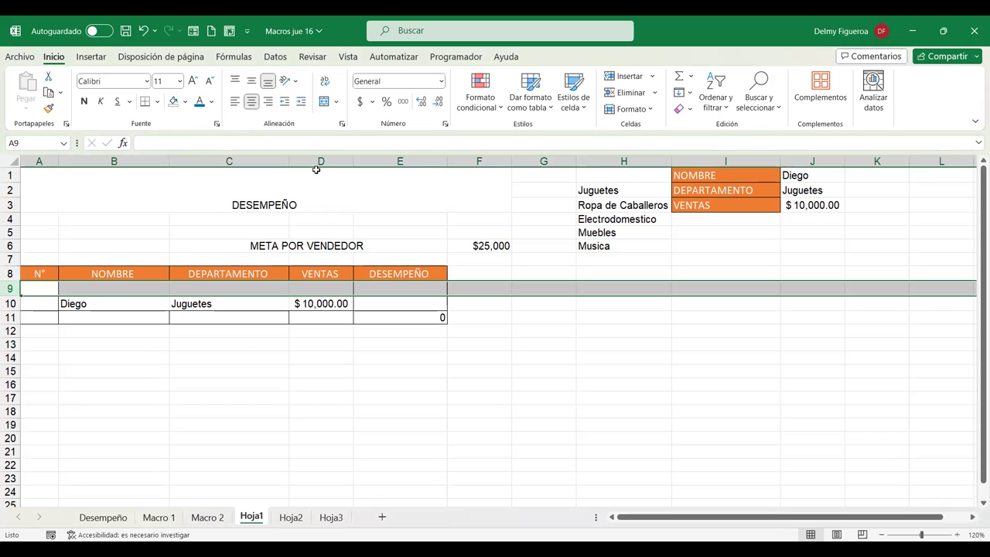
# Step: Copy J1:J3 and paste it transposed into B9:D9
pyautogui.moveTo(834, 177); pyautogui.dragTo(834, 205)
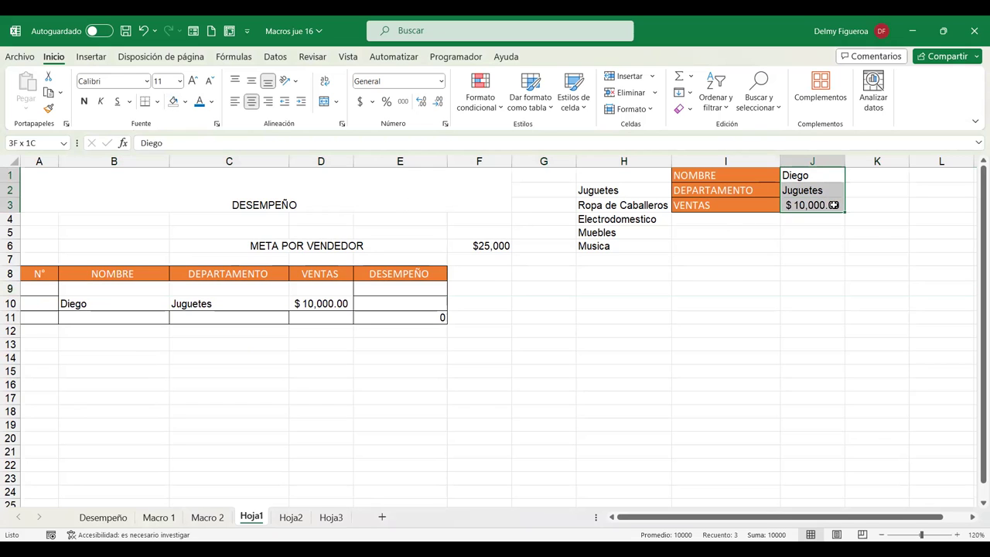
pyautogui.hotkey('ctrl', 'c')
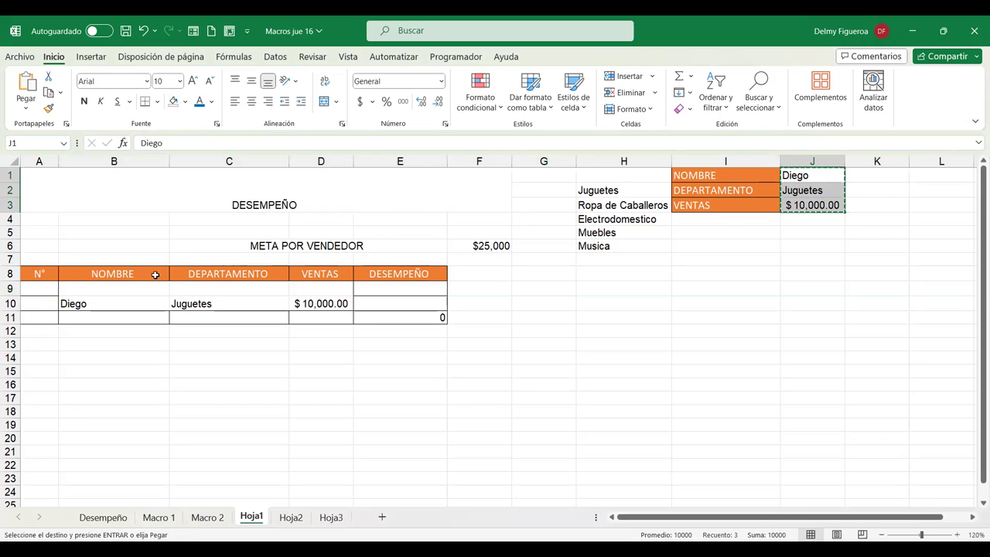
pyautogui.click(129, 290)
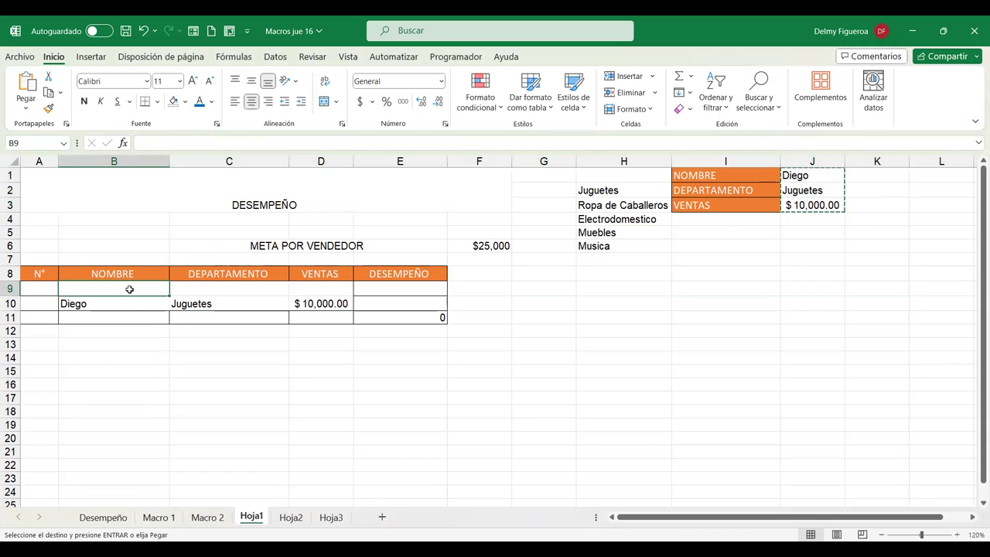
pyautogui.rightClick(130, 290)
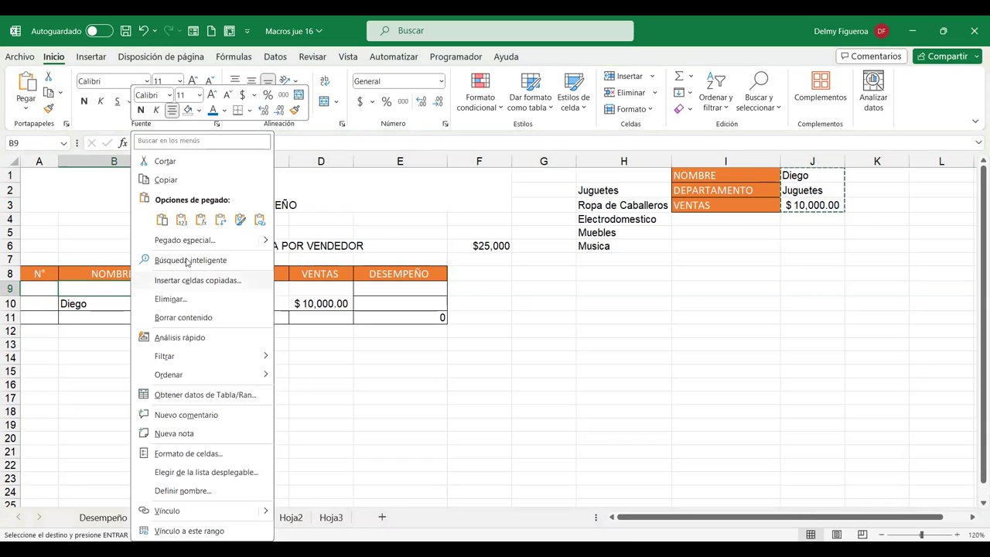
pyautogui.click(221, 222)
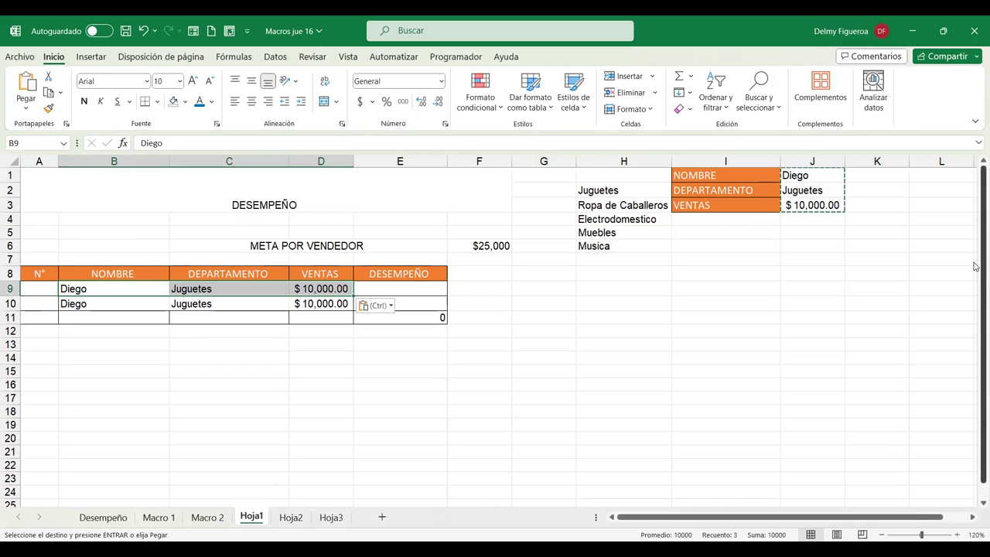
pyautogui.click(879, 278)
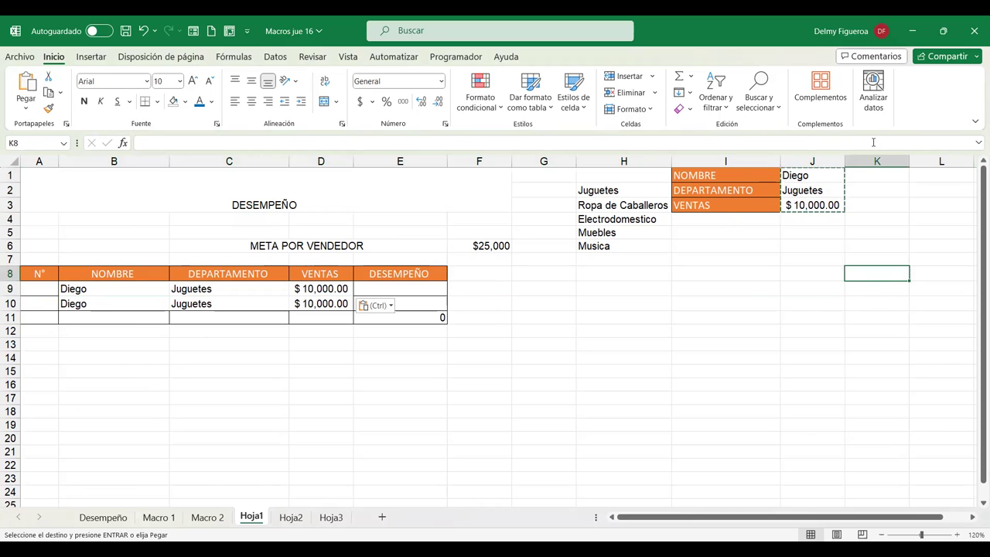
pyautogui.click(348, 58)
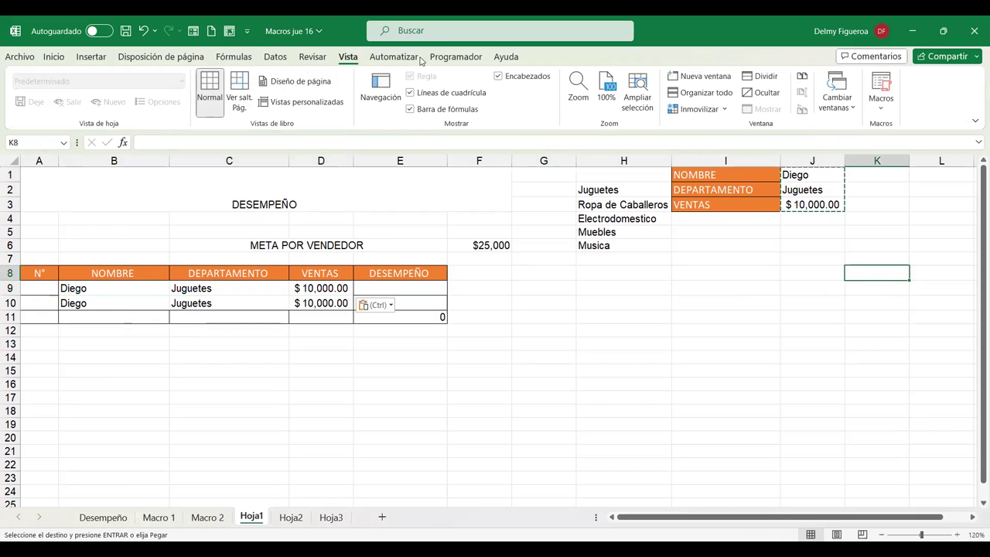
pyautogui.click(882, 112)
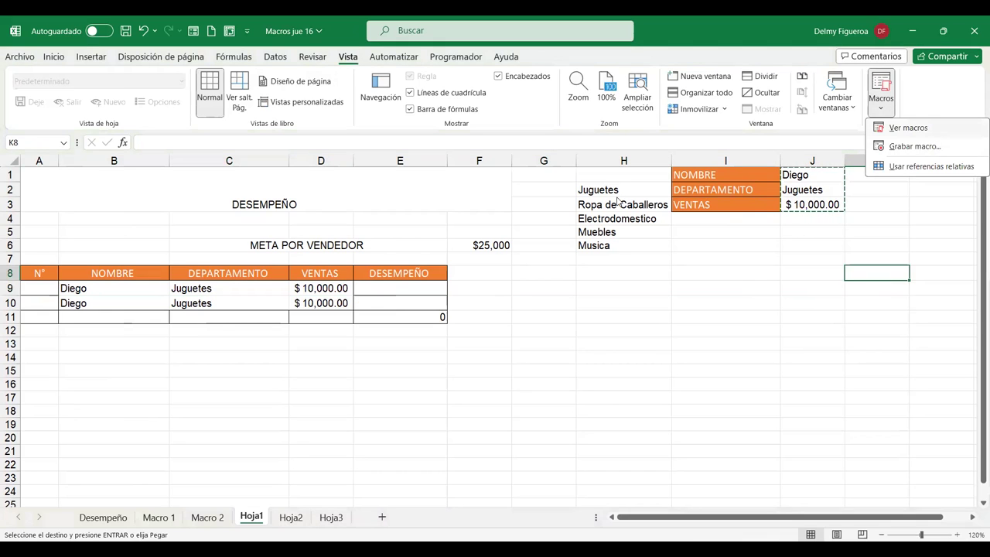
pyautogui.hotkey('alt', 'F8')
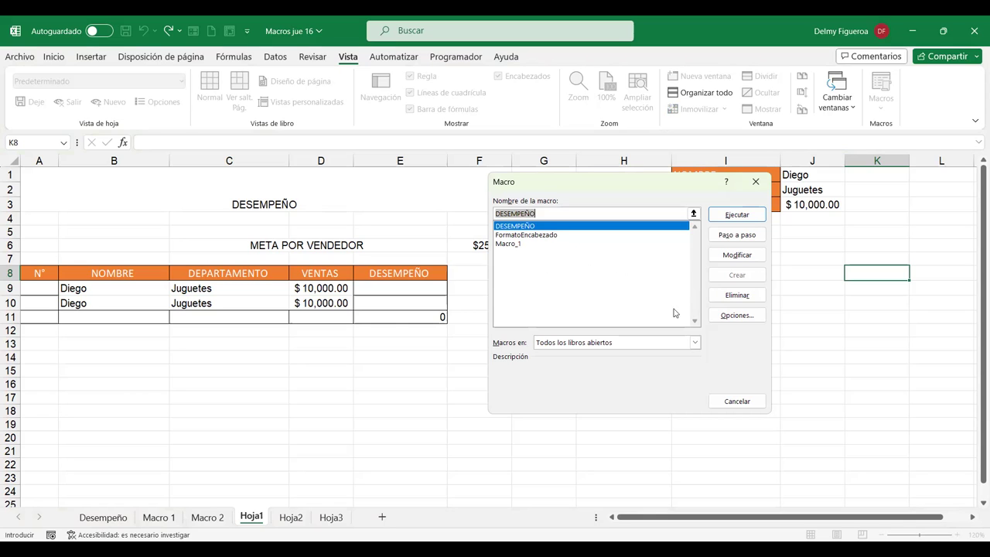
pyautogui.click(737, 401)
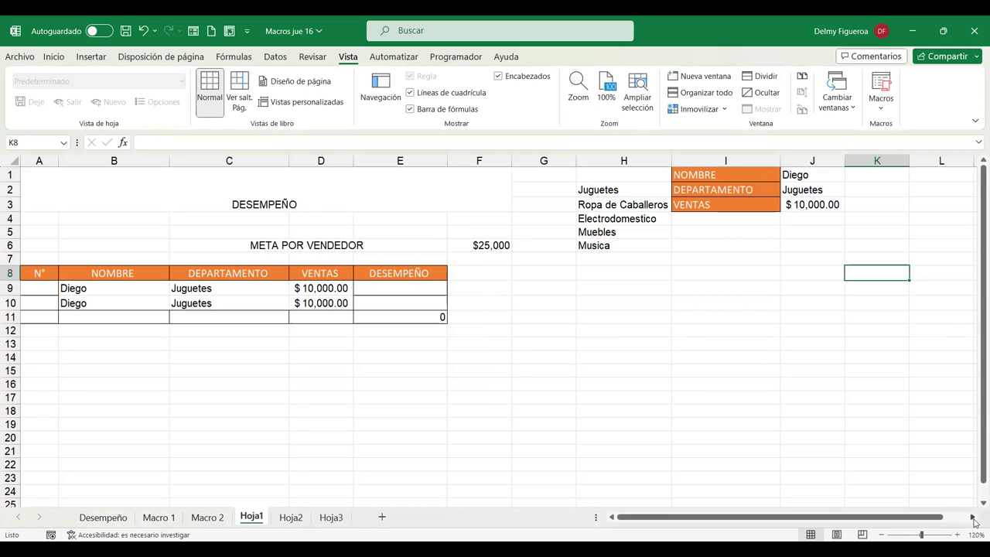
# Step: Draw a rounded rectangle shape from cell M1 across to column N
pyautogui.click(972, 521)
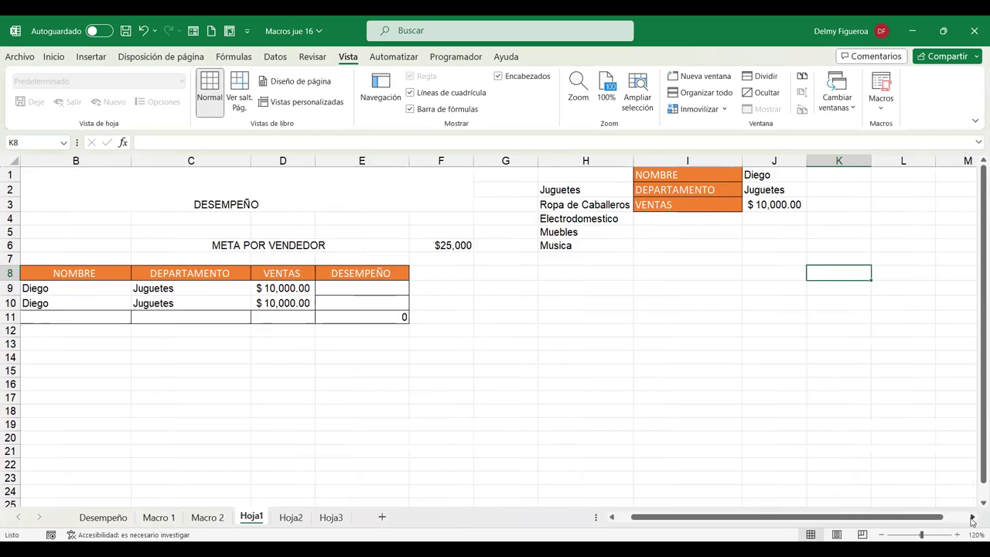
pyautogui.click(972, 522)
pyautogui.click(972, 521)
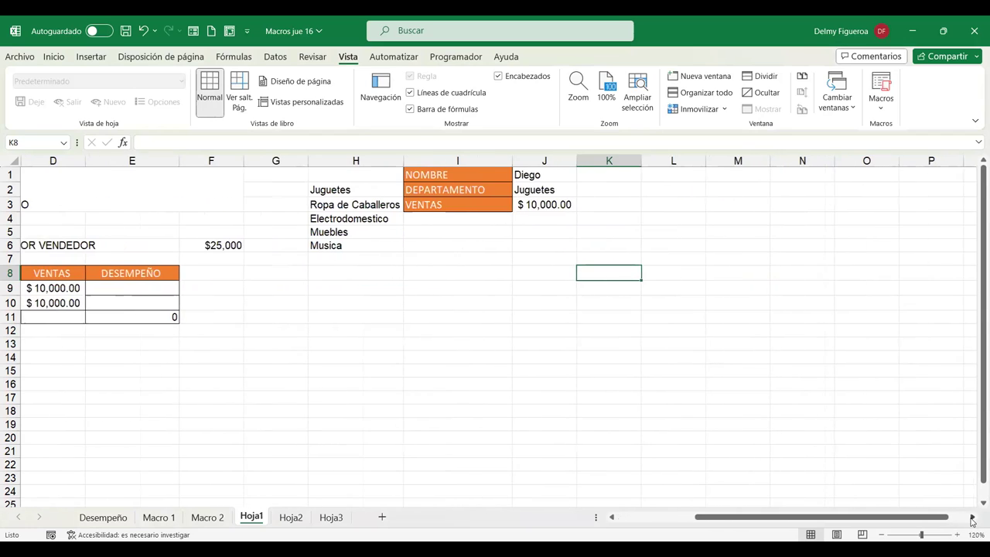
pyautogui.click(701, 172)
pyautogui.click(717, 172)
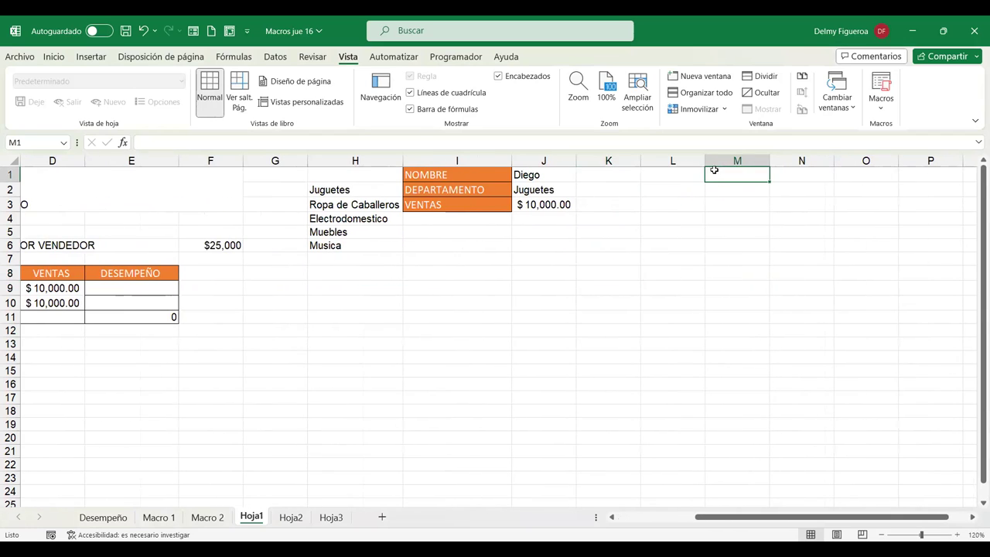
pyautogui.click(92, 57)
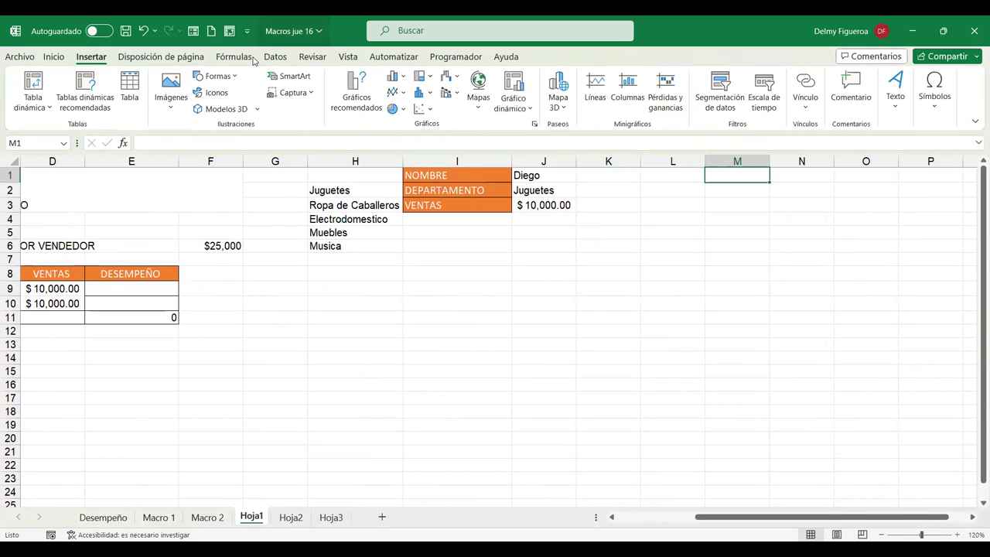
pyautogui.click(233, 77)
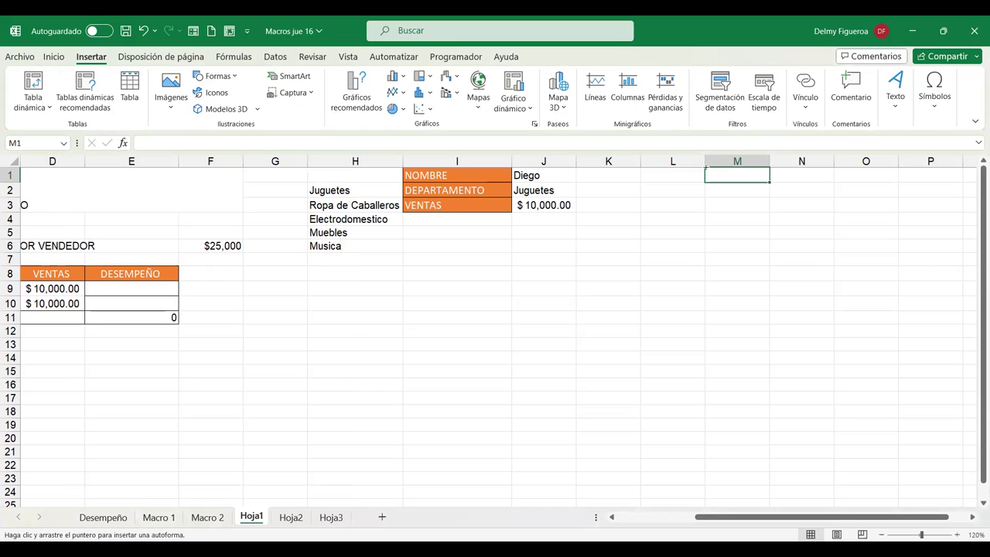
pyautogui.moveTo(706, 167); pyautogui.dragTo(778, 184)
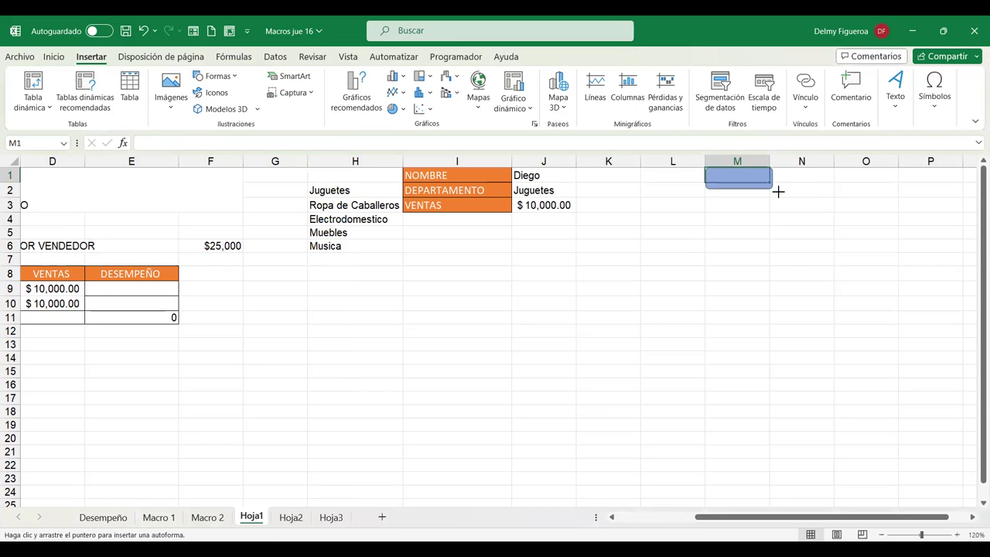
pyautogui.moveTo(778, 185); pyautogui.dragTo(755, 190)
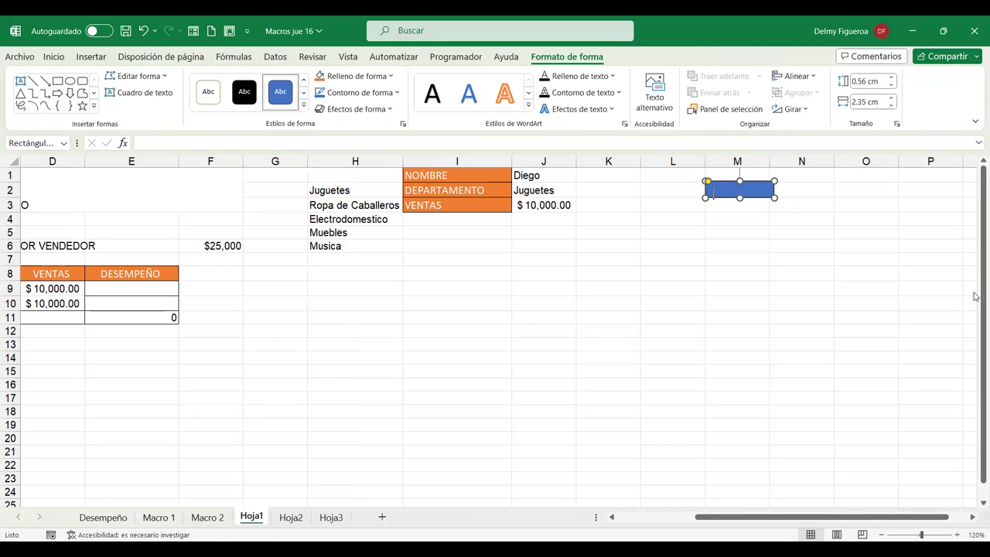
# Step: Finish the Guardar label and make the shape slightly taller
pyautogui.write('Guardar')
pyautogui.click(819, 245)
pyautogui.click(742, 200)
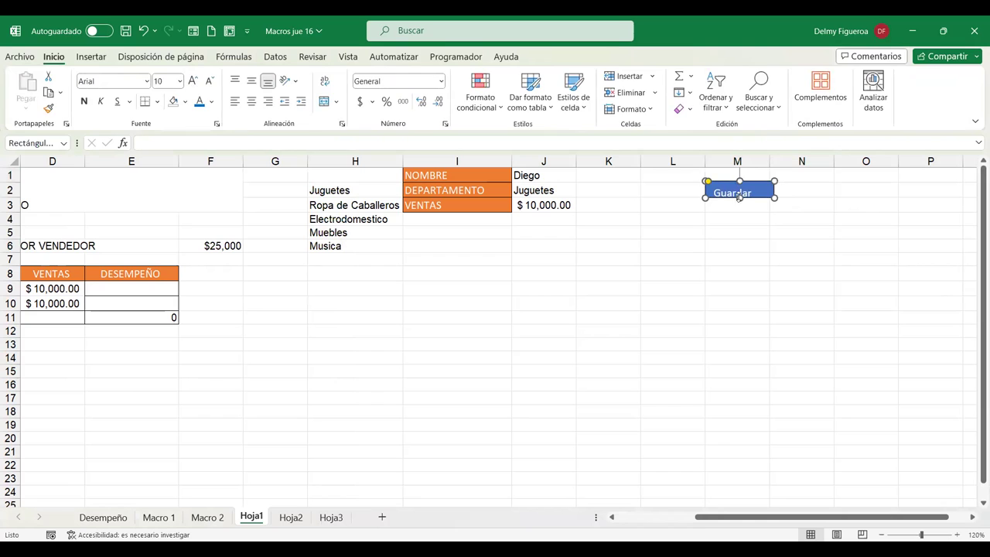
pyautogui.moveTo(742, 204); pyautogui.dragTo(743, 206)
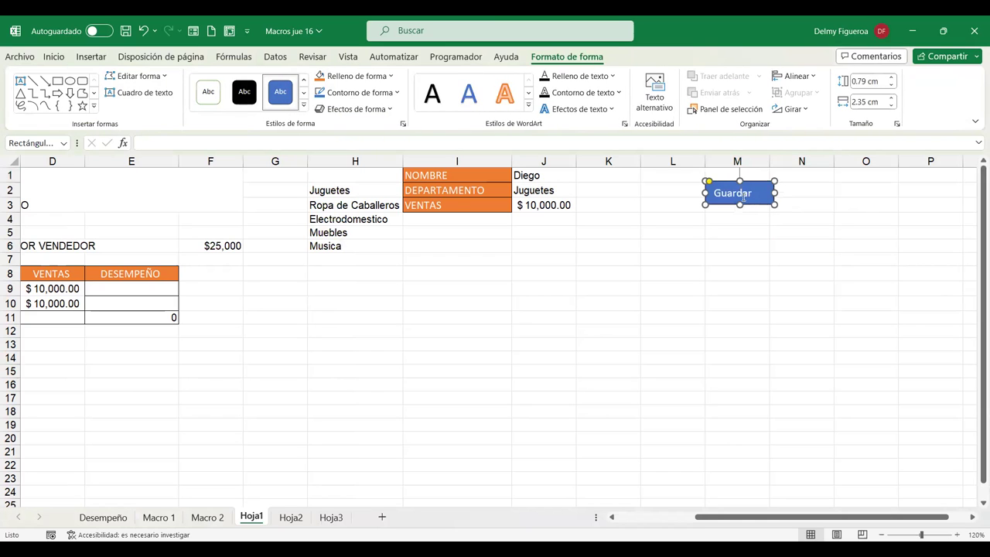
# Step: Centre the Guardar text in the shape and make it bold
pyautogui.click(20, 56)
pyautogui.click(18, 59)
pyautogui.click(56, 58)
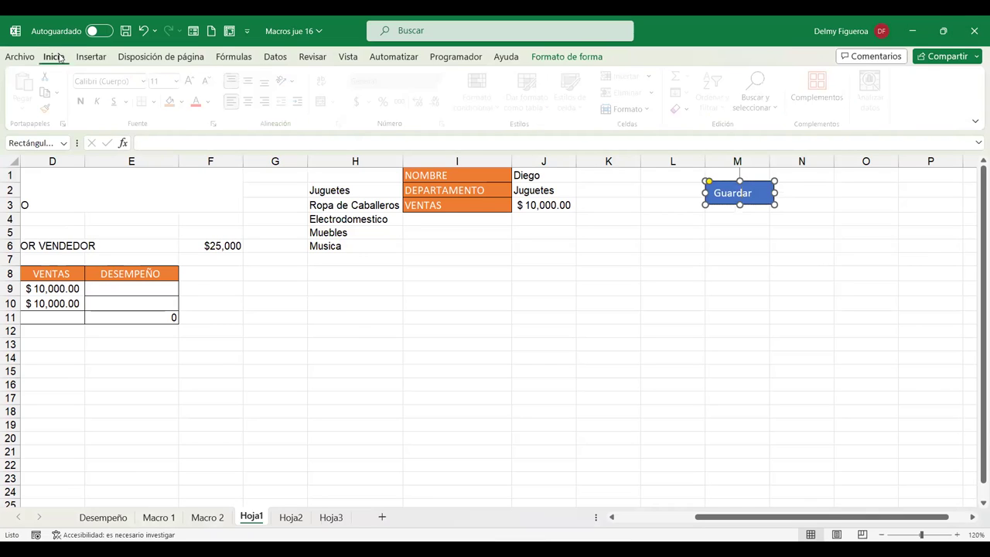
pyautogui.click(250, 103)
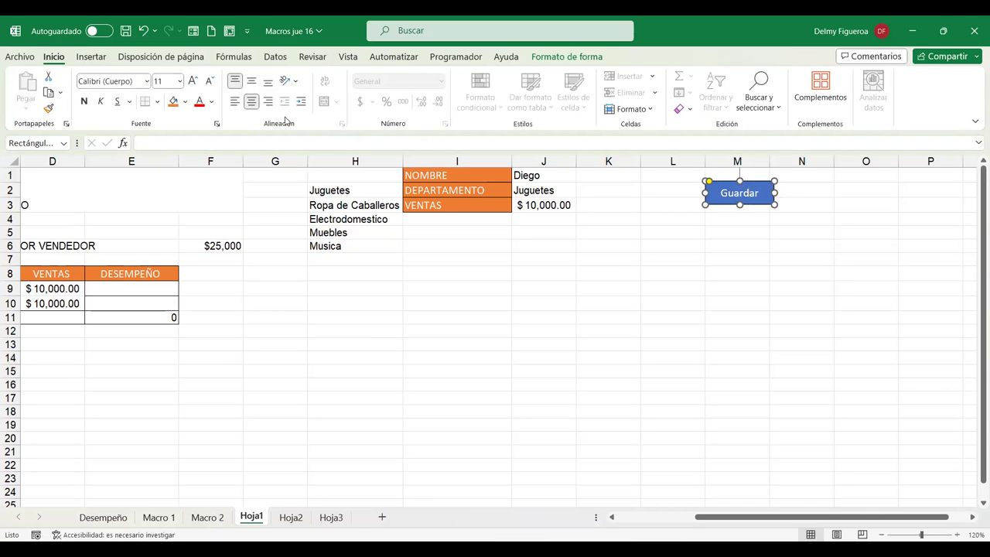
pyautogui.click(84, 101)
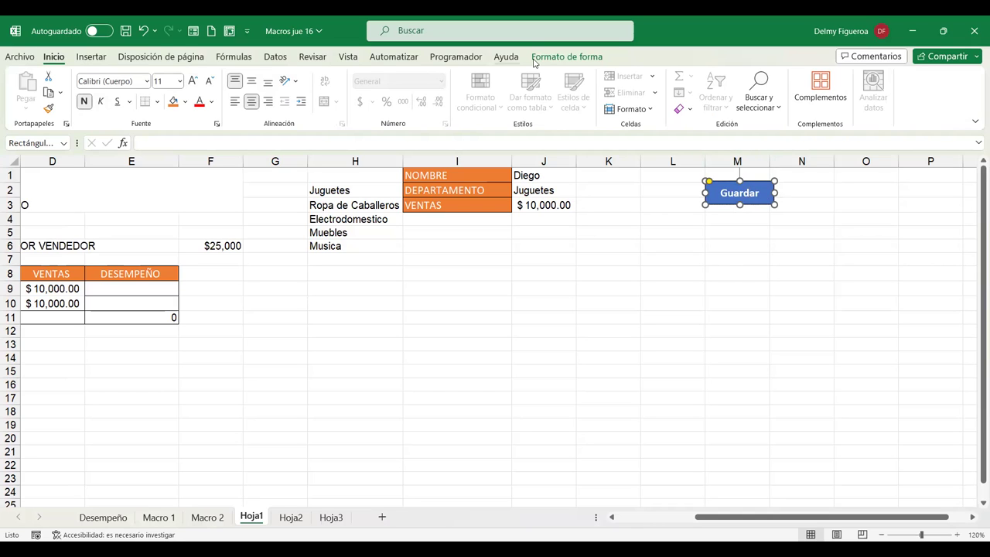
# Step: Fill the Guardar shape with orange using a light gradient
pyautogui.click(557, 59)
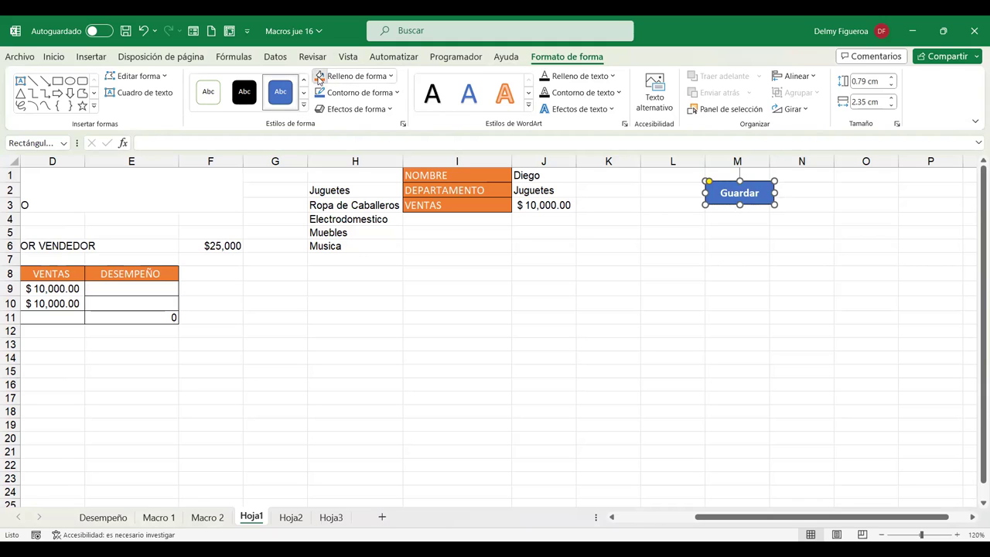
pyautogui.click(319, 77)
pyautogui.click(391, 77)
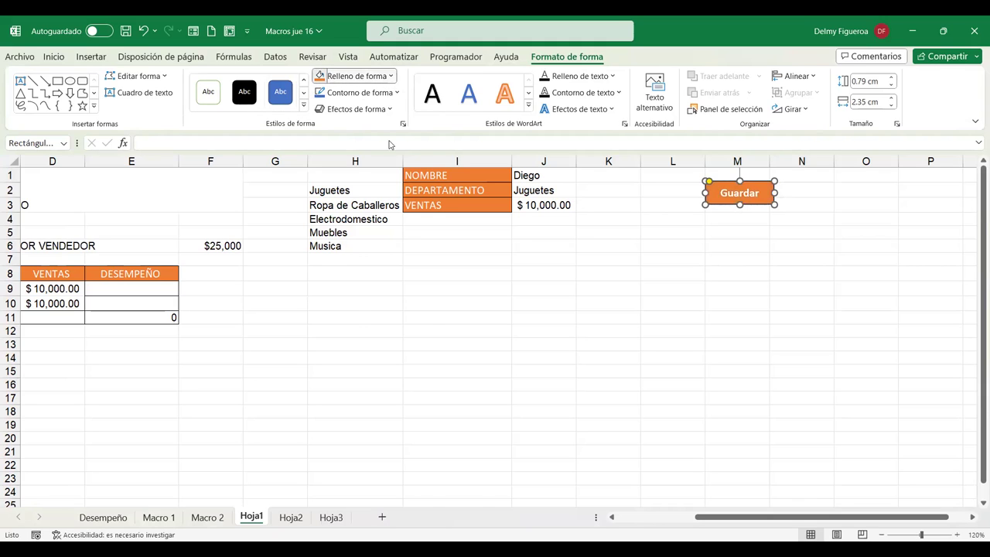
pyautogui.moveTo(397, 302)
pyautogui.click(552, 297)
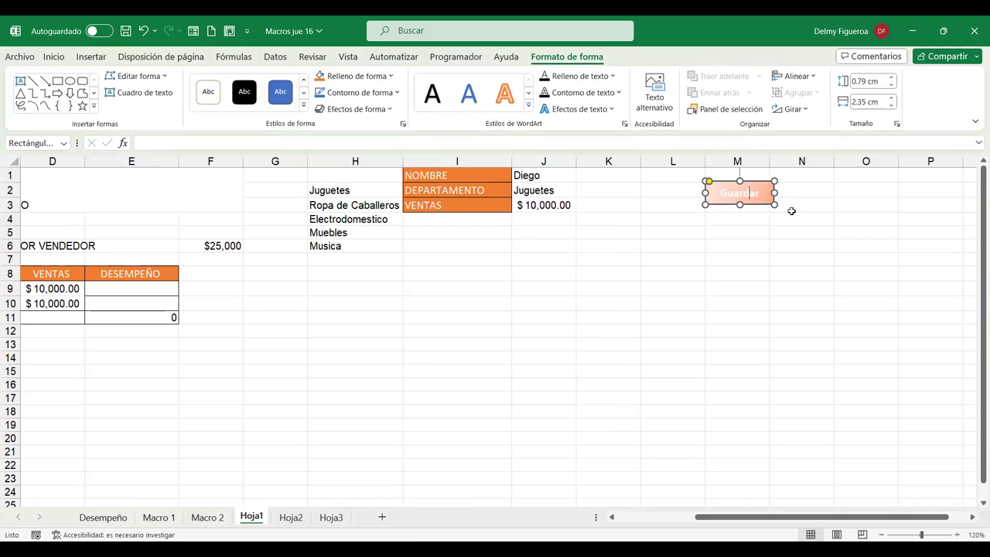
# Step: Set the Guardar text colour to Automatic
pyautogui.doubleClick(743, 193)
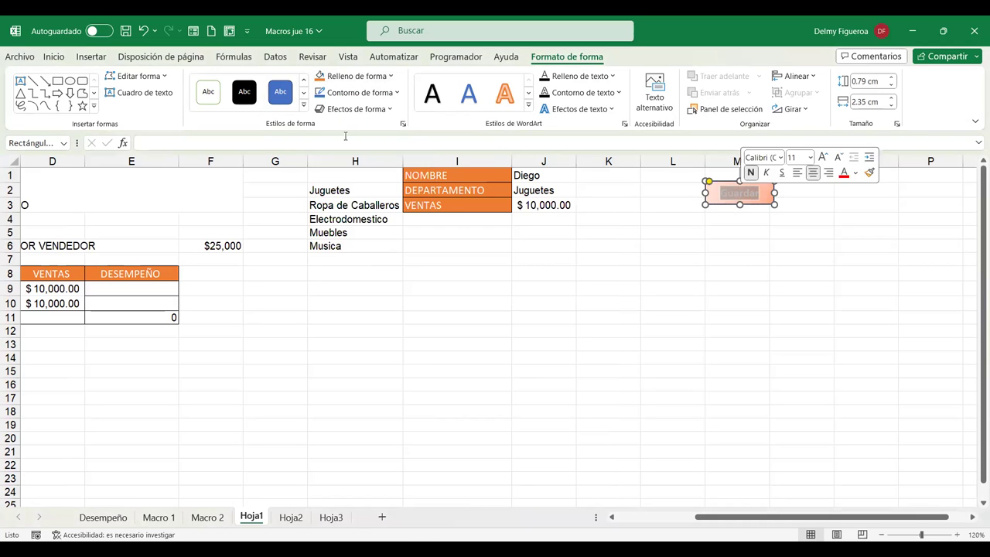
pyautogui.click(52, 57)
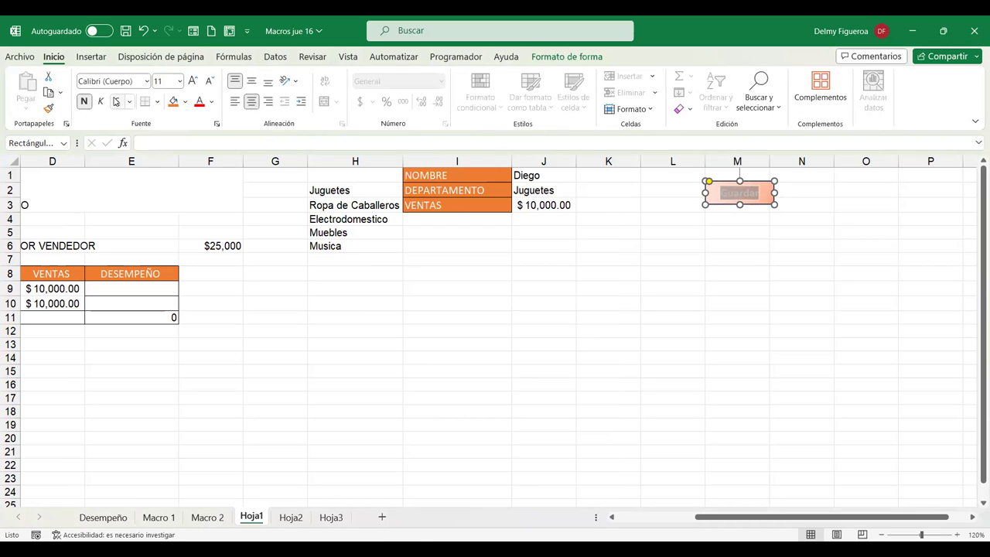
pyautogui.click(212, 102)
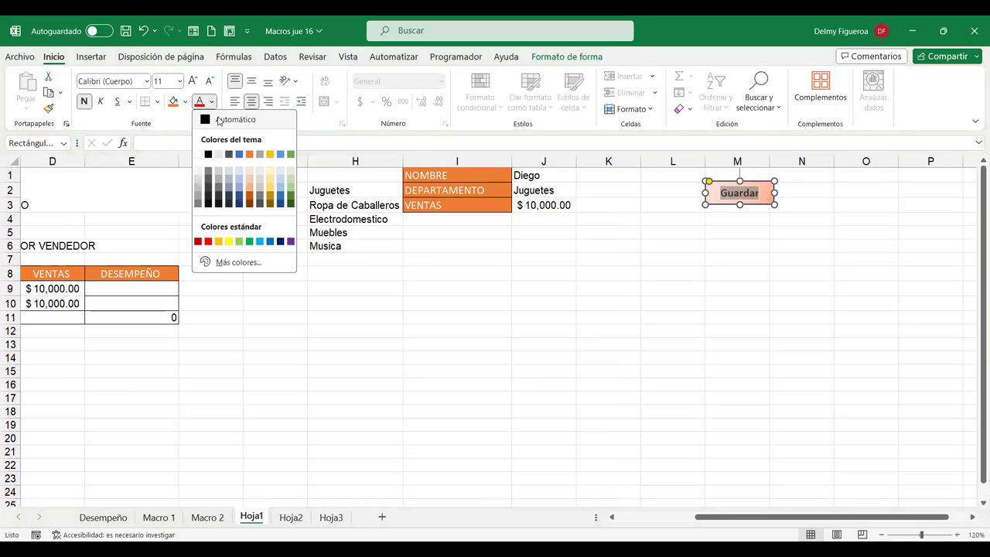
pyautogui.click(709, 290)
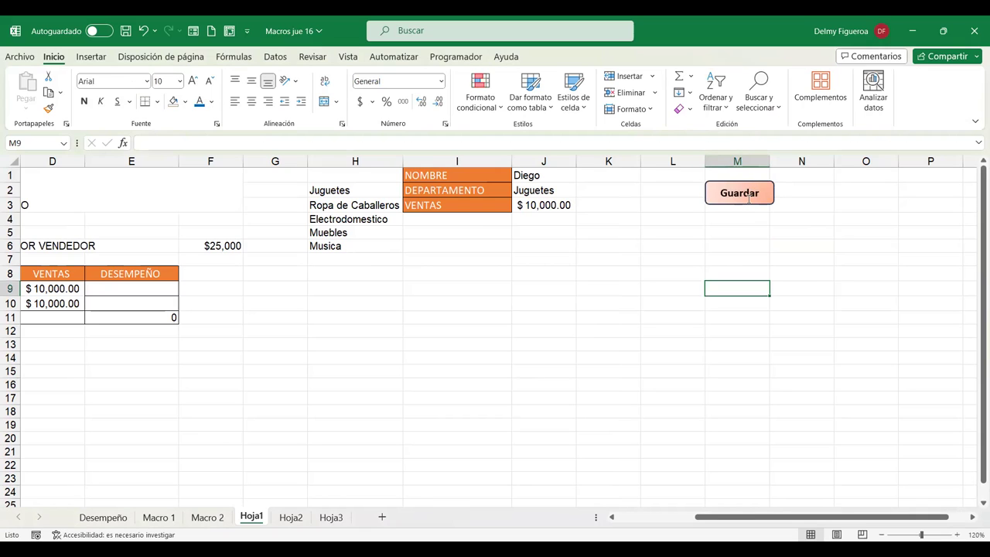
pyautogui.keyDown('ctrl'); pyautogui.click(748, 198); pyautogui.keyUp('ctrl')
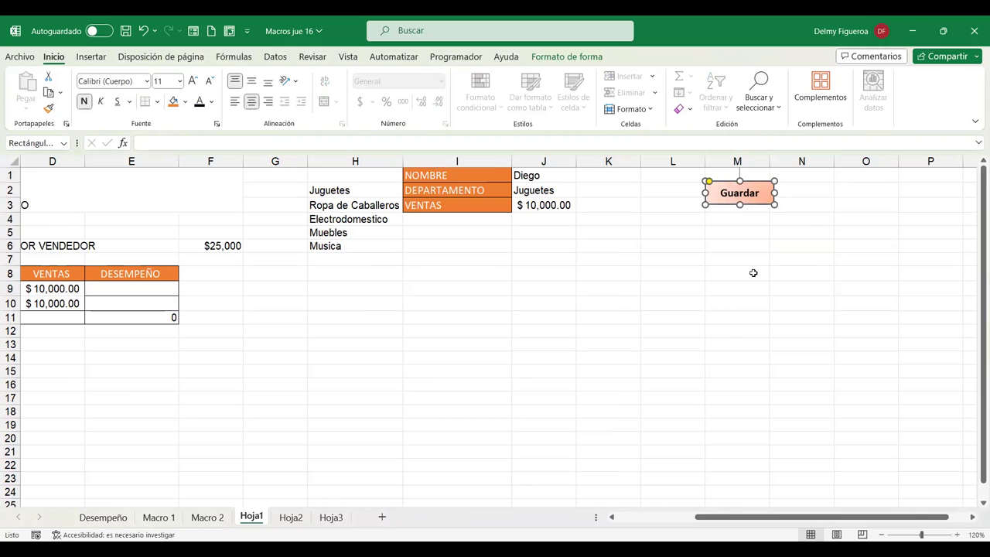
# Step: Move the Guardar shape left to around K4, just below the entry box
pyautogui.moveTo(819, 518); pyautogui.dragTo(703, 518)
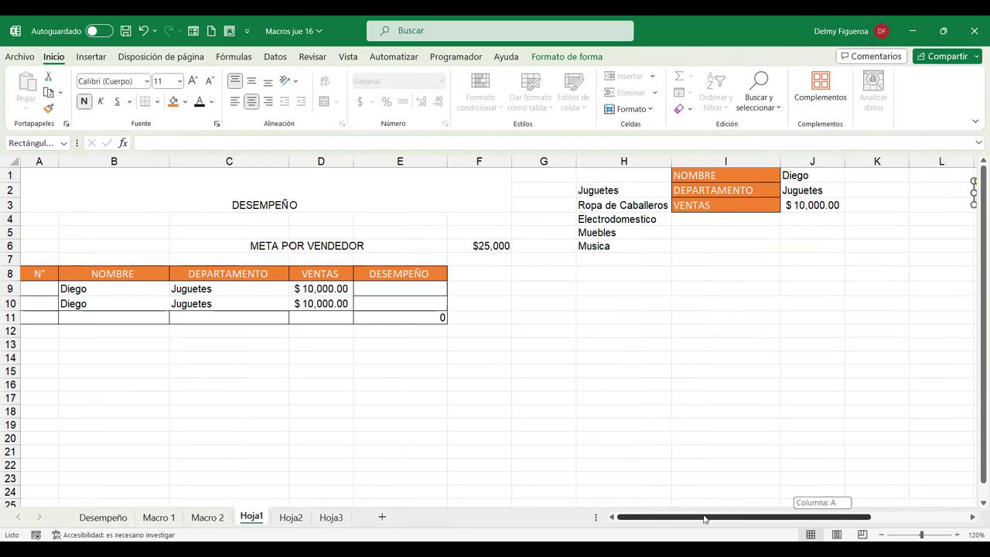
pyautogui.click(863, 221)
pyautogui.moveTo(866, 520); pyautogui.dragTo(902, 520)
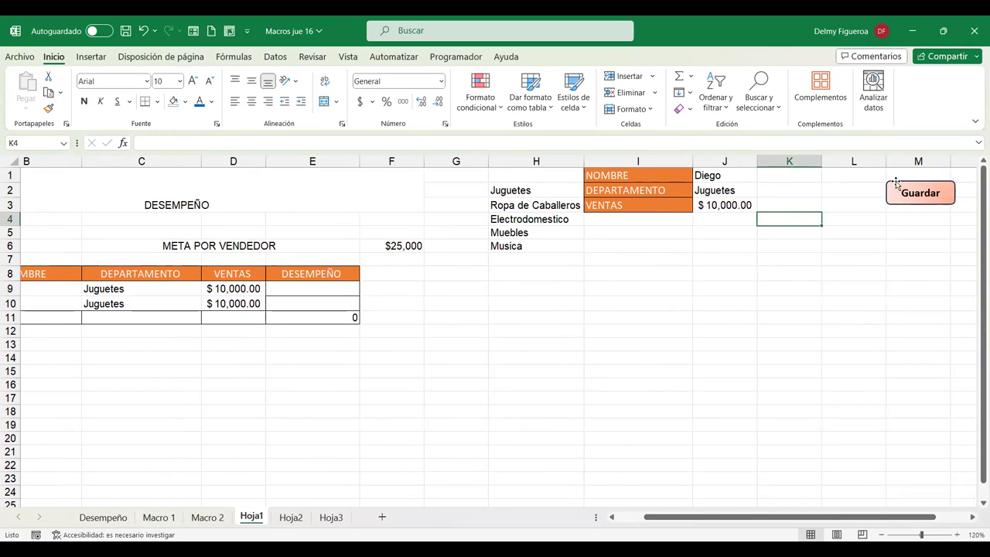
pyautogui.click(866, 177)
pyautogui.moveTo(866, 177); pyautogui.dragTo(834, 171)
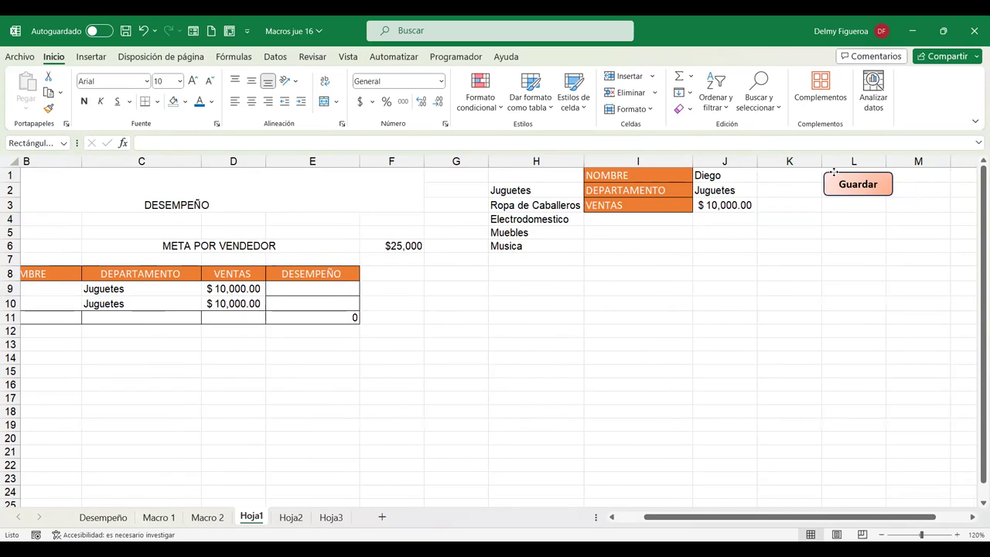
pyautogui.click(832, 178)
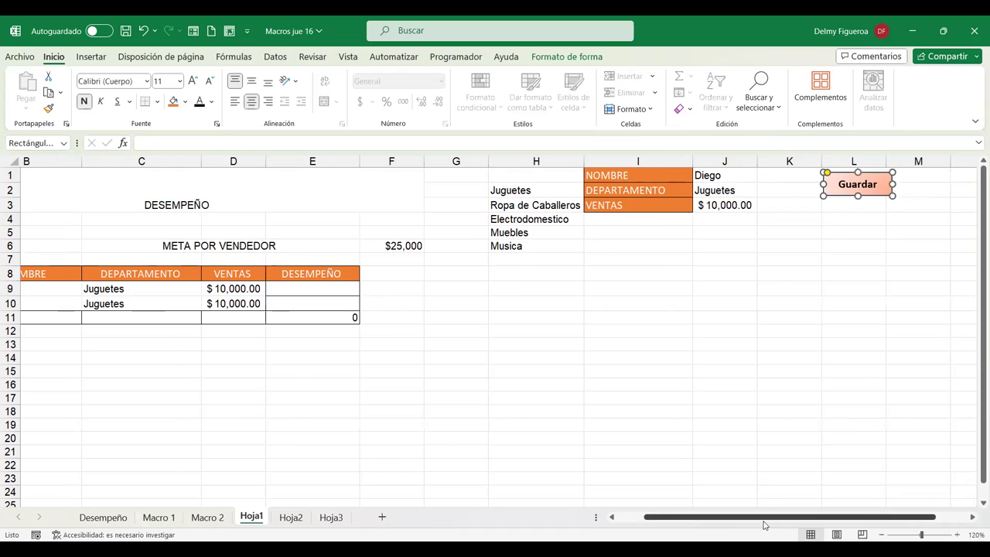
pyautogui.moveTo(764, 520); pyautogui.dragTo(737, 520)
pyautogui.moveTo(927, 177)
pyautogui.mouseDown()
pyautogui.moveTo(897, 177)
pyautogui.moveTo(889, 207)
pyautogui.moveTo(860, 211)
pyautogui.mouseUp()
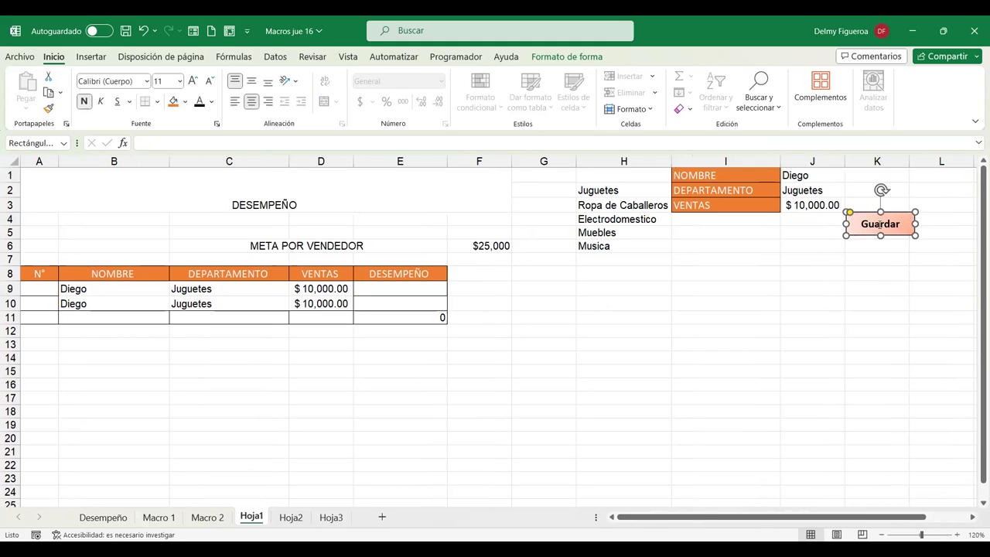
pyautogui.click(883, 256)
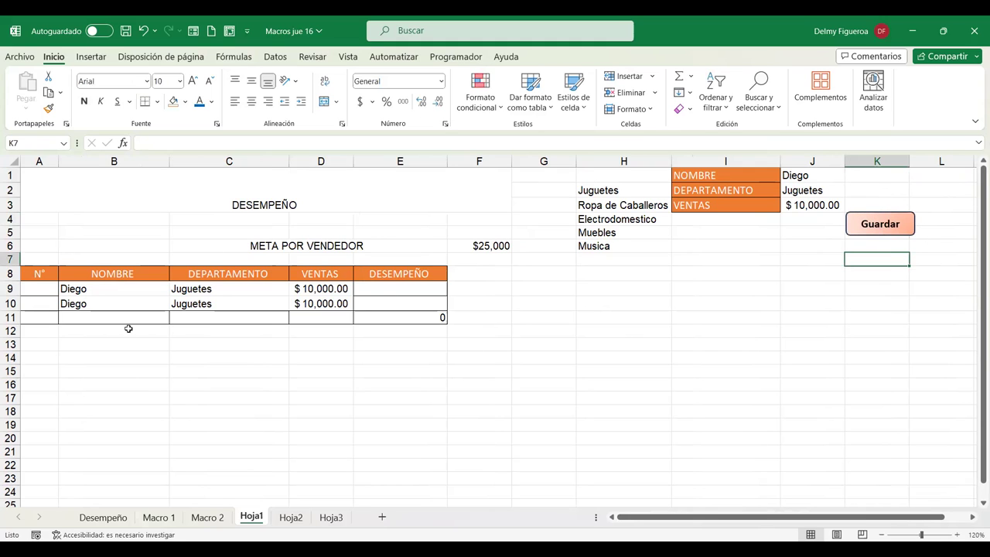
# Step: Apply Sin borde to the table's data rows A9:E11
pyautogui.moveTo(34, 286); pyautogui.dragTo(408, 320)
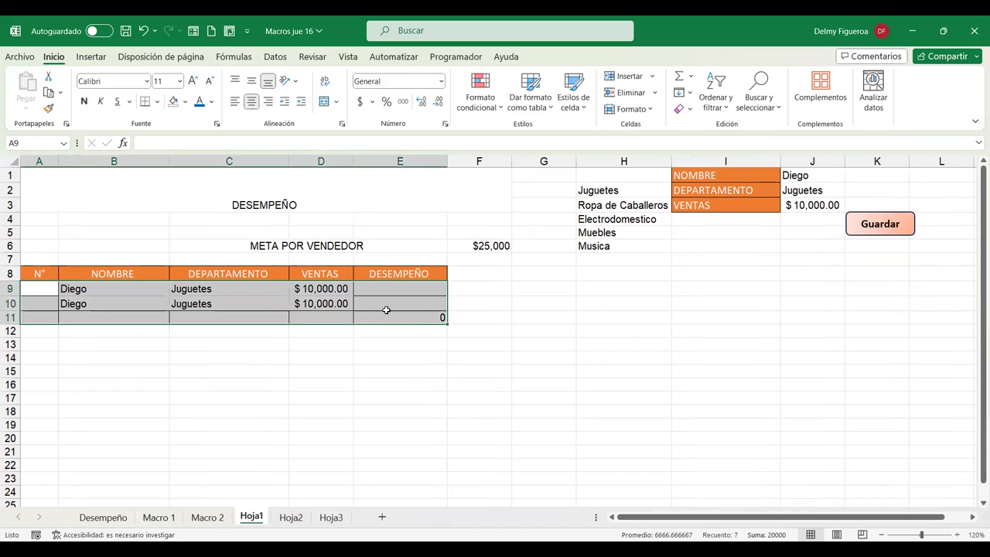
pyautogui.click(157, 102)
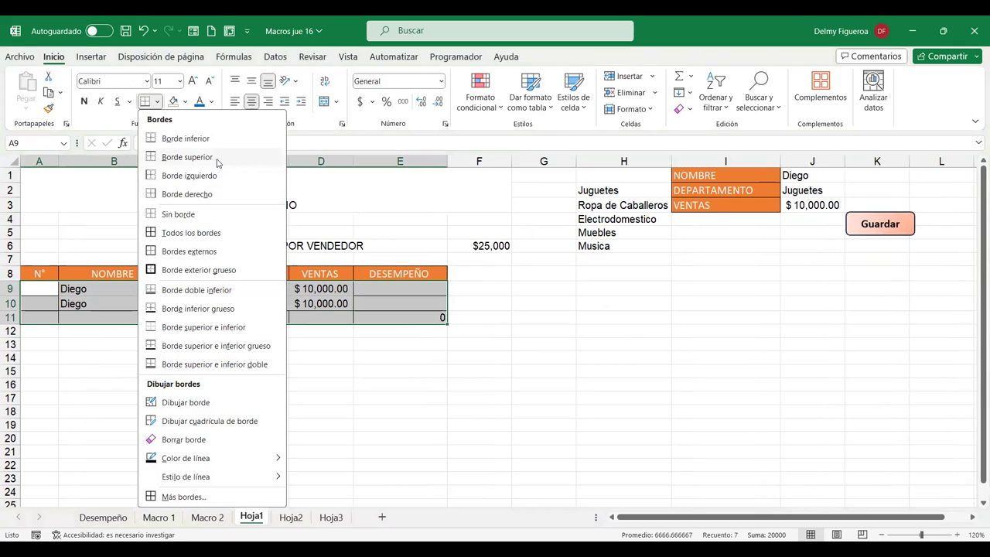
pyautogui.click(196, 218)
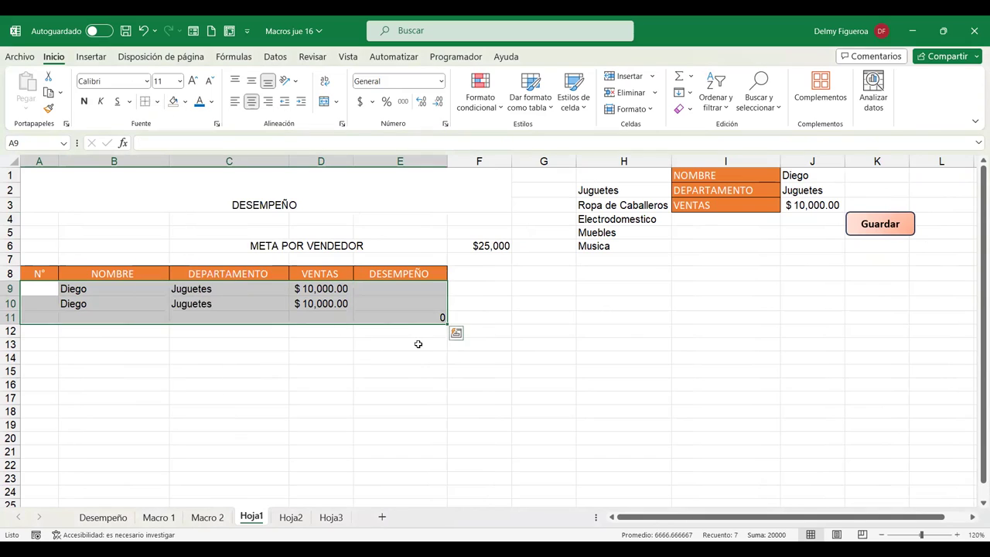
pyautogui.click(420, 342)
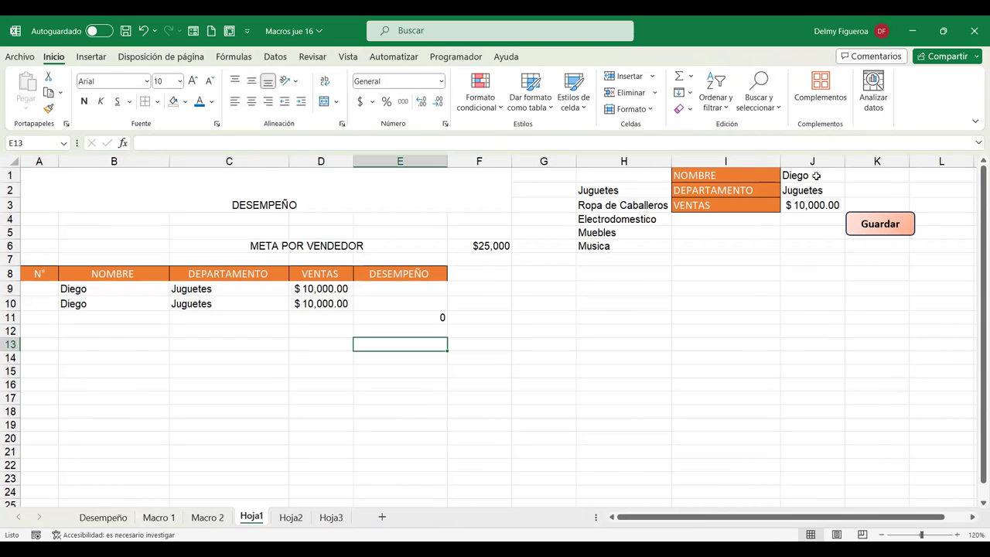
# Step: Enter a new salesperson's name in J1 and move to the department cell J2
pyautogui.moveTo(817, 175); pyautogui.dragTo(826, 207)
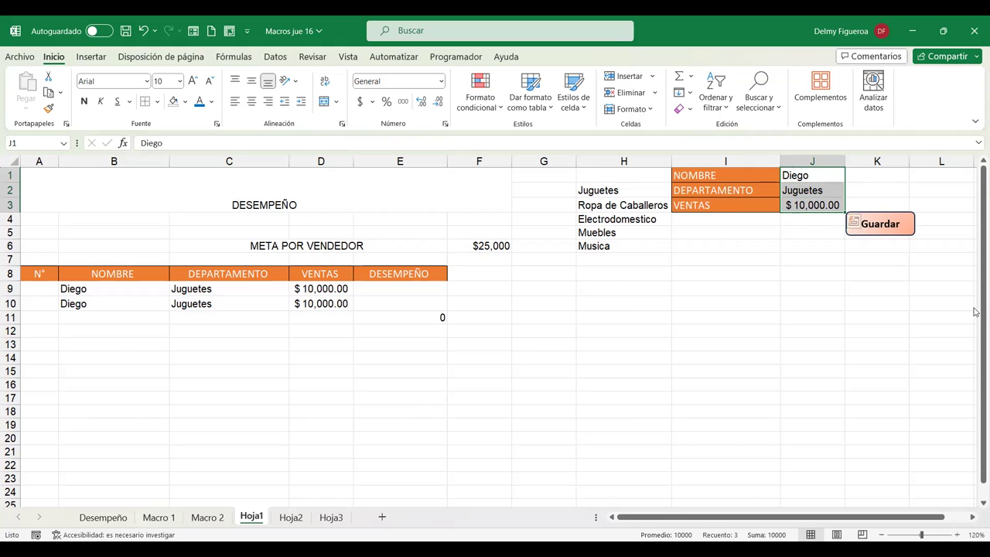
pyautogui.click(815, 275)
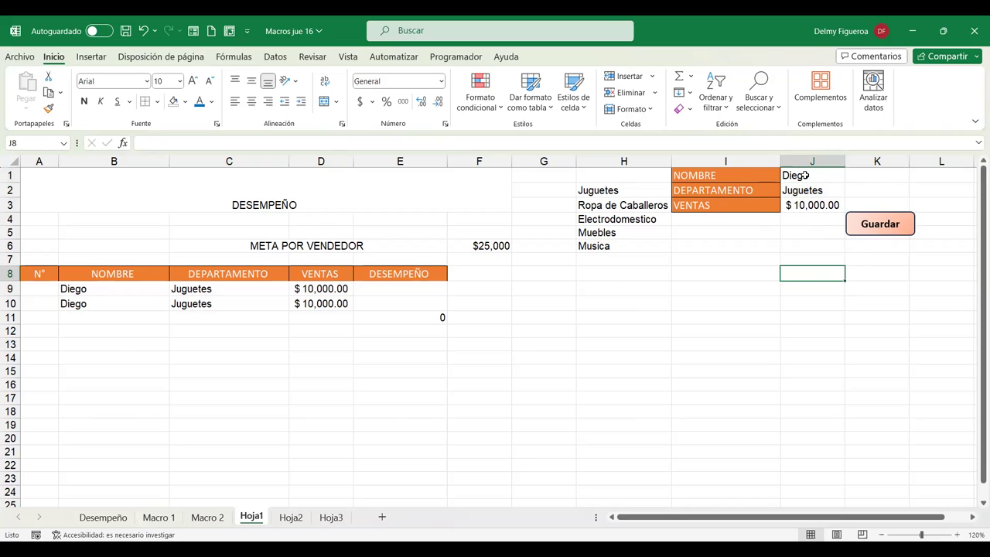
pyautogui.moveTo(806, 176); pyautogui.dragTo(812, 207)
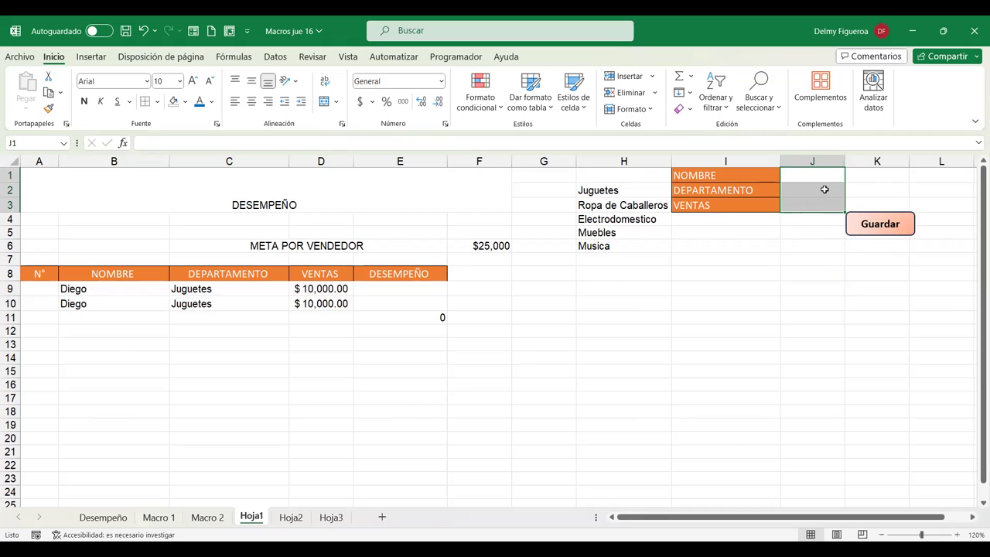
pyautogui.click(829, 174)
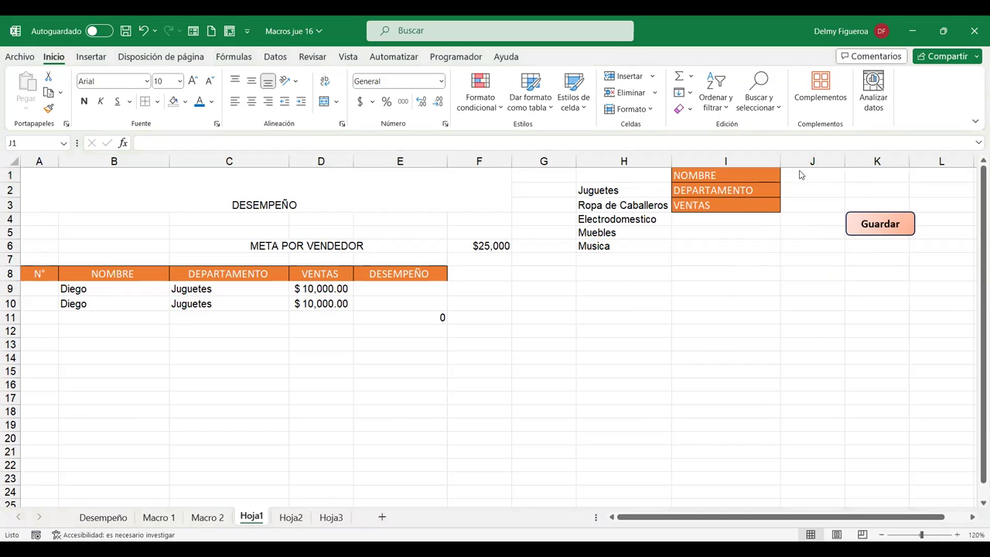
pyautogui.click(826, 178)
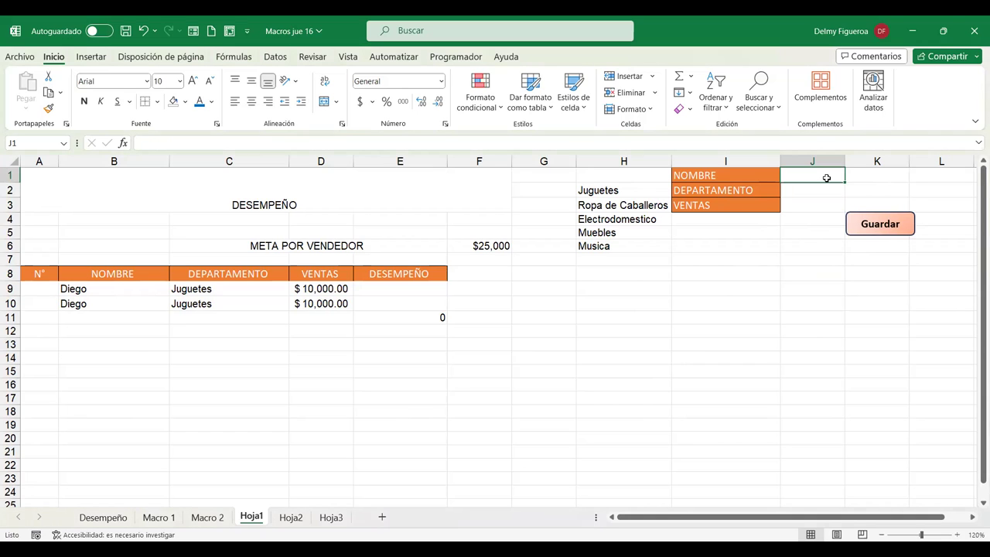
pyautogui.write('Jennifer')
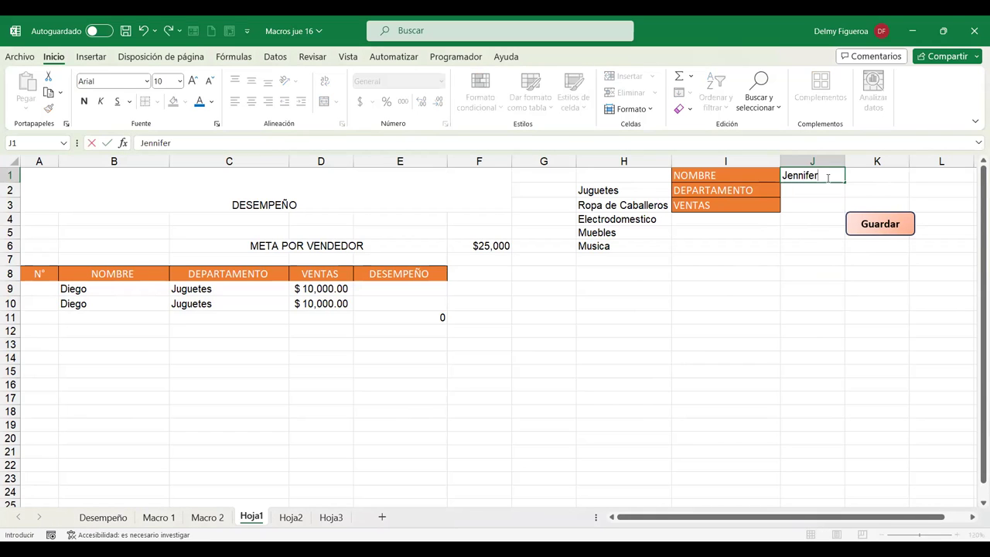
pyautogui.press('Return')
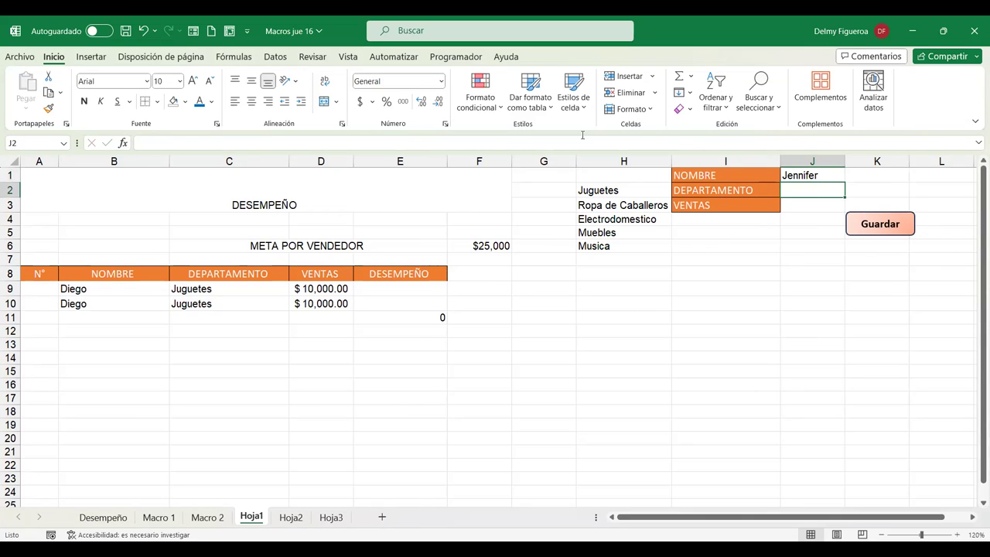
pyautogui.click(801, 186)
# Step: Give J2 a Lista data validation sourced from $H$2:$H$6
pyautogui.click(272, 59)
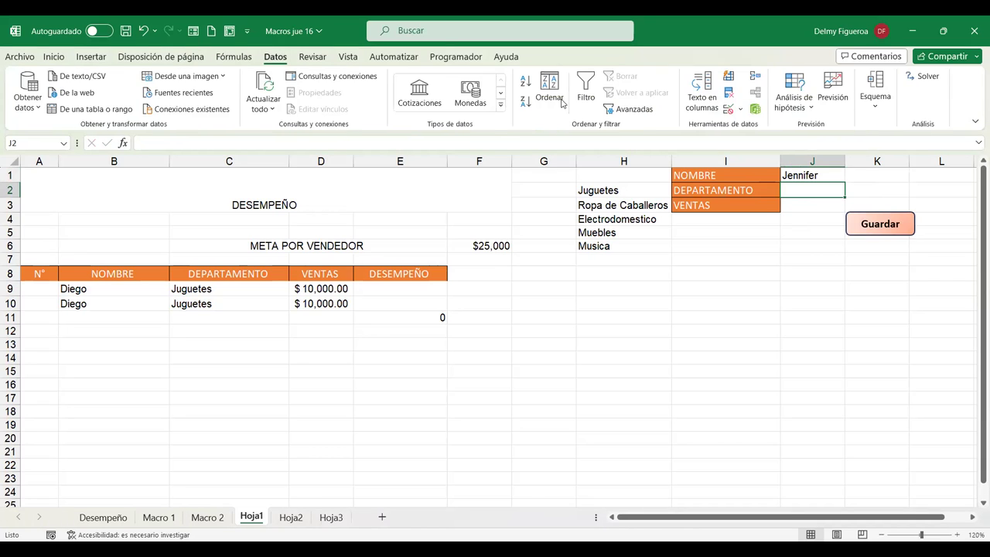
pyautogui.click(728, 110)
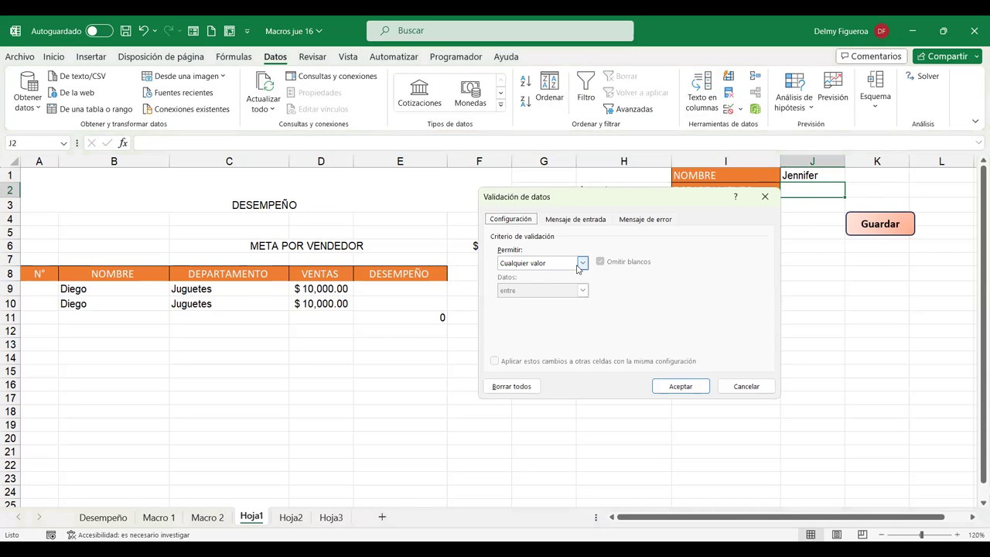
pyautogui.click(581, 265)
pyautogui.click(531, 301)
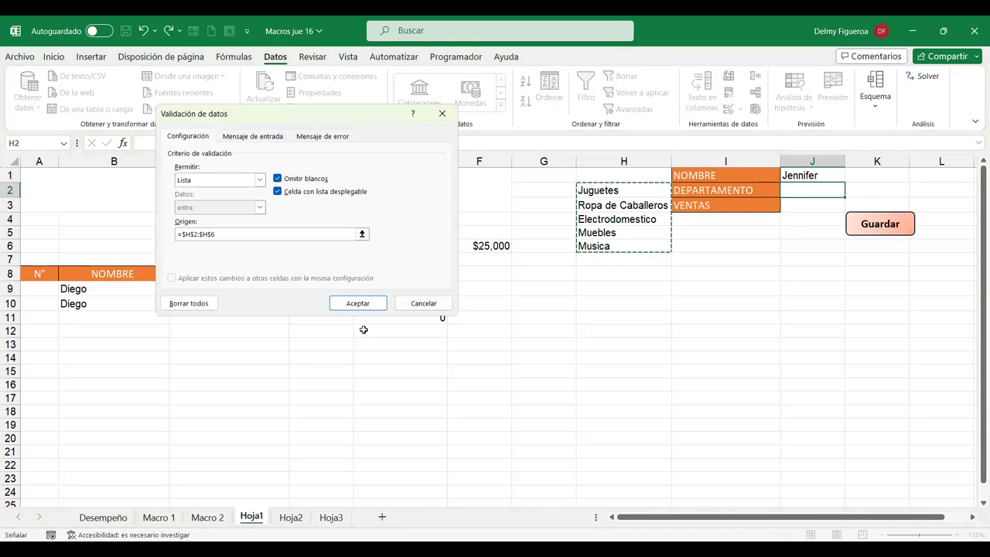
pyautogui.click(361, 304)
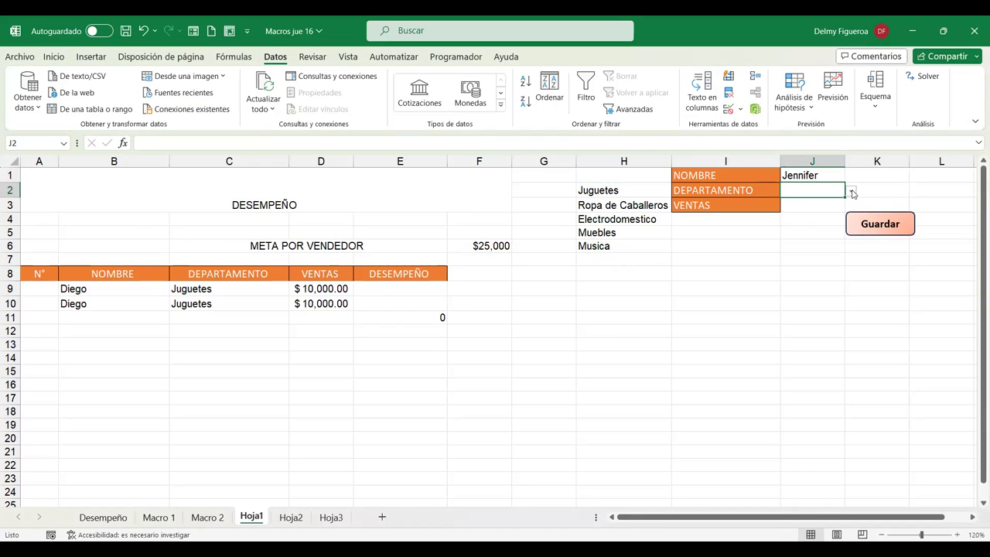
# Step: Choose Ropa de Caballeros in J2, autofit column J, enter 15,000 in J3, and select row 9
pyautogui.click(852, 193)
pyautogui.click(827, 211)
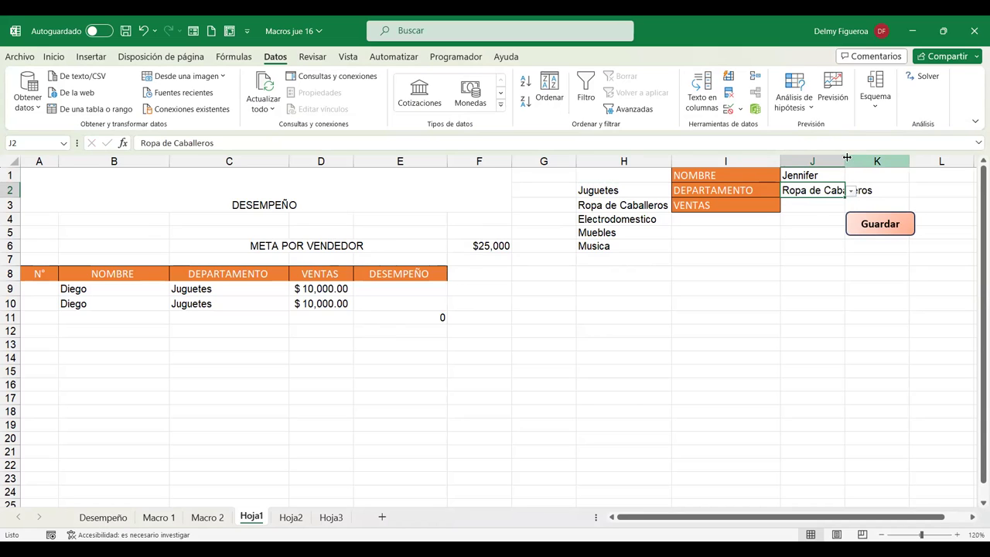
pyautogui.moveTo(846, 157); pyautogui.dragTo(846, 157)
pyautogui.doubleClick(846, 157)
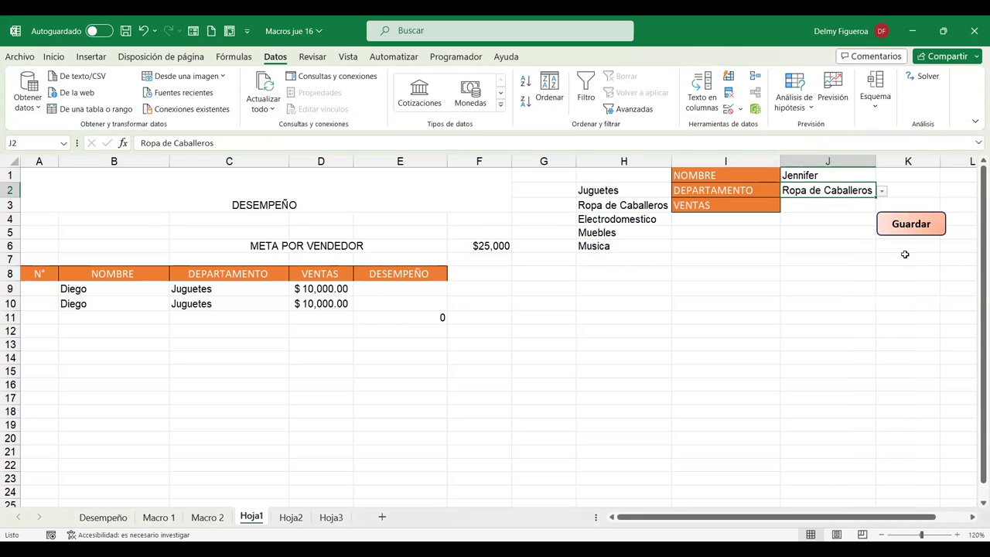
pyautogui.click(836, 205)
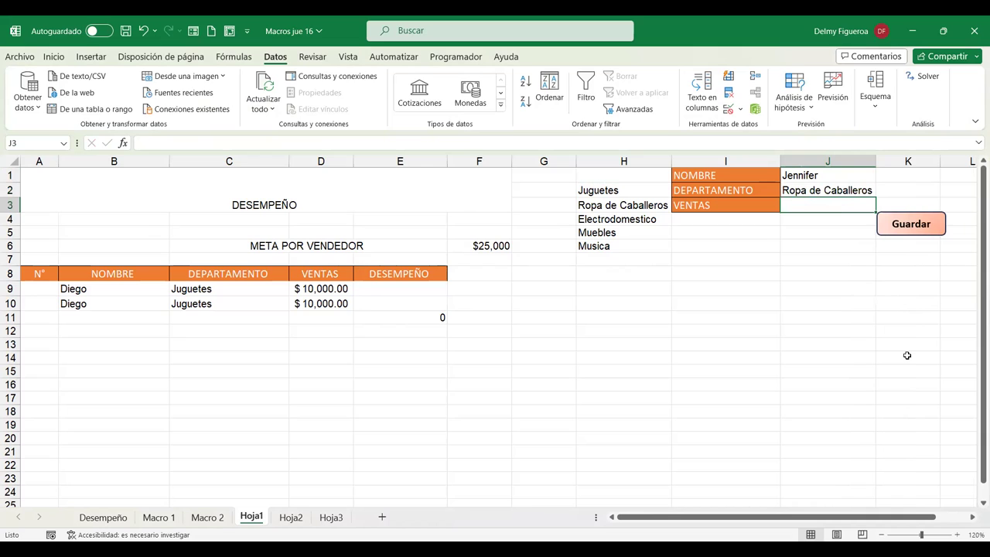
pyautogui.write('15')
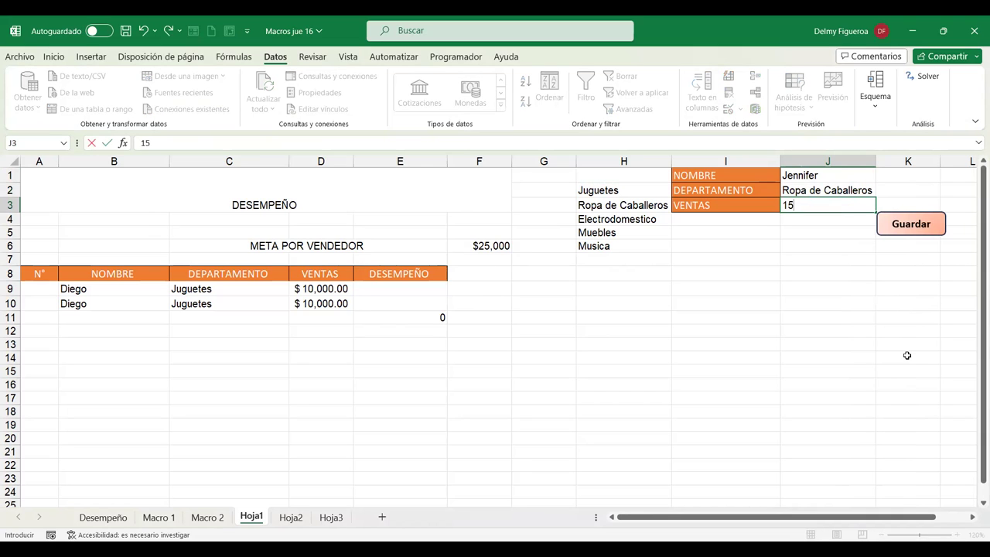
pyautogui.write(',000')
pyautogui.press('Tab')
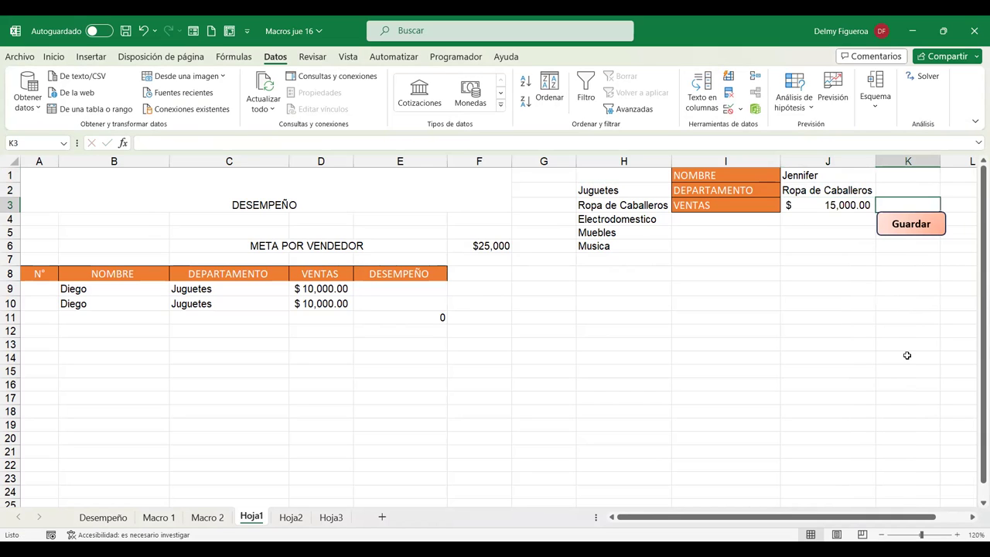
pyautogui.click(842, 203)
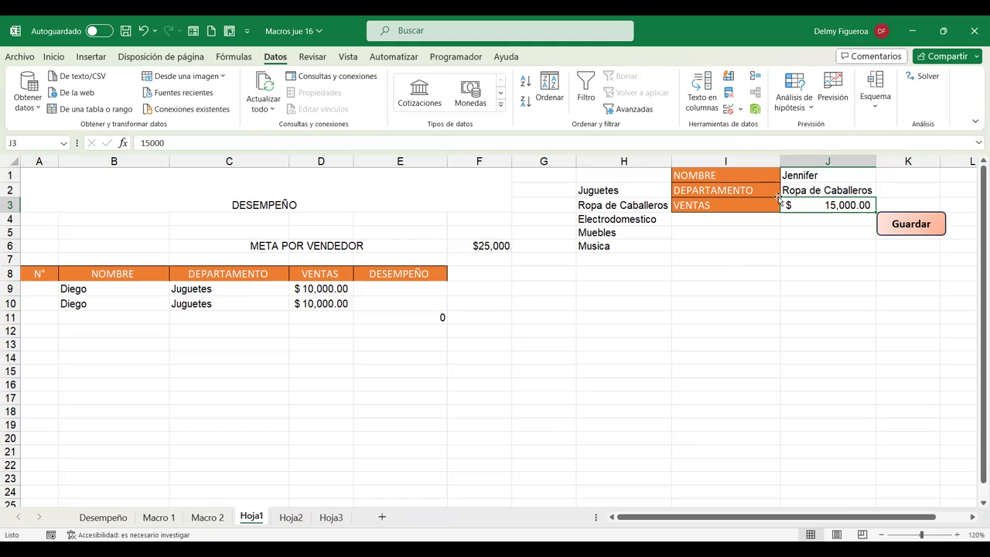
pyautogui.click(9, 288)
pyautogui.rightClick(9, 287)
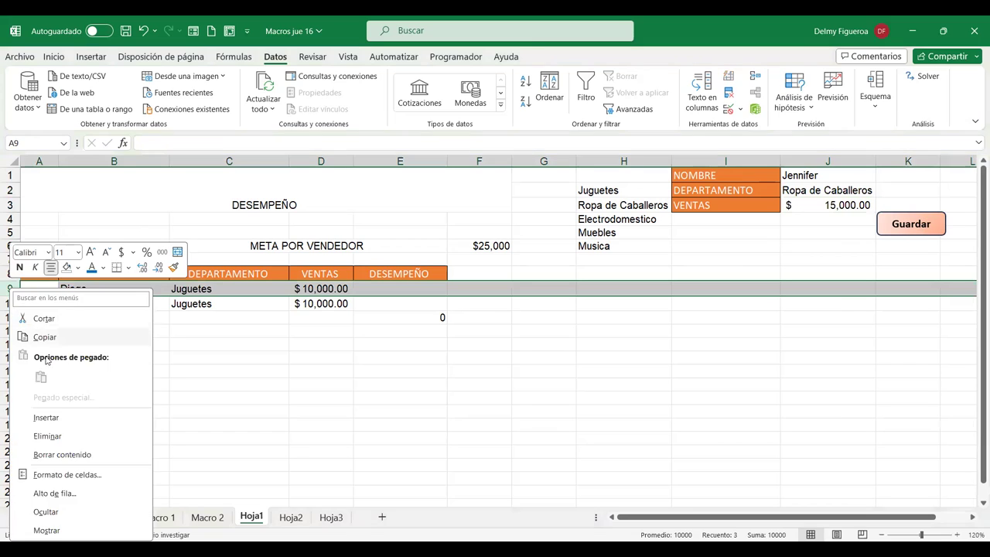
# Step: Insert a blank row 9 and remove its orange fill
pyautogui.click(46, 417)
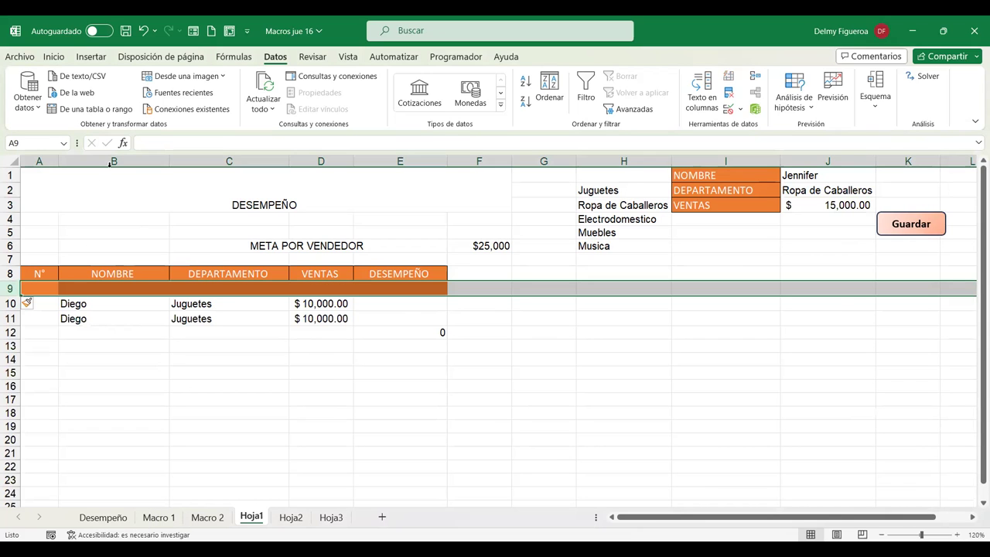
pyautogui.click(54, 56)
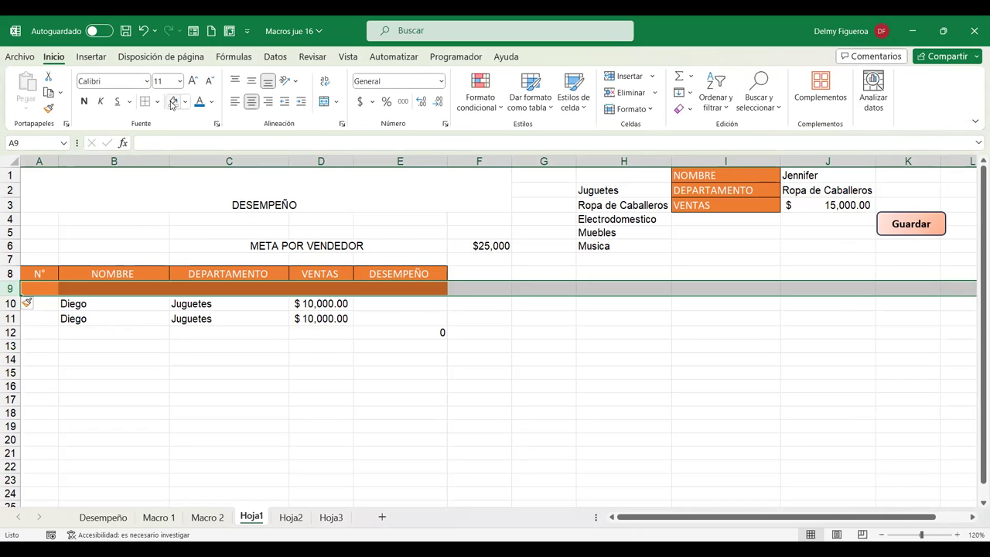
pyautogui.click(173, 102)
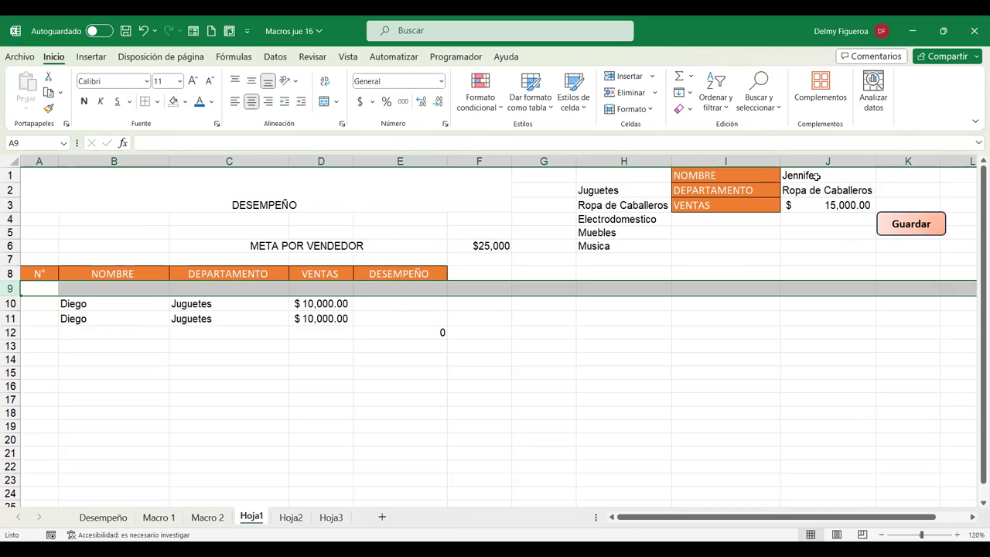
# Step: Paste the form values J1:J3 transposed into B9:D9
pyautogui.moveTo(824, 178); pyautogui.dragTo(816, 203)
pyautogui.hotkey('ctrl', 'c')
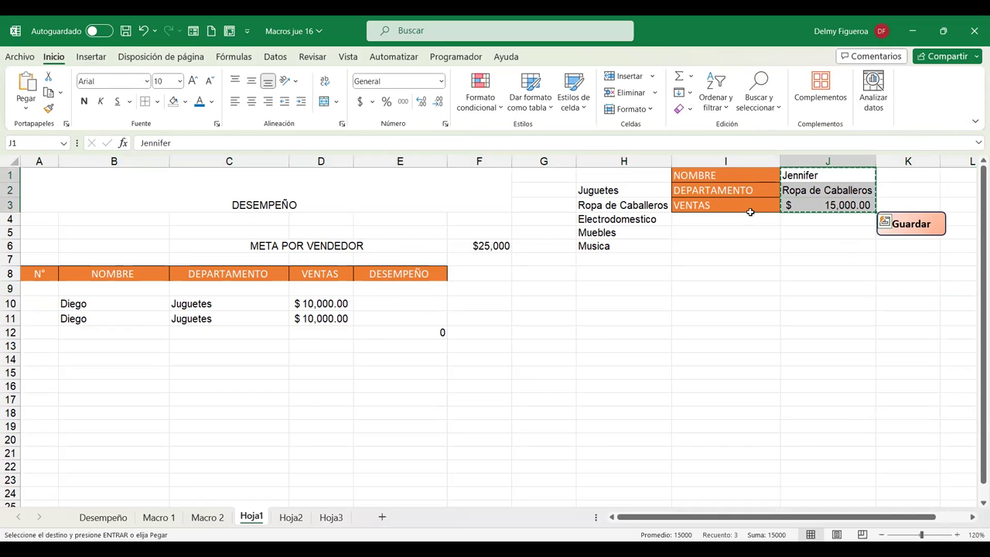
pyautogui.click(124, 288)
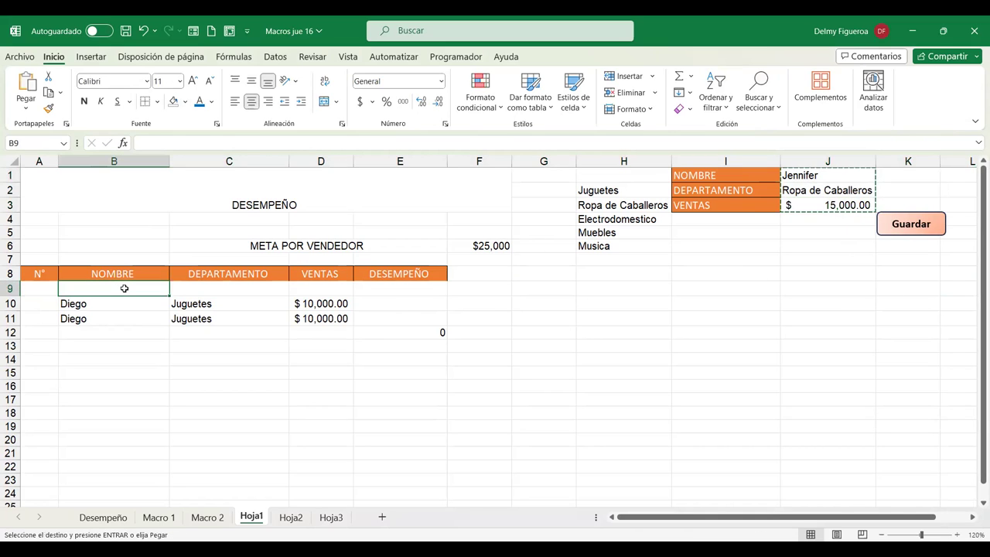
pyautogui.rightClick(123, 288)
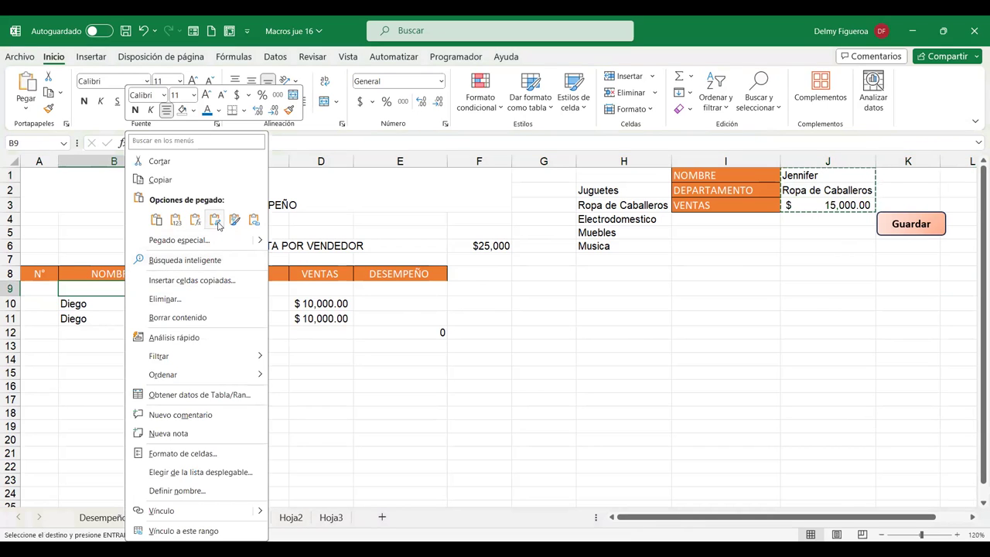
pyautogui.click(216, 220)
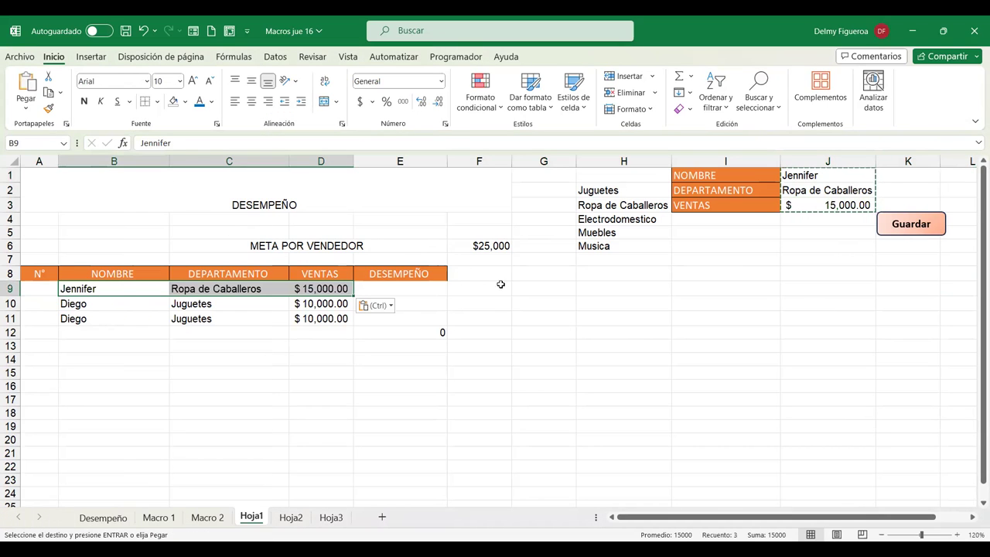
# Step: Clear the form cells J1:J3
pyautogui.moveTo(829, 176); pyautogui.dragTo(836, 202)
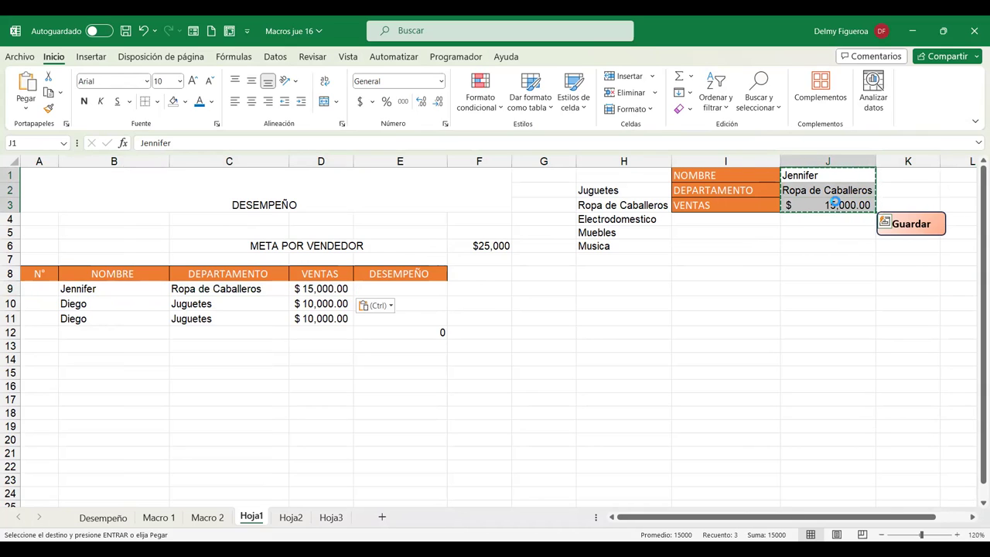
pyautogui.press('Delete')
pyautogui.click(832, 177)
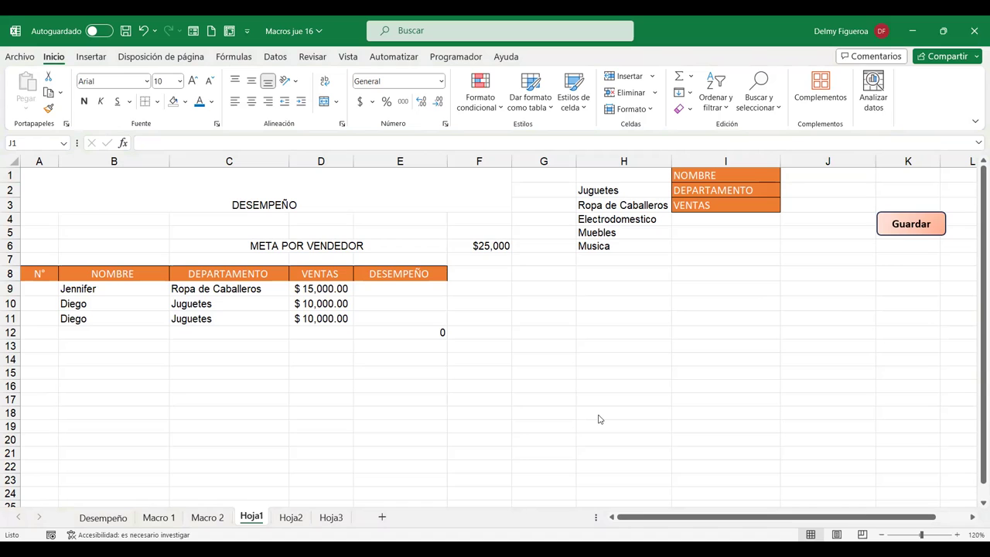
# Step: Enter a new salesperson's name, Electrodomestico as department and 5000 as sales in the form
pyautogui.click(820, 174)
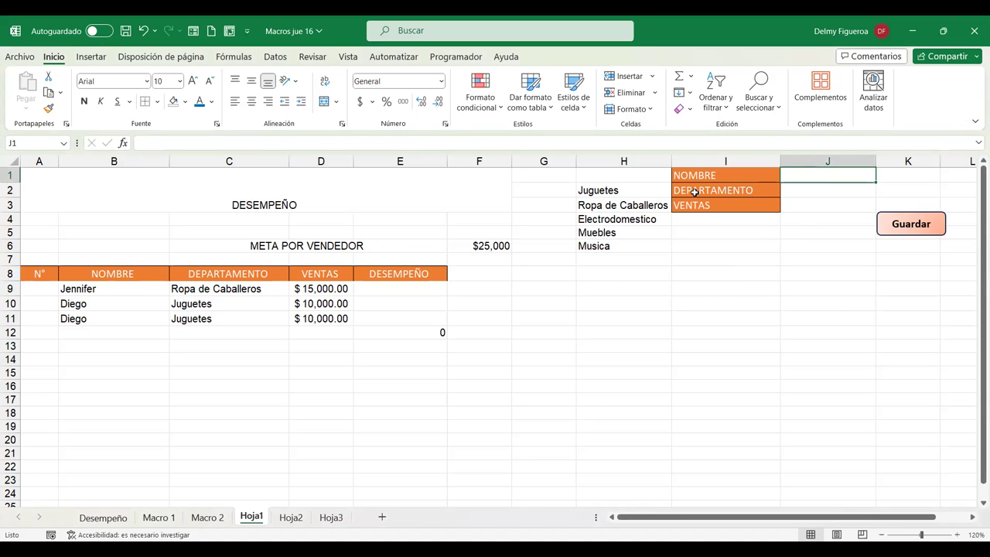
pyautogui.click(831, 174)
pyautogui.write('Jenny')
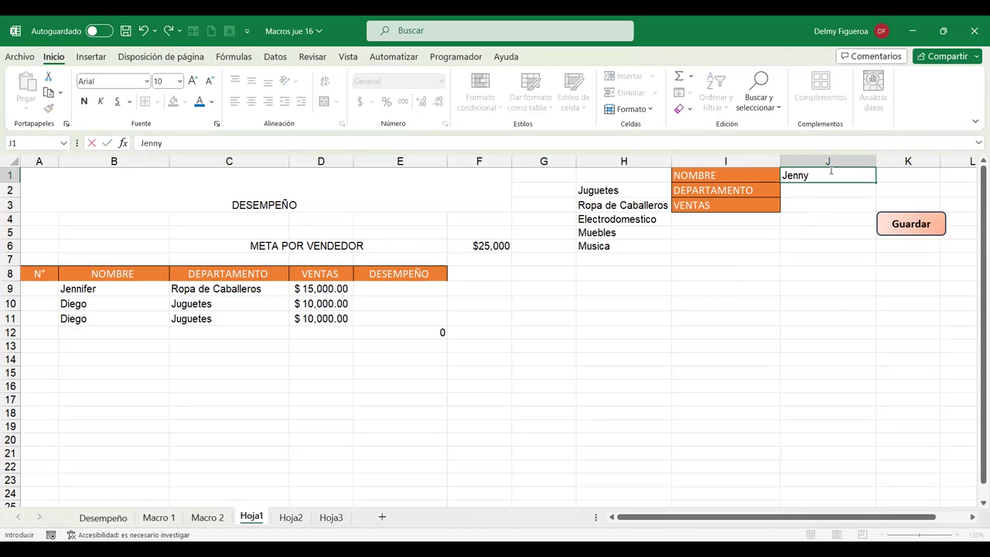
pyautogui.press('Return')
pyautogui.click(881, 191)
pyautogui.click(821, 224)
pyautogui.press('Return')
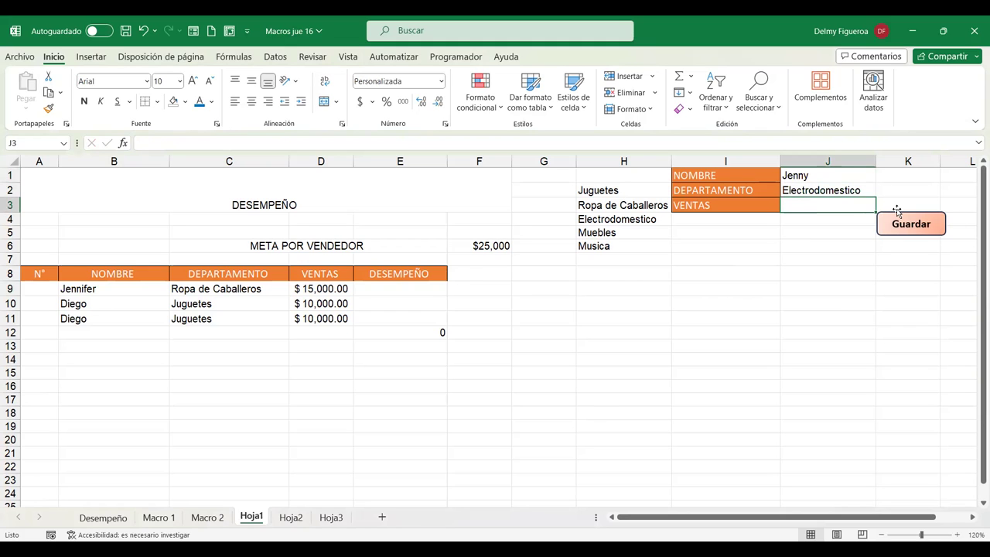
pyautogui.write('5000')
pyautogui.click(896, 211)
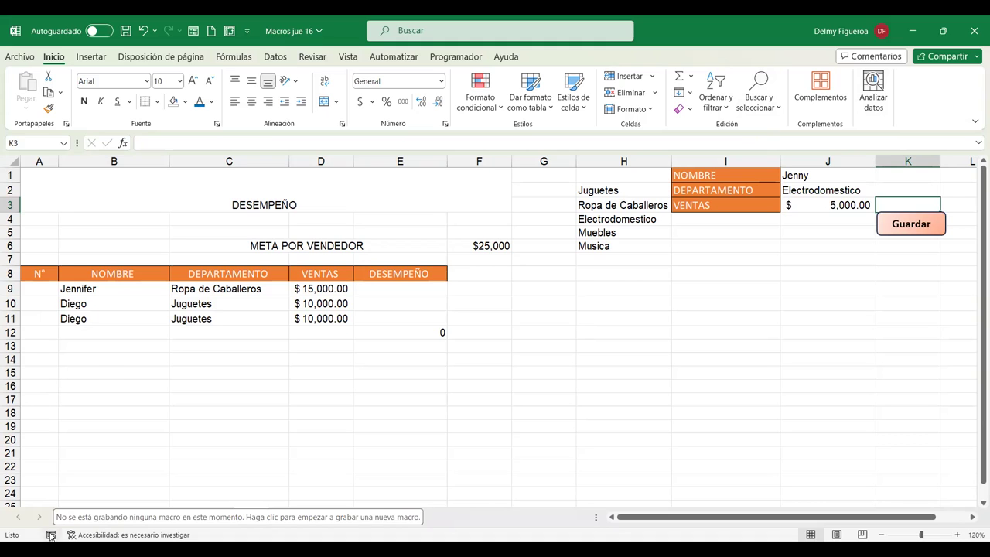
# Step: Start recording a macro named Guardar from the status-bar record button
pyautogui.click(52, 536)
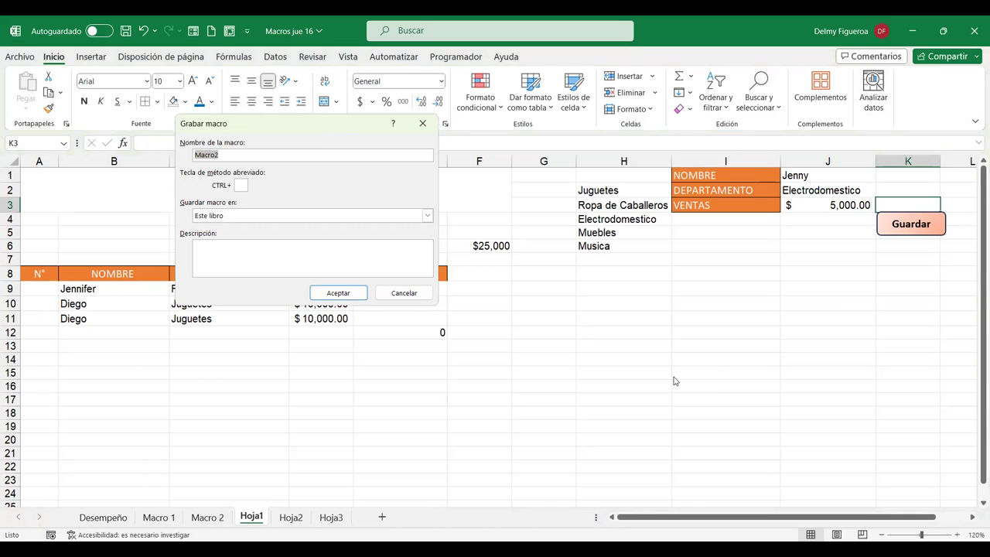
pyautogui.write('G')
pyautogui.write('uardar')
pyautogui.click(356, 291)
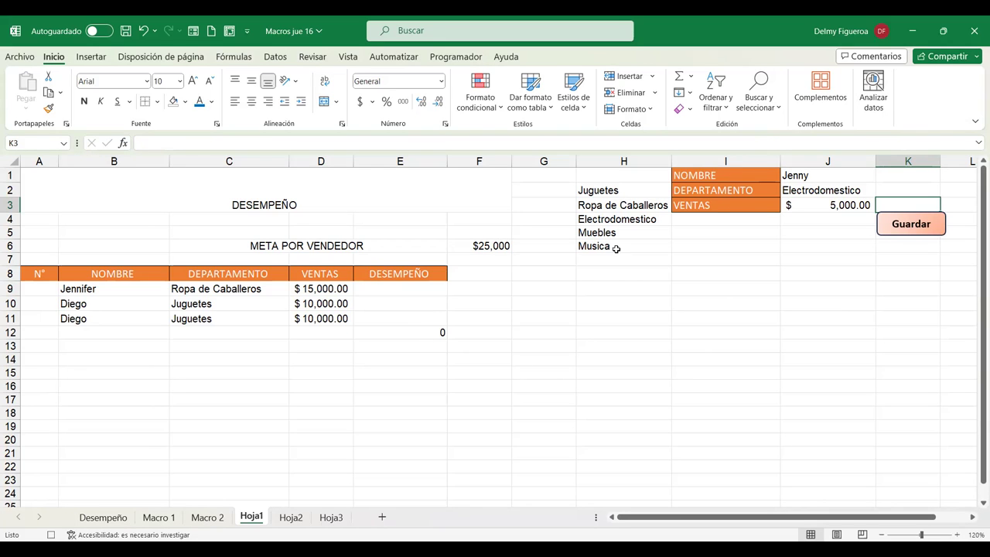
# Step: Insert a blank row at row 9 of the table
pyautogui.click(10, 288)
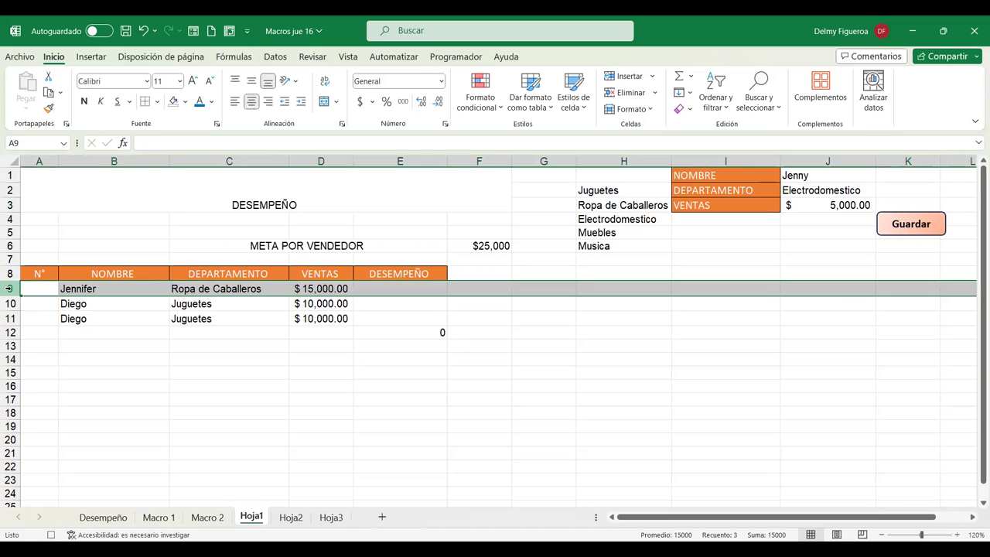
pyautogui.rightClick(9, 288)
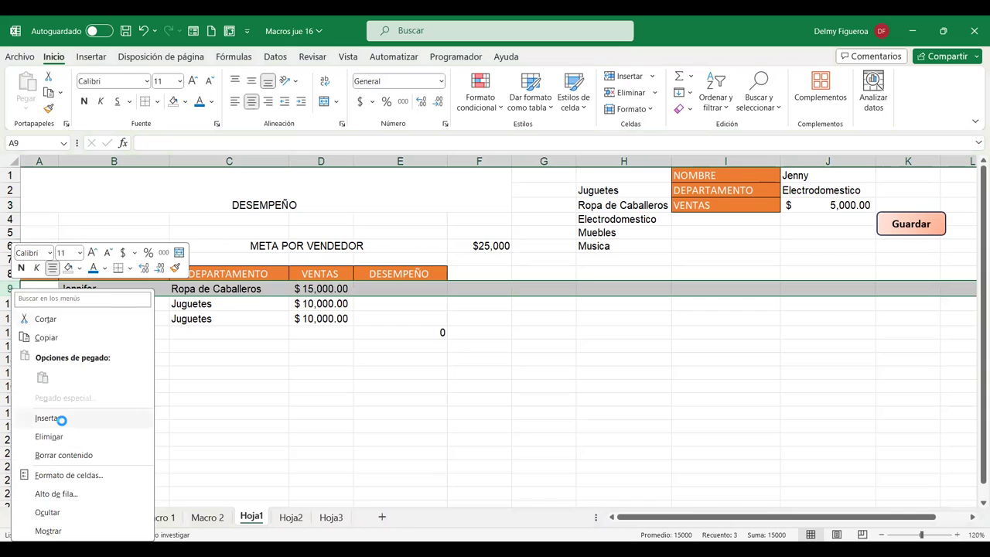
pyautogui.click(60, 420)
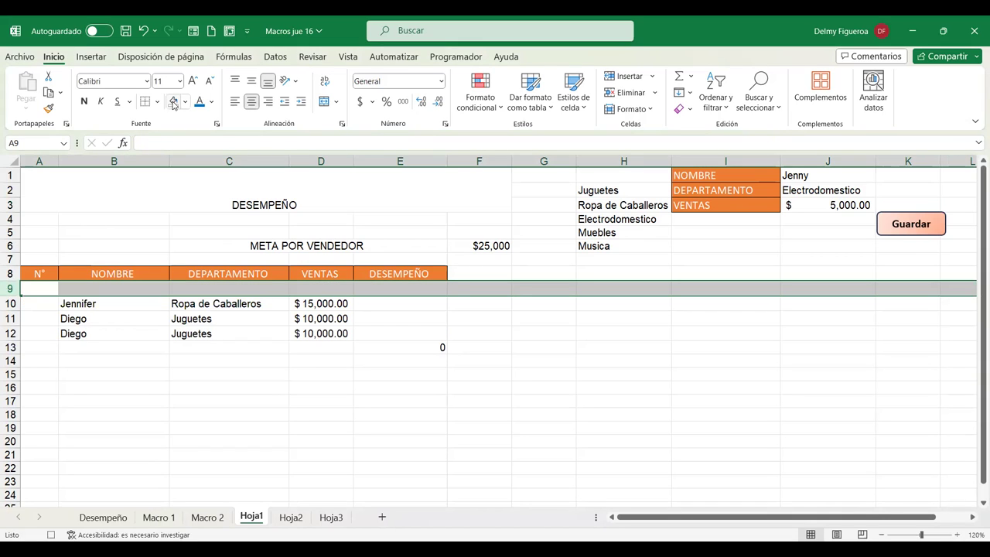
# Step: Copy the form values J1:J3 and paste them transposed into row 9 starting at B9
pyautogui.click(833, 178)
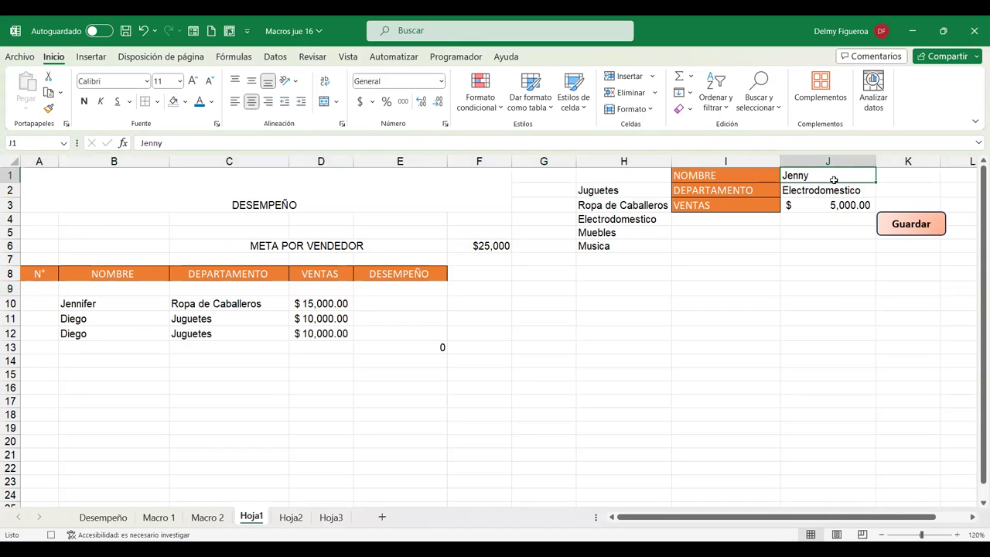
pyautogui.moveTo(833, 180); pyautogui.dragTo(833, 205)
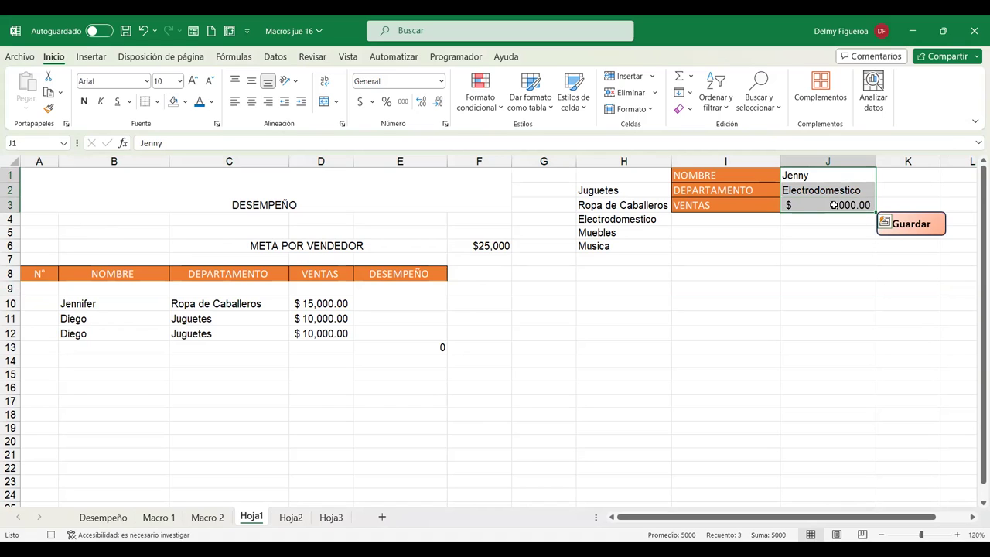
pyautogui.hotkey('ctrl', 'c')
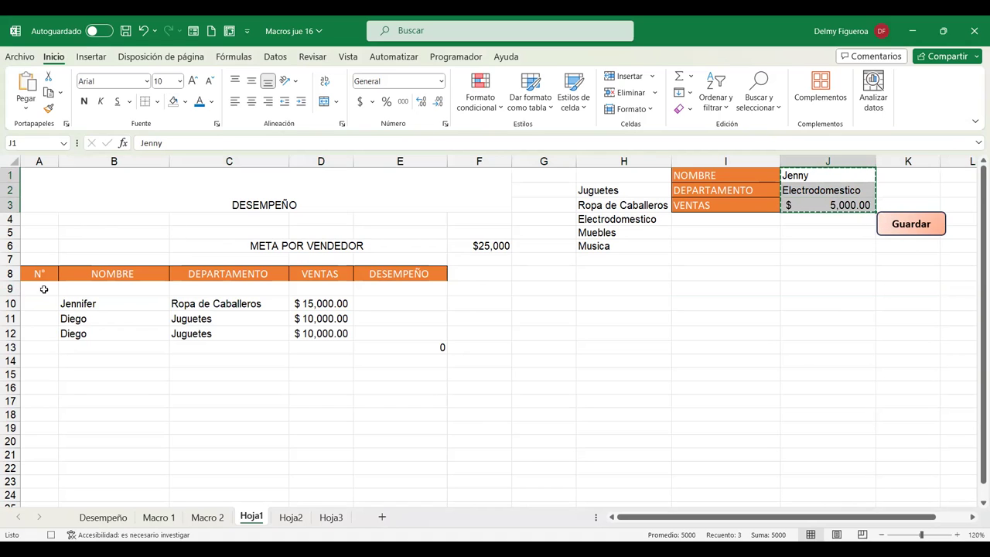
pyautogui.click(139, 287)
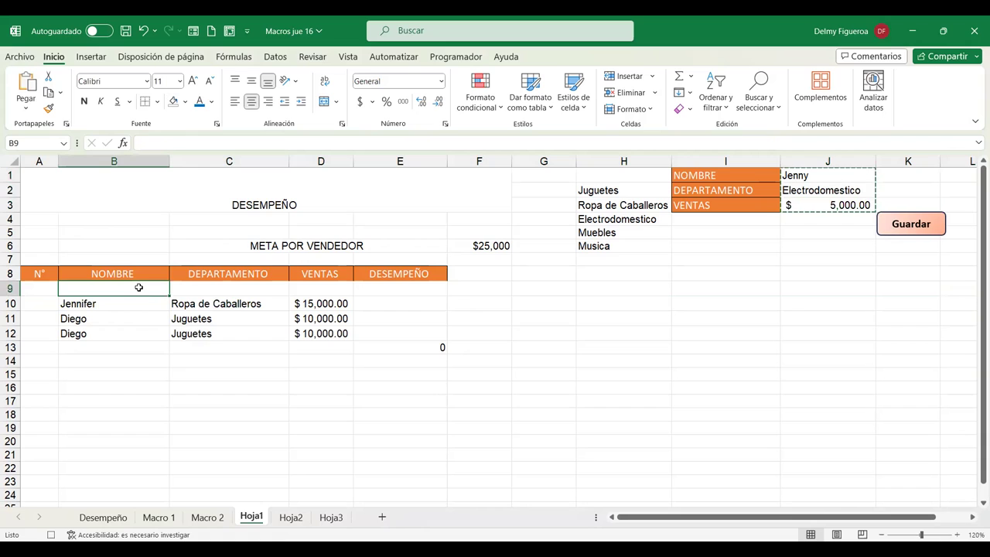
pyautogui.rightClick(140, 291)
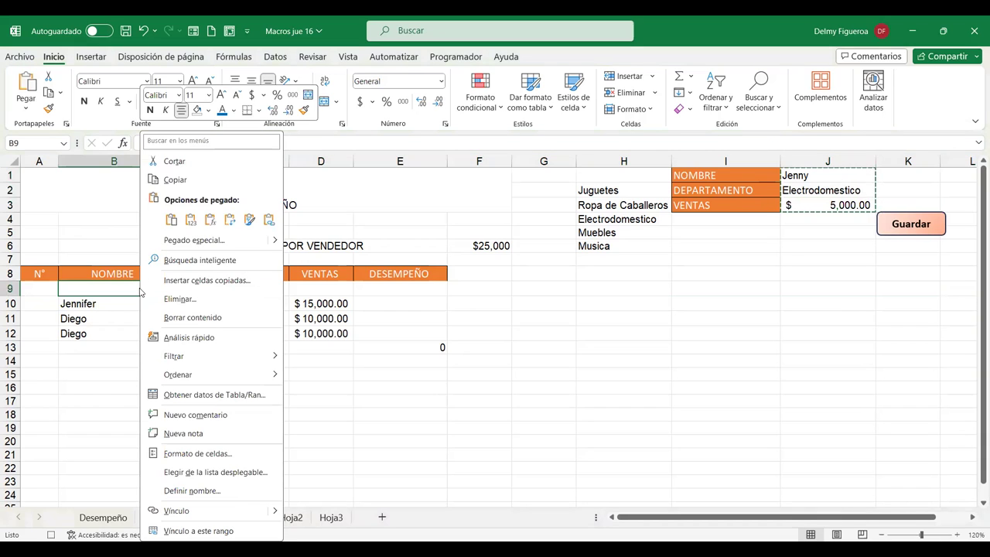
pyautogui.click(230, 222)
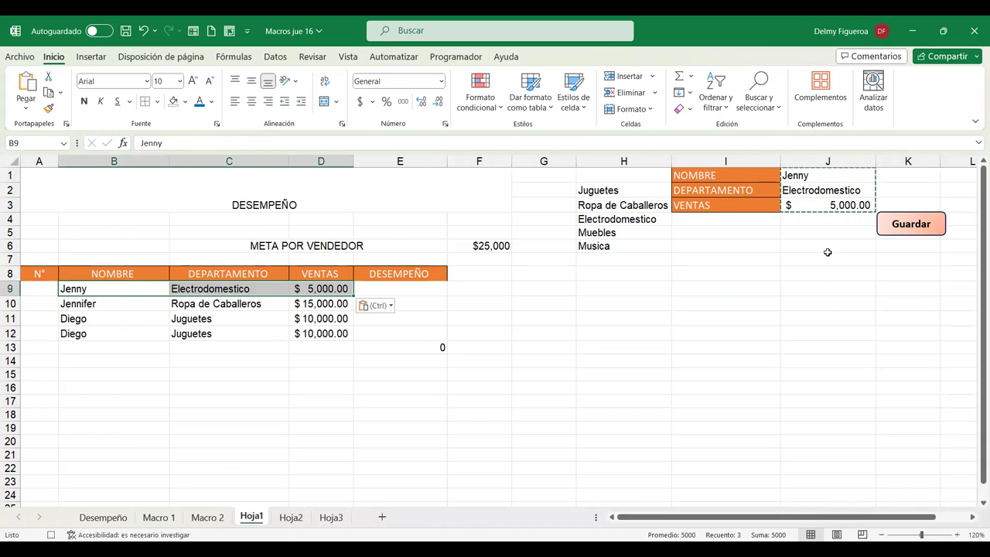
# Step: Clear the form cells J1:J3, leaving J1 selected
pyautogui.moveTo(828, 178); pyautogui.dragTo(832, 203)
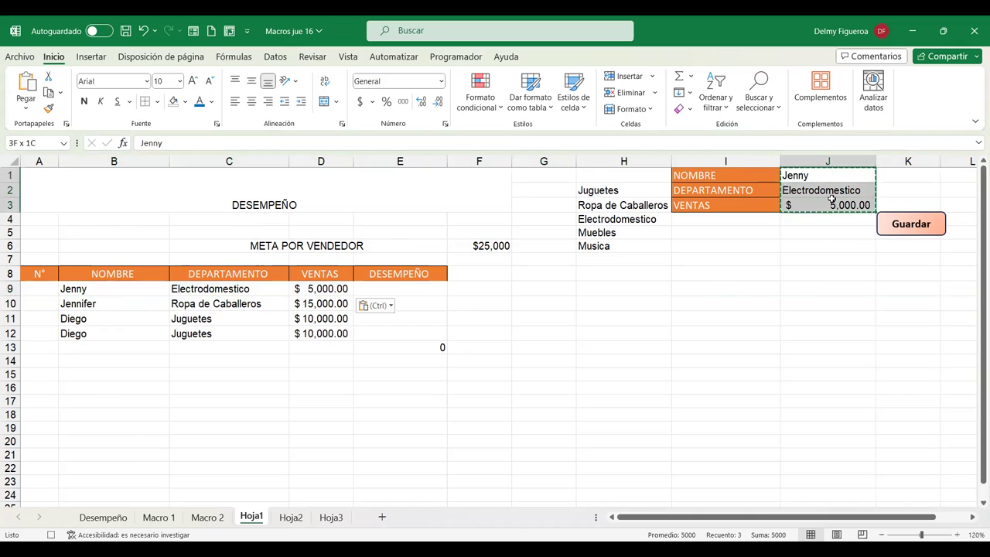
pyautogui.press('Escape')
pyautogui.press('Delete')
pyautogui.click(835, 178)
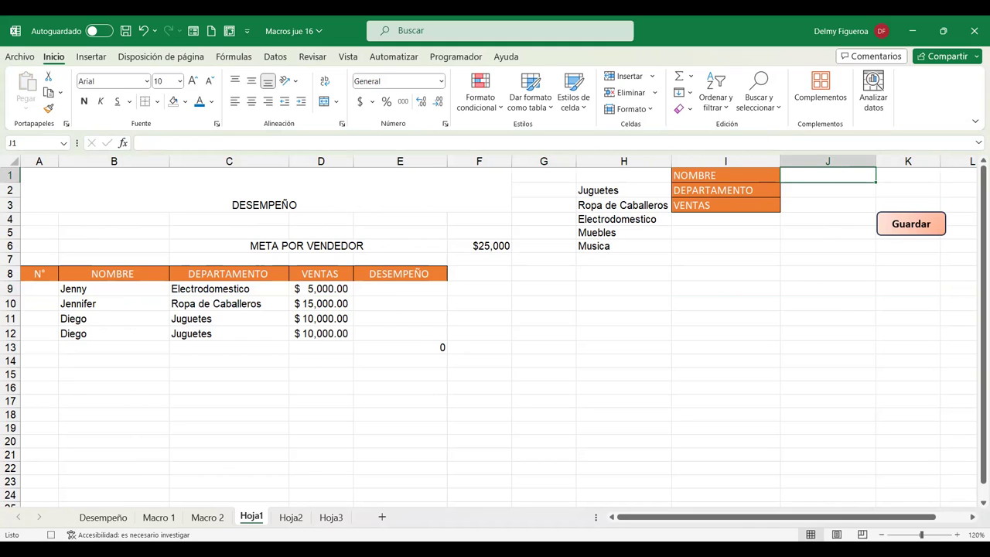
# Step: Stop the macro recording and assign the Guardar macro to the Guardar button shape
pyautogui.click(50, 535)
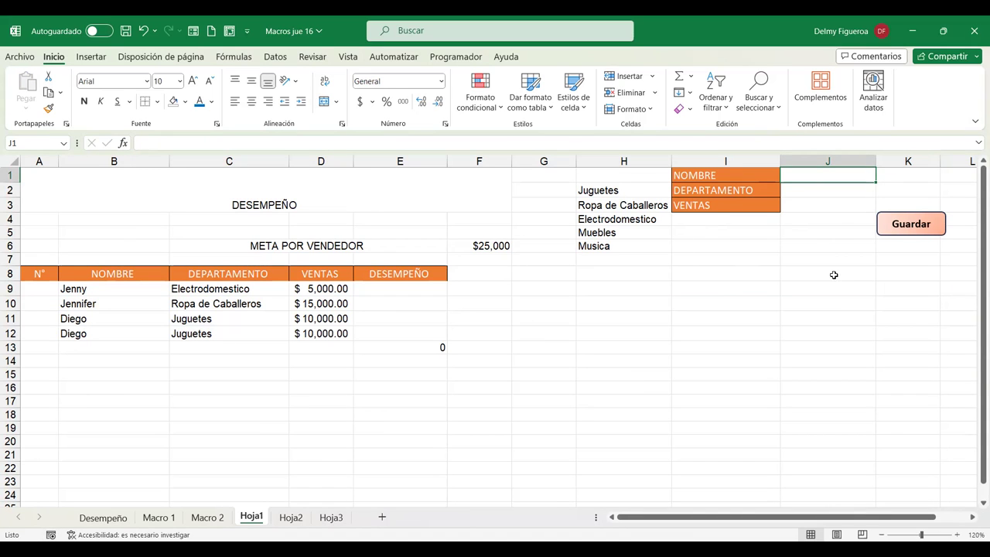
pyautogui.keyDown('ctrl'); pyautogui.click(915, 214); pyautogui.keyUp('ctrl')
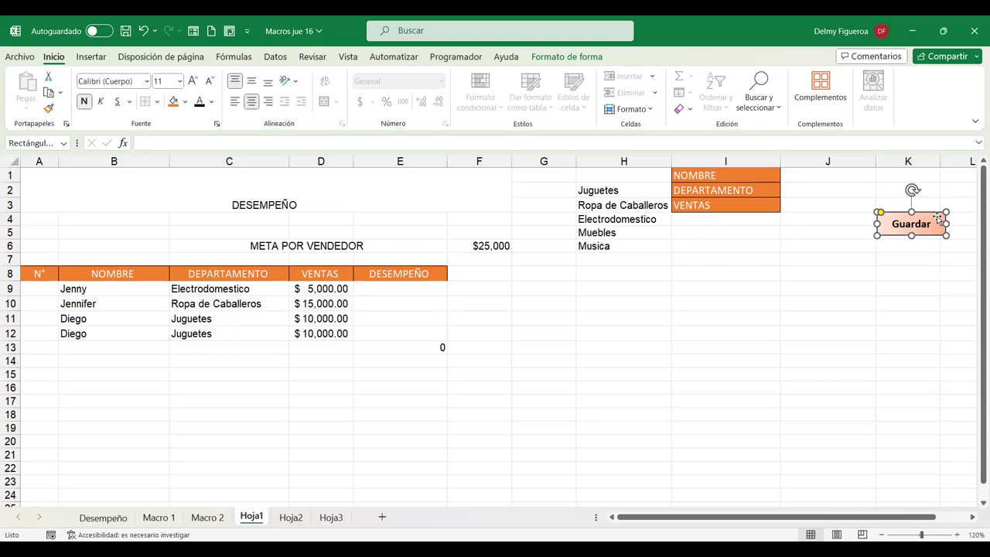
pyautogui.rightClick(937, 218)
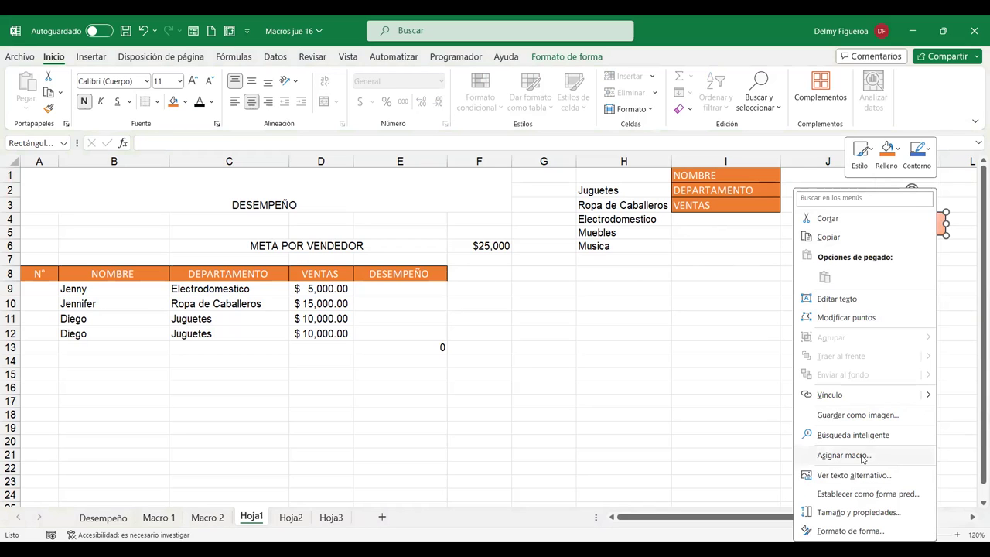
pyautogui.click(862, 456)
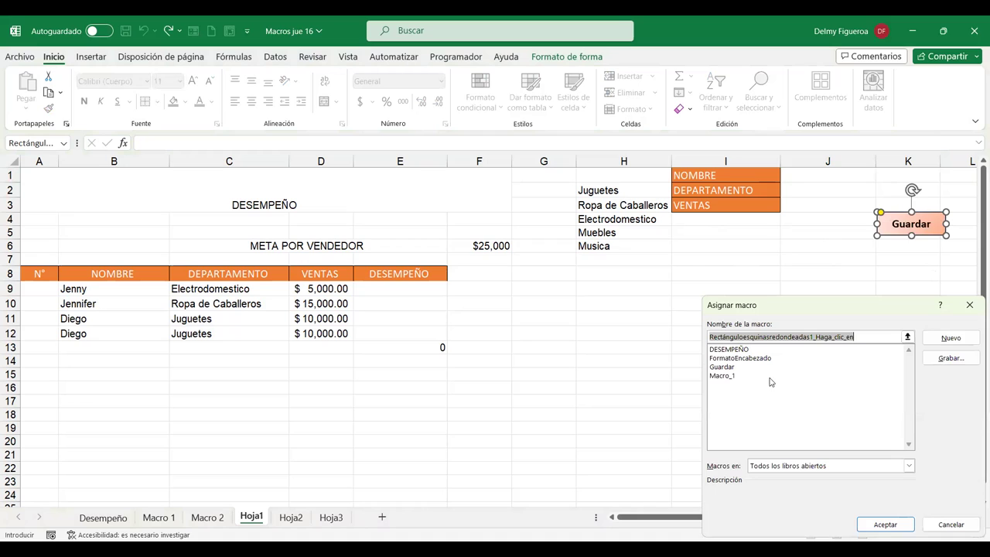
pyautogui.click(727, 368)
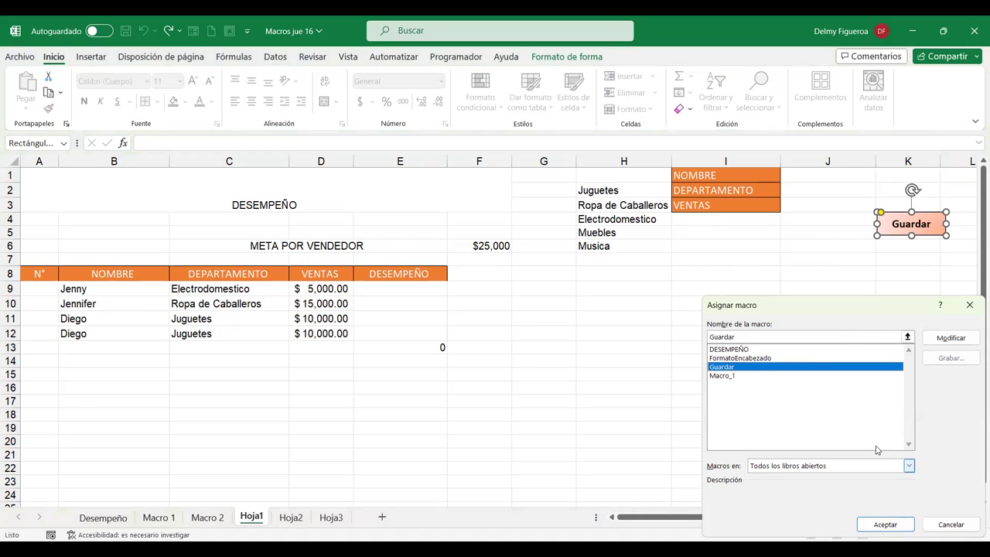
pyautogui.click(886, 525)
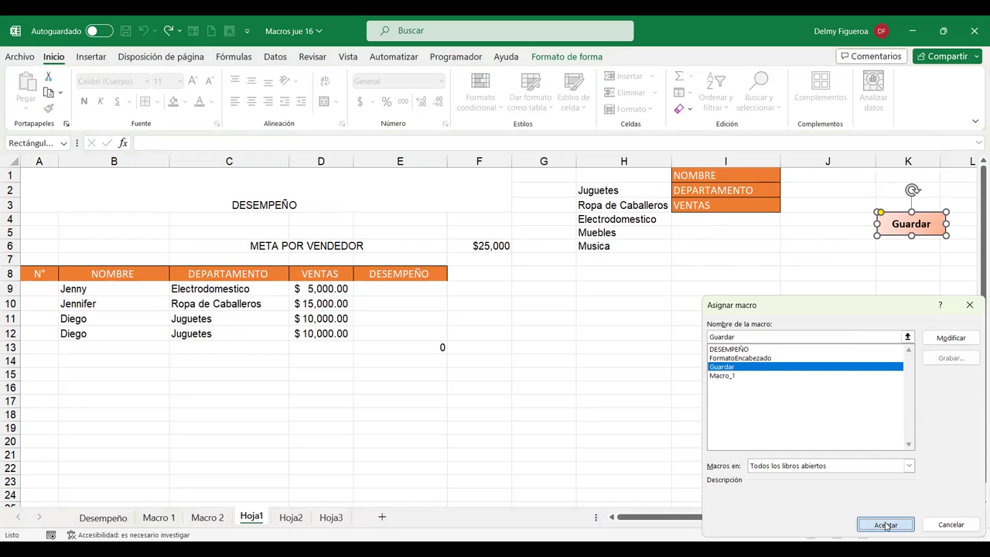
# Step: Deselect the Guardar shape, then run it to test the macro, adding a blank row 9
pyautogui.click(804, 298)
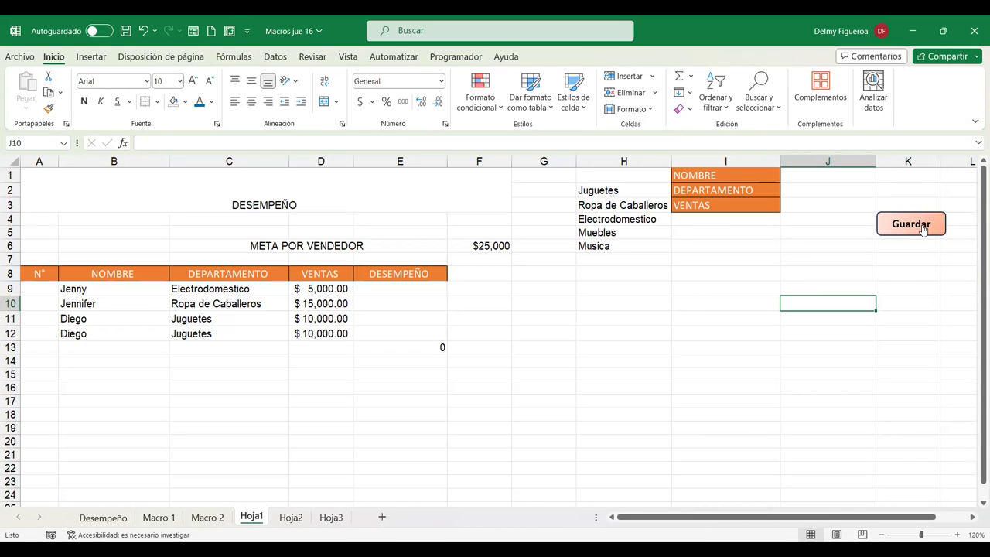
pyautogui.click(922, 228)
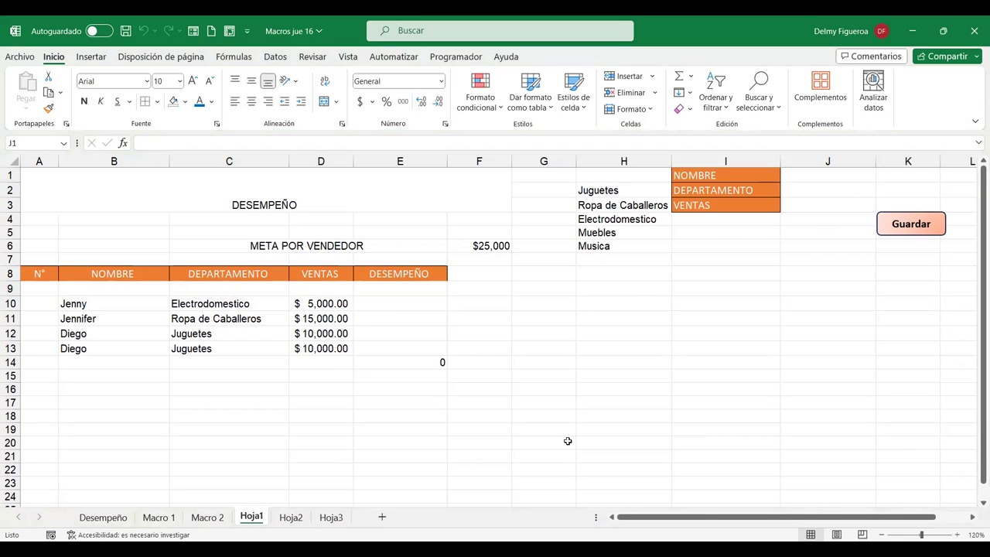
# Step: Enter a salesperson's name, department Muebles and sales 8000 in the form, then save with Guardar
pyautogui.click(831, 177)
pyautogui.write('Kate')
pyautogui.press('BackSpace')
pyautogui.write('herine')
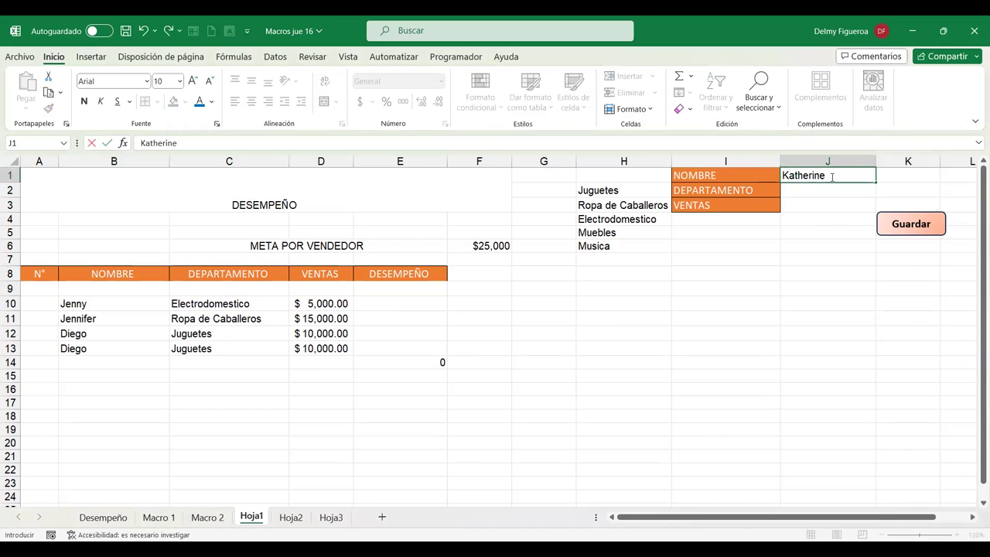
pyautogui.press('Return')
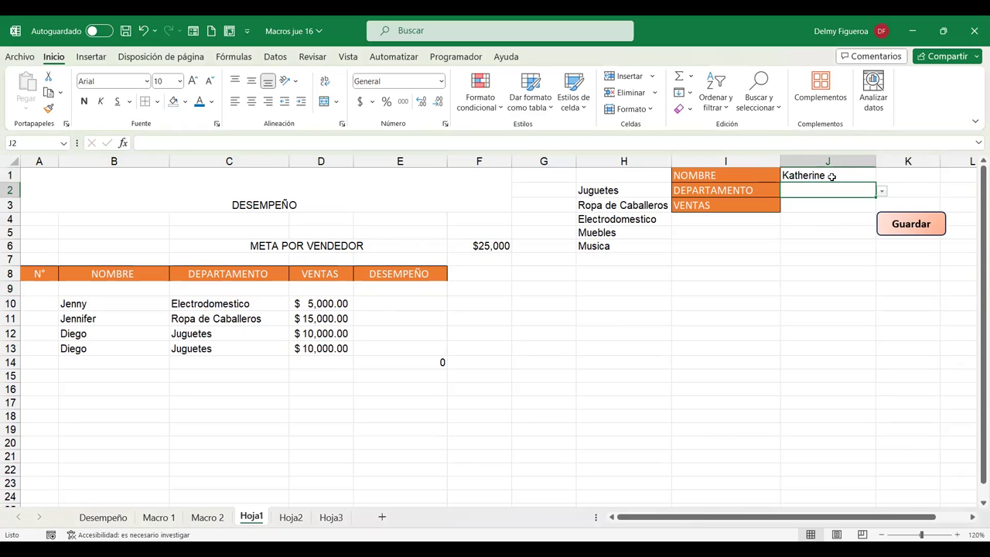
pyautogui.click(883, 195)
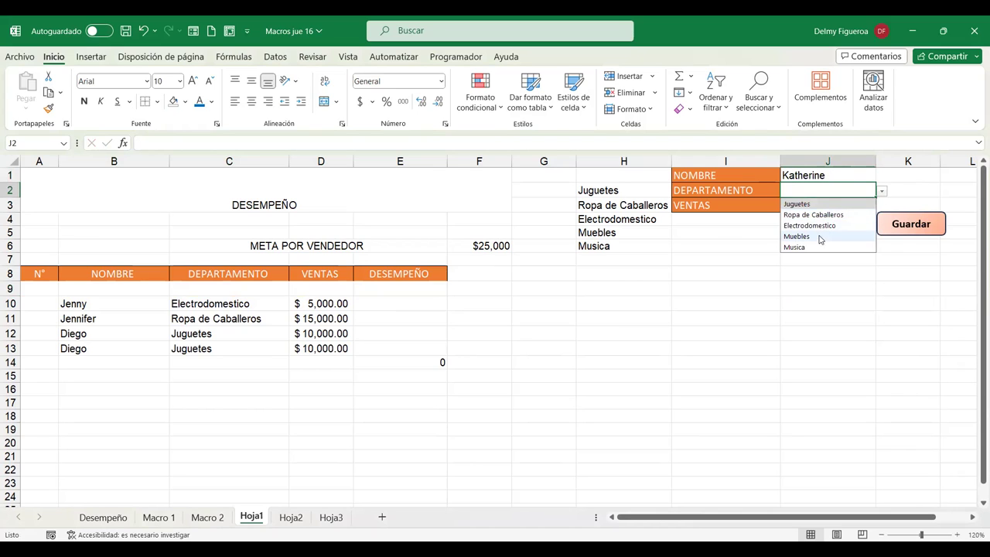
pyautogui.click(820, 234)
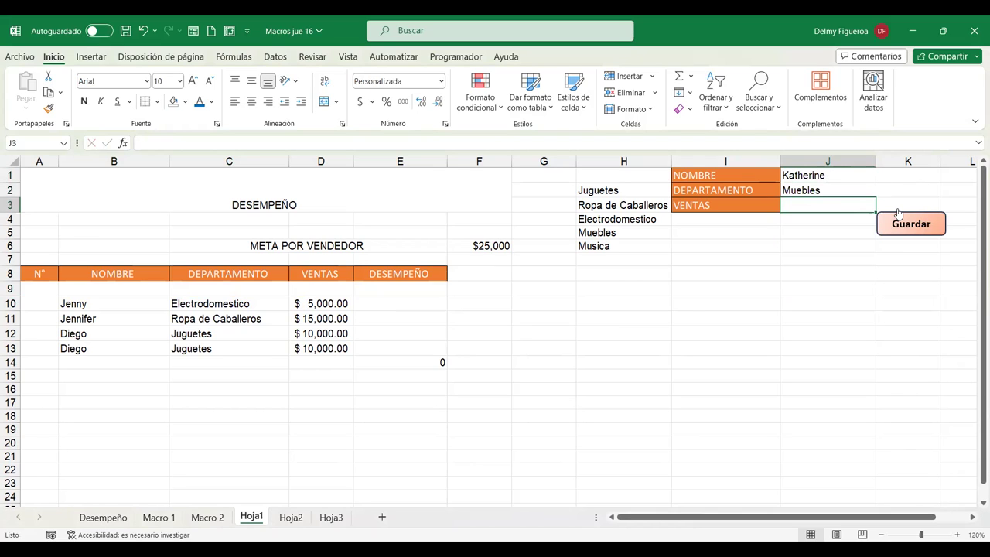
pyautogui.write('8000')
pyautogui.press('Return')
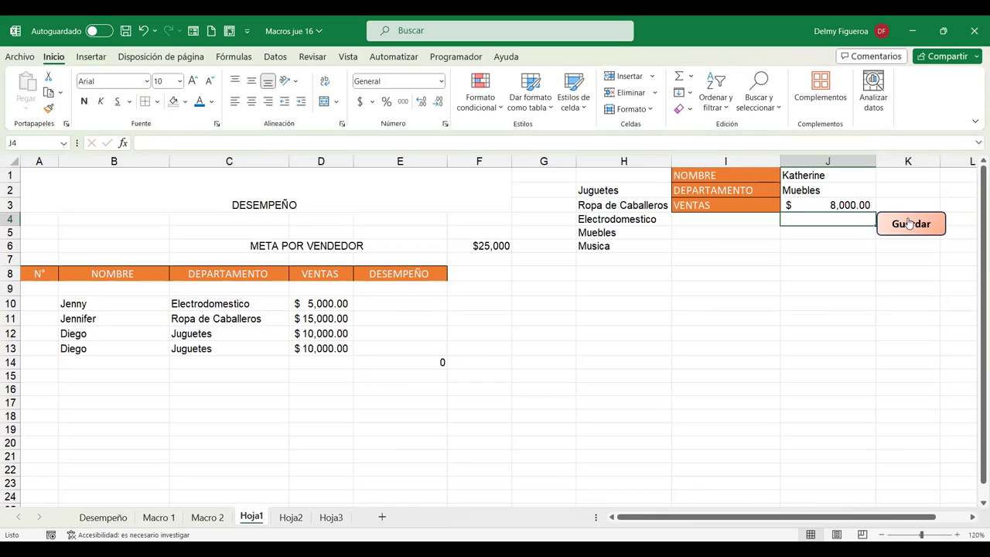
pyautogui.click(912, 224)
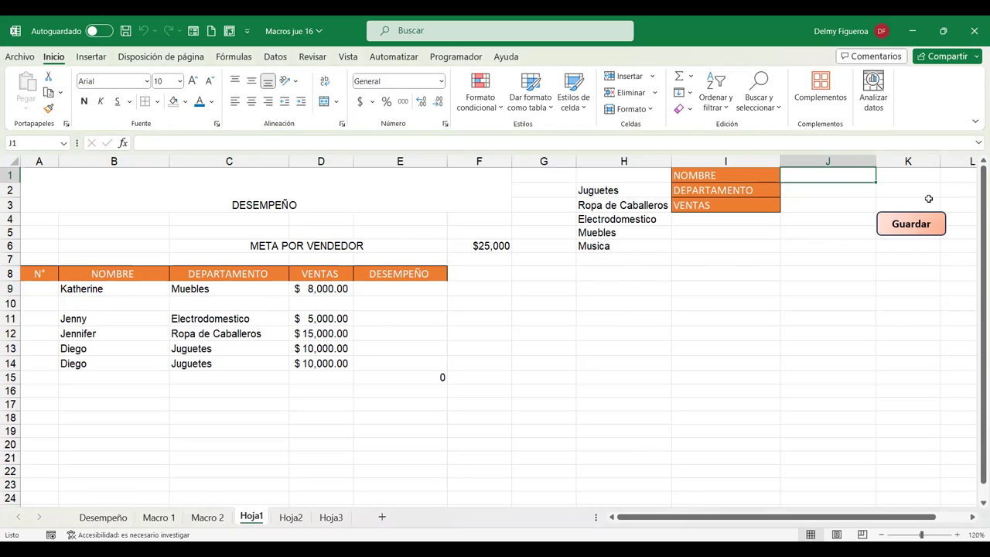
# Step: Enter a second salesperson's name, department Musica and sales 12000, then save with Guardar
pyautogui.write('KAtya')
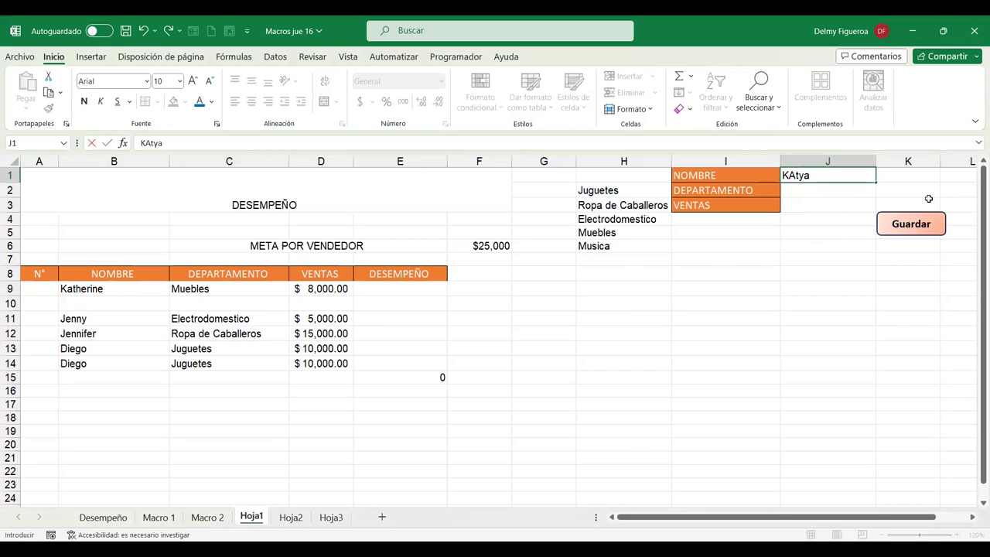
pyautogui.press('Return')
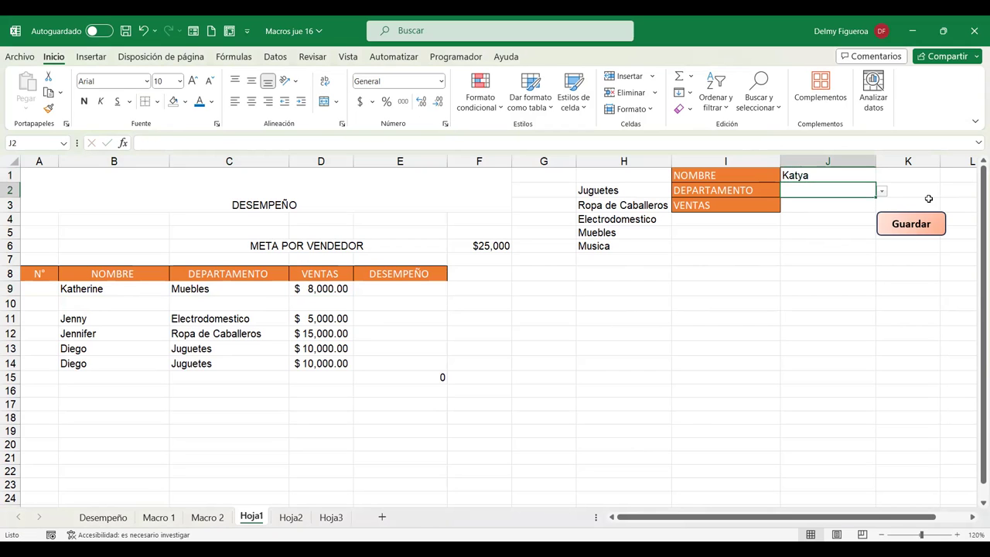
pyautogui.click(881, 191)
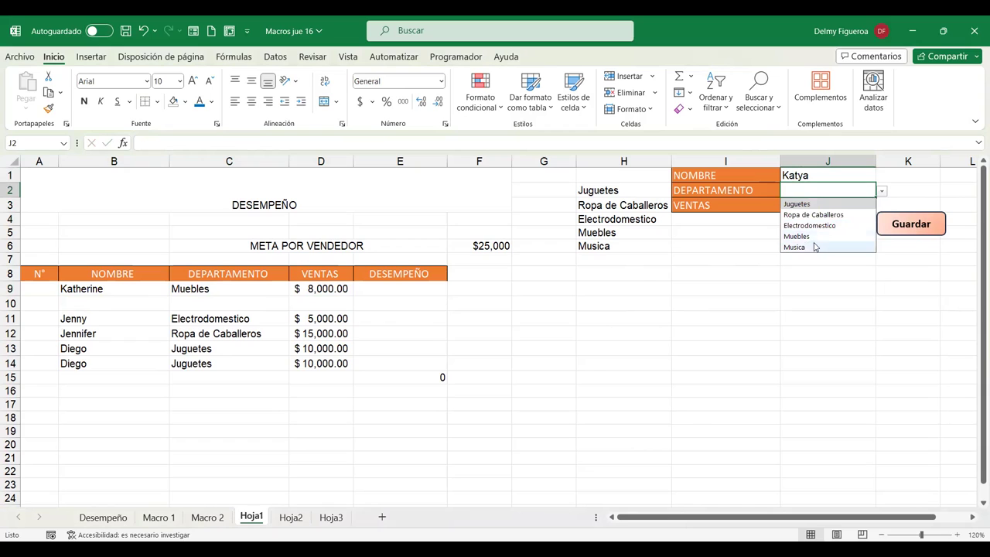
pyautogui.click(814, 247)
pyautogui.press('Return')
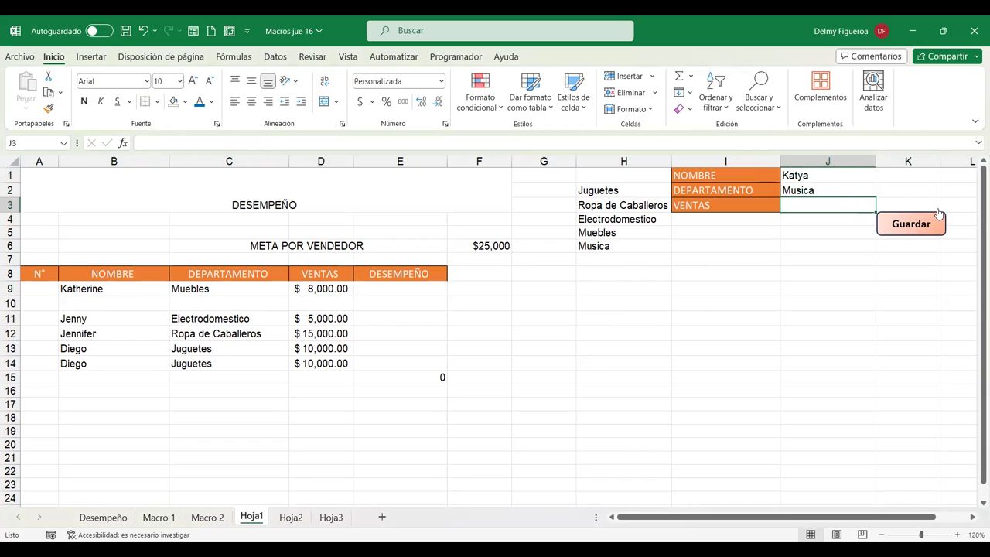
pyautogui.write('12000')
pyautogui.press('Return')
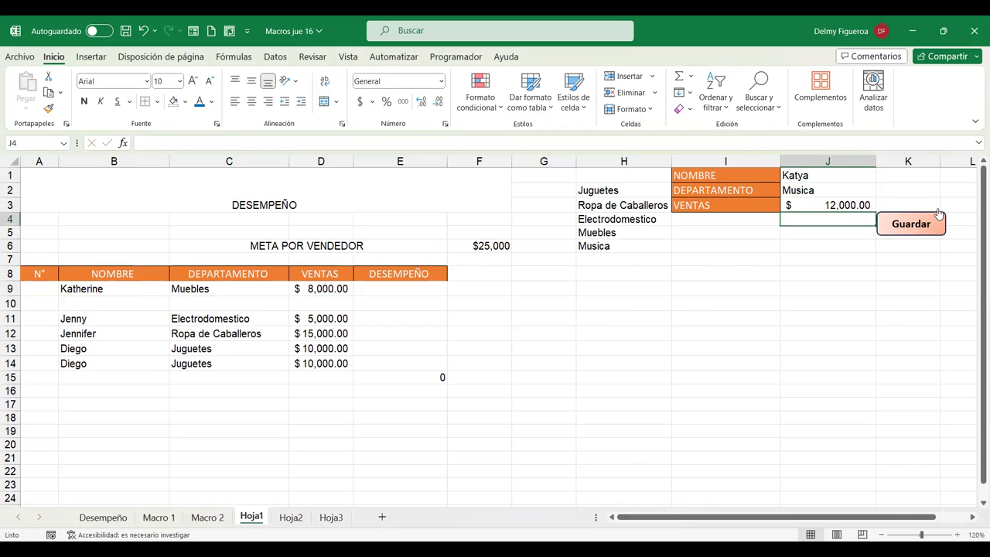
pyautogui.click(919, 225)
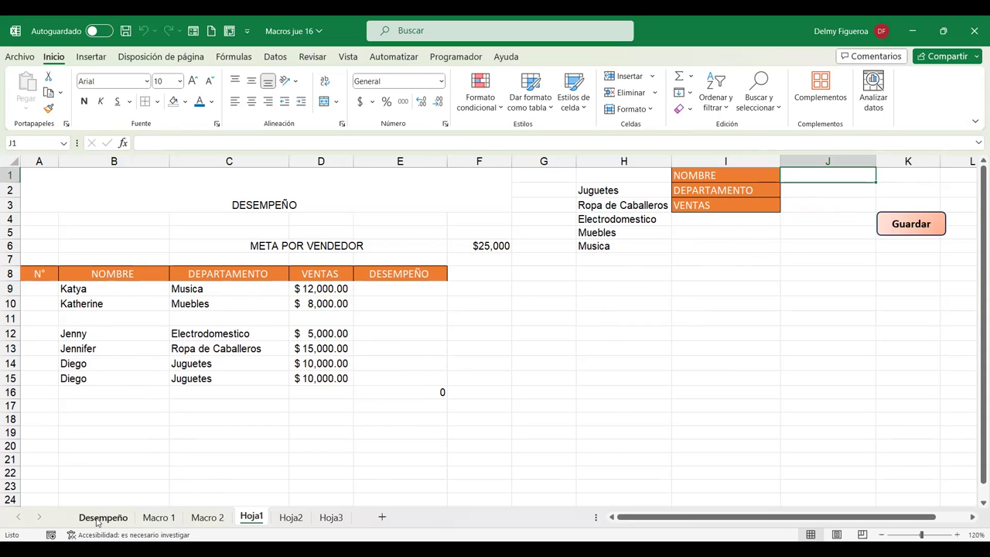
pyautogui.click(98, 523)
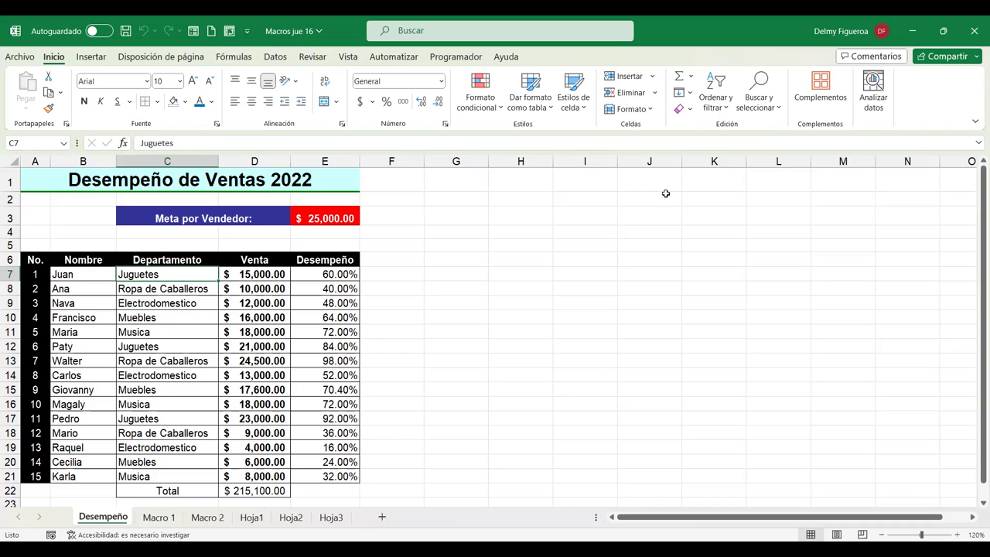
pyautogui.hotkey('ctrl', 'shift', 'l')
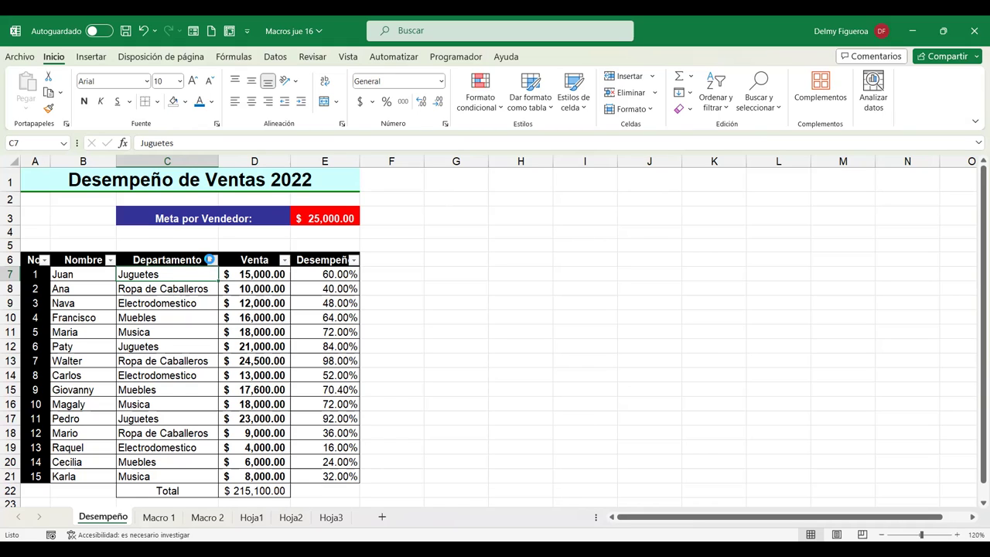
pyautogui.hotkey('alt', 'Down')
pyautogui.click(70, 405)
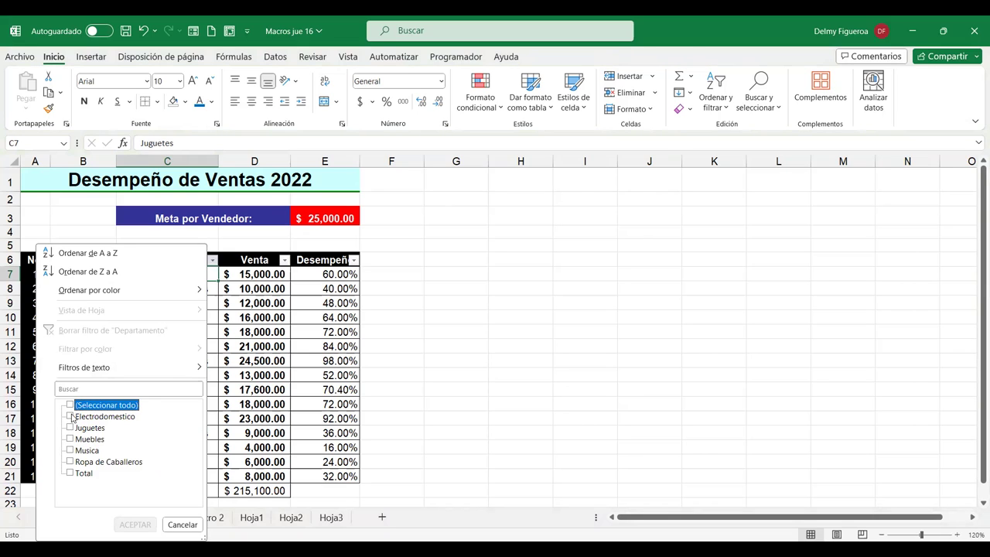
pyautogui.click(71, 416)
pyautogui.click(136, 526)
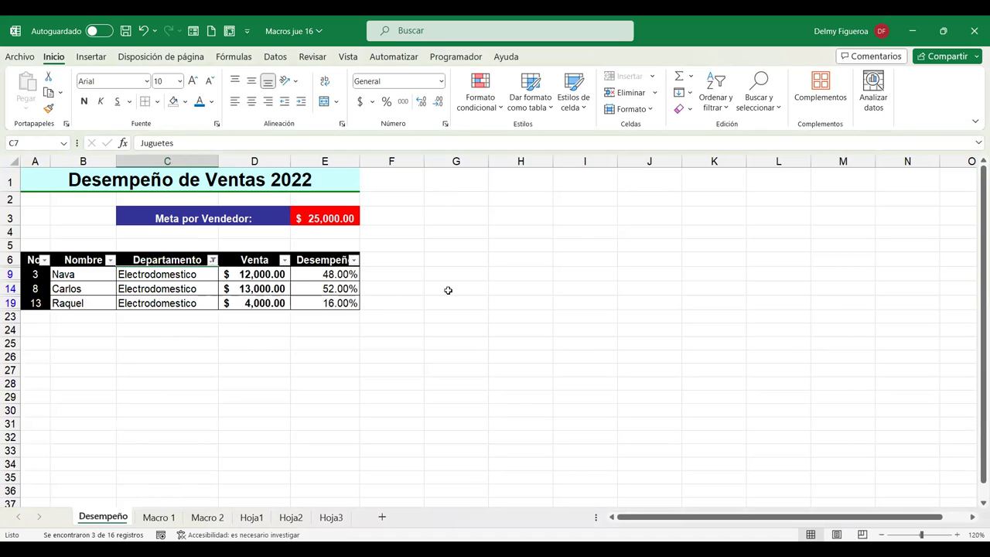
pyautogui.hotkey('ctrl', 'z')
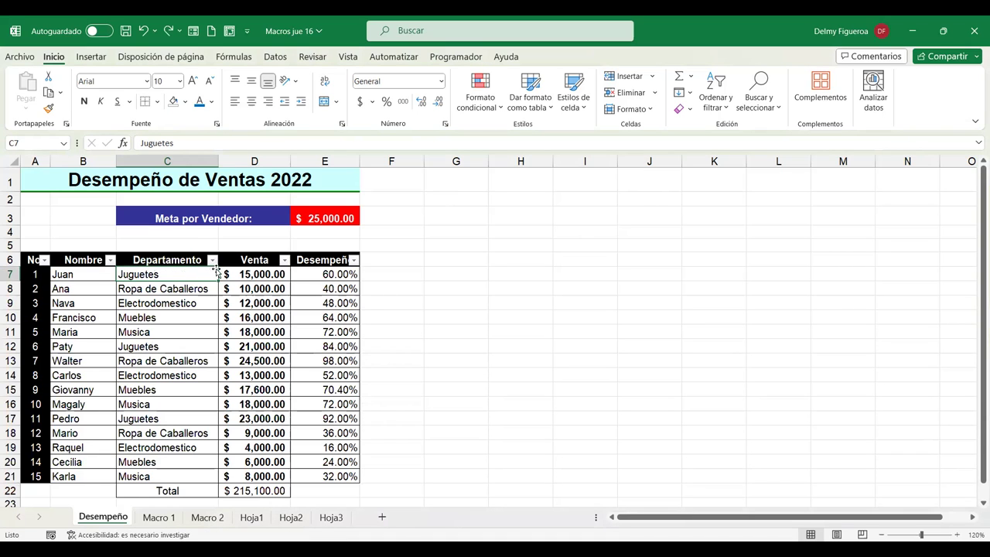
pyautogui.click(212, 260)
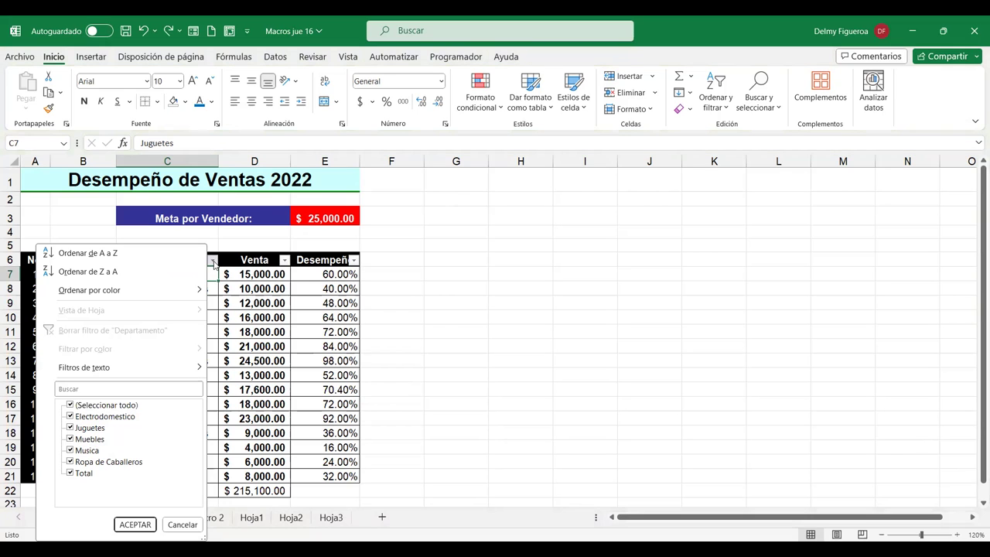
pyautogui.click(578, 275)
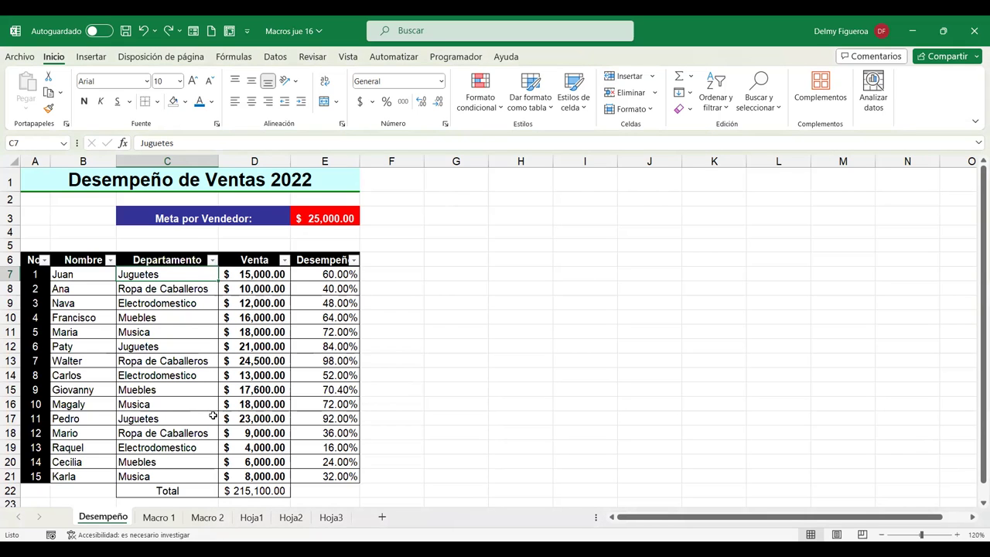
pyautogui.click(179, 491)
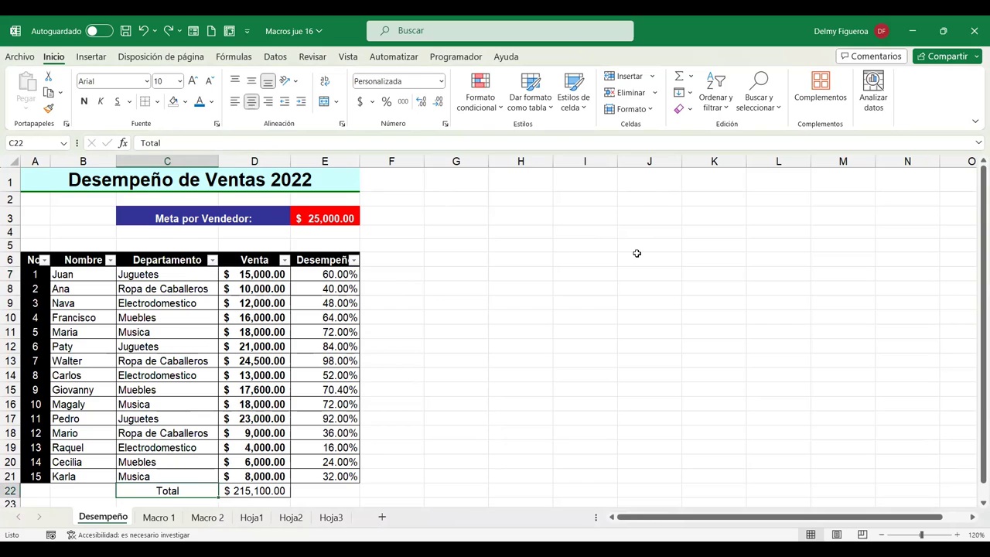
pyautogui.click(636, 256)
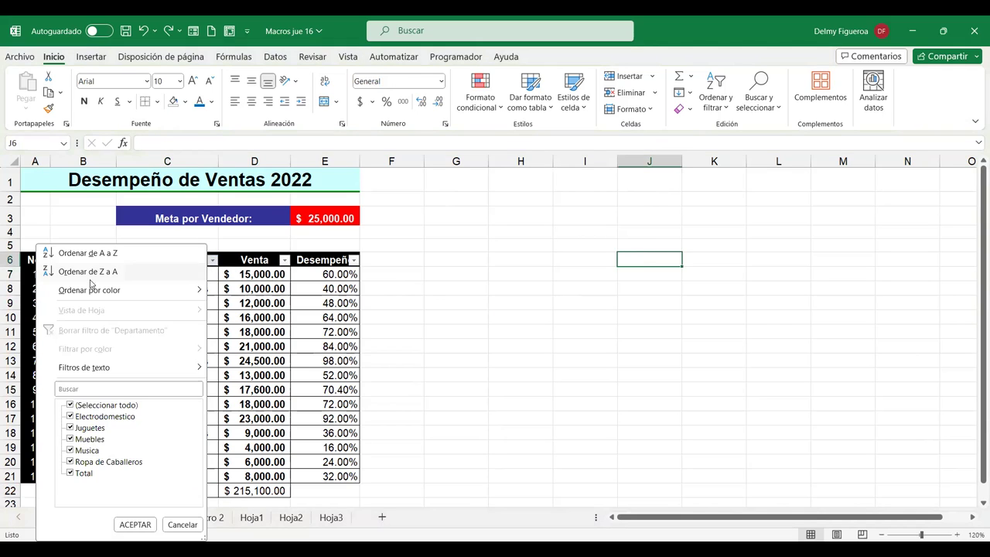
pyautogui.click(227, 289)
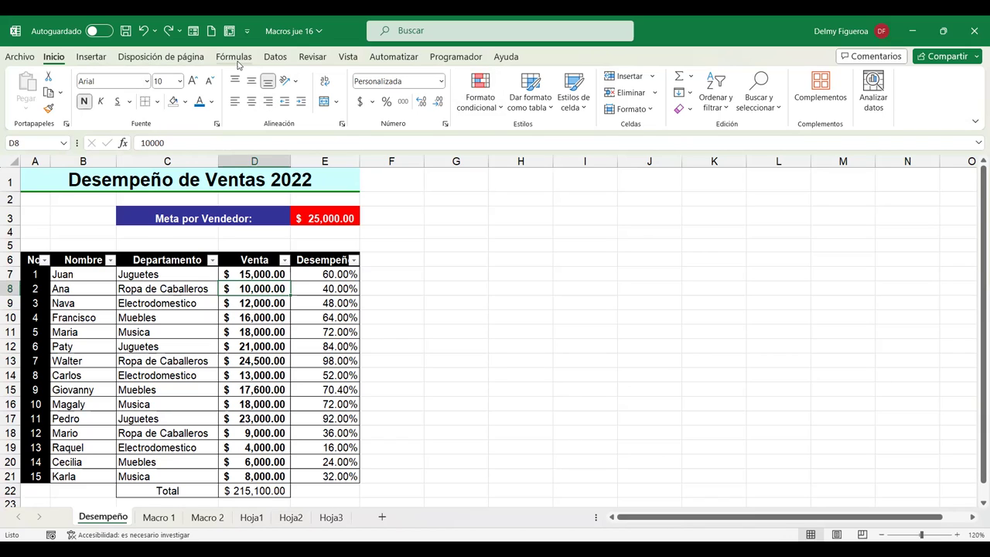
# Step: Turn off the Desempeño table's AutoFilter via Ordenar y filtrar, then select empty cell G6
pyautogui.click(726, 108)
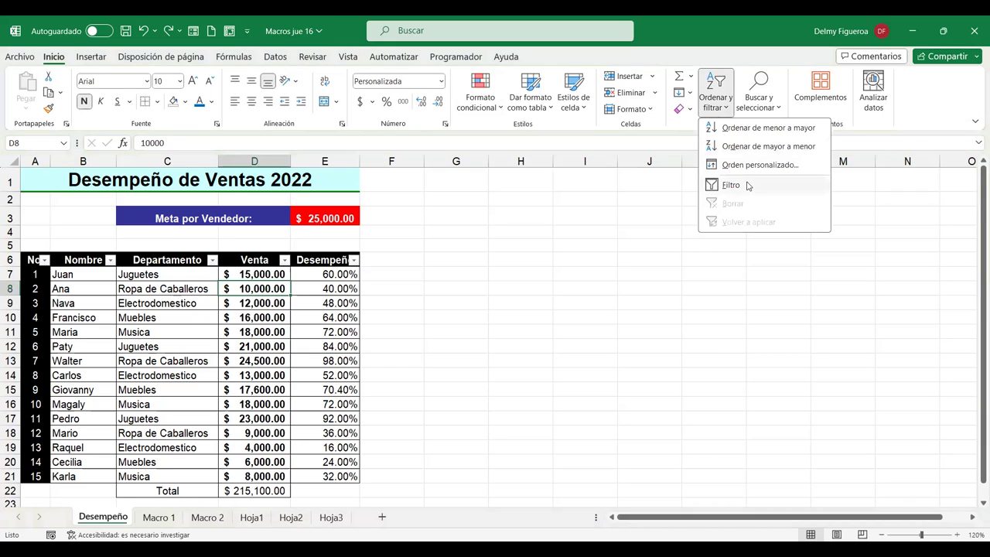
pyautogui.click(744, 184)
pyautogui.click(422, 272)
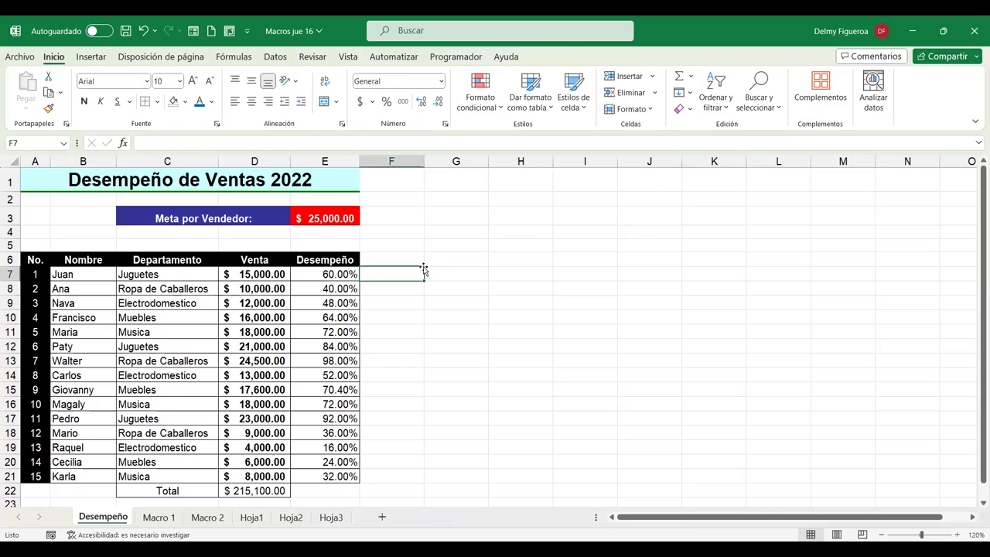
pyautogui.click(446, 256)
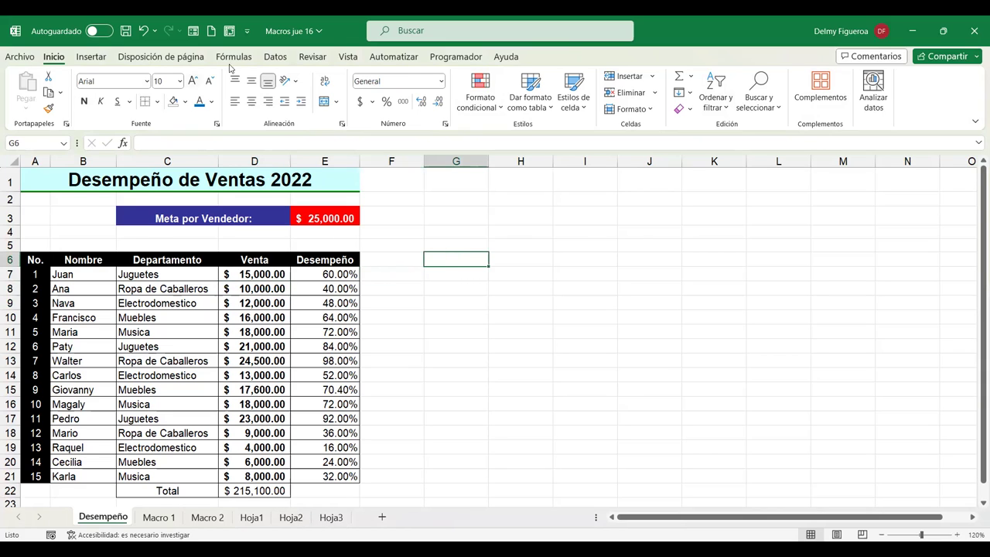
# Step: Draw a flat, wide rounded rectangle to the right of the sales table near H3
pyautogui.click(92, 56)
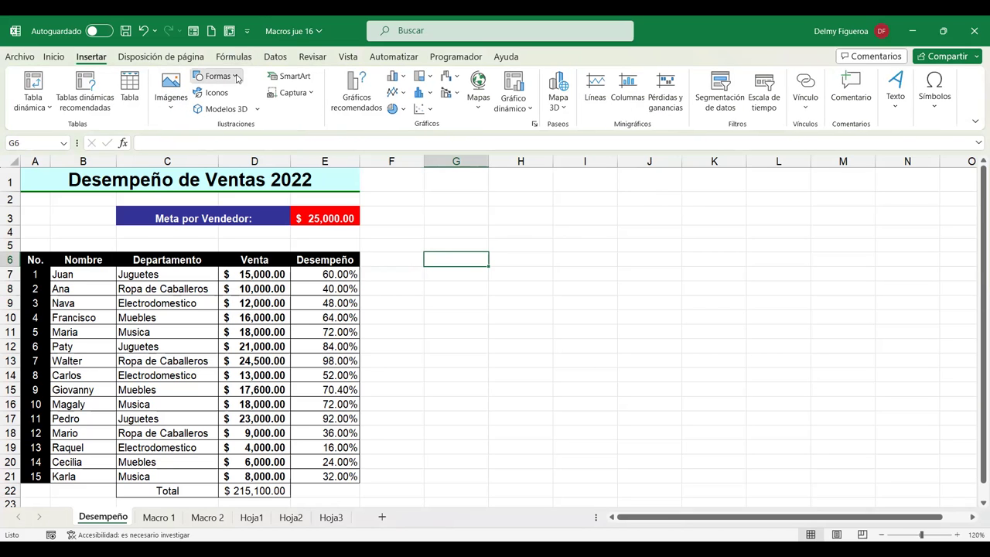
pyautogui.click(236, 77)
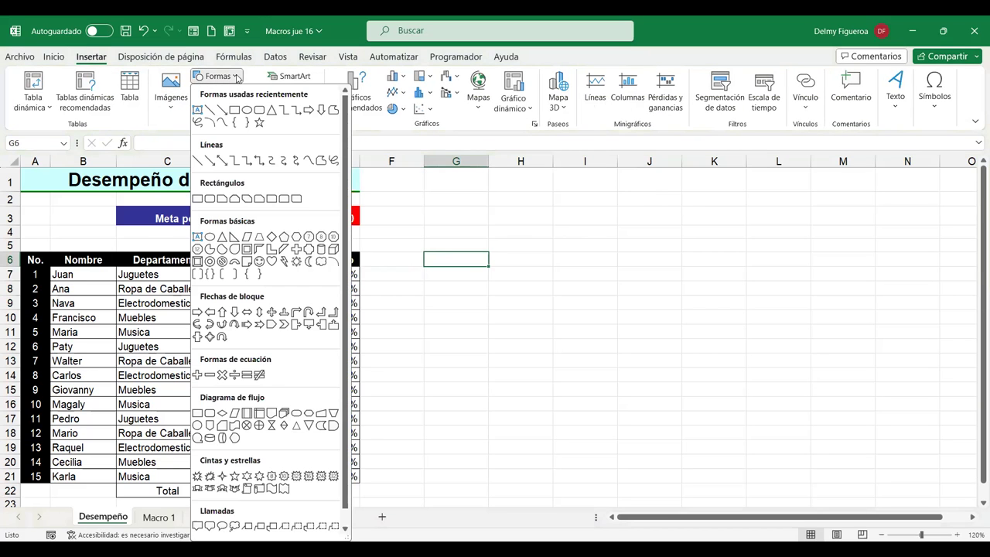
pyautogui.click(260, 110)
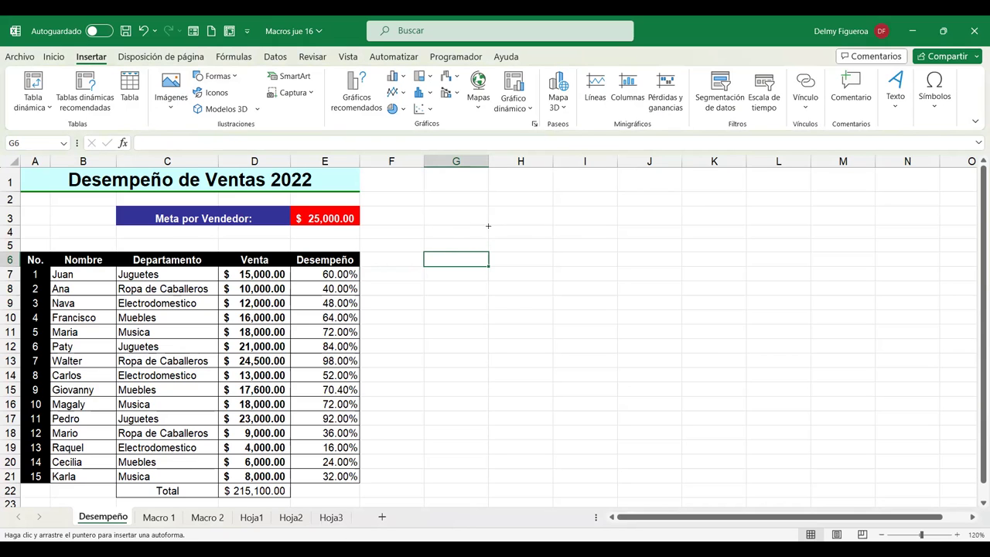
pyautogui.click(488, 226)
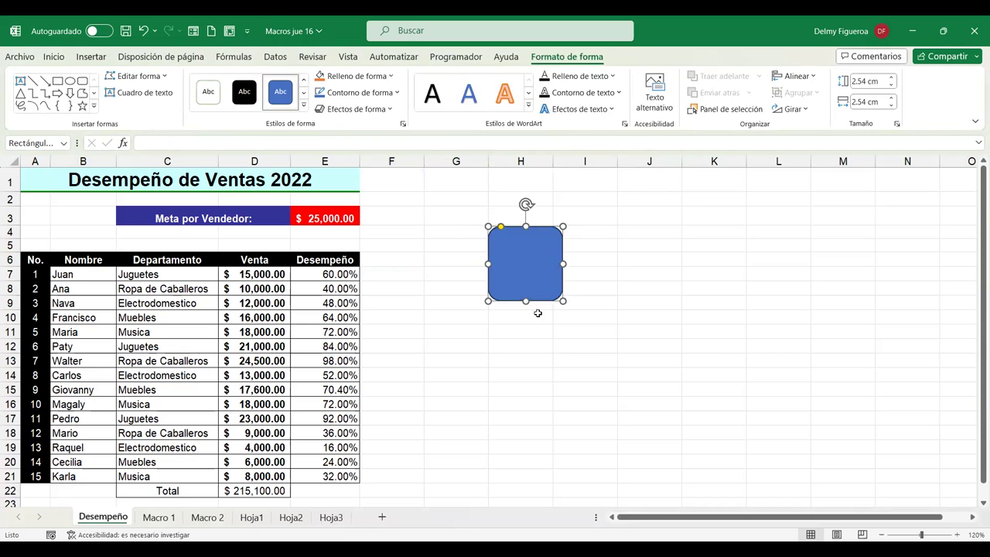
pyautogui.moveTo(526, 302)
pyautogui.mouseDown()
pyautogui.moveTo(522, 243)
pyautogui.moveTo(534, 250)
pyautogui.mouseUp()
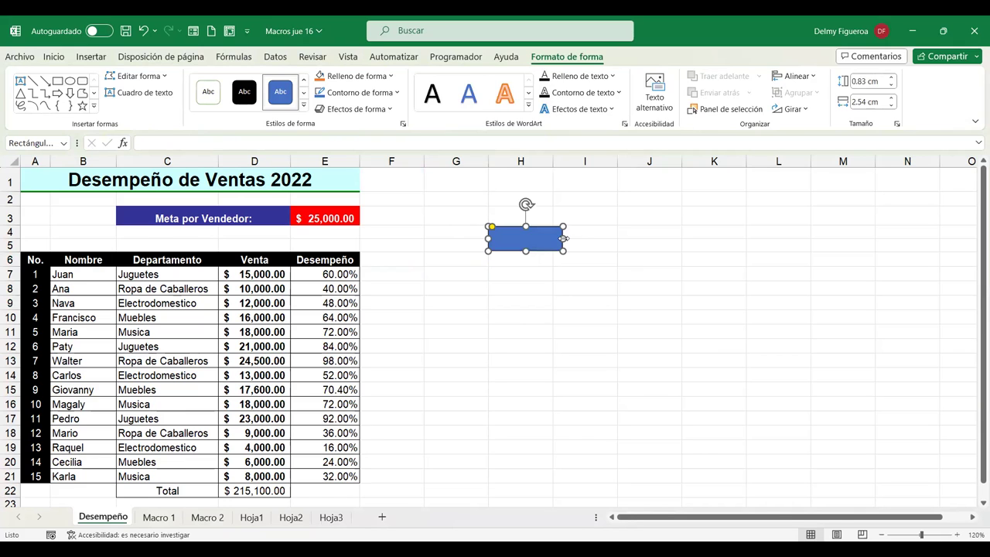
# Step: Apply the black shape style to the rectangle and type Juguetes inside it
pyautogui.click(303, 108)
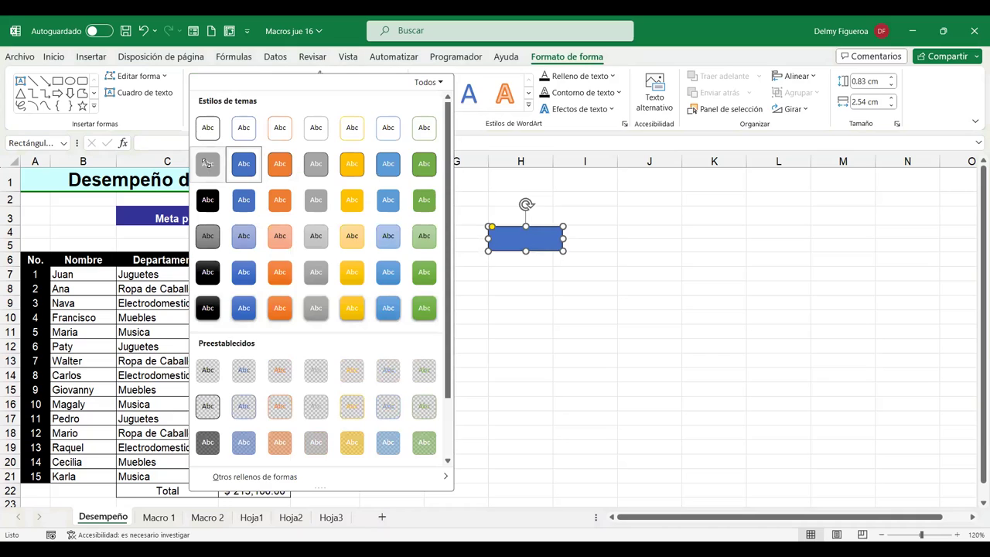
pyautogui.click(206, 163)
pyautogui.click(533, 243)
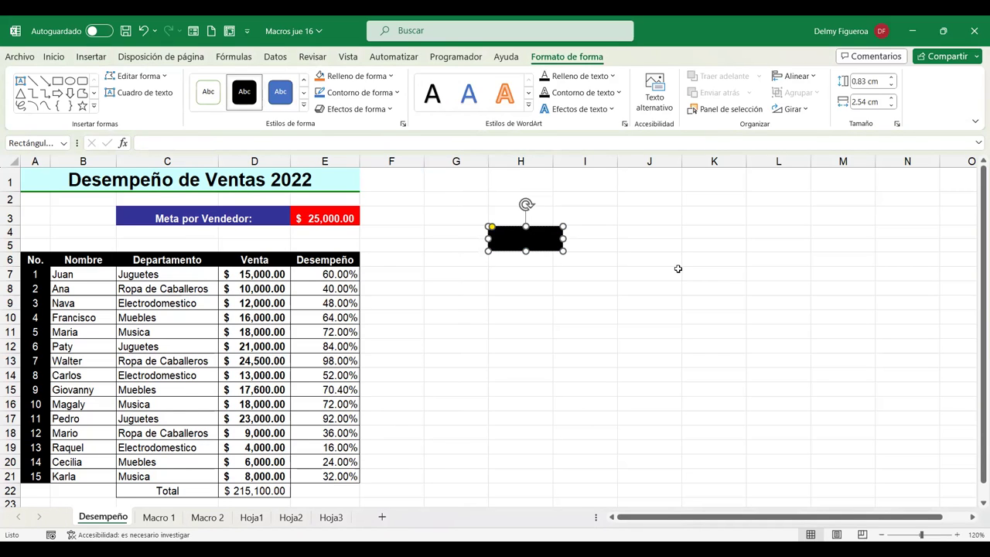
pyautogui.write('1')
pyautogui.write('uguetes')
# Step: Center the Juguetes text in the shape and set its font to Century Gothic
pyautogui.click(55, 57)
pyautogui.click(252, 102)
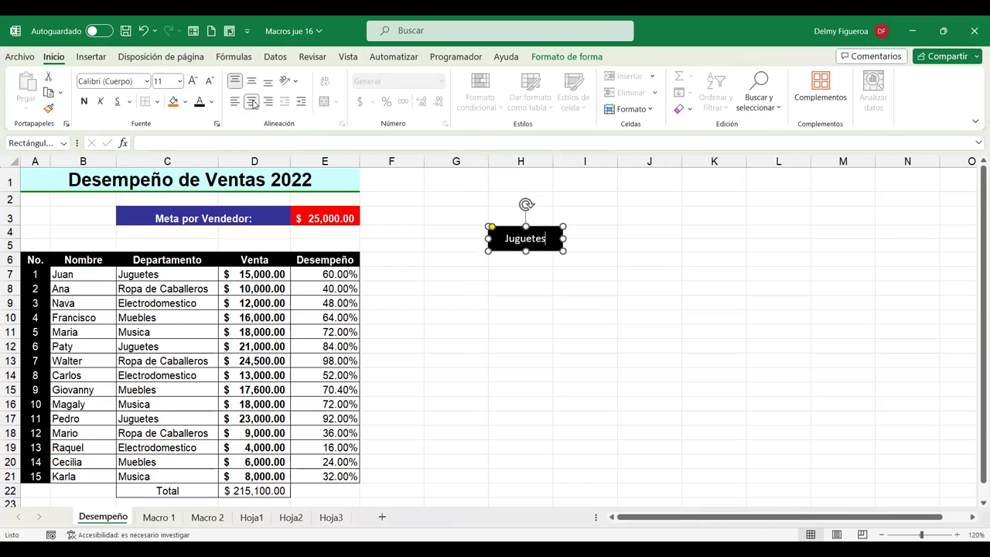
pyautogui.doubleClick(531, 238)
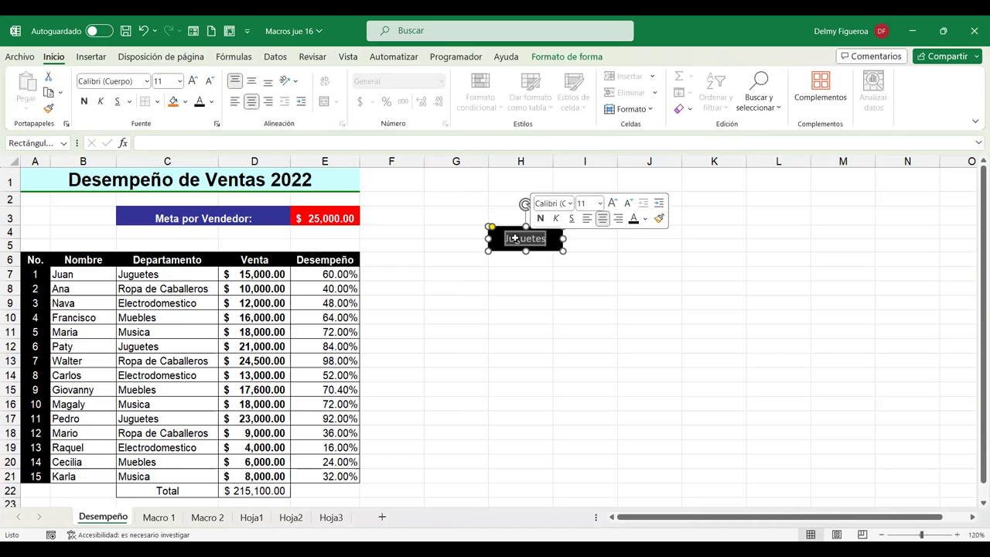
pyautogui.click(147, 81)
pyautogui.scroll(-3, 144, 341)
pyautogui.scroll(-5, 167, 271)
pyautogui.scroll(-7, 167, 271)
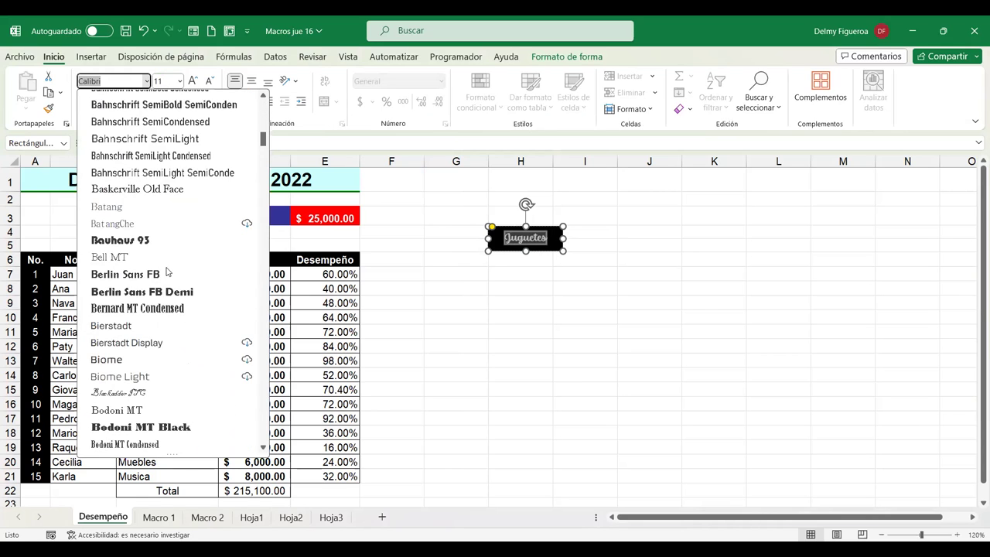
pyautogui.scroll(-3, 166, 272)
pyautogui.scroll(-5, 208, 235)
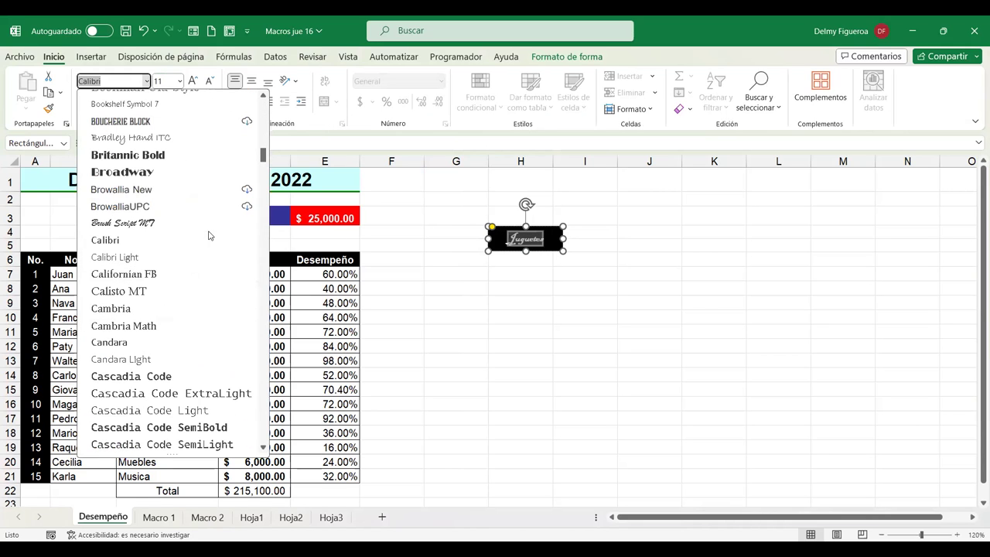
pyautogui.scroll(-5, 154, 341)
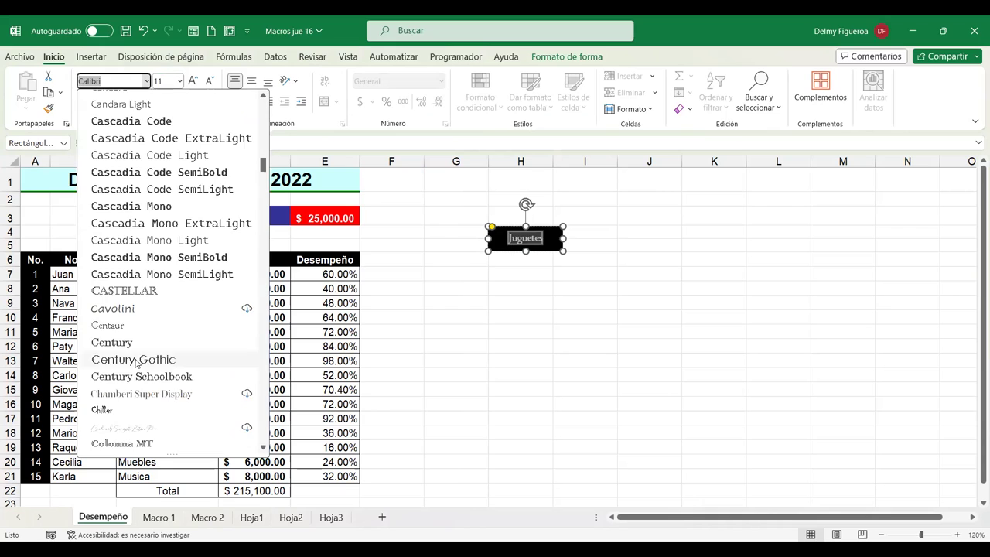
pyautogui.press('Escape')
# Step: Increase the Juguetes text size to 12 and check the result
pyautogui.click(639, 287)
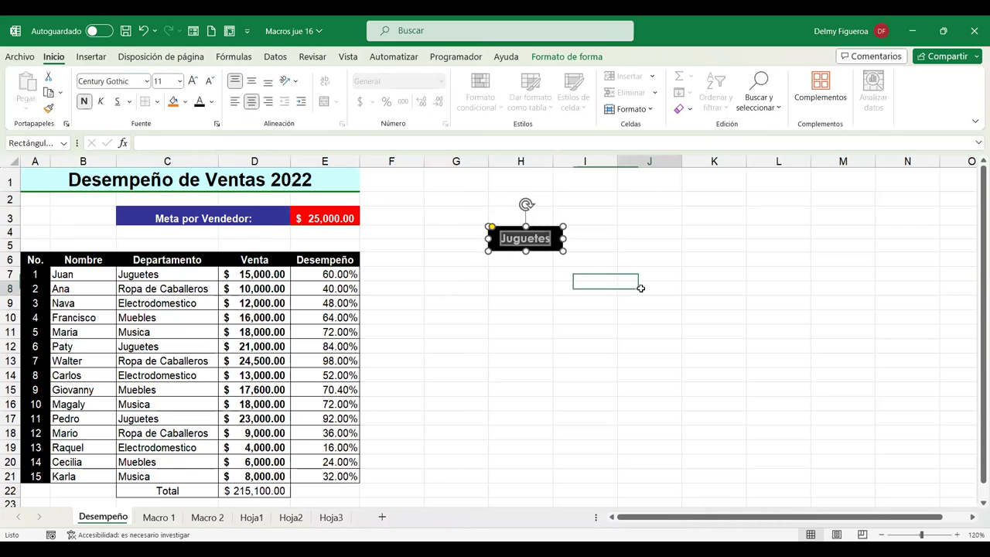
pyautogui.doubleClick(527, 237)
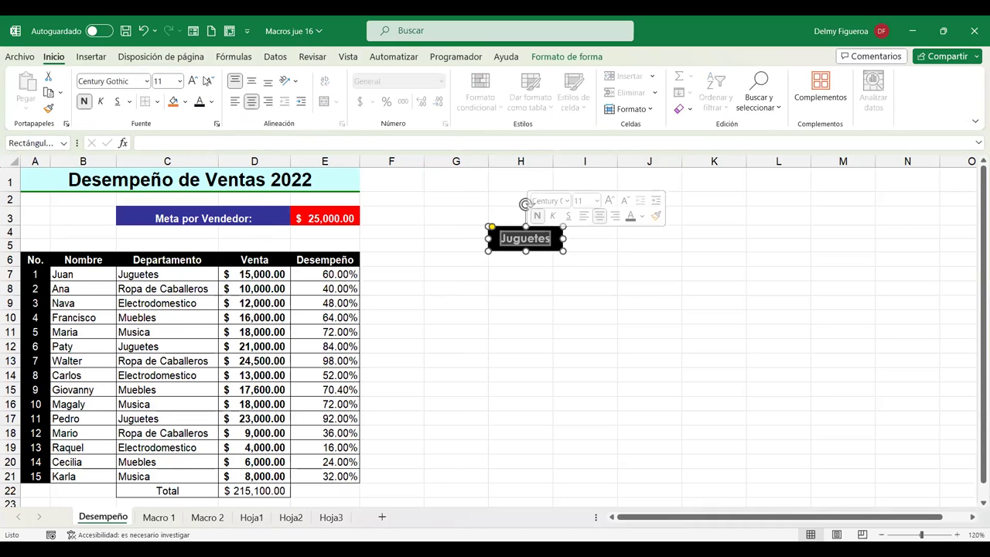
pyautogui.click(194, 81)
pyautogui.click(645, 276)
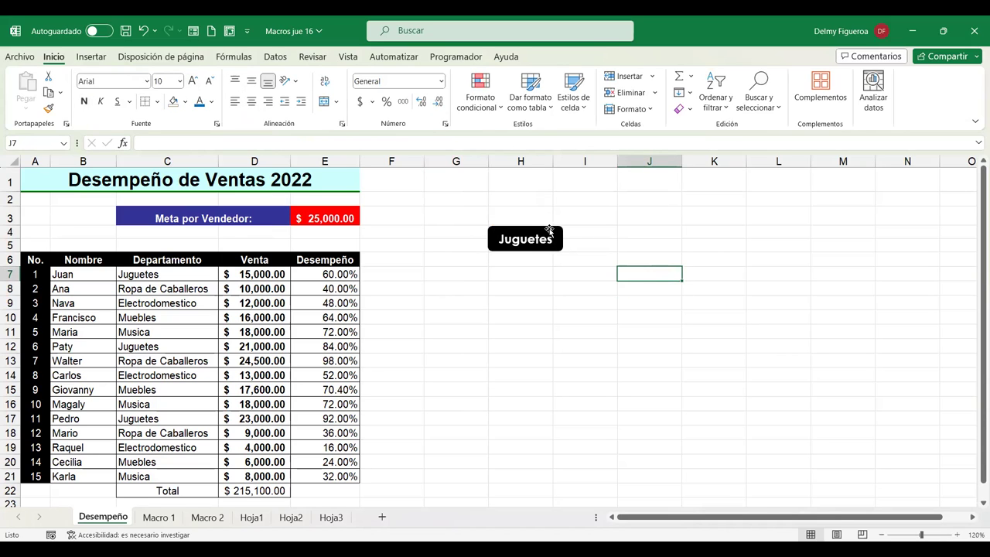
pyautogui.click(552, 236)
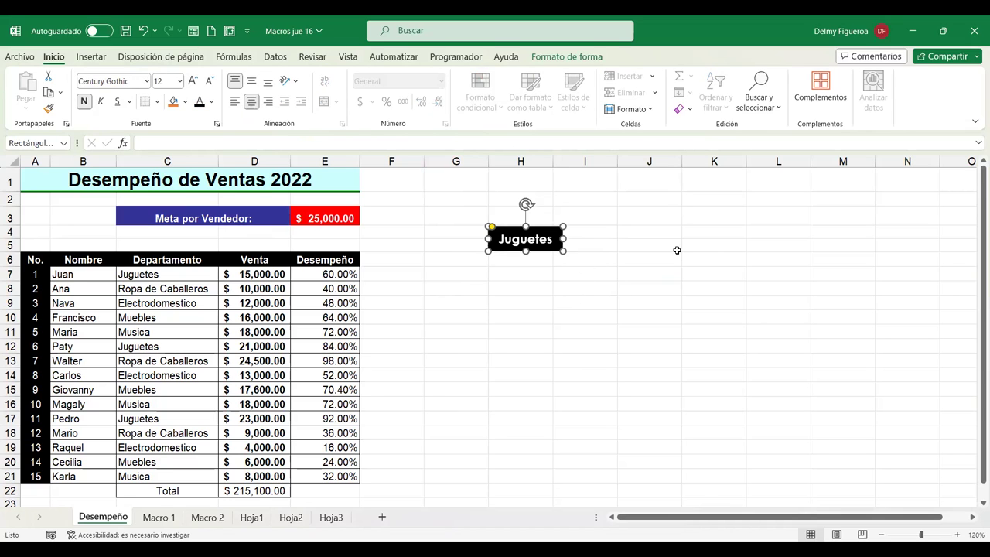
pyautogui.click(677, 249)
pyautogui.click(547, 232)
# Step: Open macro assignment for the Juguetes shape, then cancel without assigning one
pyautogui.rightClick(549, 227)
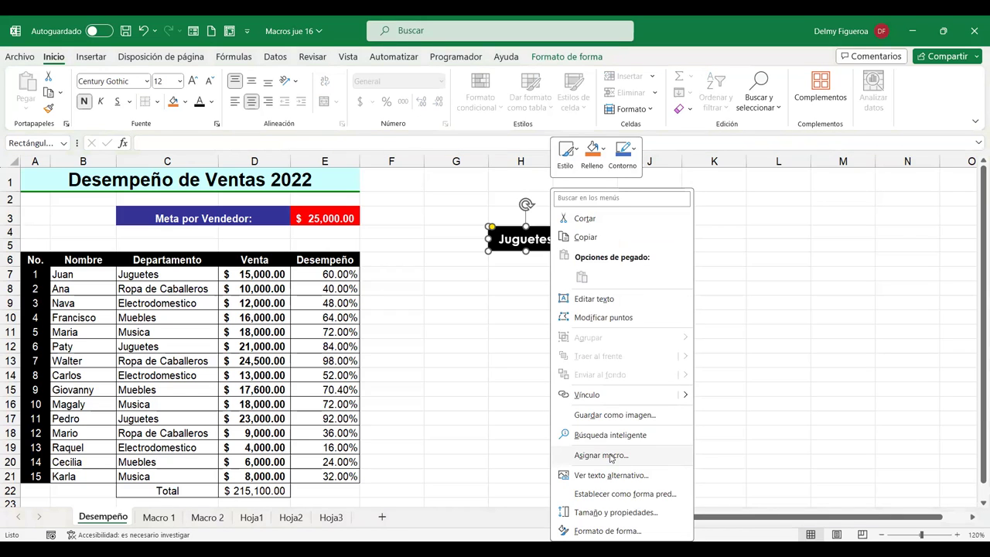
pyautogui.click(612, 458)
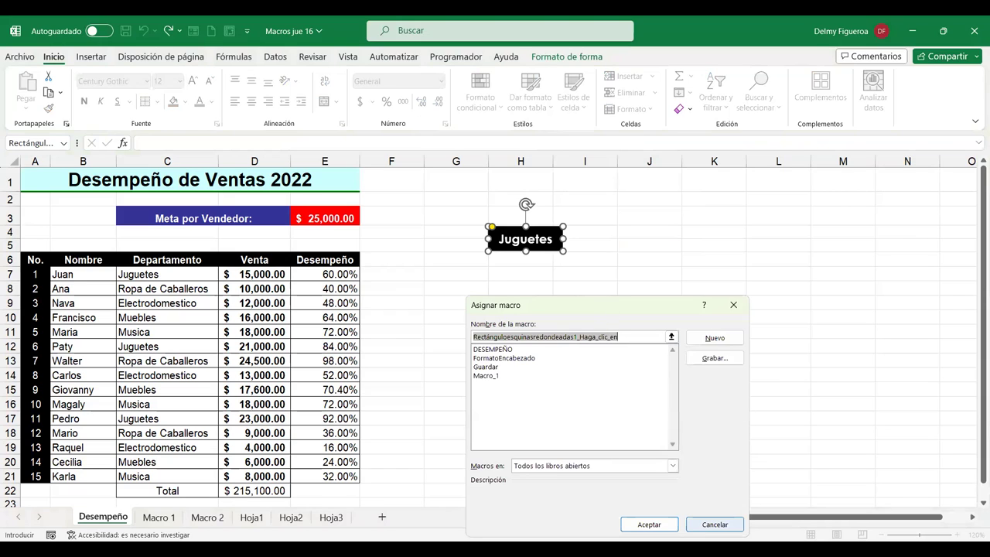
pyautogui.click(713, 525)
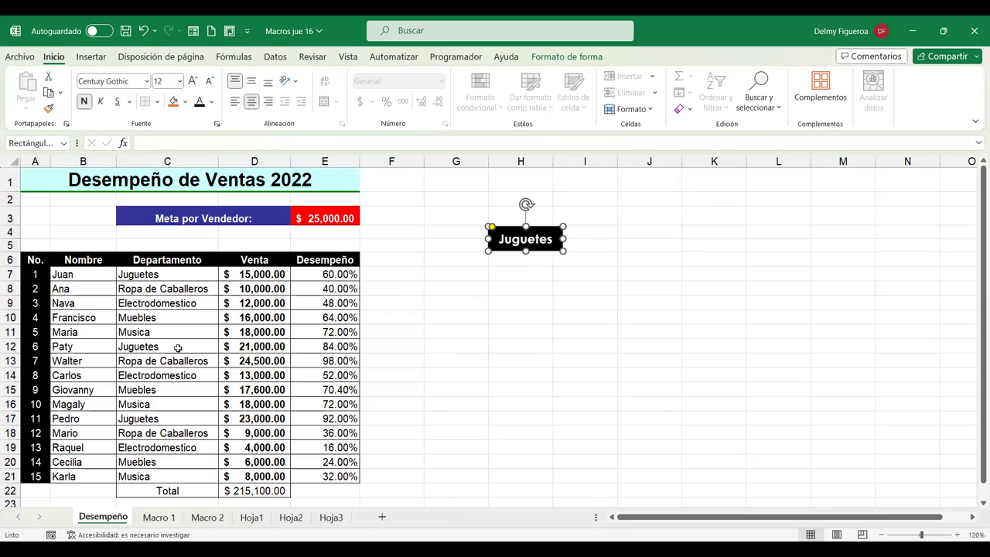
# Step: Switch to the Vista tab and reselect the Juguetes shape
pyautogui.click(608, 299)
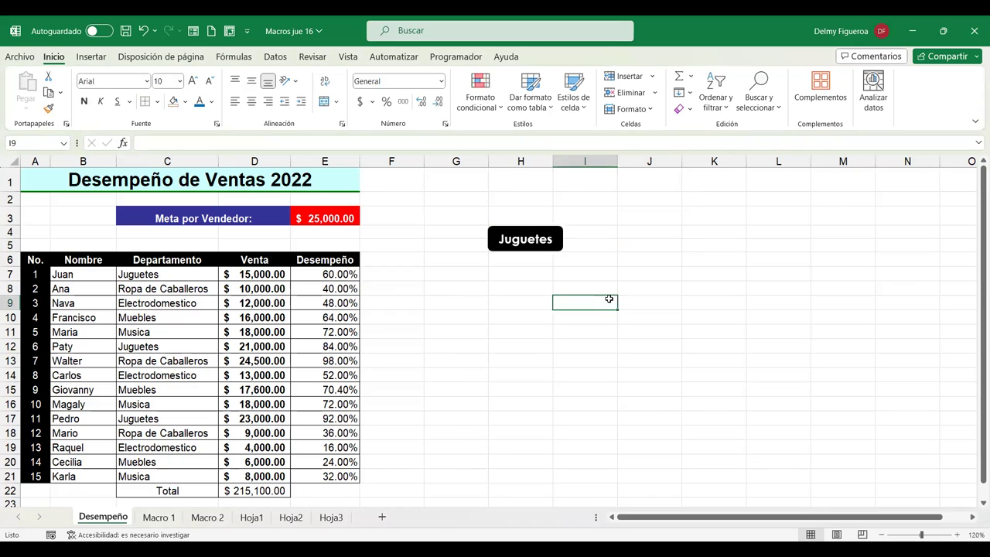
pyautogui.click(526, 237)
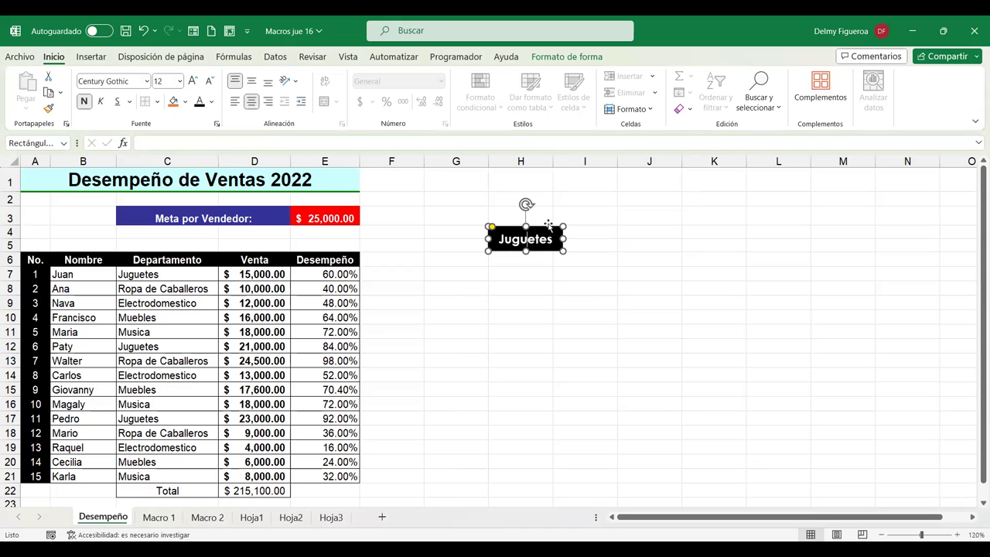
pyautogui.click(492, 286)
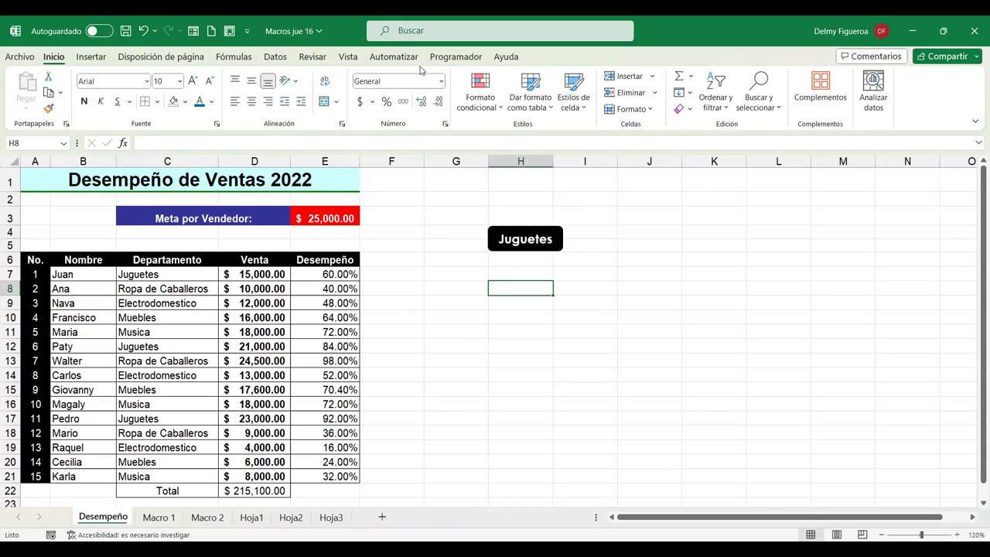
pyautogui.click(348, 57)
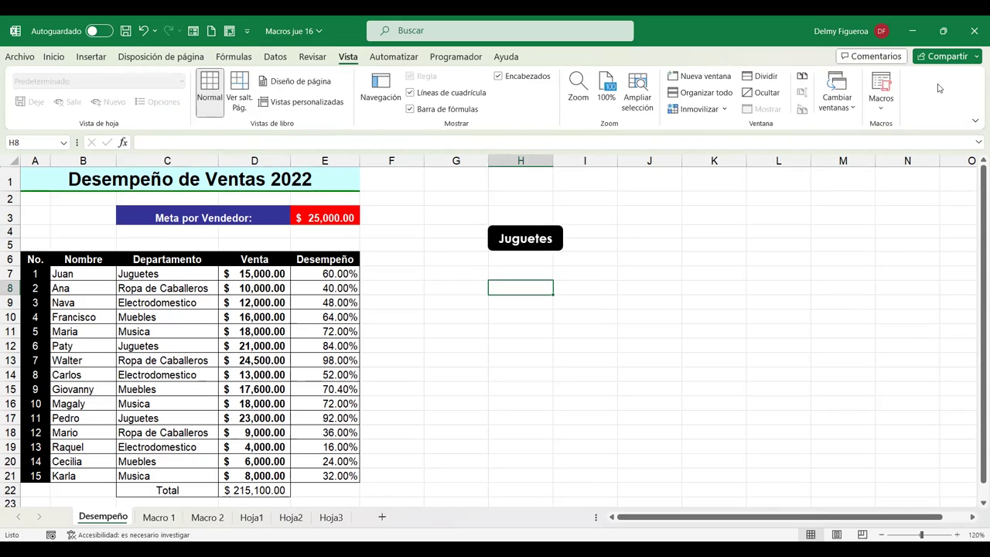
pyautogui.click(534, 232)
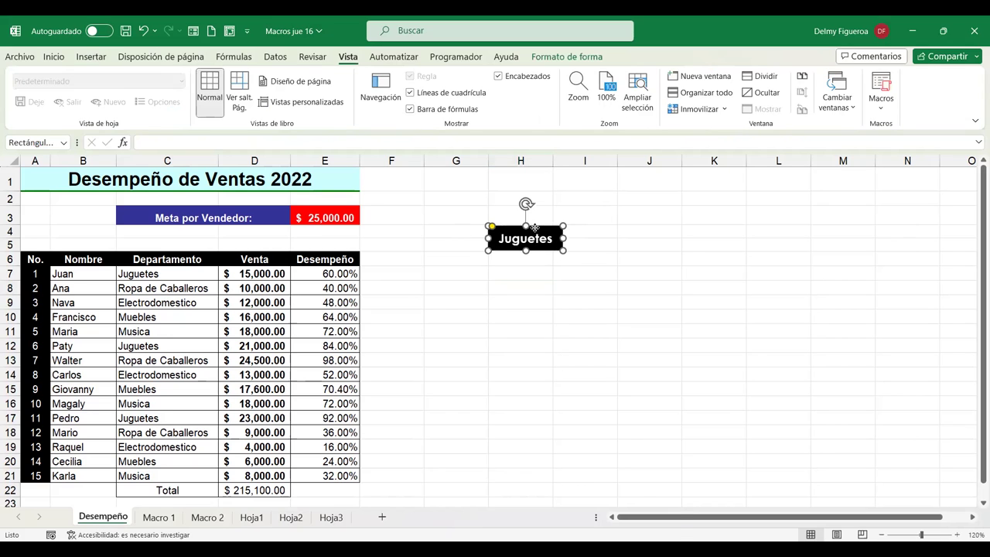
# Step: Assign a new macro named FiltroJuguetes to the Juguetes shape and start recording it
pyautogui.rightClick(534, 229)
pyautogui.click(600, 455)
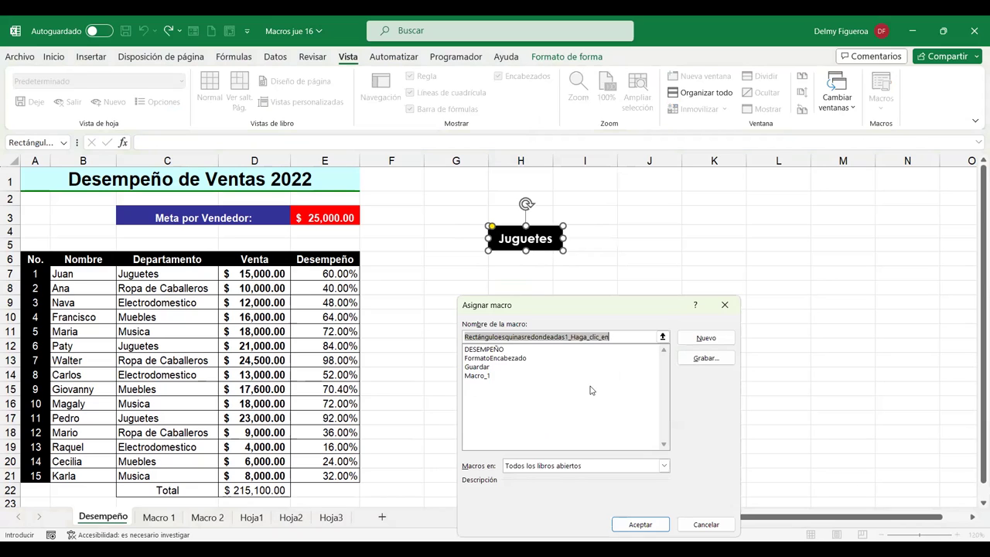
pyautogui.write('Filtro')
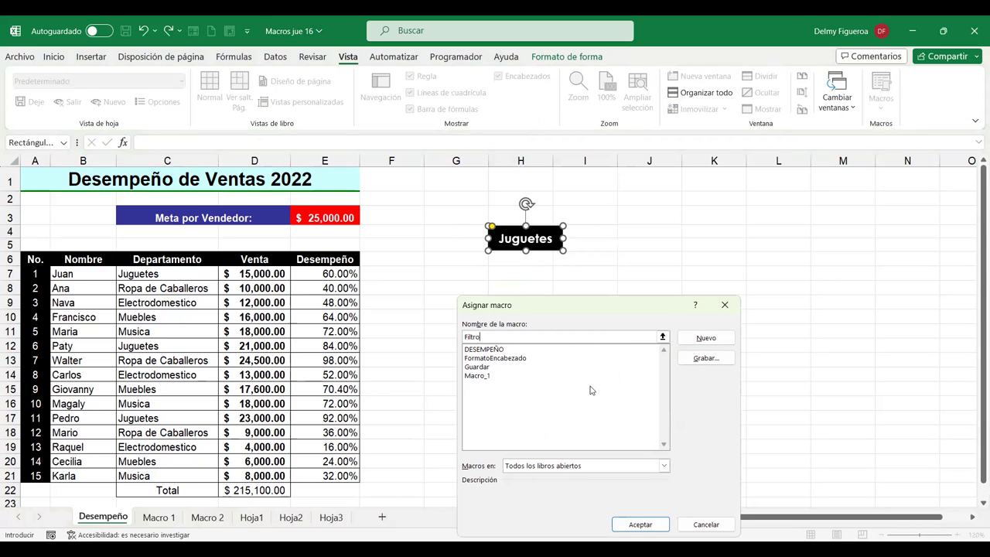
pyautogui.write('Juguetes')
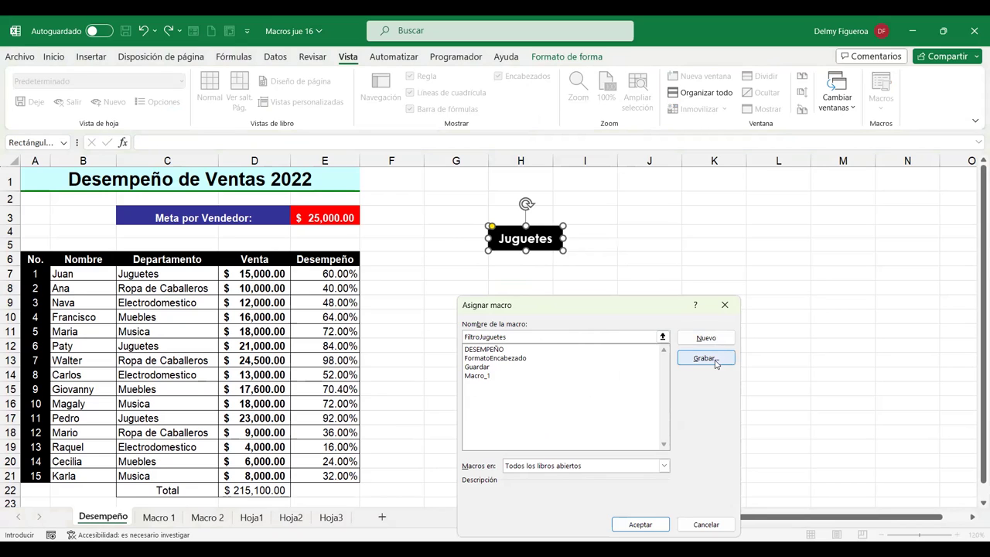
pyautogui.click(716, 362)
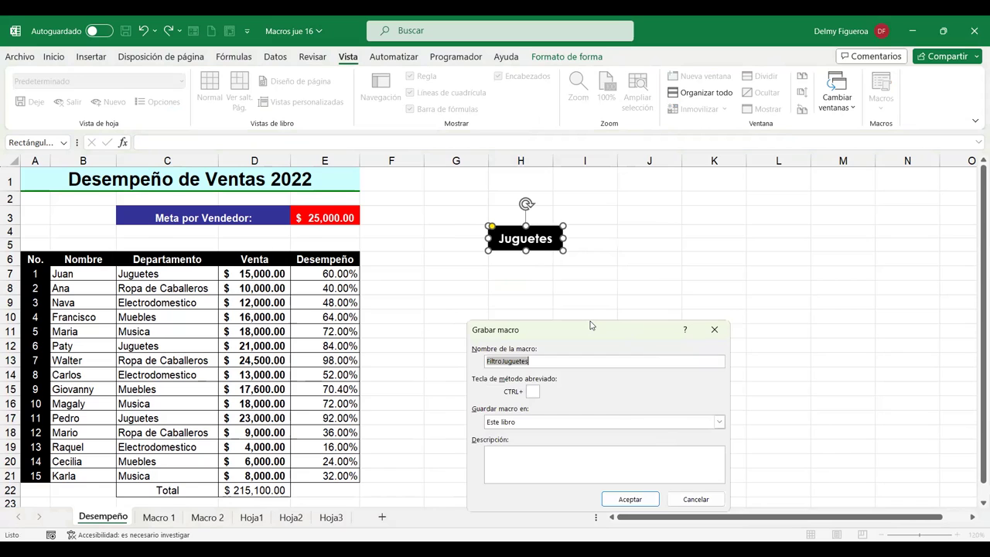
pyautogui.moveTo(590, 326); pyautogui.dragTo(670, 226)
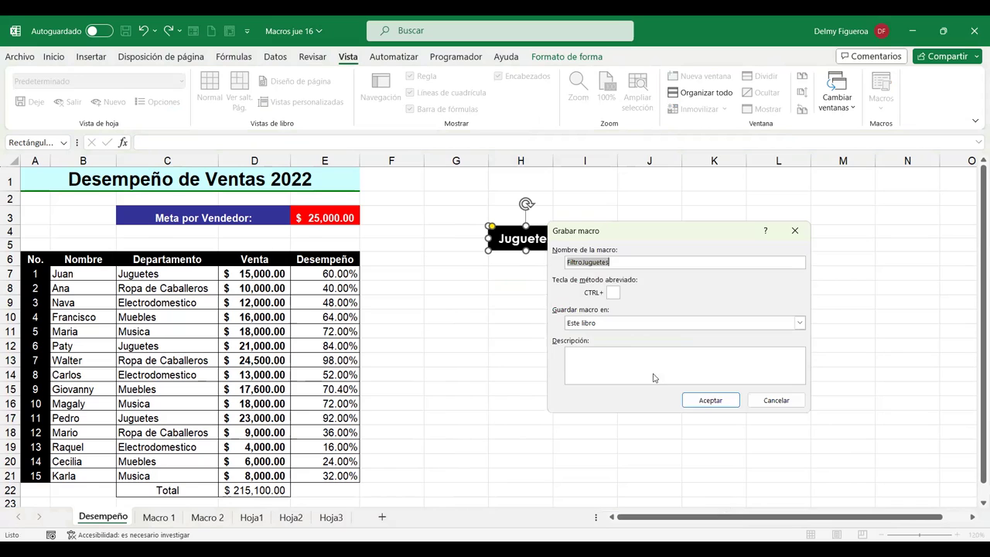
pyautogui.click(723, 402)
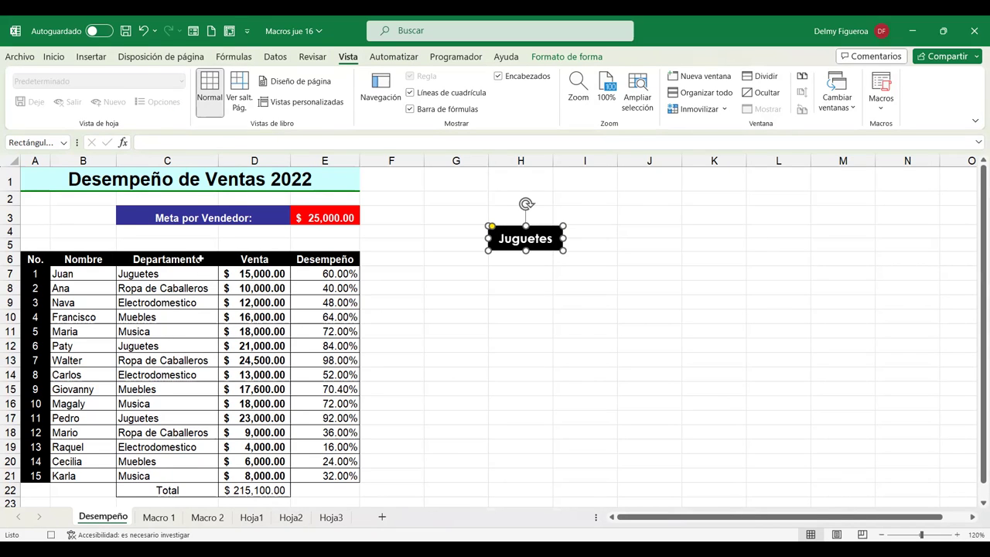
# Step: Enable filters from header C6 and filter Departamento to show only Juguetes
pyautogui.click(187, 259)
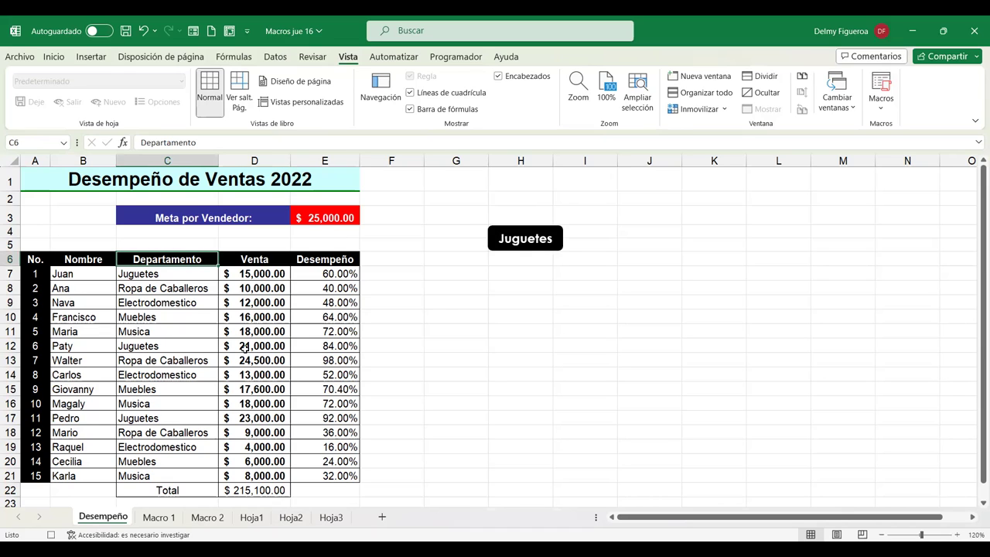
pyautogui.hotkey('ctrl', 'shift', 'l')
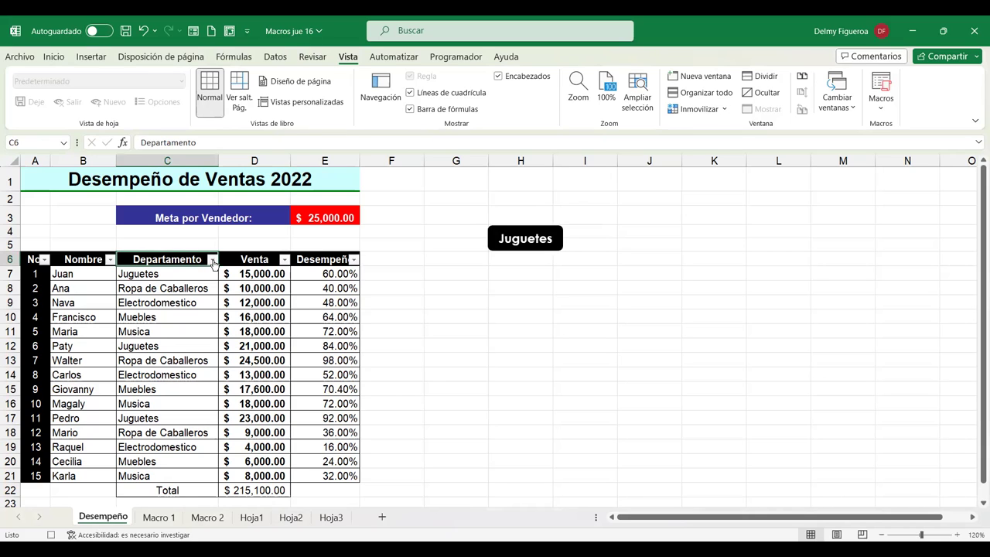
pyautogui.click(212, 261)
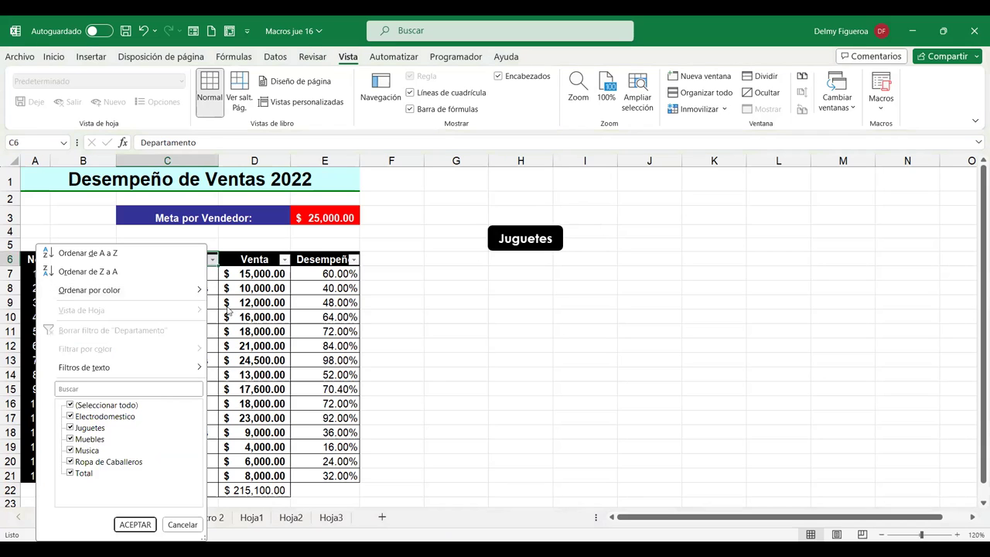
pyautogui.click(71, 405)
pyautogui.click(70, 428)
pyautogui.click(136, 525)
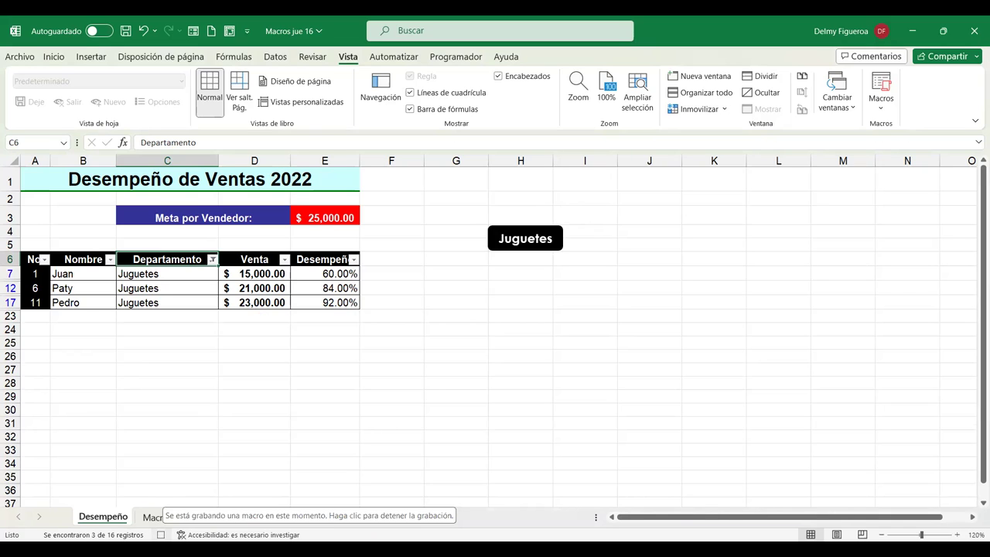
# Step: Stop the macro recording and clear the Departamento filter so all rows show
pyautogui.click(160, 534)
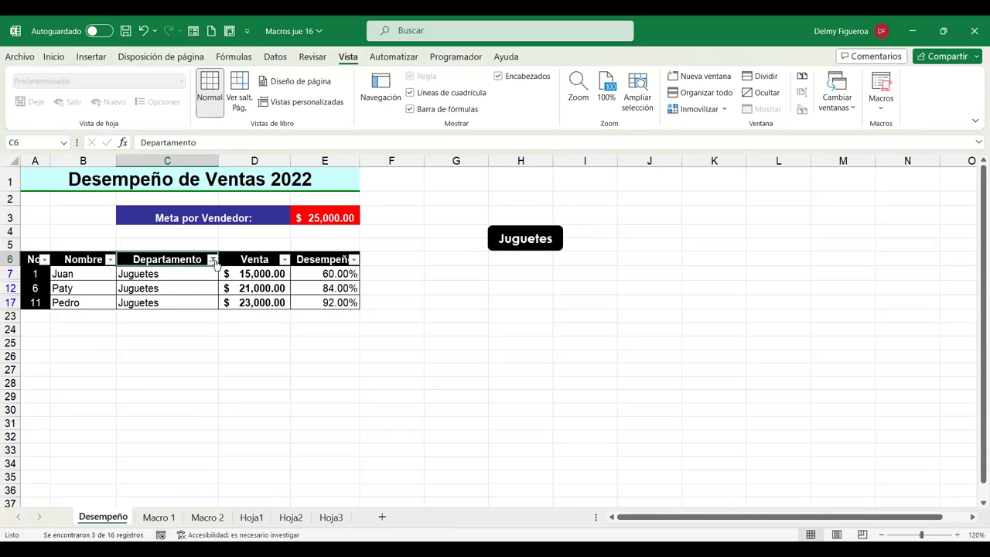
pyautogui.click(212, 261)
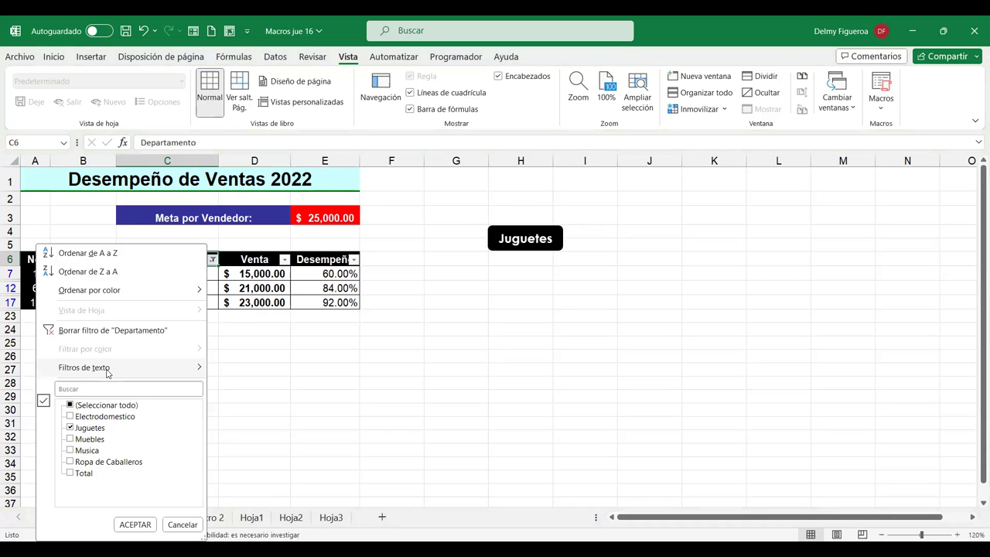
pyautogui.press('b')
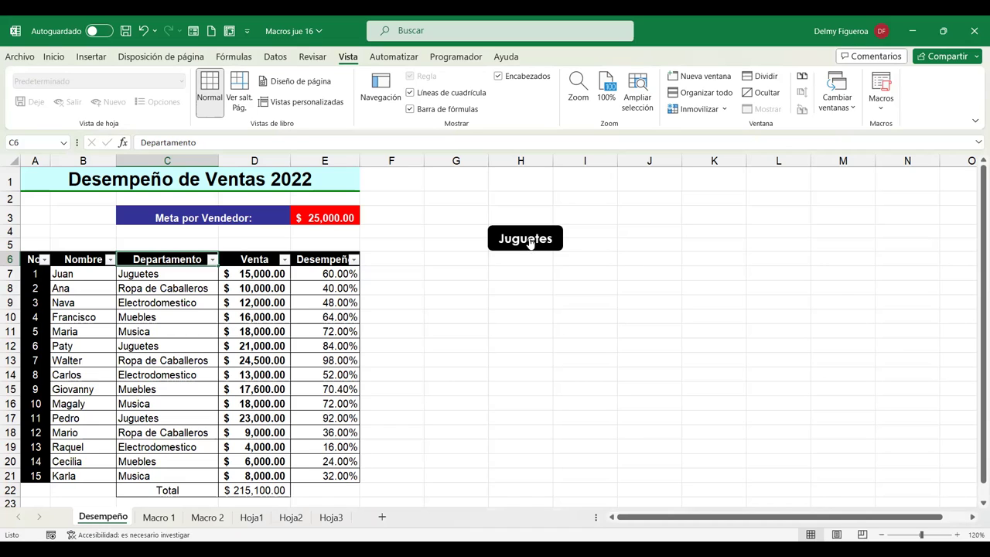
pyautogui.click(749, 262)
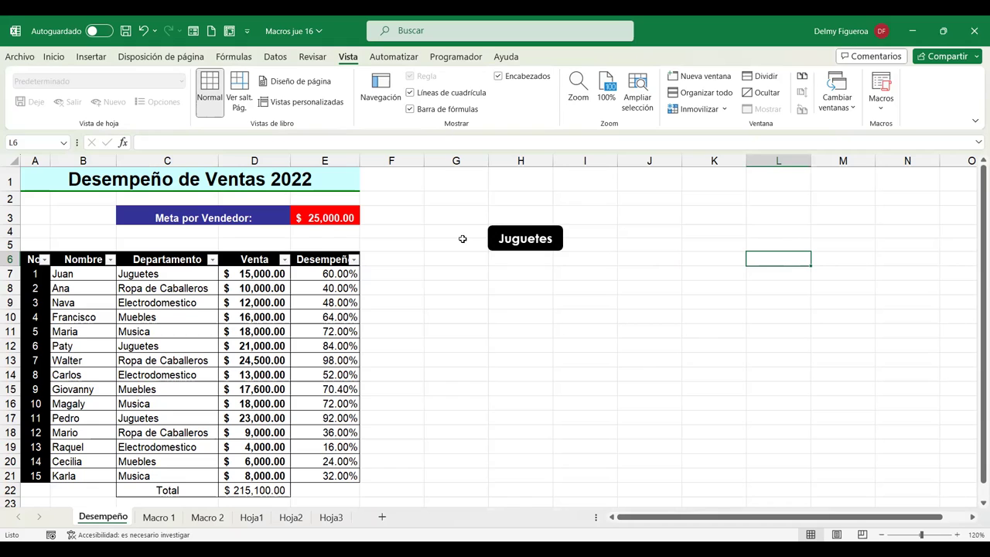
# Step: Test the Juguetes shape, which filters the table to 3 rows, then clear the Departamento filter again
pyautogui.click(526, 240)
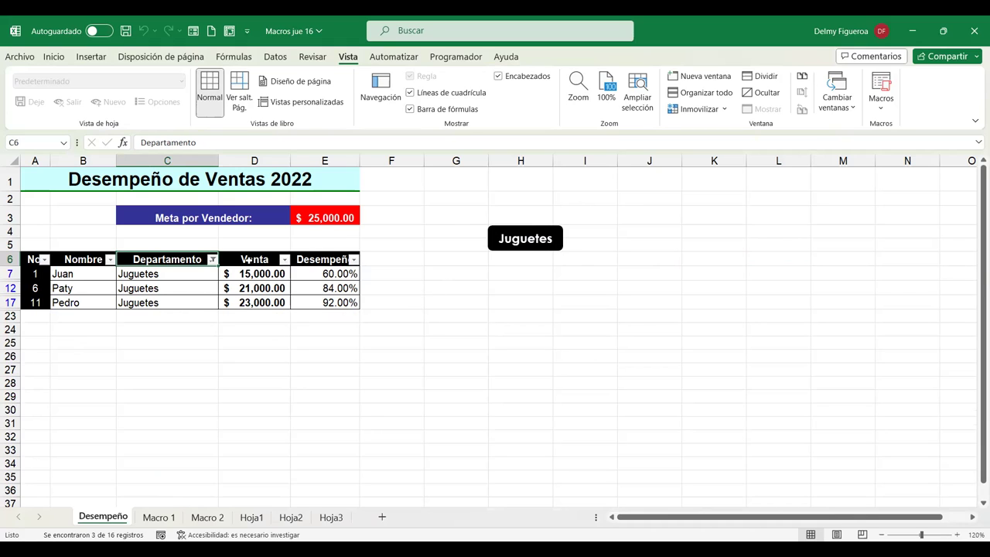
pyautogui.hotkey('alt', 'Down')
pyautogui.click(116, 336)
pyautogui.click(518, 275)
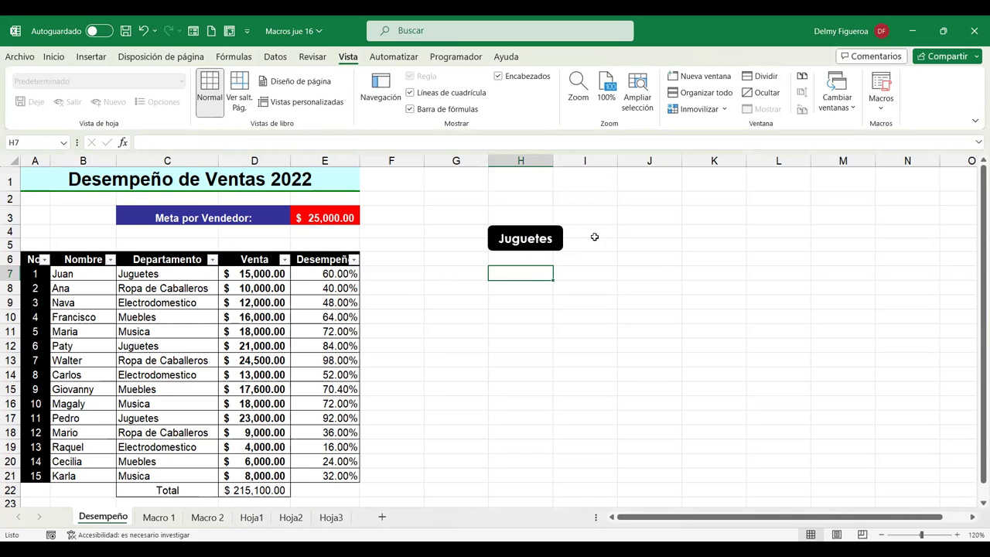
# Step: Duplicate the Juguetes shape and place the copy just above the original
pyautogui.keyDown('ctrl'); pyautogui.click(561, 240); pyautogui.keyUp('ctrl')
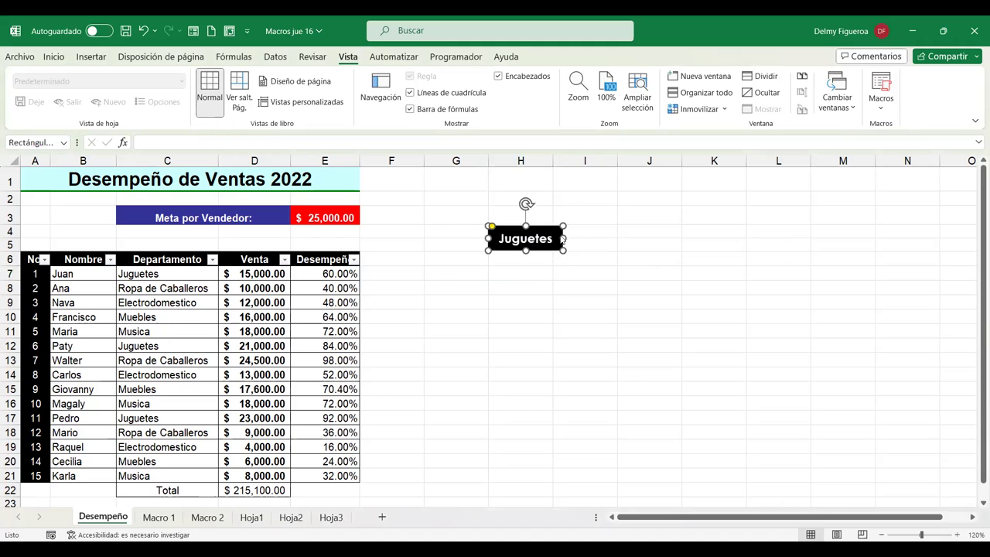
pyautogui.rightClick(562, 241)
pyautogui.click(595, 240)
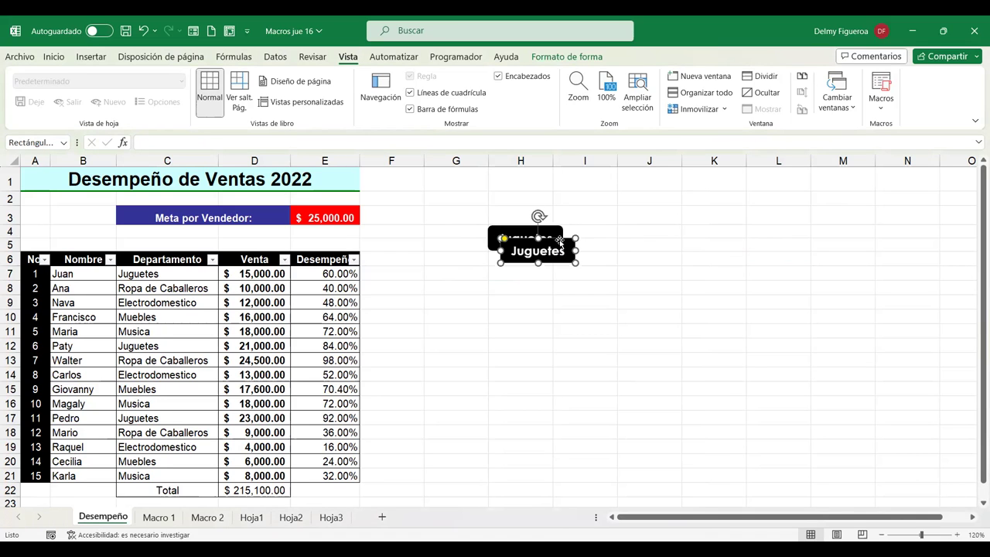
pyautogui.moveTo(561, 241)
pyautogui.mouseDown()
pyautogui.moveTo(605, 231)
pyautogui.moveTo(549, 200)
pyautogui.mouseUp()
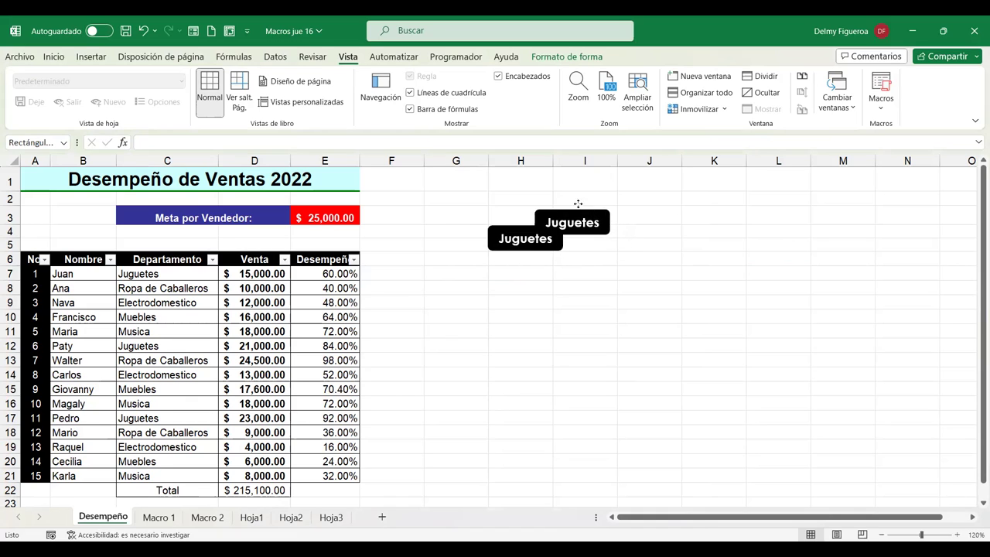
pyautogui.moveTo(549, 200); pyautogui.dragTo(546, 198)
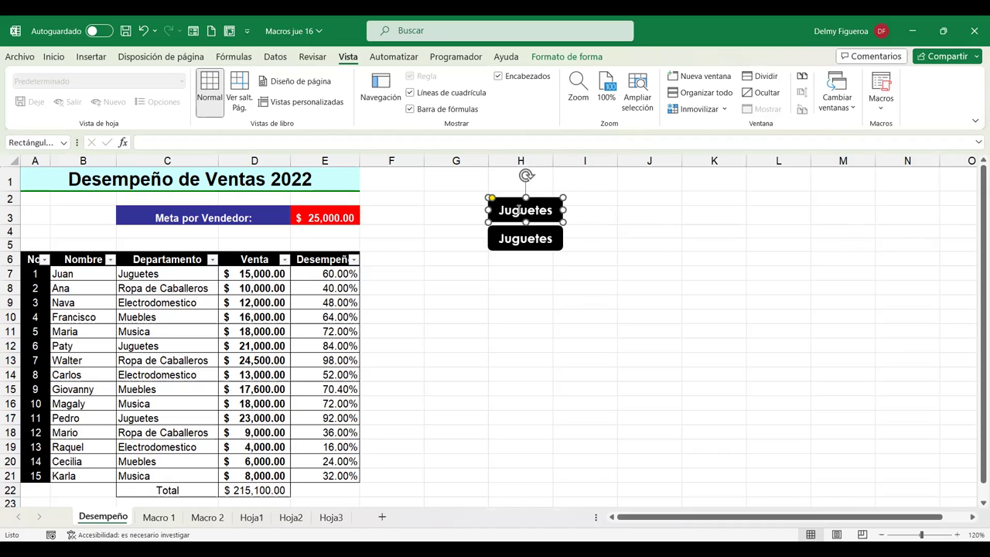
# Step: Relabel the copy 'Borrar Filtro' and make its text slightly smaller
pyautogui.doubleClick(545, 209)
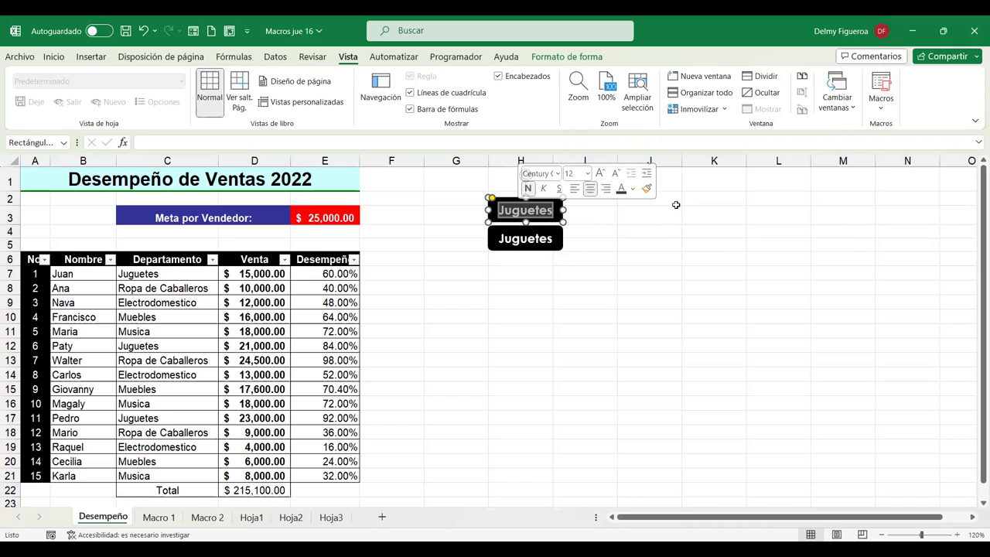
pyautogui.write('Borrar')
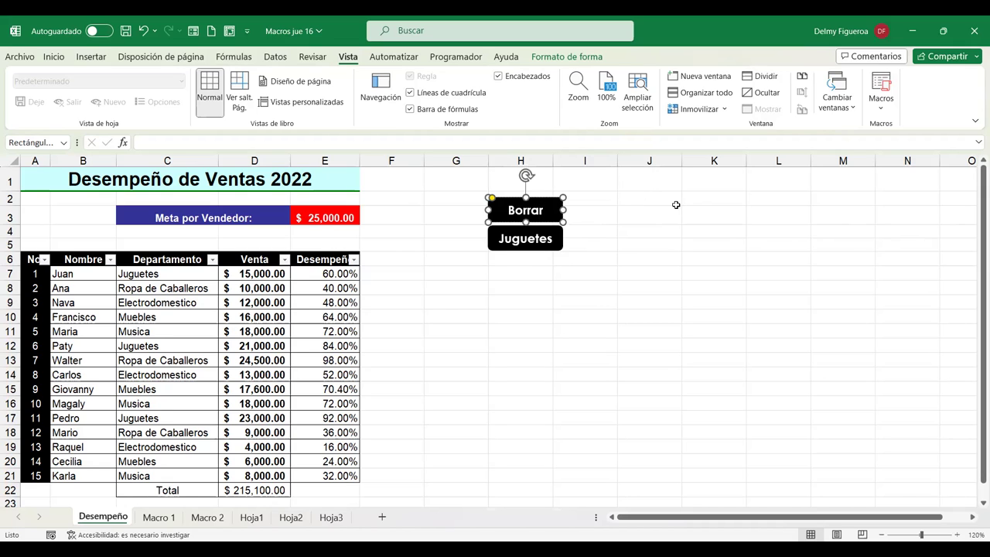
pyautogui.write(' Filtro')
pyautogui.hotkey('ctrl', 'a')
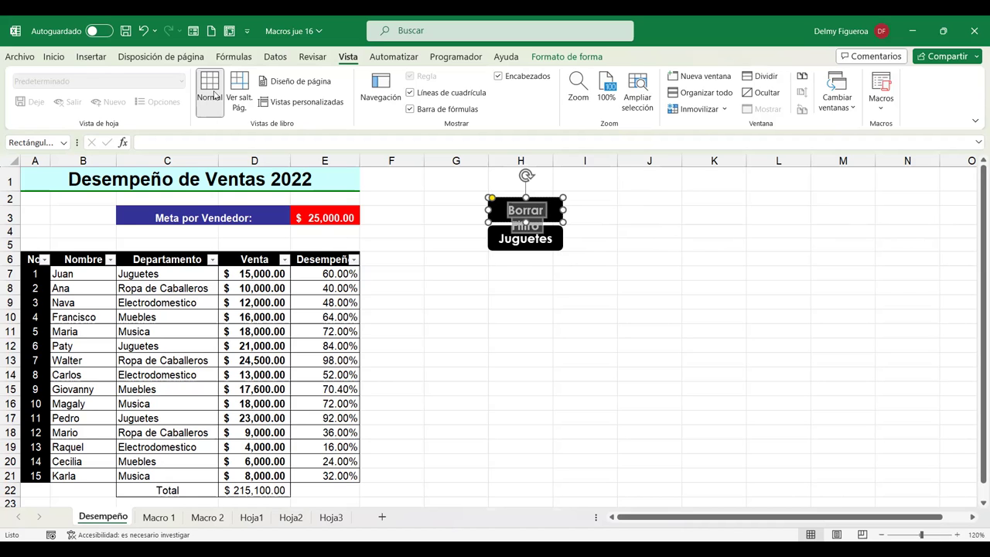
pyautogui.scroll(6, 198, 72)
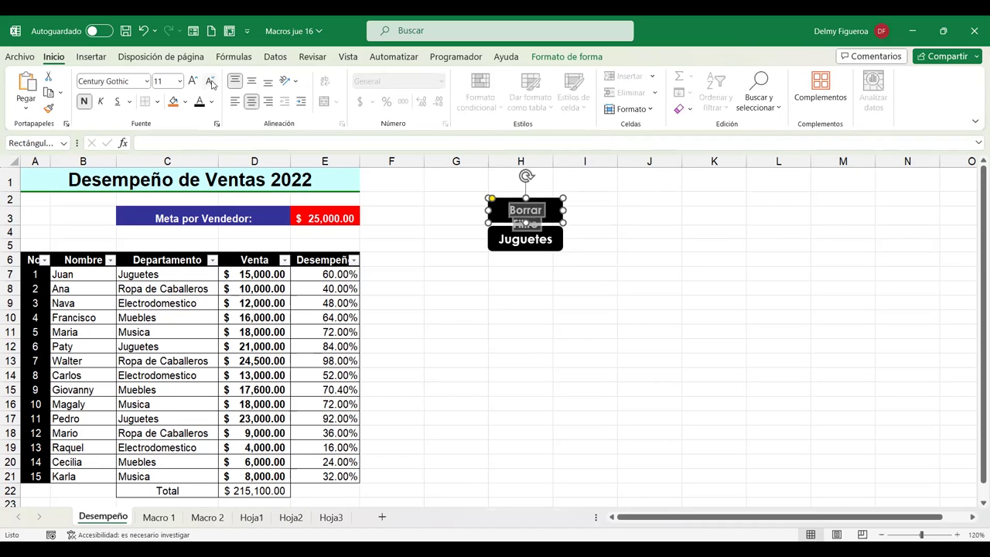
pyautogui.click(210, 81)
# Step: Resize the Borrar Filtro shape so the whole label fits, then reselect it
pyautogui.moveTo(526, 198); pyautogui.dragTo(520, 193)
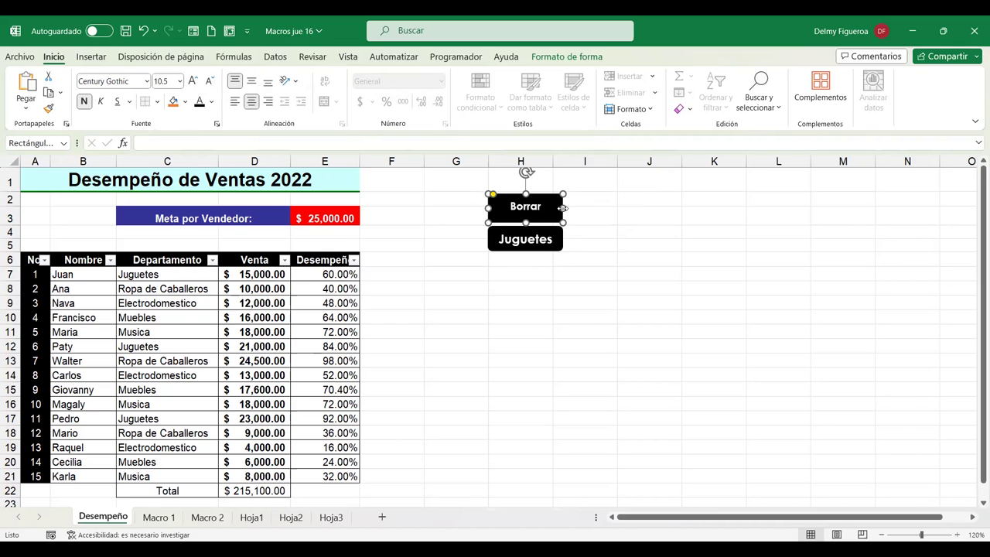
pyautogui.moveTo(564, 207); pyautogui.dragTo(569, 209)
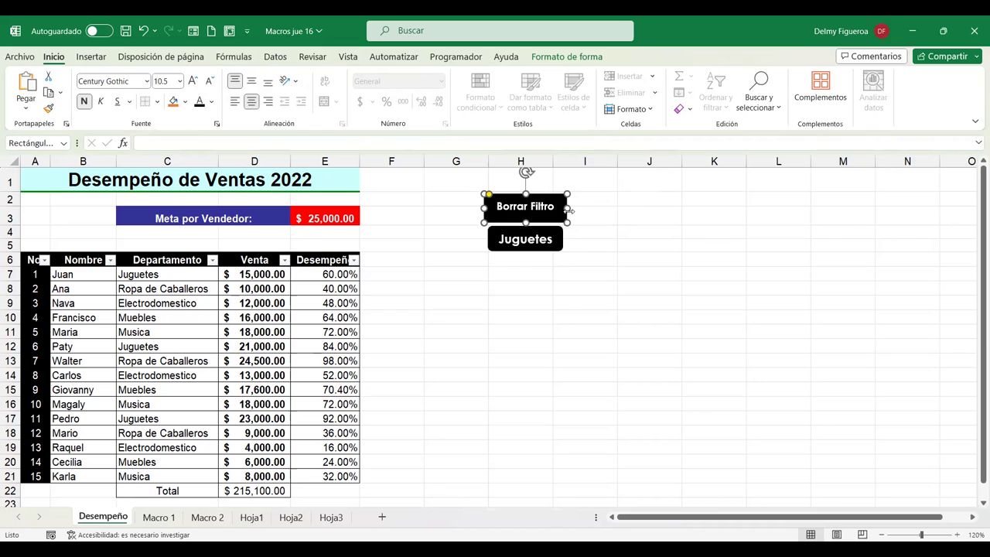
pyautogui.click(625, 202)
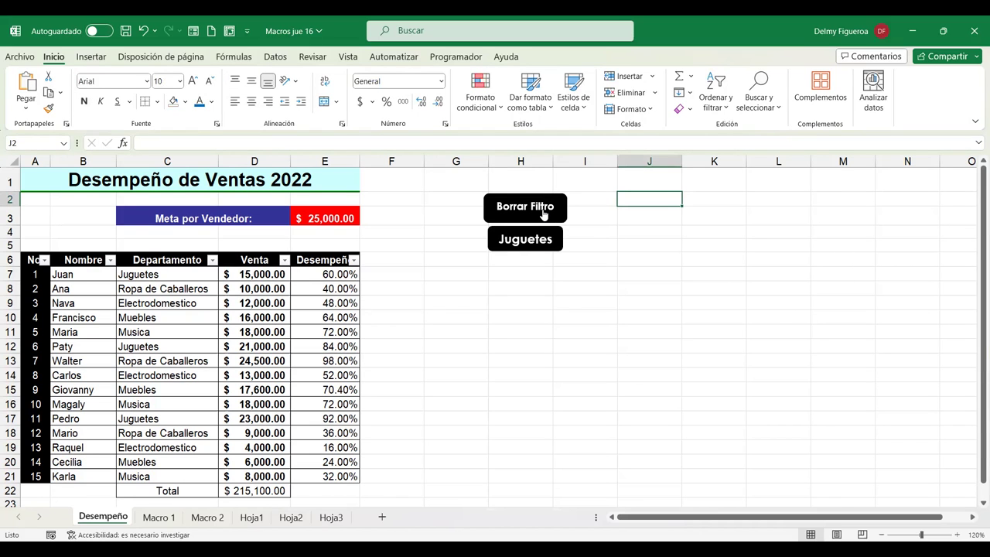
pyautogui.keyDown('ctrl'); pyautogui.click(544, 212); pyautogui.keyUp('ctrl')
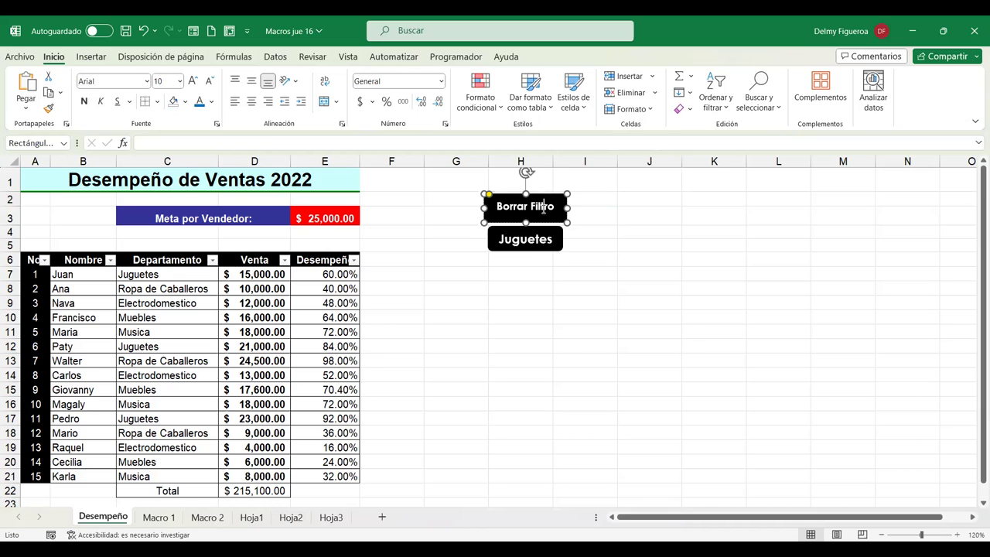
# Step: Open and dismiss the Borrar Filtro shape's options, then run Juguetes to filter the table
pyautogui.rightClick(544, 210)
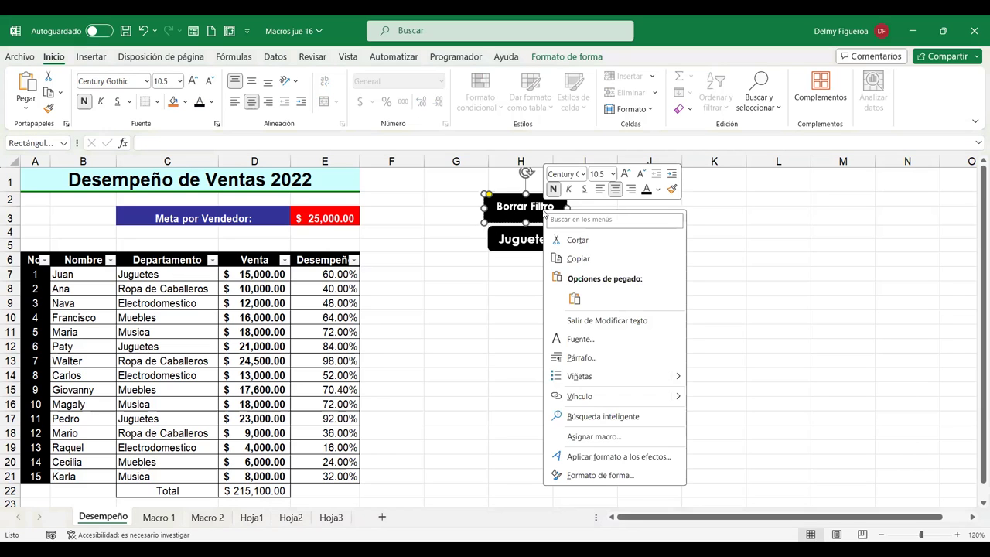
pyautogui.click(682, 399)
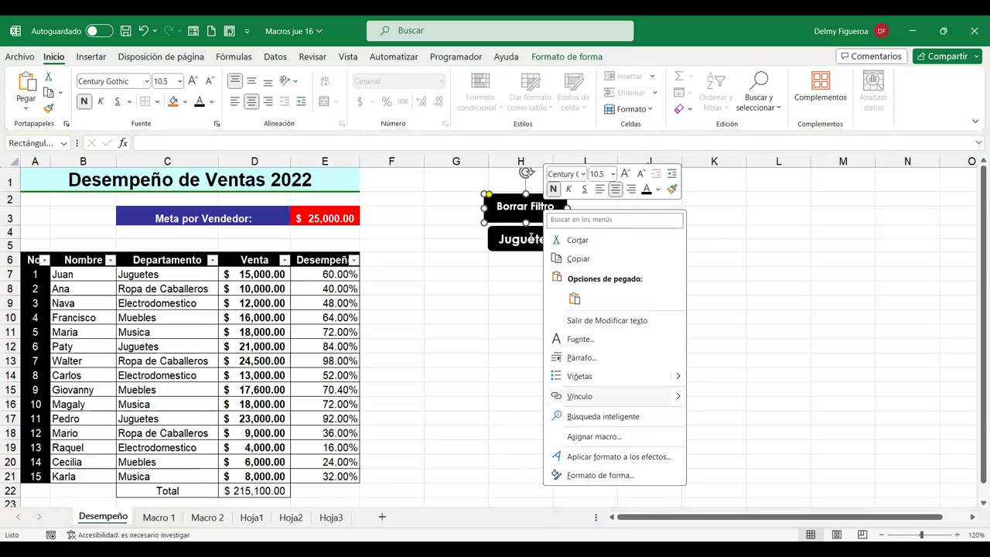
pyautogui.click(630, 216)
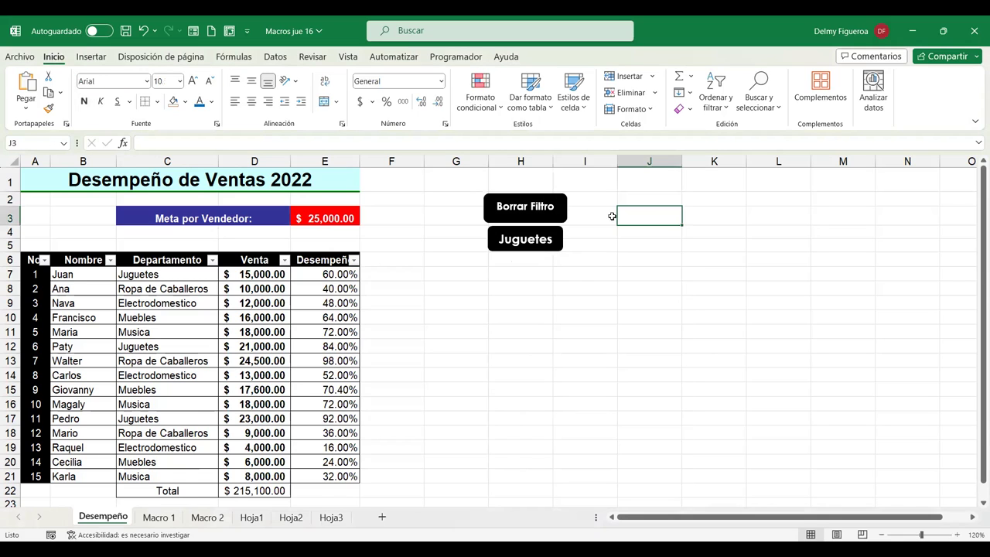
pyautogui.click(545, 245)
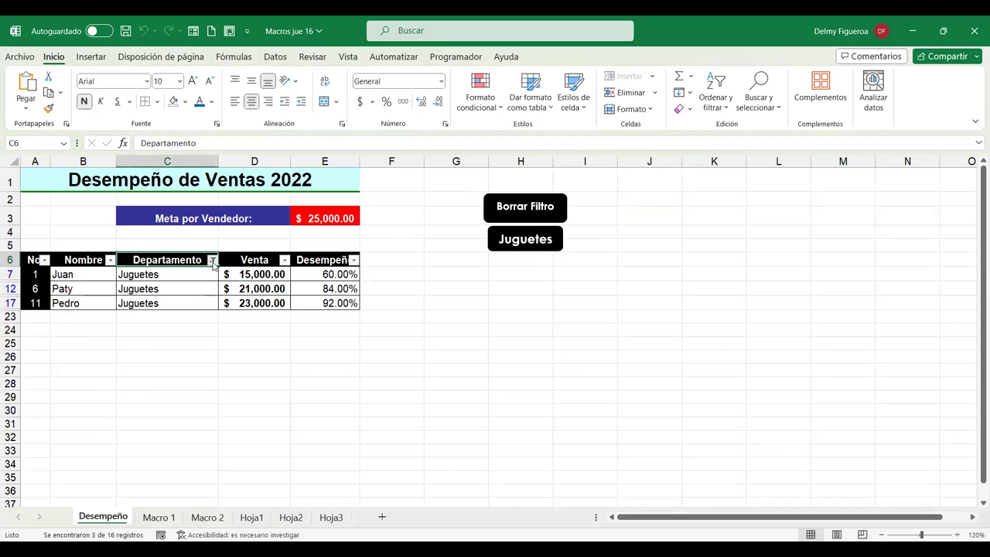
# Step: Restore all departments with (Seleccionar todo) and Aceptar, rerun Juguetes, and select Borrar Filtro
pyautogui.click(212, 260)
pyautogui.click(71, 406)
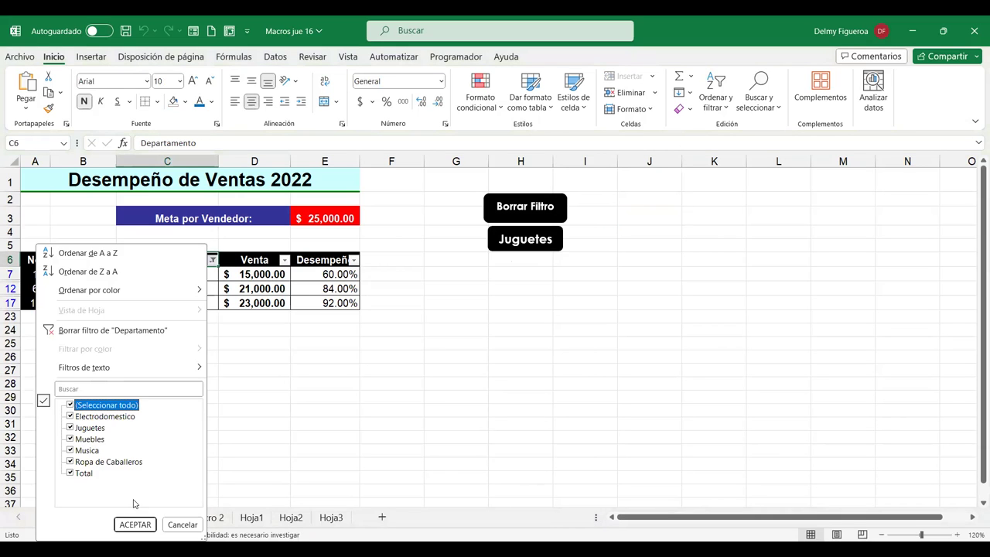
pyautogui.click(136, 525)
pyautogui.click(509, 348)
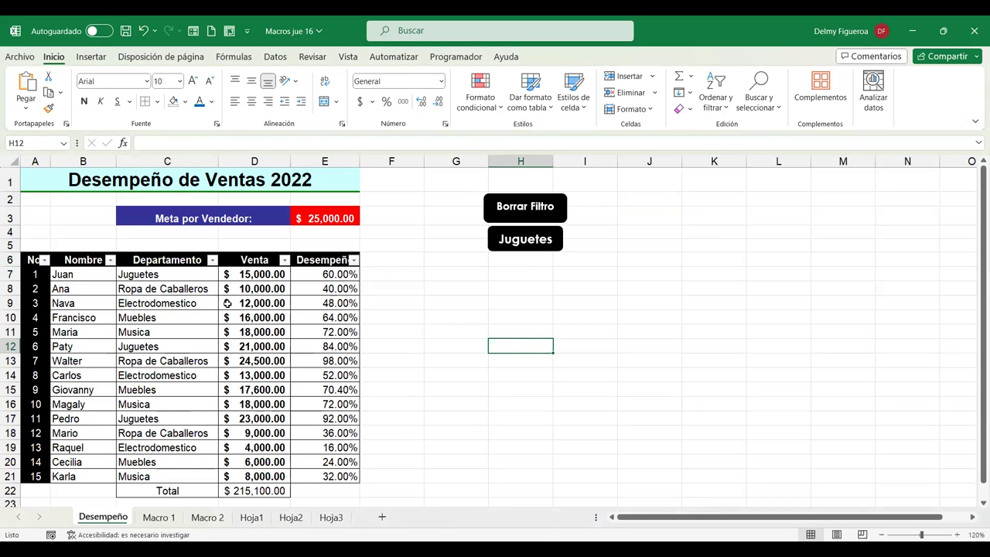
pyautogui.click(541, 242)
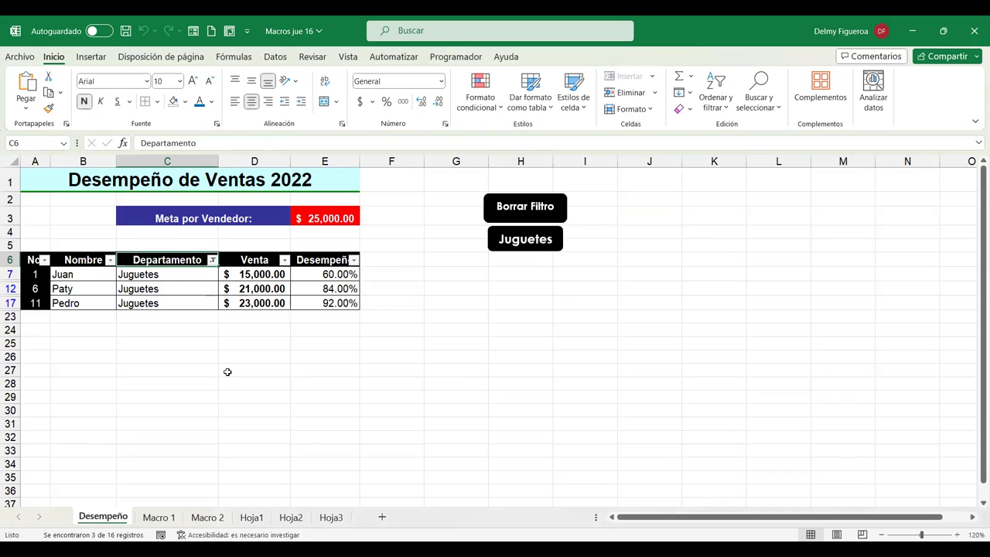
pyautogui.keyDown('ctrl'); pyautogui.click(554, 211); pyautogui.keyUp('ctrl')
# Step: Assign a new macro named MostrarTodo to the Borrar Filtro shape and start recording it
pyautogui.rightClick(555, 207)
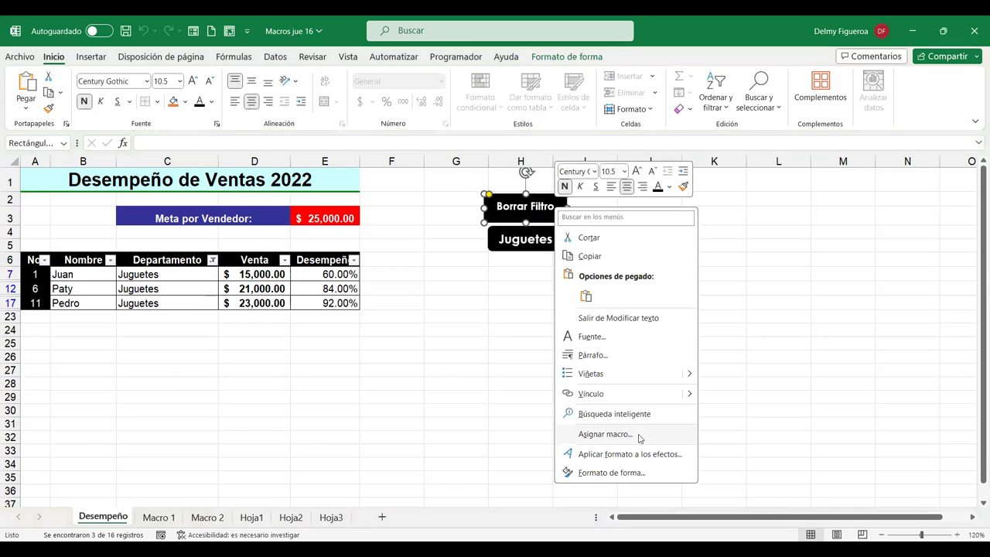
pyautogui.click(605, 434)
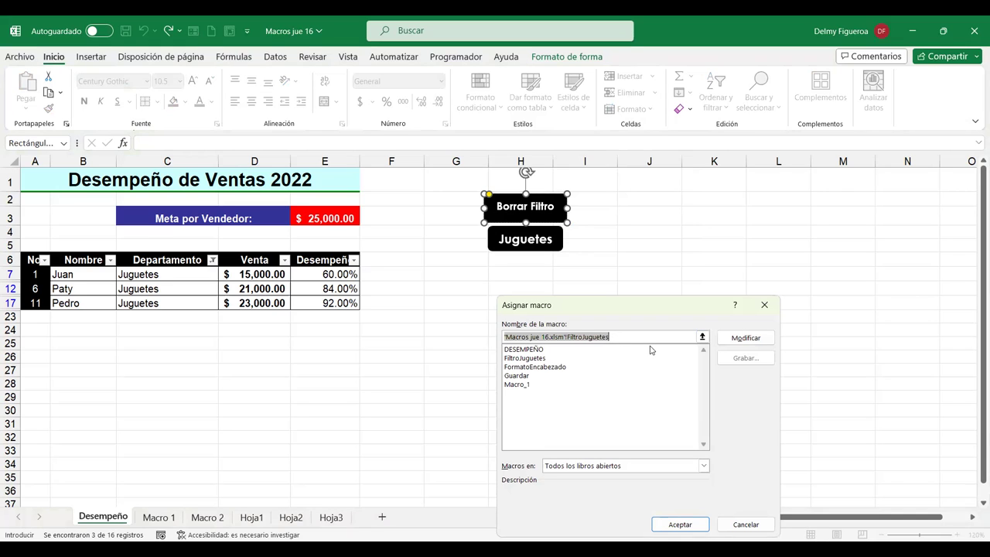
pyautogui.write('MostrarTodo')
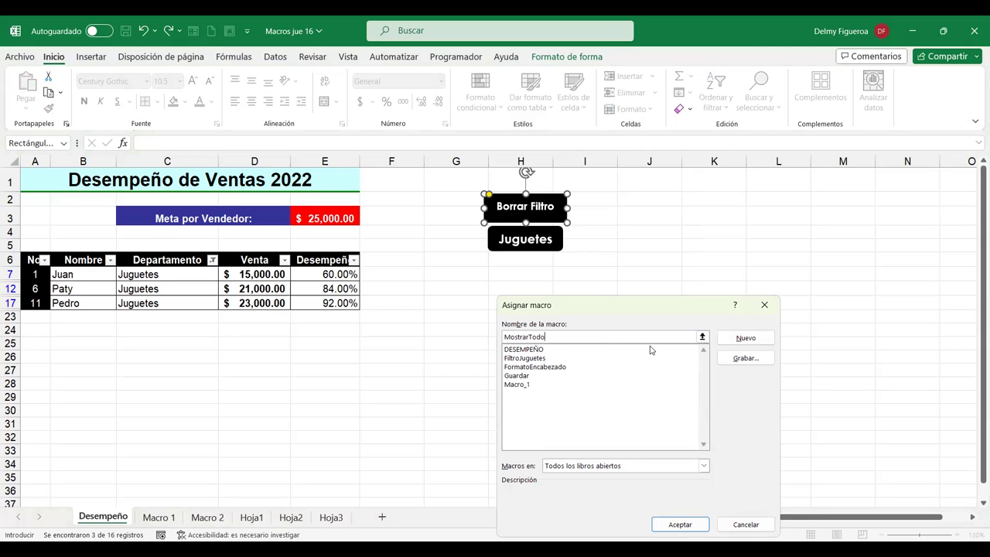
pyautogui.click(745, 360)
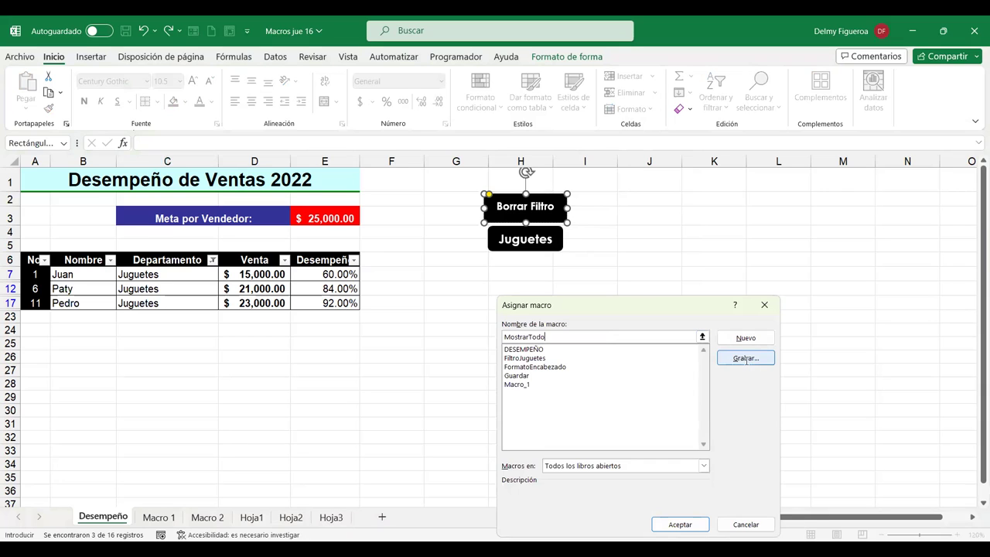
pyautogui.moveTo(636, 332); pyautogui.dragTo(710, 235)
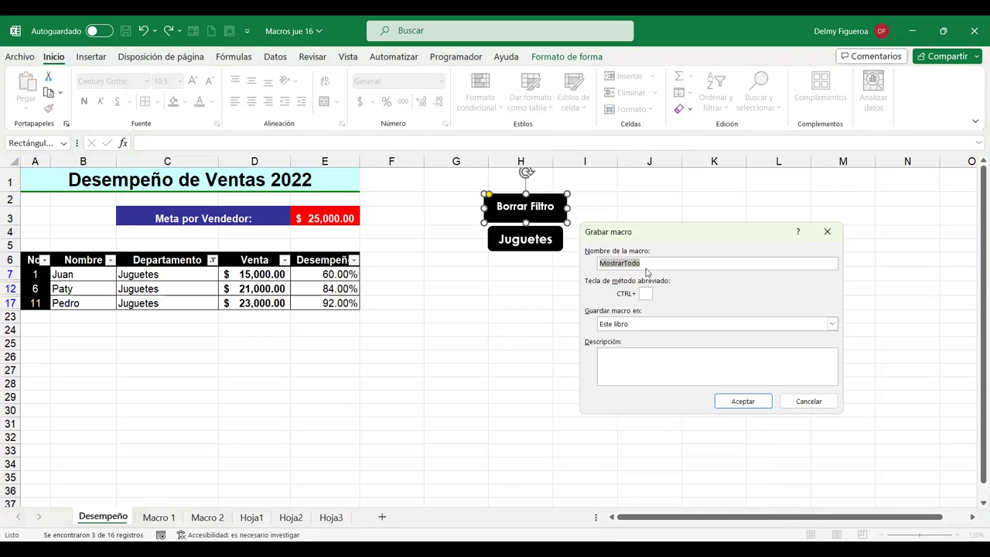
pyautogui.click(749, 401)
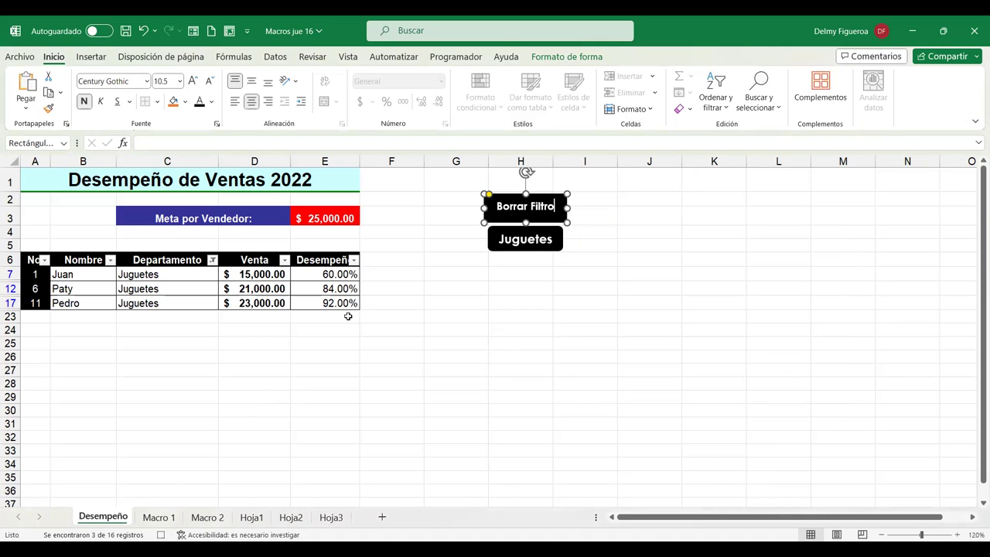
# Step: Record choosing Borrar filtro de 'Departamento', then stop the recording
pyautogui.click(212, 260)
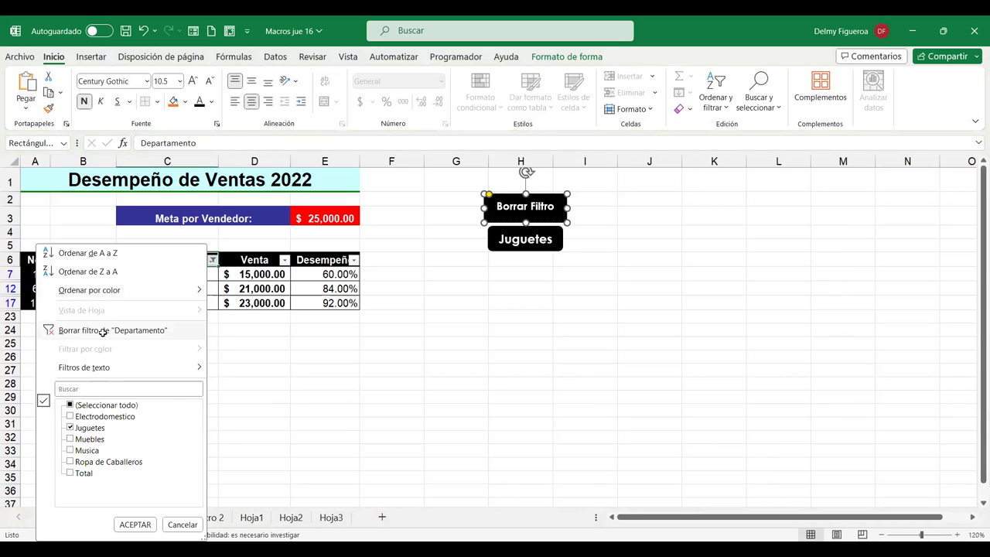
pyautogui.click(103, 331)
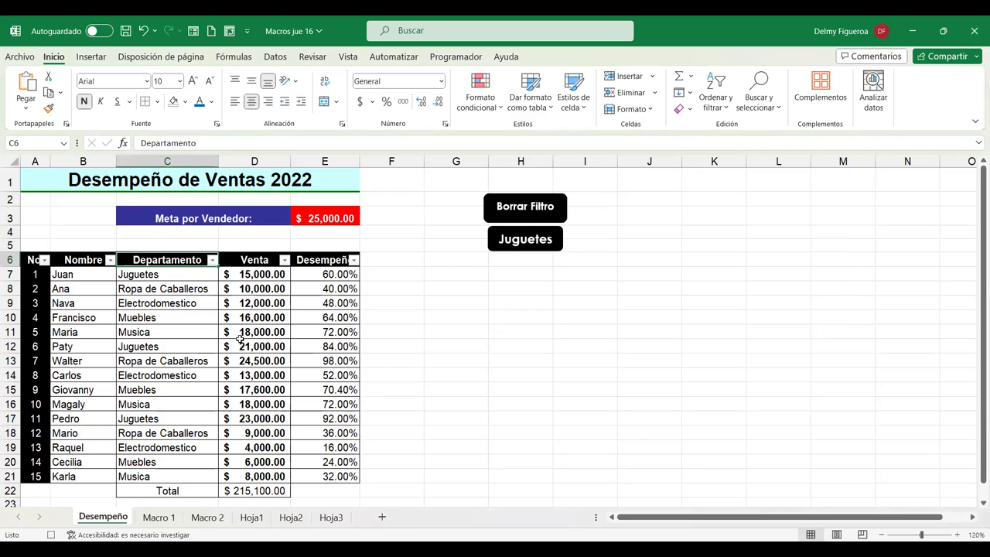
pyautogui.click(49, 536)
# Step: Test both buttons: Juguetes filters the table and Borrar Filtro restores all 15 salespeople
pyautogui.click(591, 304)
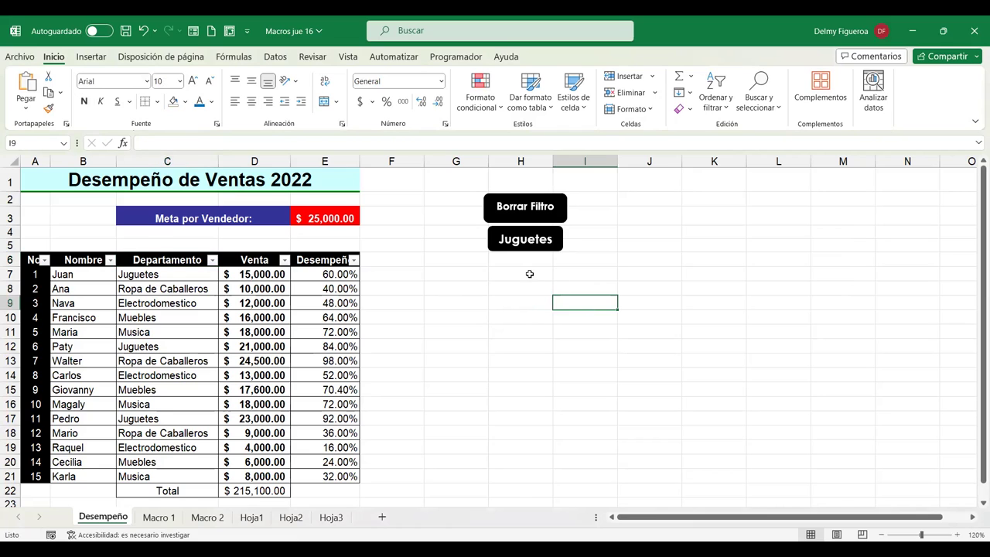
pyautogui.click(546, 240)
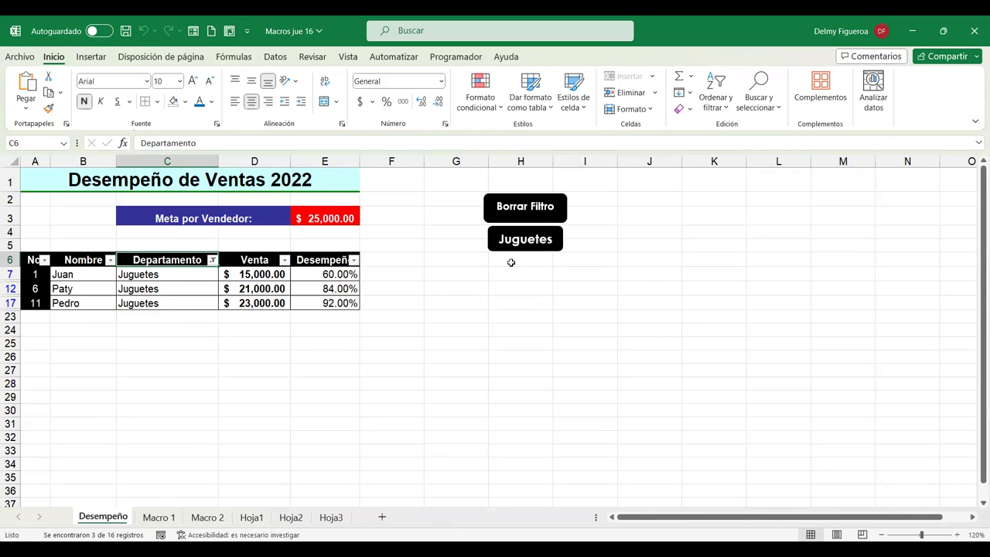
pyautogui.click(539, 207)
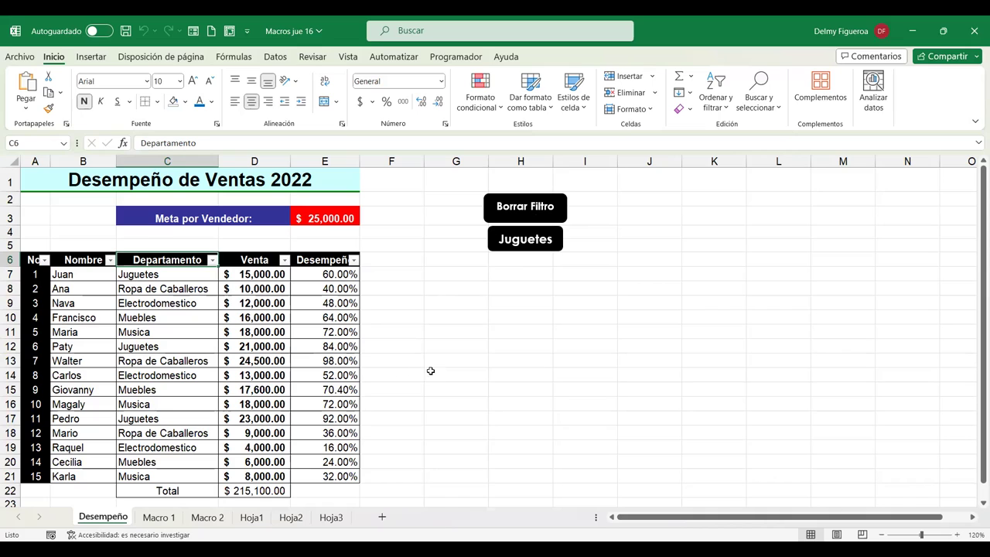
pyautogui.click(634, 343)
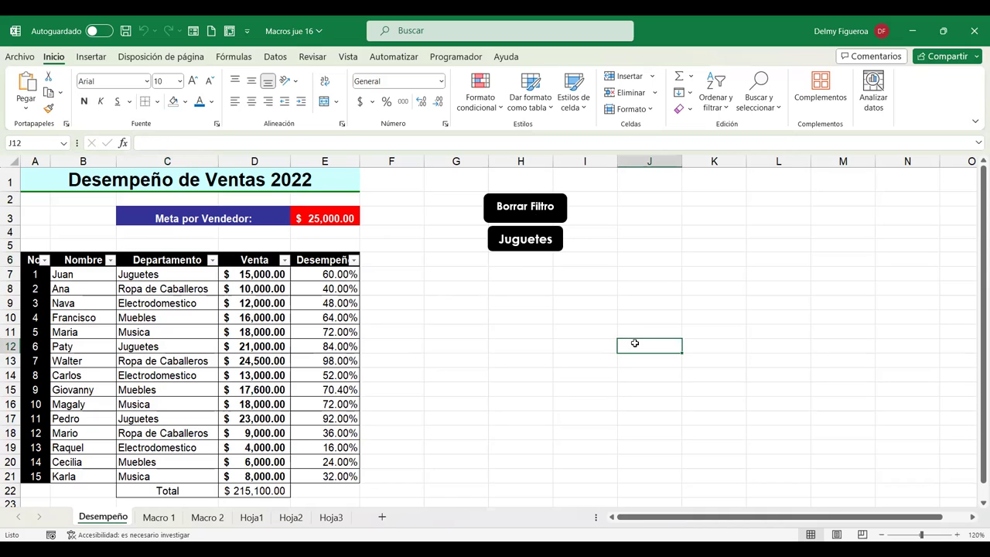